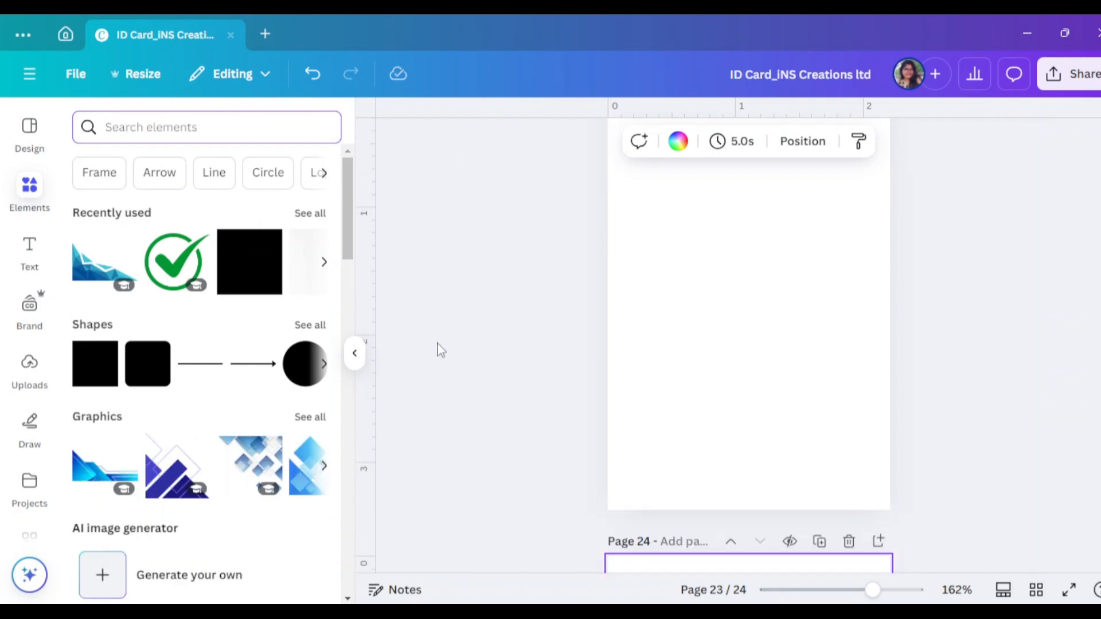
Collapse the Elements panel so blank page 23 has the full workspace
click(358, 354)
scroll(926, 403, up, 2)
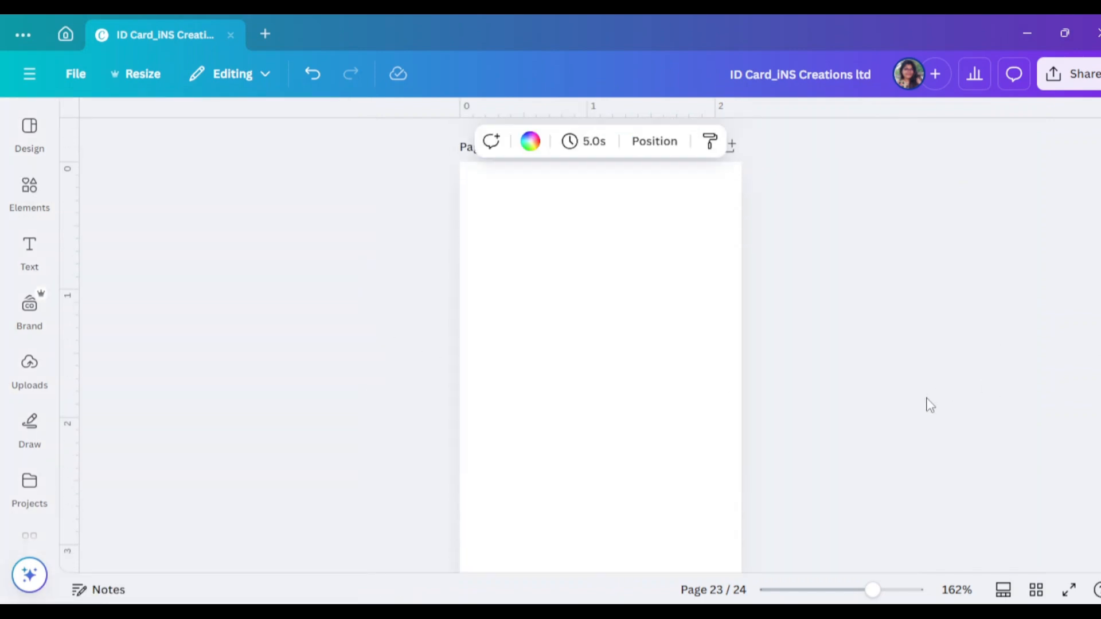
Search Elements for 'blue gradient' and scroll through all the graphics results
click(23, 213)
click(181, 124)
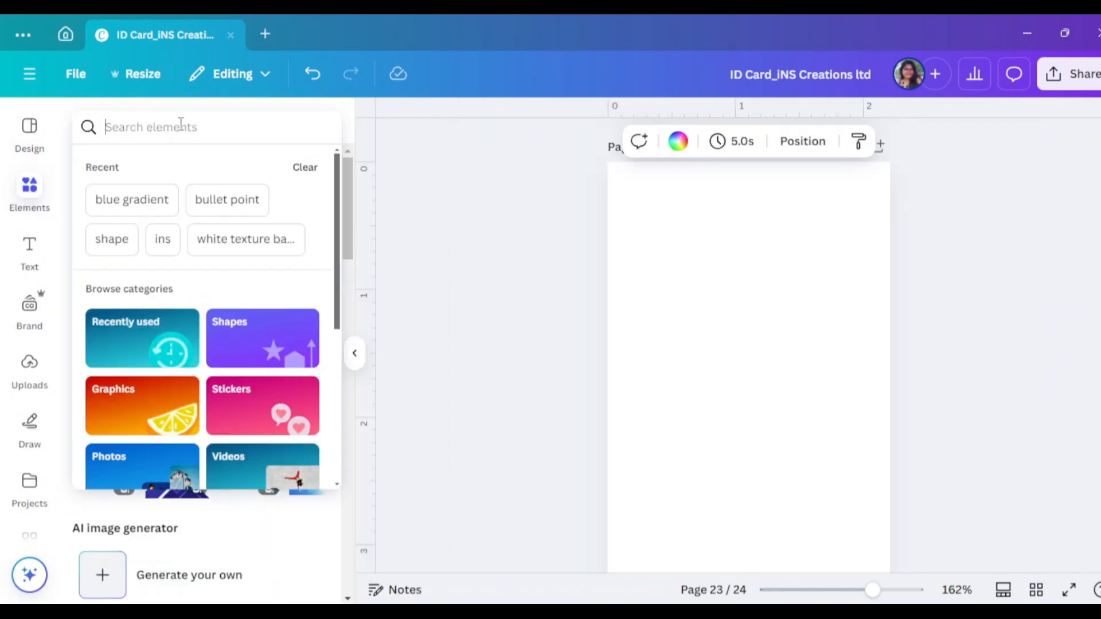
text(blue)
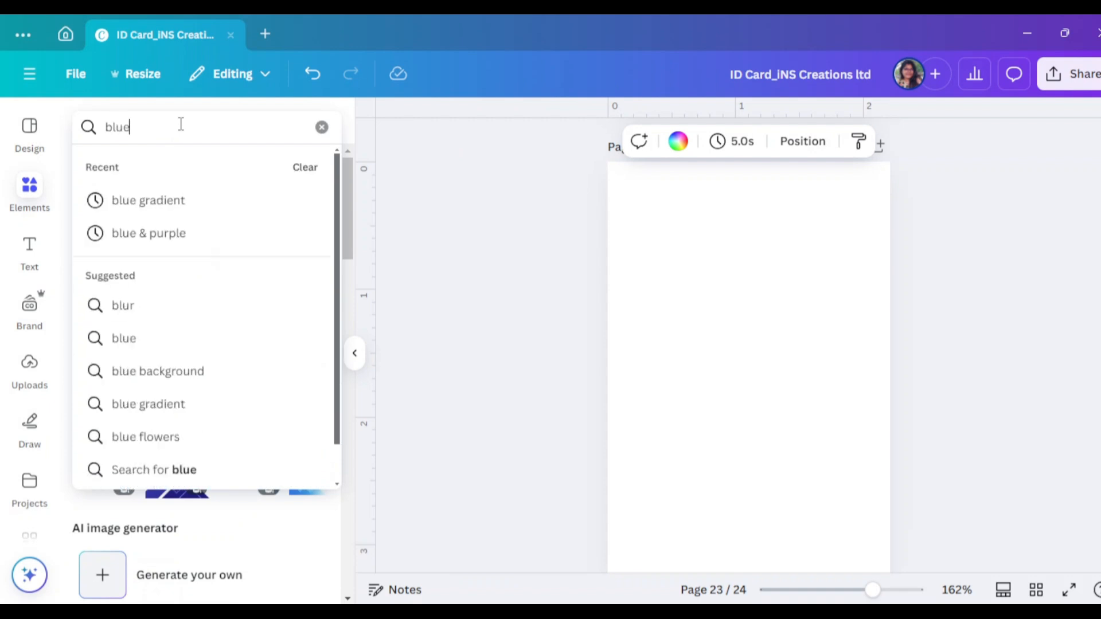
click(191, 205)
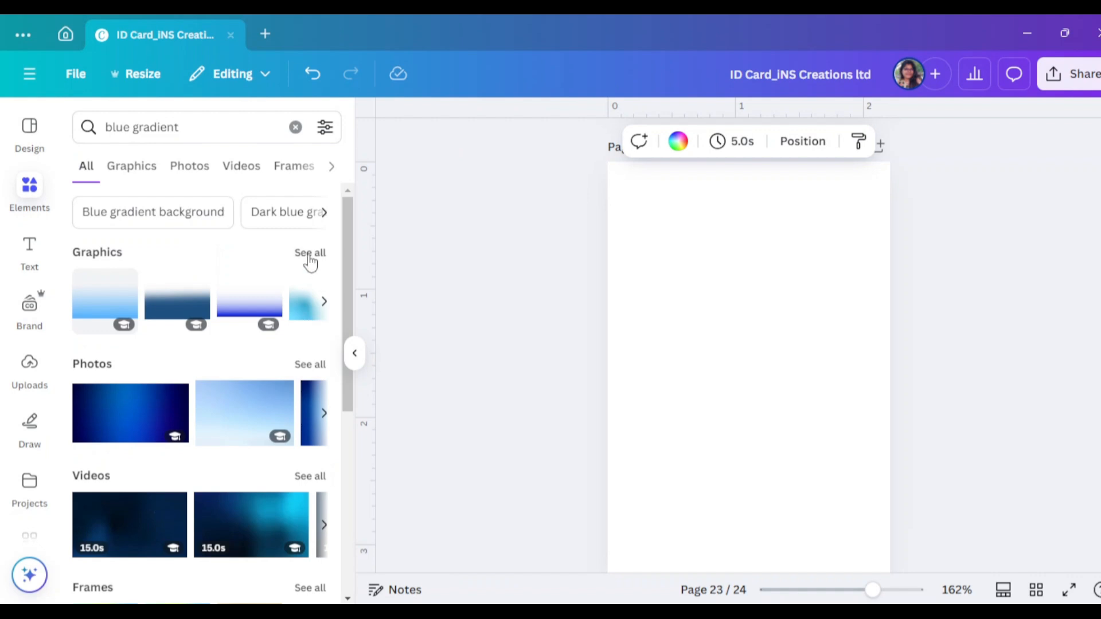
click(310, 260)
scroll(267, 387, down, 5)
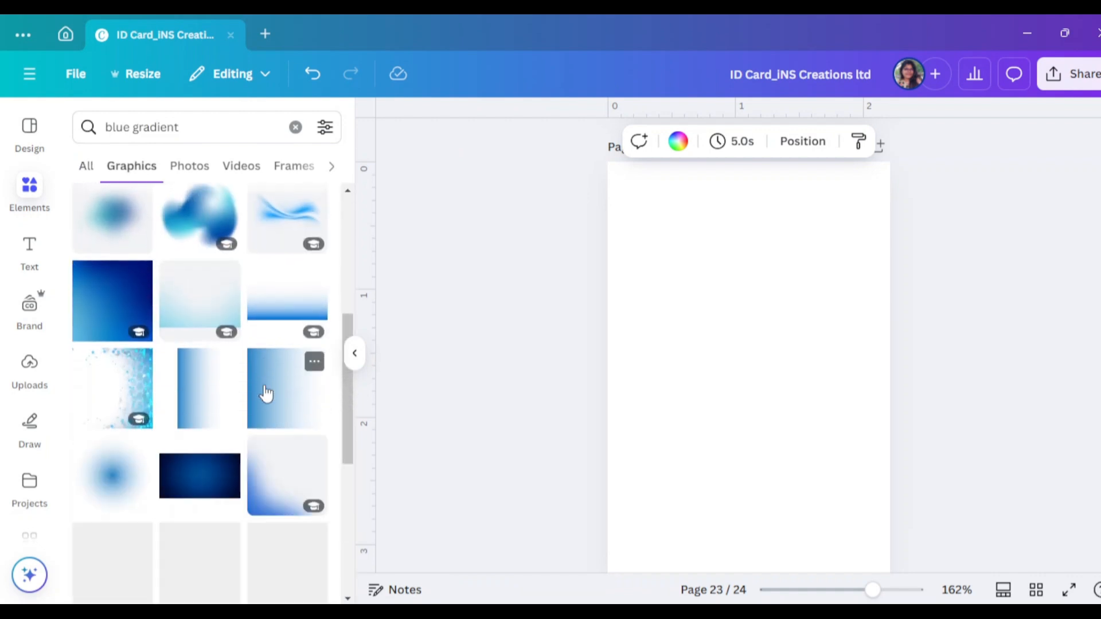
scroll(266, 393, down, 10)
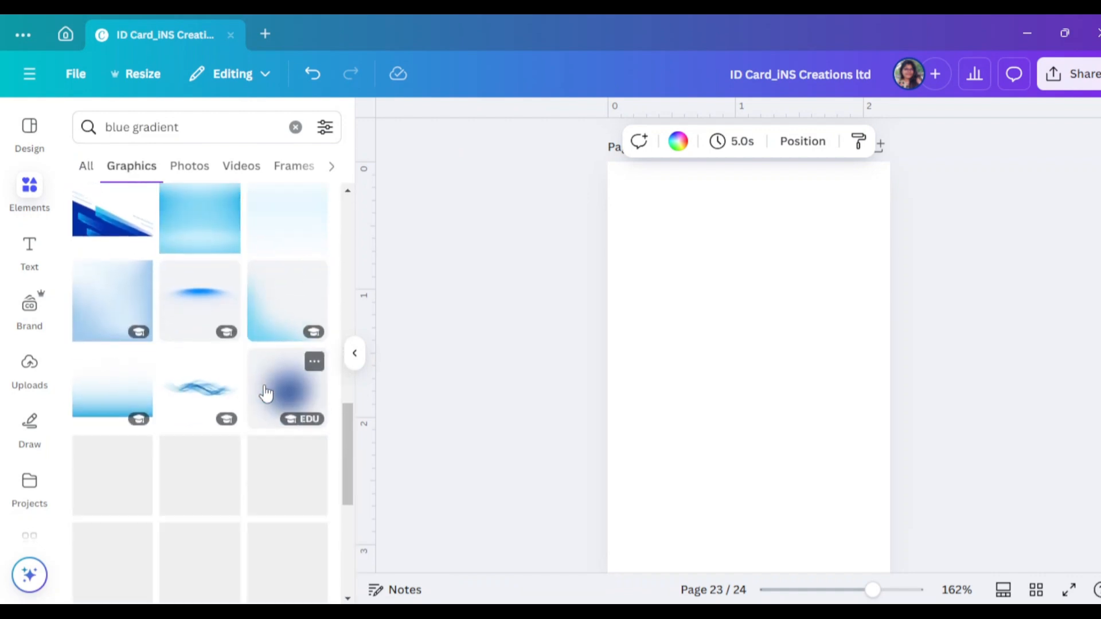
scroll(265, 393, down, 6)
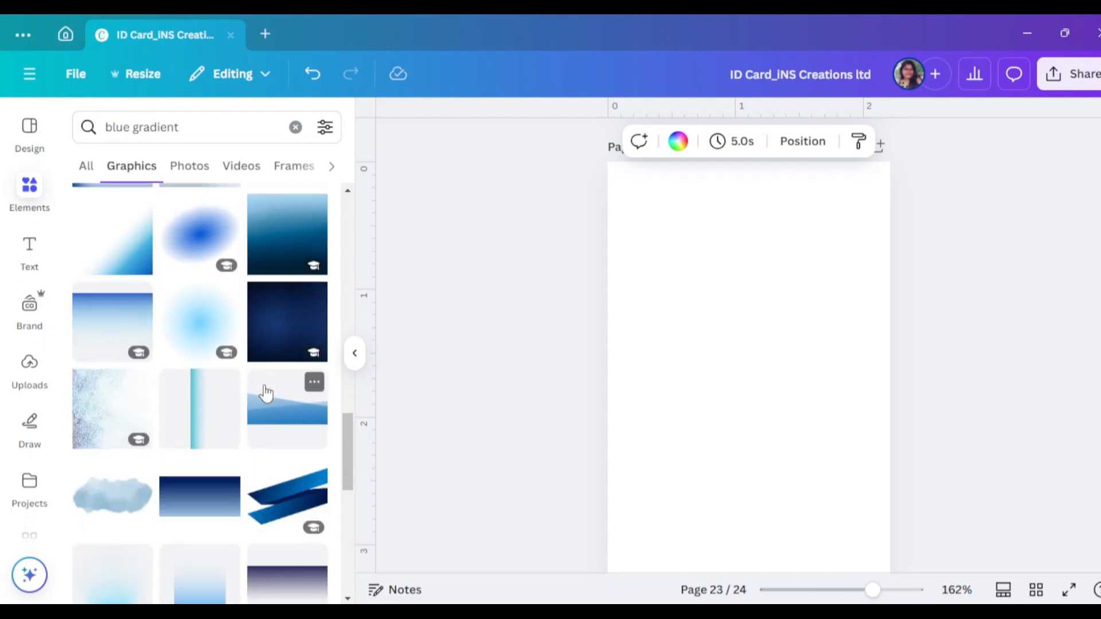
scroll(265, 393, down, 7)
scroll(266, 393, down, 8)
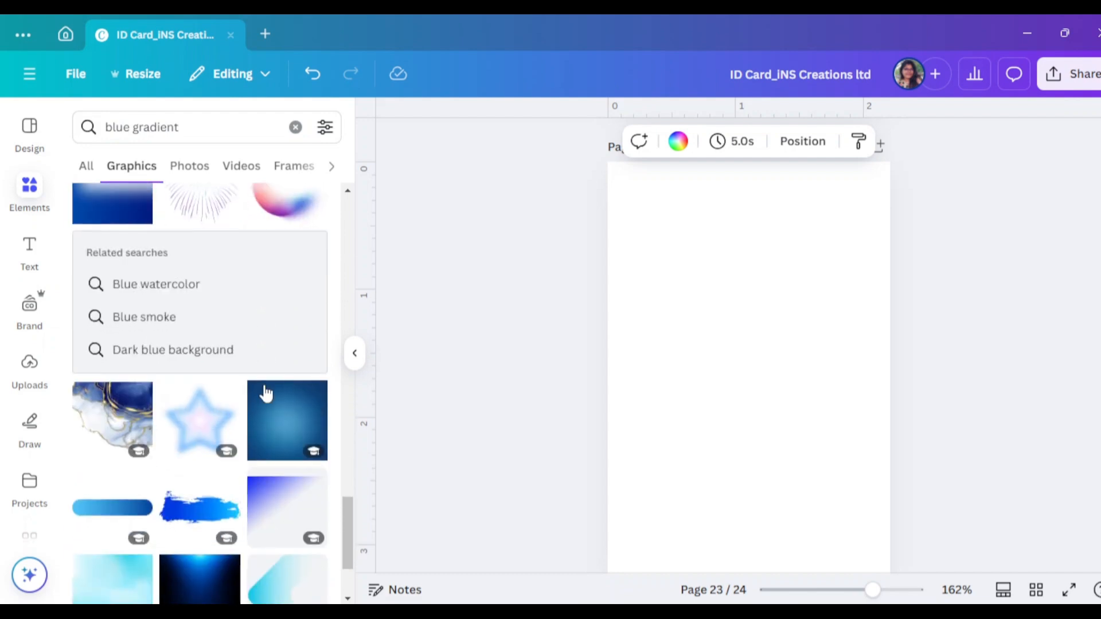
Add the blue polygon-triangle graphic and flip it both vertically and horizontally
click(258, 339)
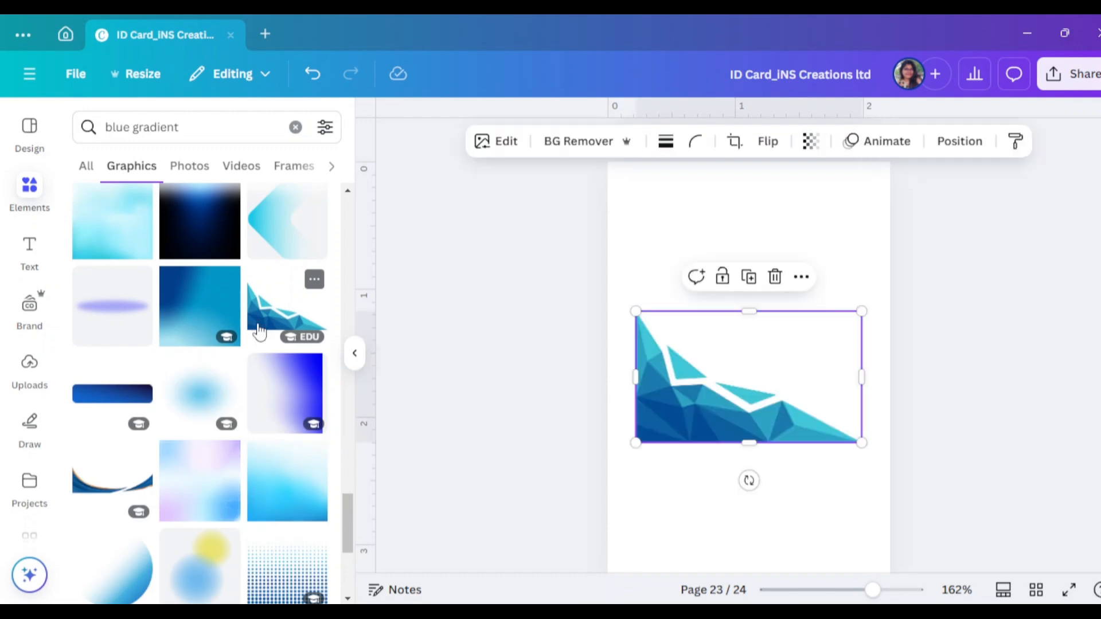
click(364, 360)
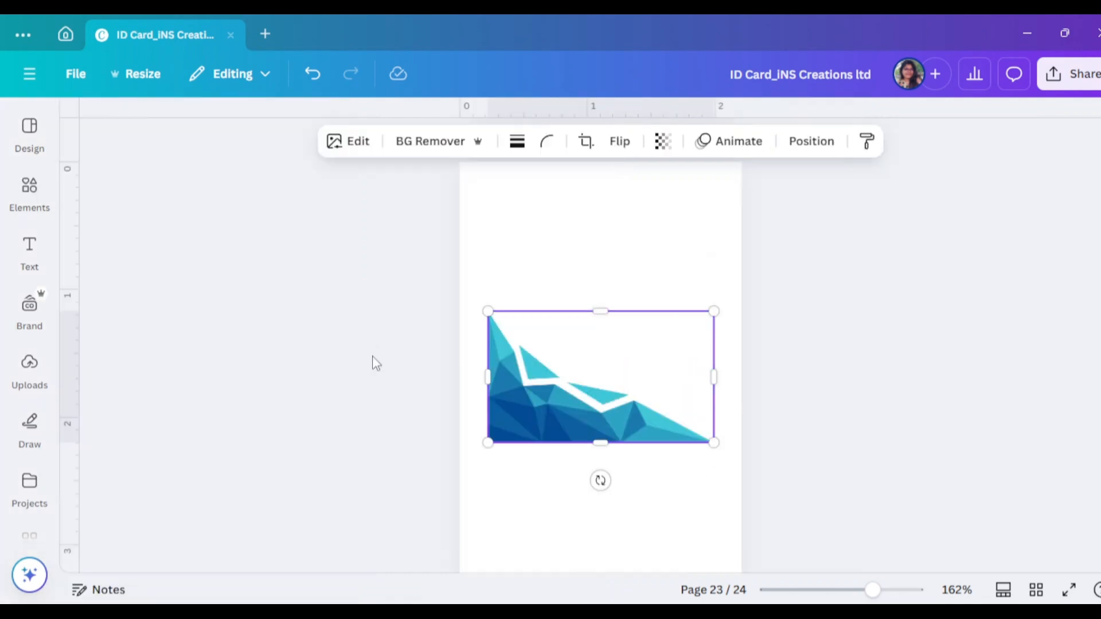
right_click(680, 395)
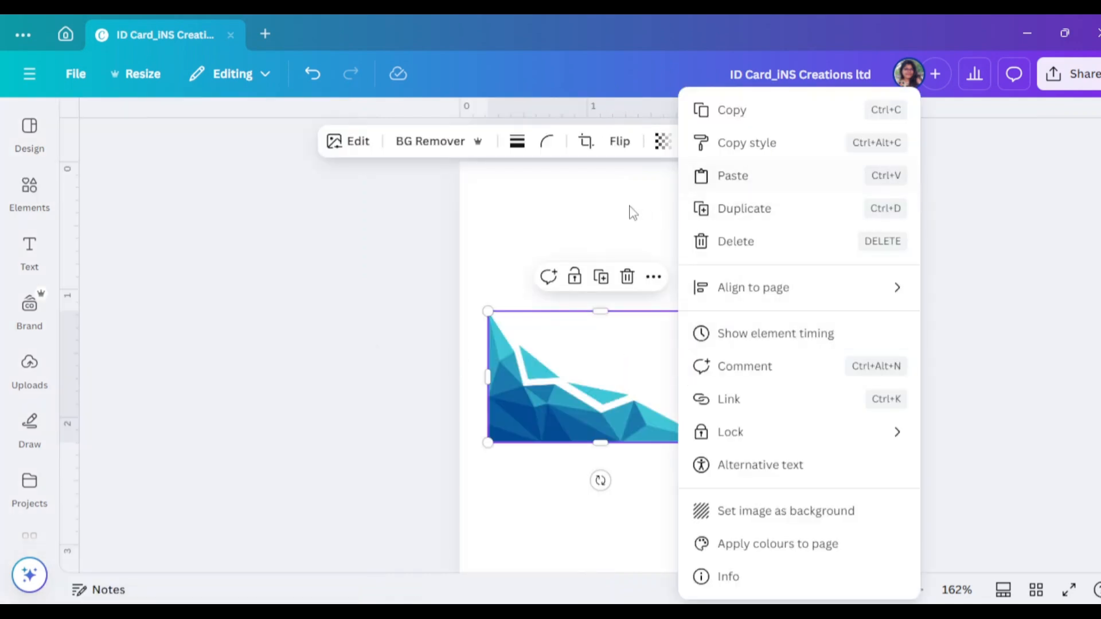
click(622, 153)
click(621, 150)
click(647, 224)
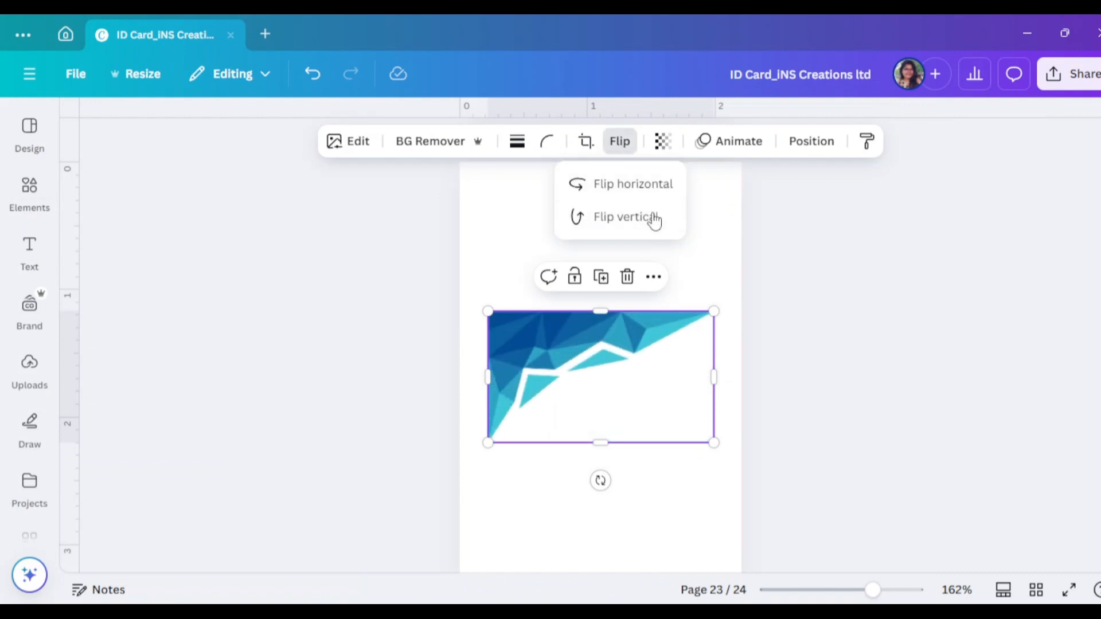
click(622, 144)
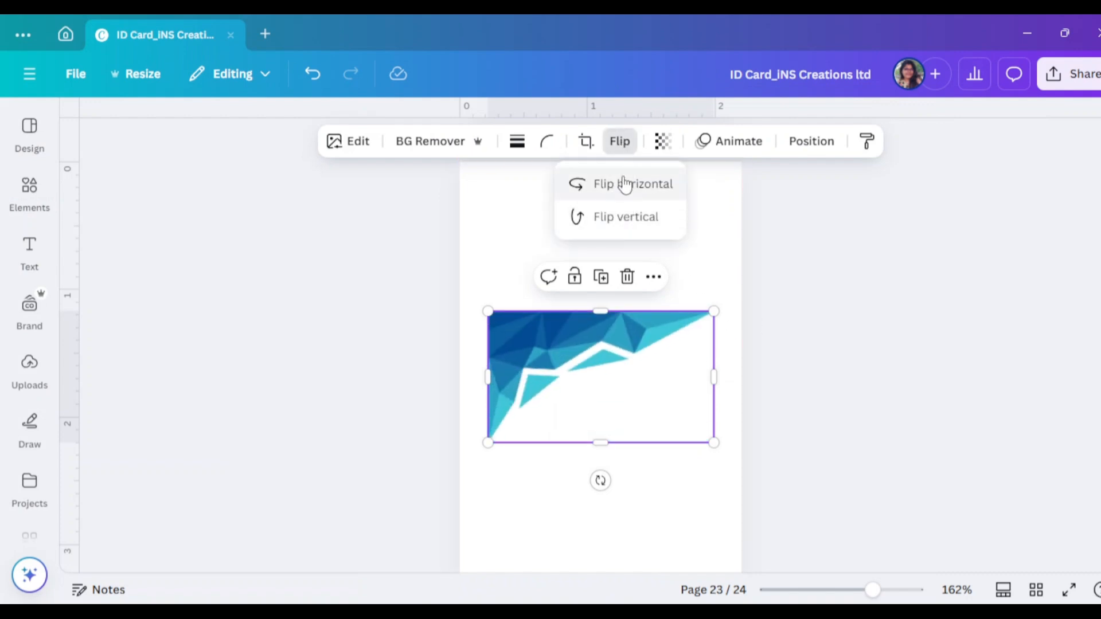
click(628, 184)
key(Escape)
Enlarge the graphic into the page's top-right corner and drag out a copy
scroll(686, 452, up, 2)
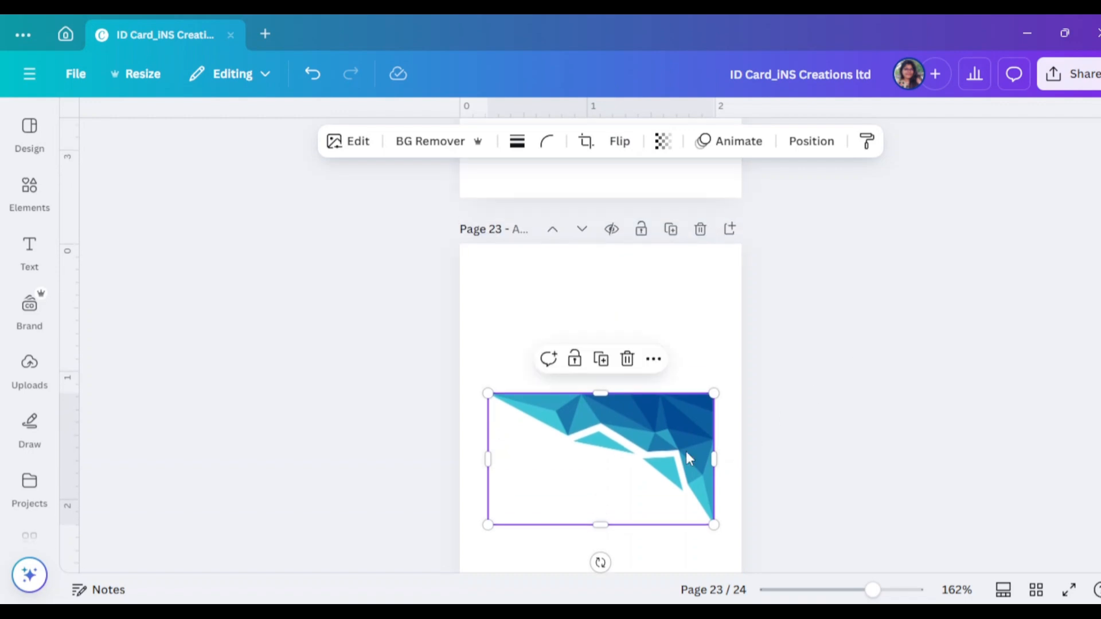
drag(683, 452, 693, 308)
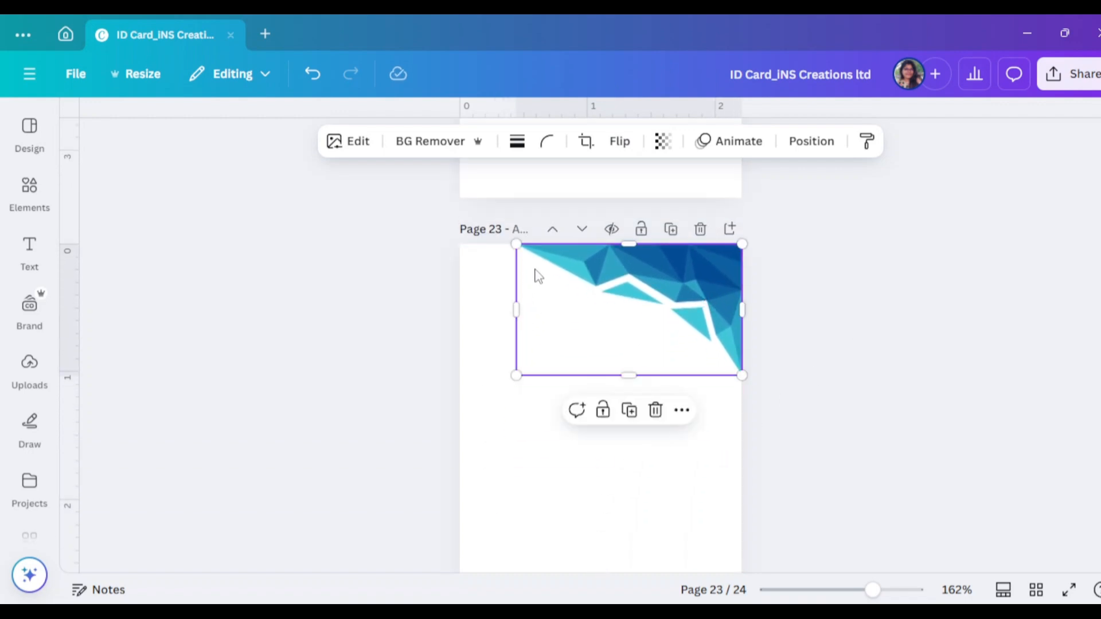
drag(516, 245, 488, 227)
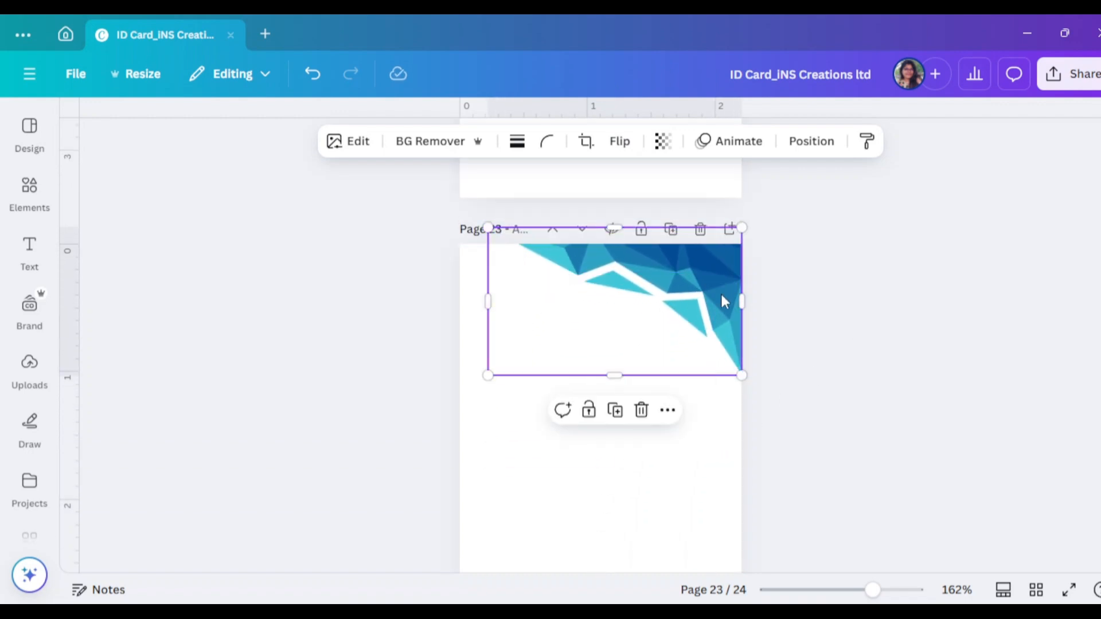
click(879, 339)
scroll(878, 336, down, 2)
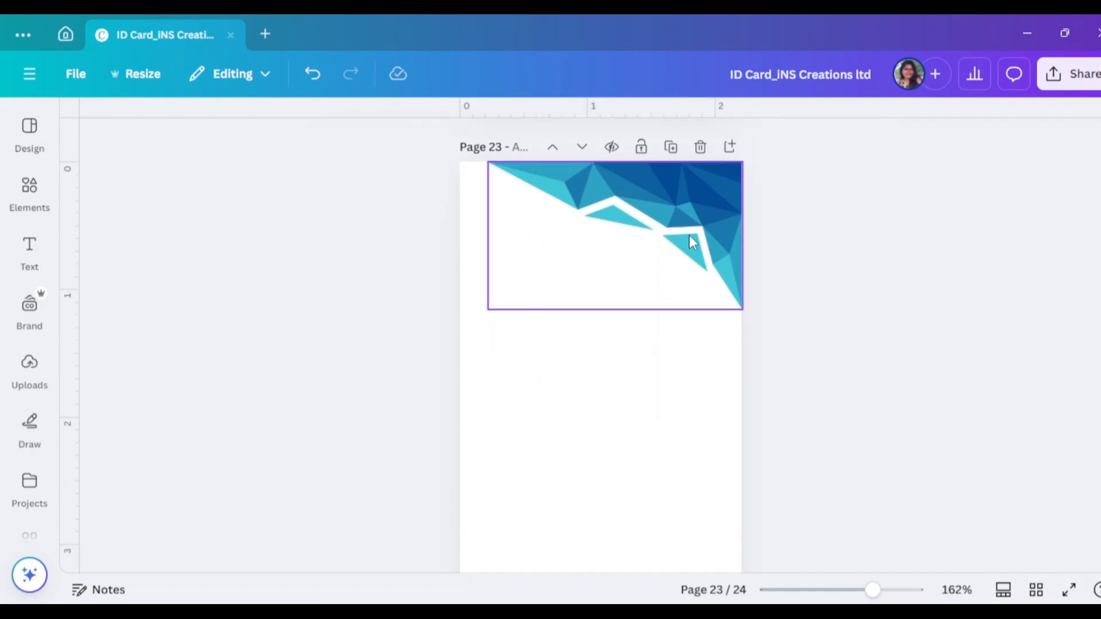
drag(689, 235, 680, 447)
Move the copy to the page bottom, flip it horizontally and vertically, and align it to the centre guide
scroll(675, 444, down, 3)
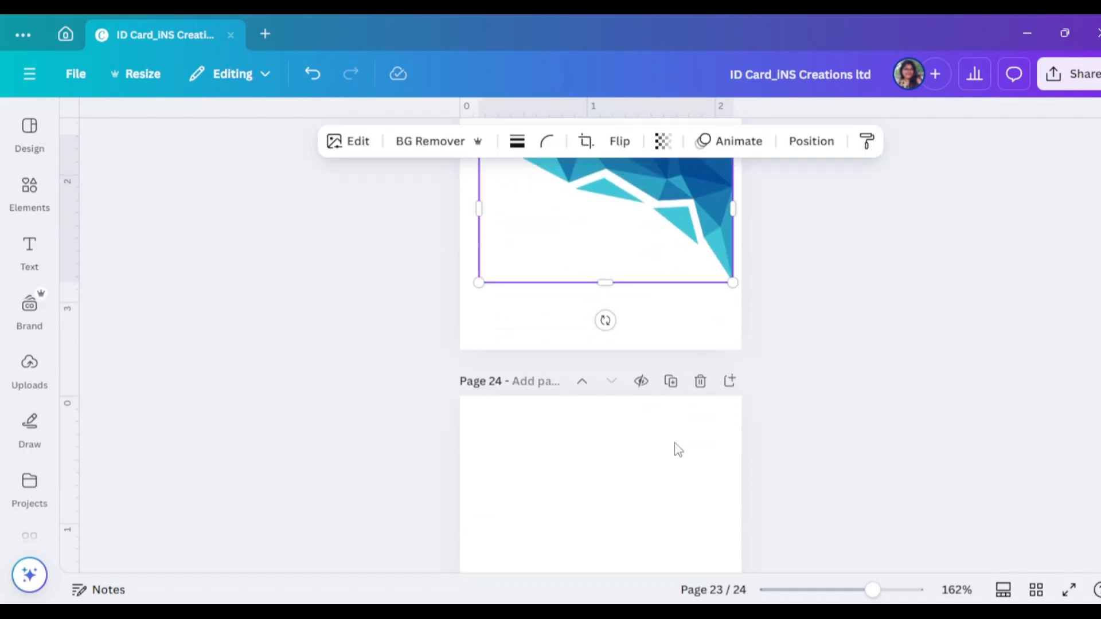
drag(669, 200, 676, 261)
click(619, 141)
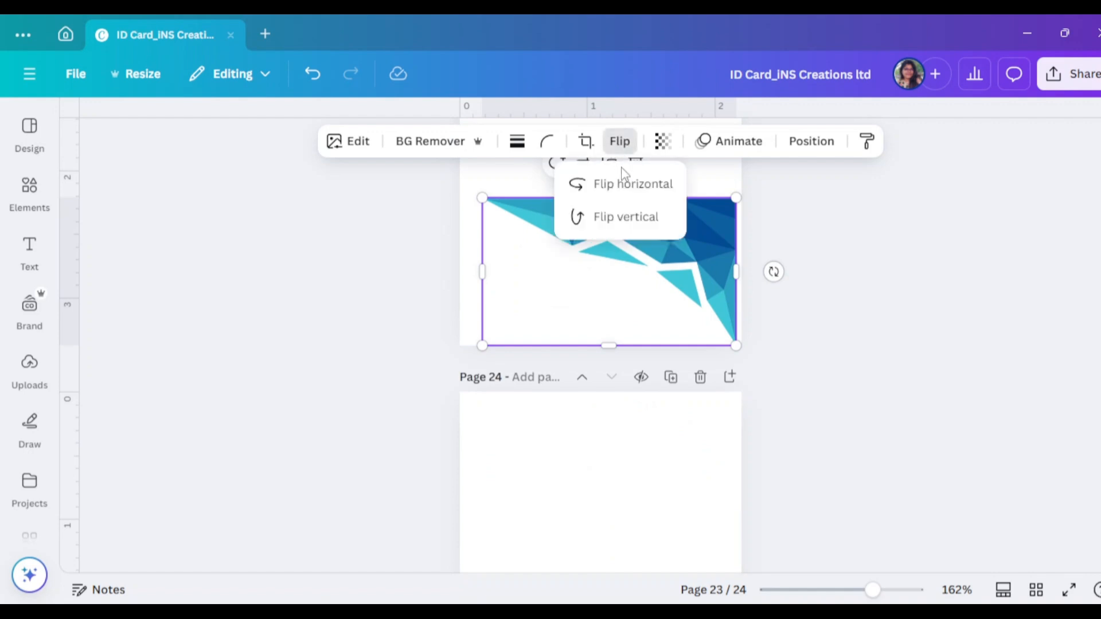
click(628, 184)
click(619, 143)
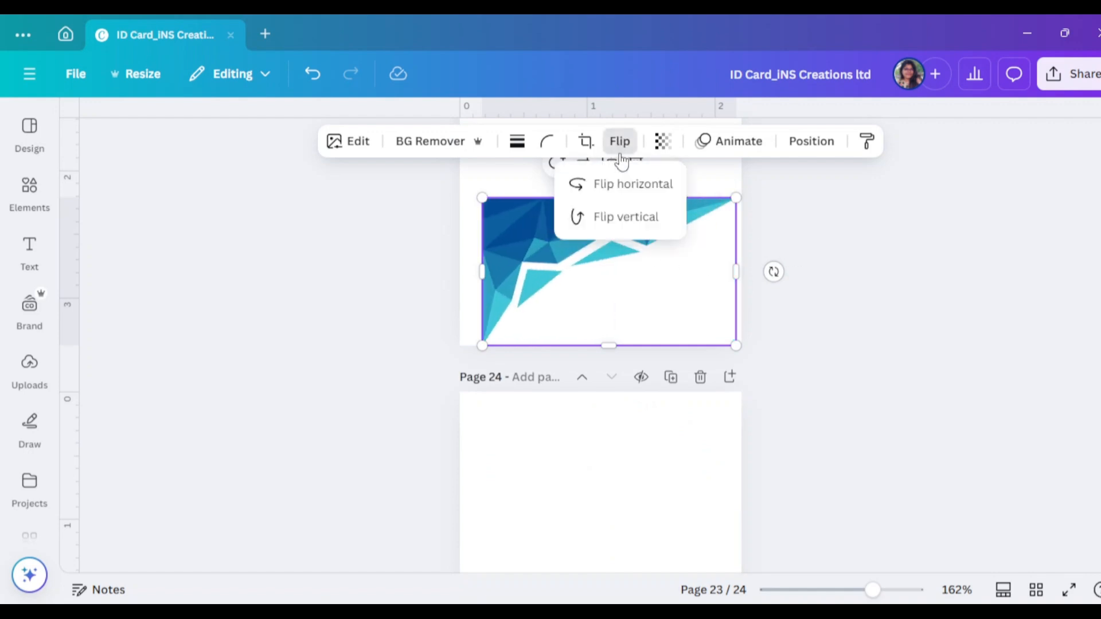
click(621, 217)
drag(574, 306, 552, 305)
click(838, 355)
Enlarge the top-right polygon graphic and fit it snugly into the corner
scroll(837, 355, up, 4)
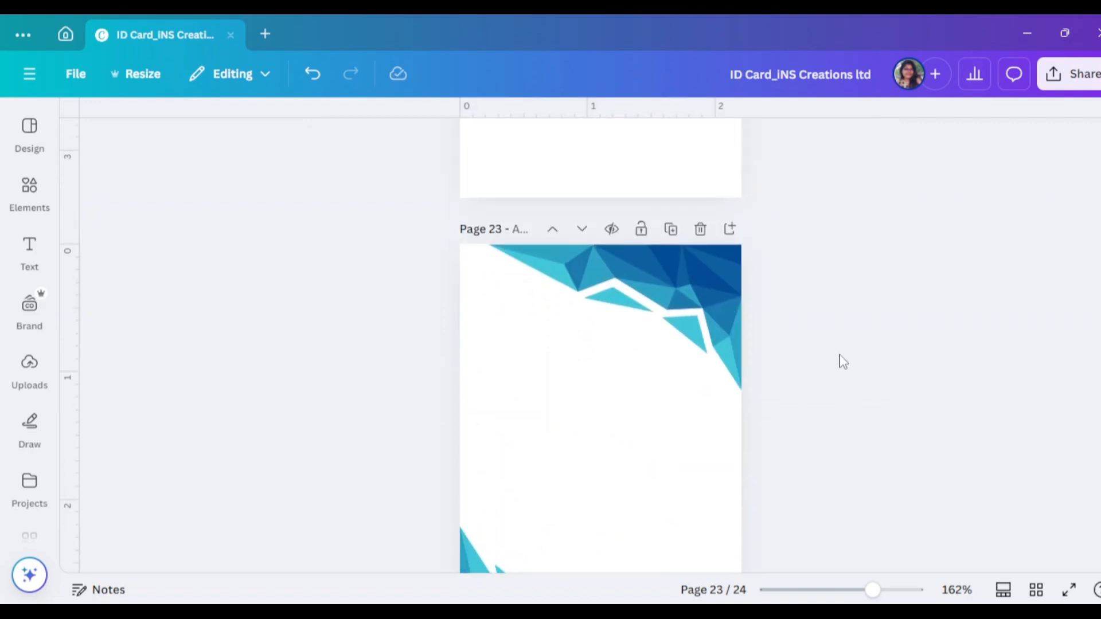
scroll(838, 355, down, 2)
scroll(838, 355, up, 2)
click(730, 318)
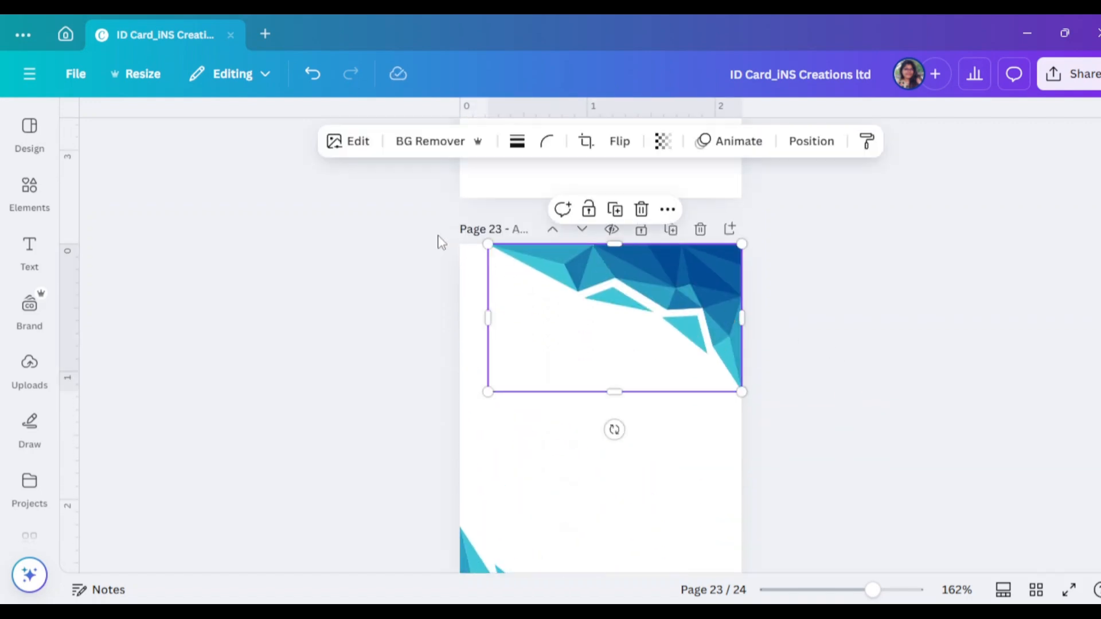
drag(491, 246, 481, 236)
mouse_move(639, 269)
mouse_down()
mouse_move(645, 276)
mouse_move(639, 270)
mouse_up()
click(865, 310)
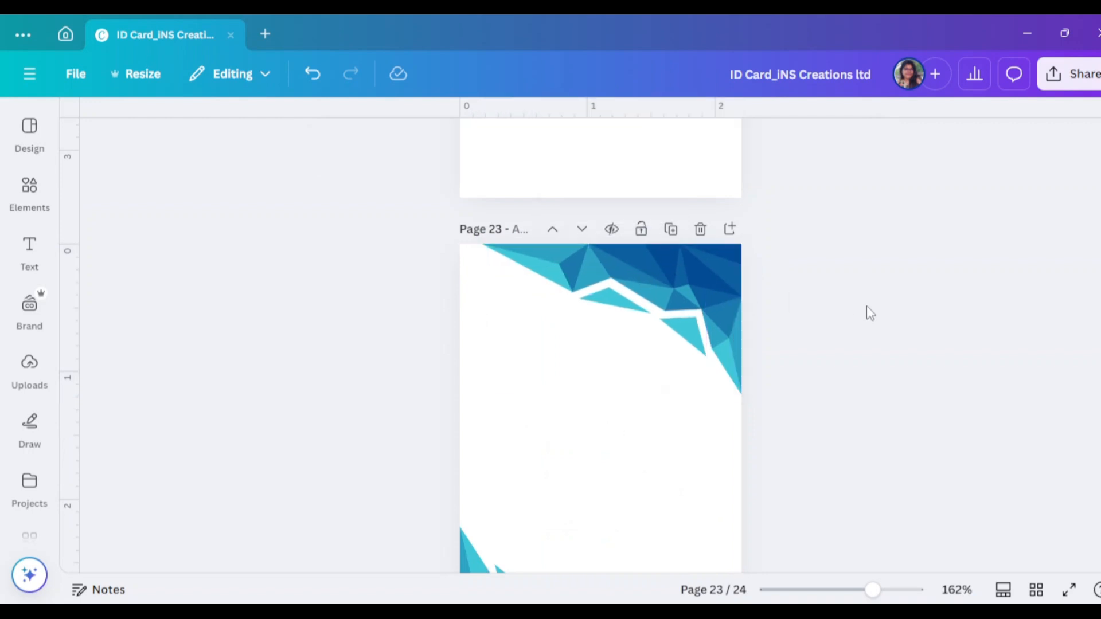
scroll(983, 379, down, 3)
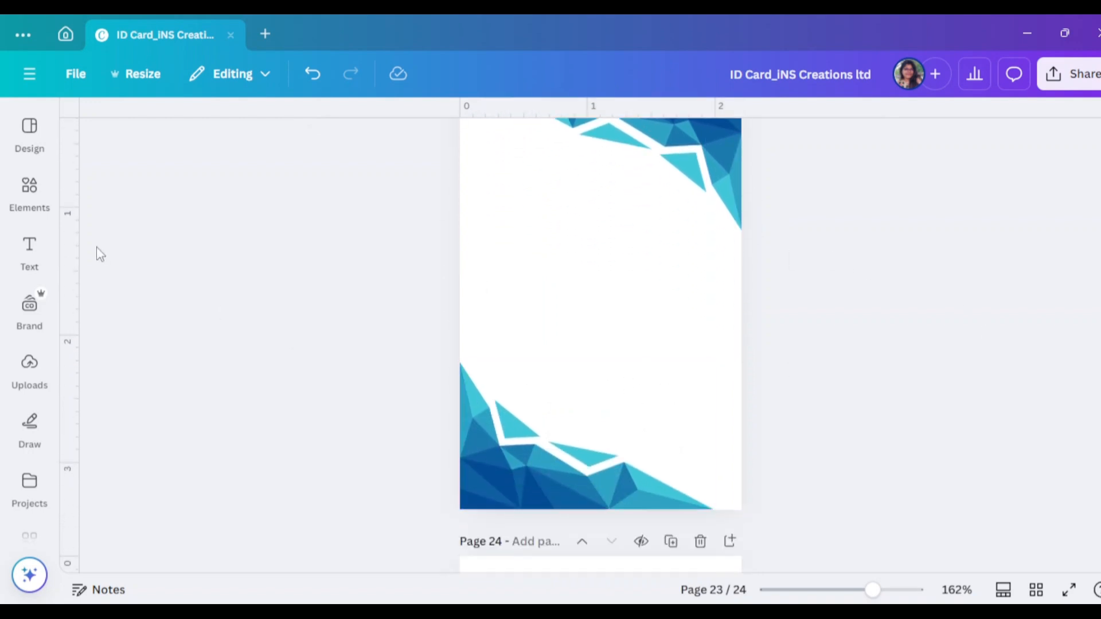
click(26, 193)
Search Elements for 'frame.' and add a landscape photo frame to the page
drag(177, 127, 116, 128)
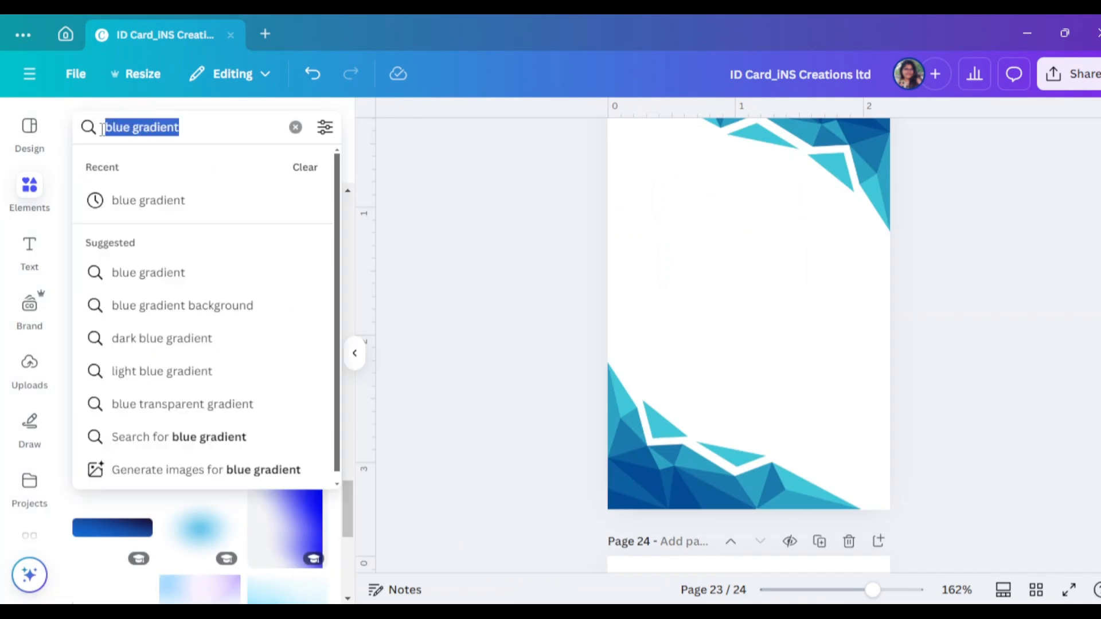
key(BackSpace)
text(fra)
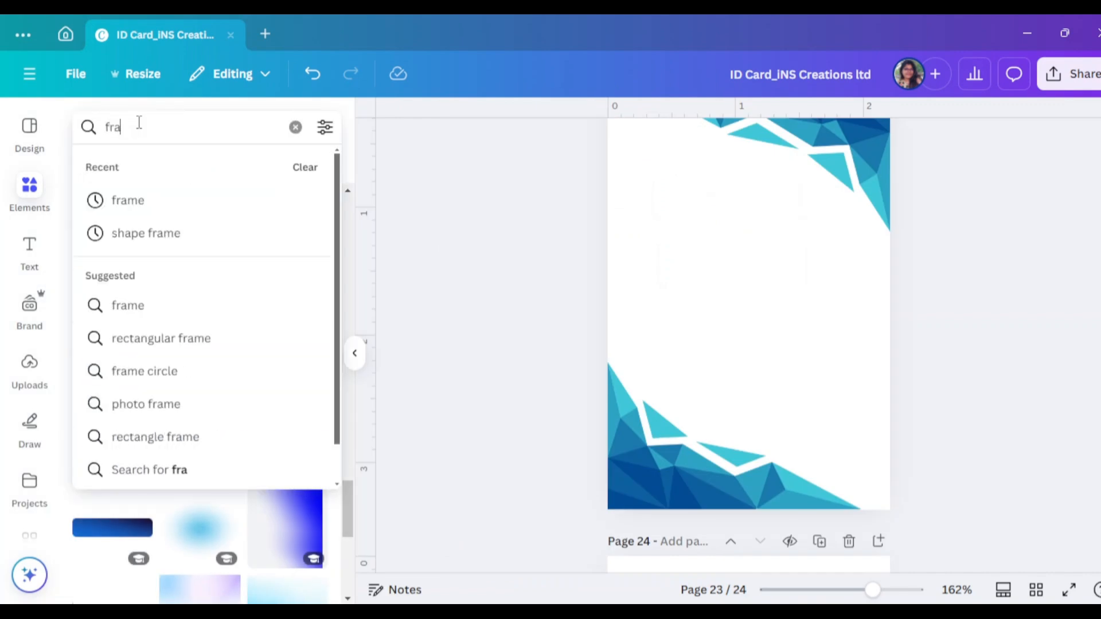
text(me.)
key(Return)
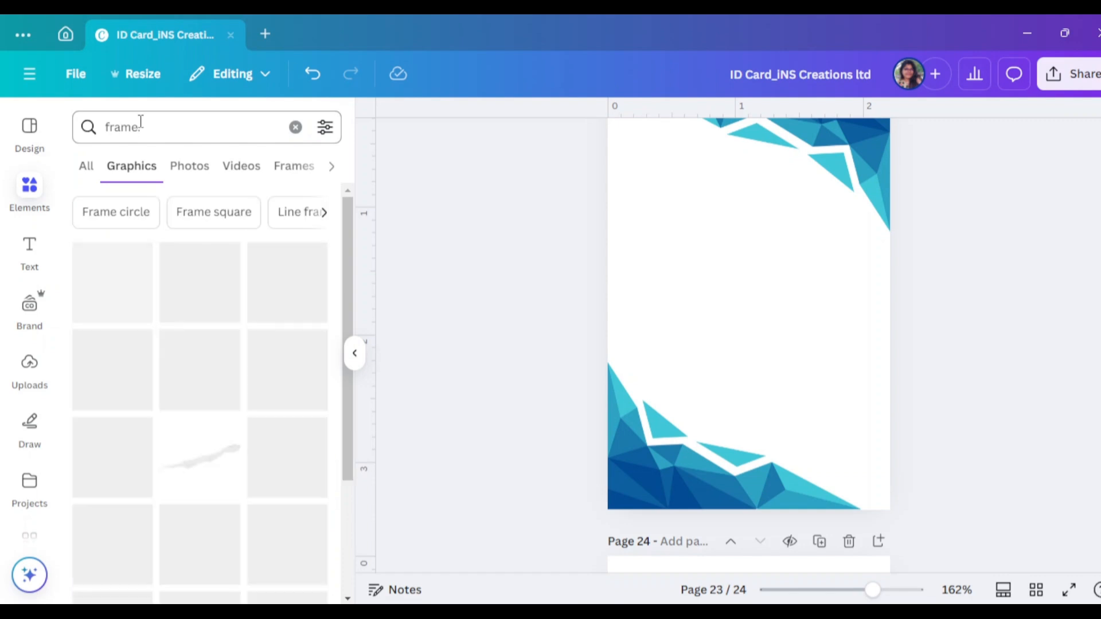
click(87, 169)
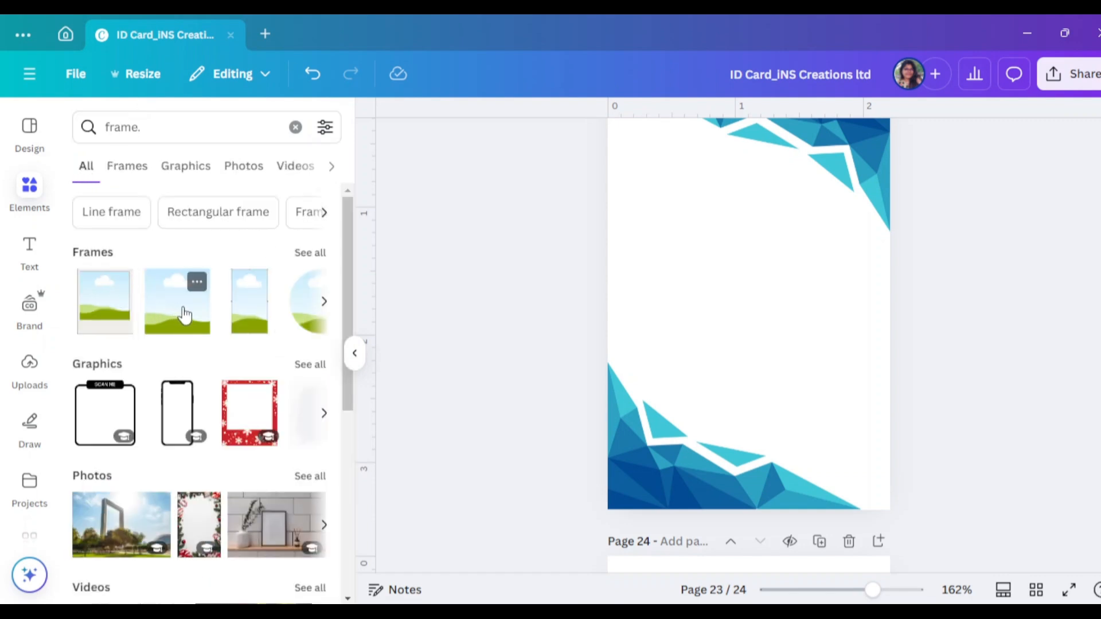
click(187, 317)
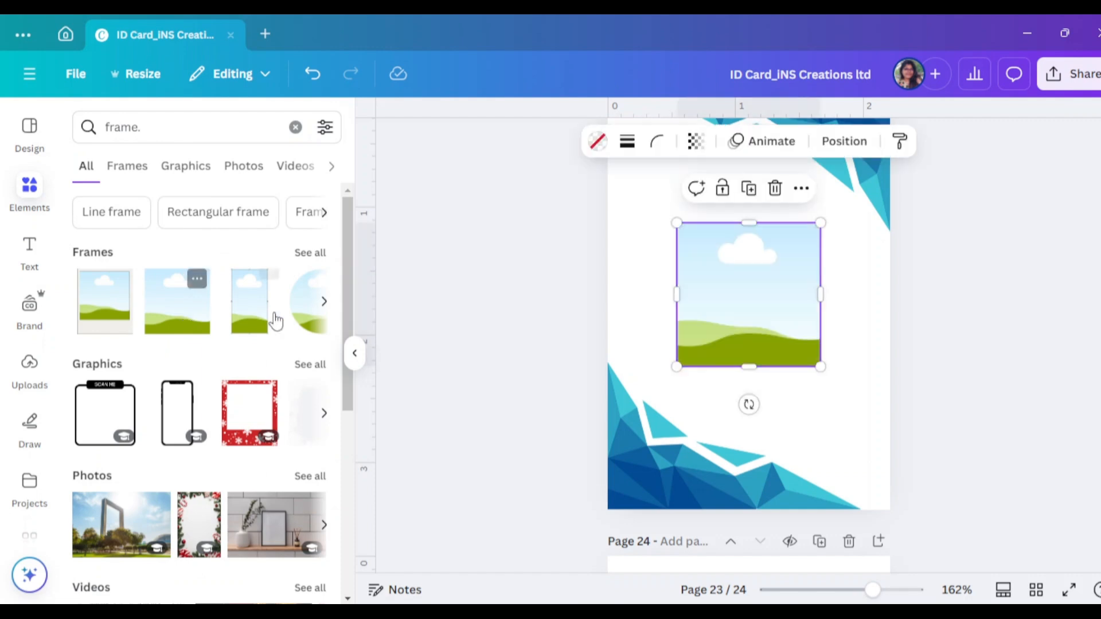
Move the frame higher and shrink it to a small square below the top banner
click(354, 352)
click(791, 405)
click(572, 359)
drag(572, 359, 566, 304)
scroll(641, 361, up, 2)
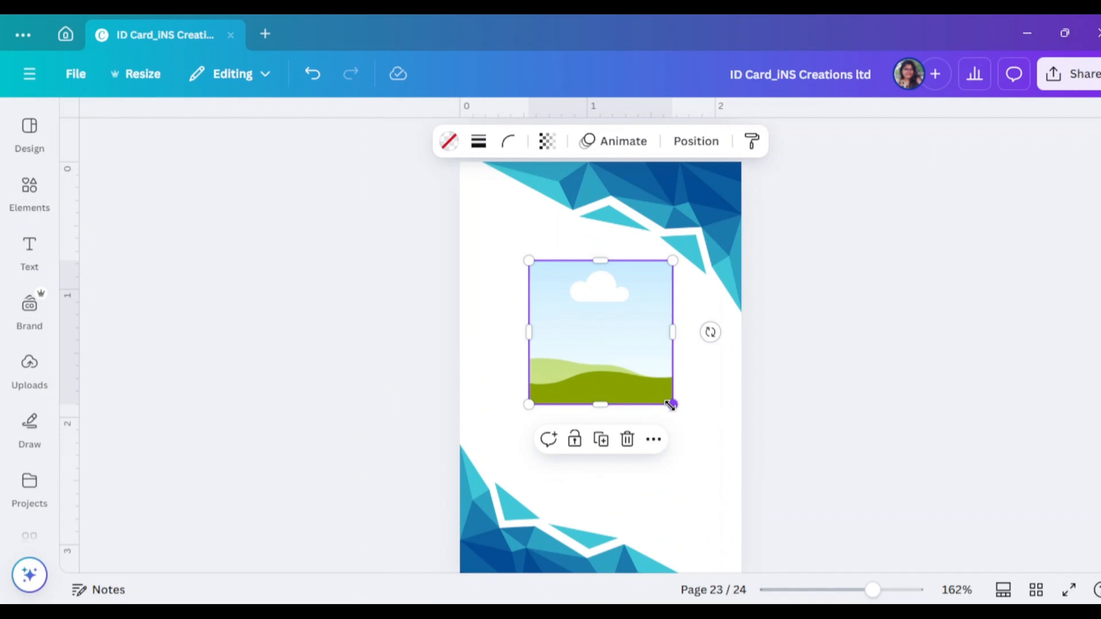
drag(671, 405, 585, 332)
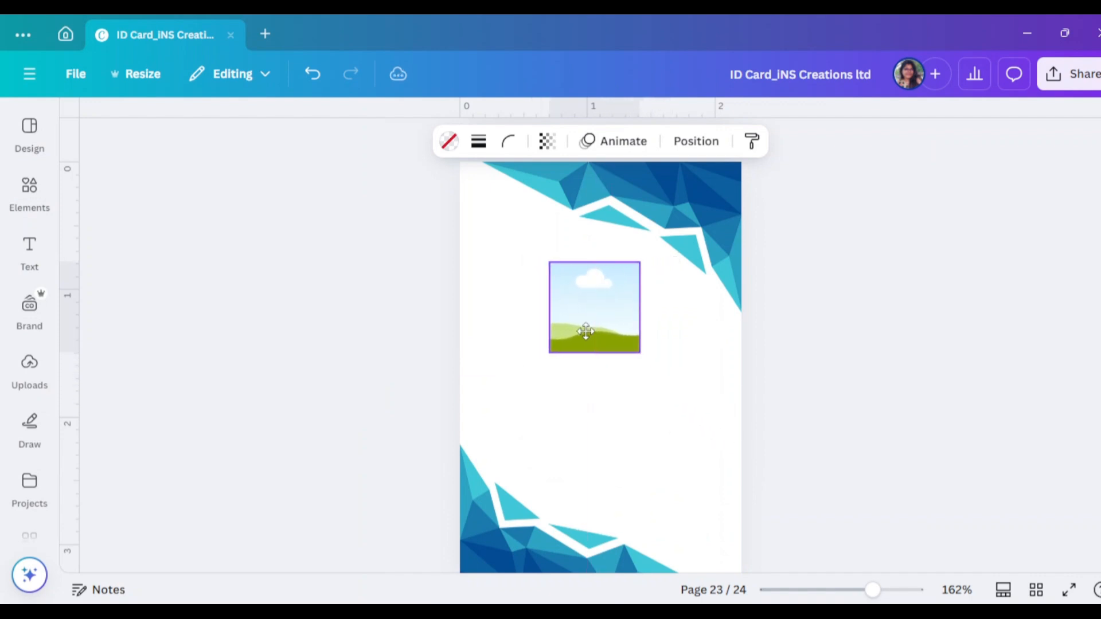
click(30, 189)
Search for 'professional woman' and scroll through all the photo results
drag(166, 116, 91, 126)
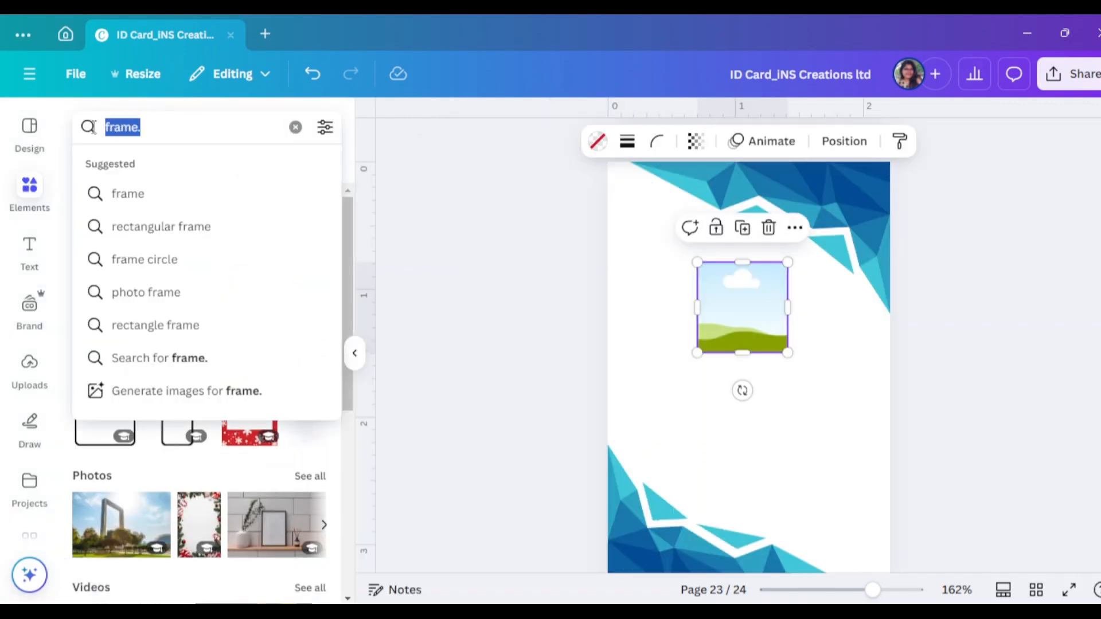
text(prog)
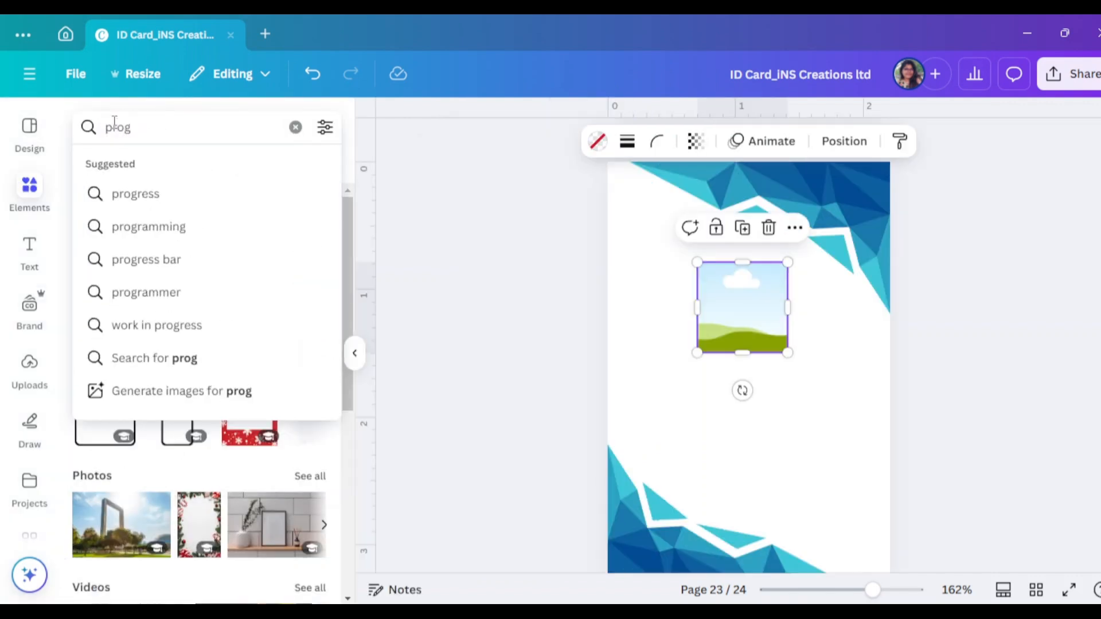
key(BackSpace)
text(fessio)
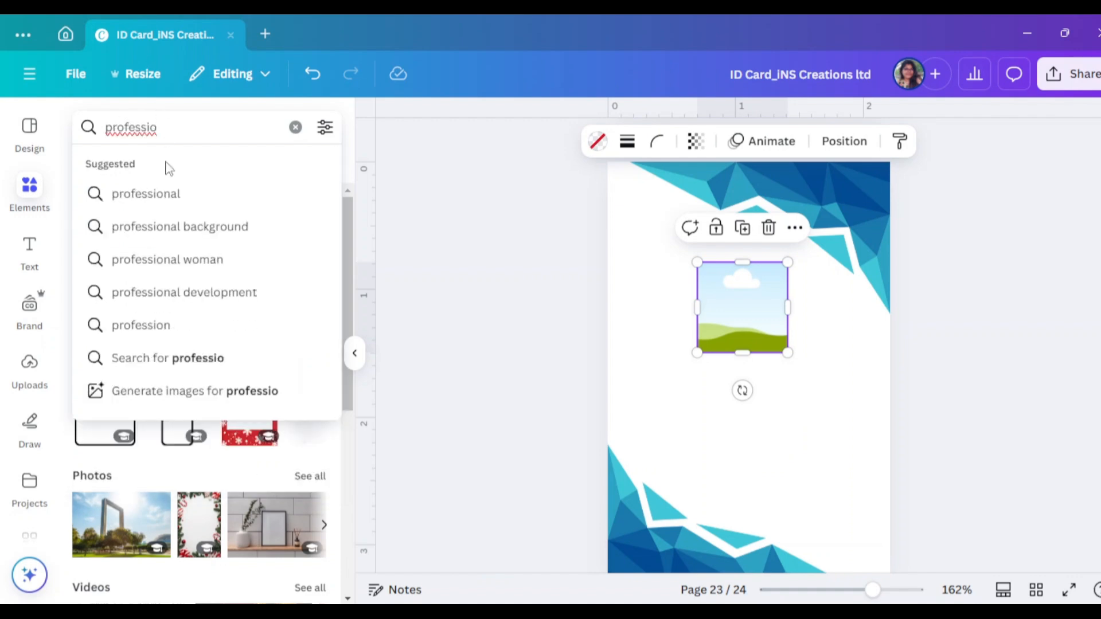
click(172, 264)
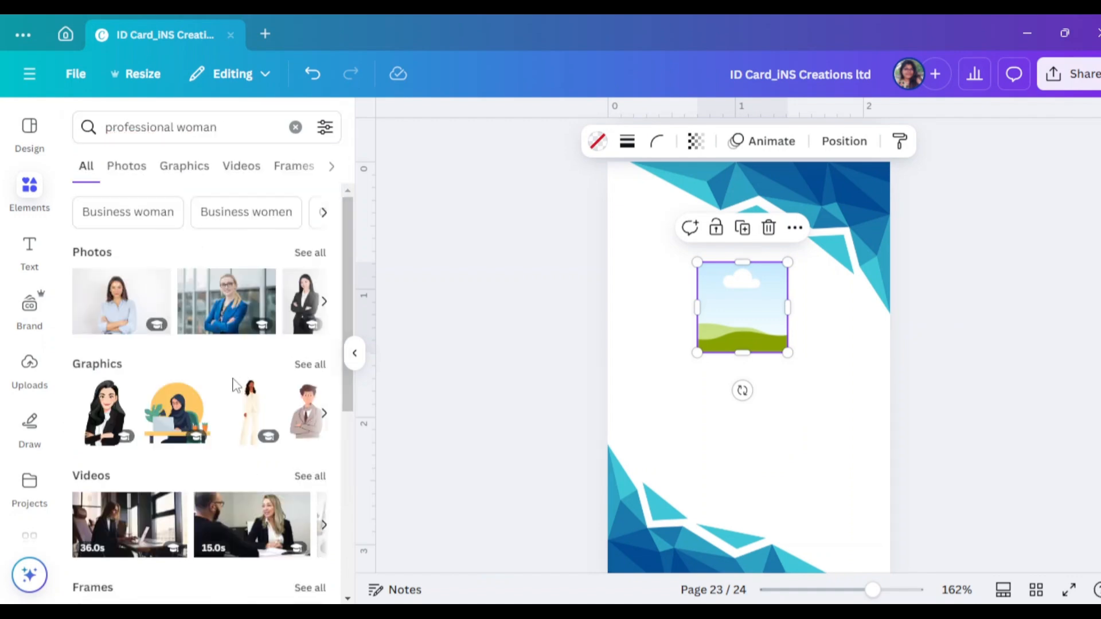
click(321, 254)
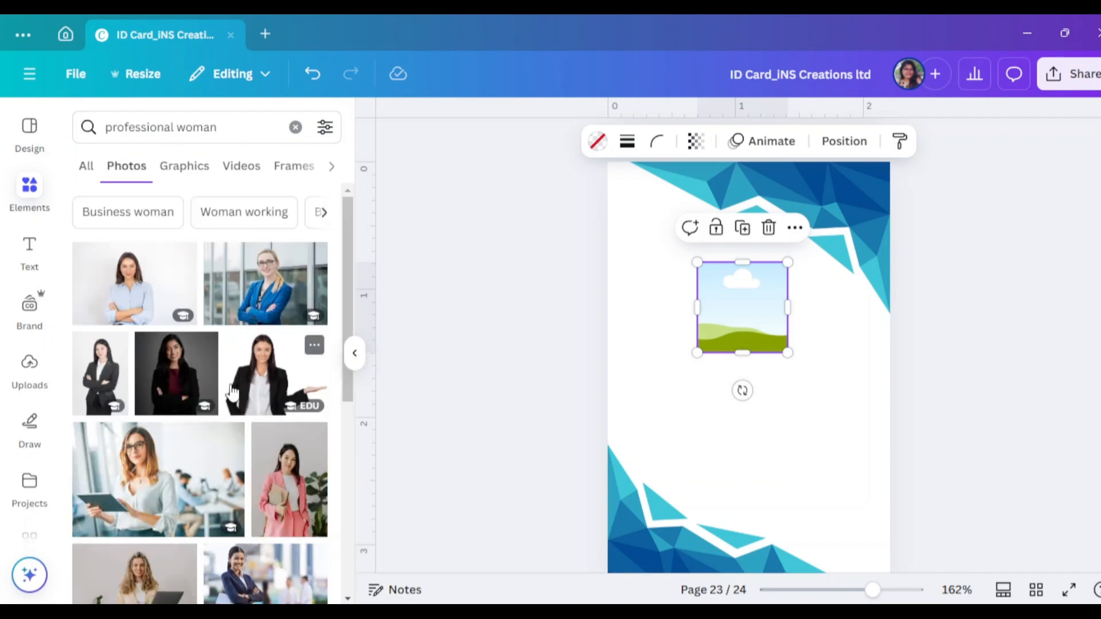
scroll(230, 395, down, 5)
scroll(231, 399, down, 10)
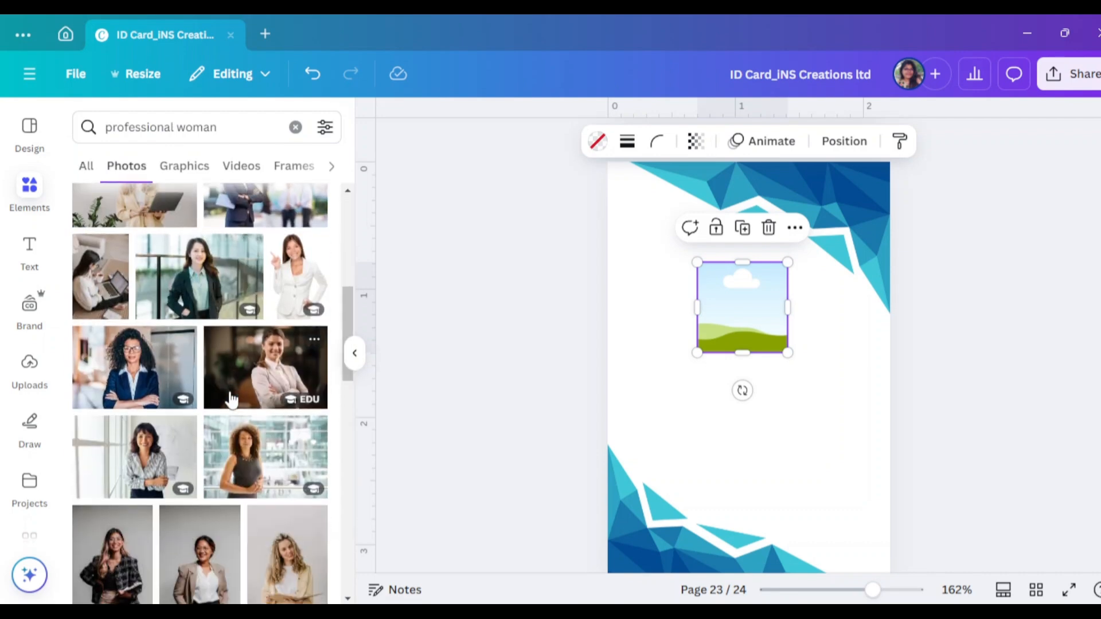
scroll(231, 400, down, 5)
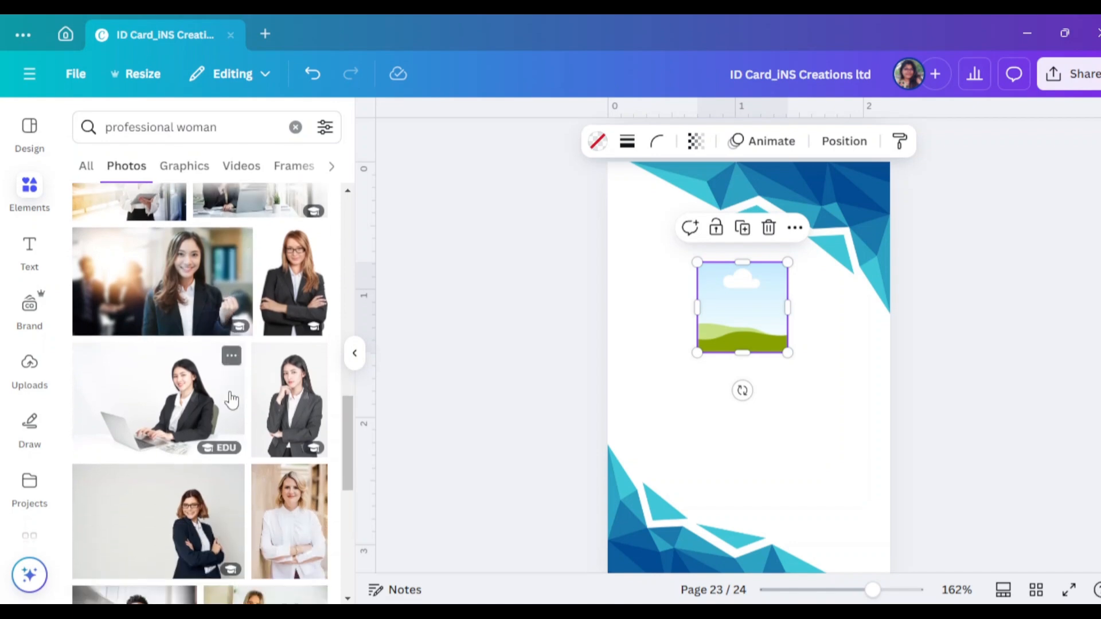
scroll(231, 399, down, 3)
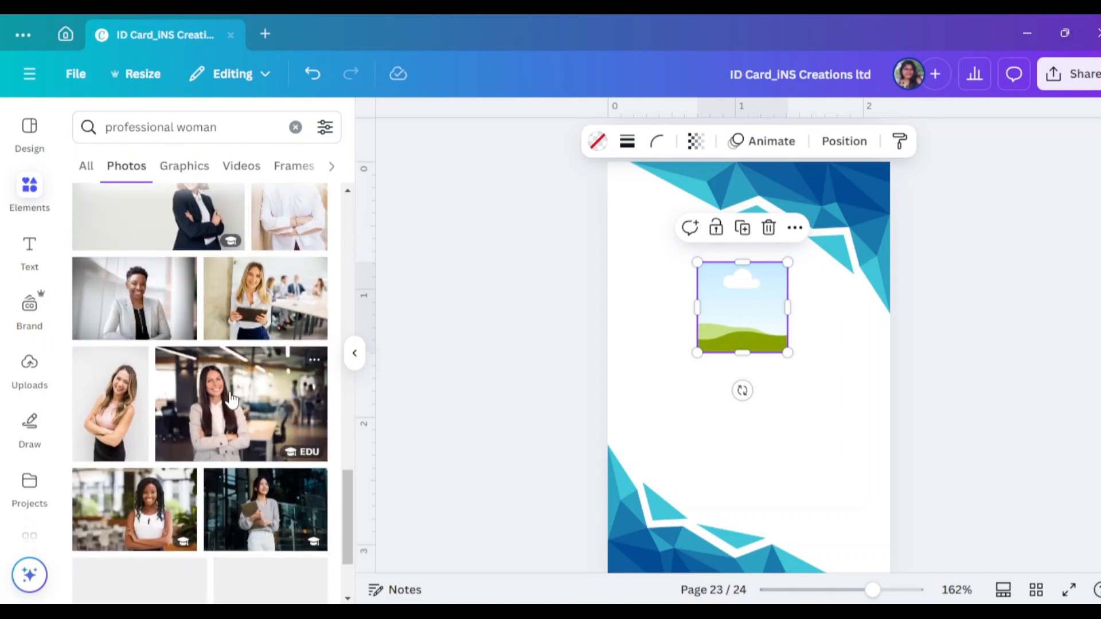
scroll(231, 399, down, 8)
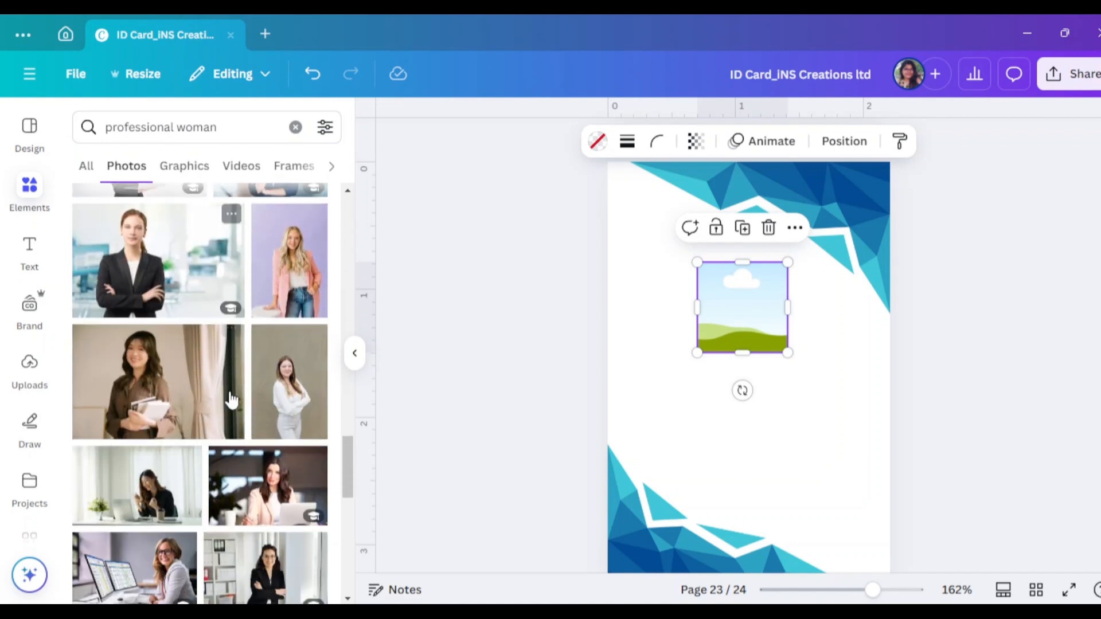
scroll(231, 399, down, 8)
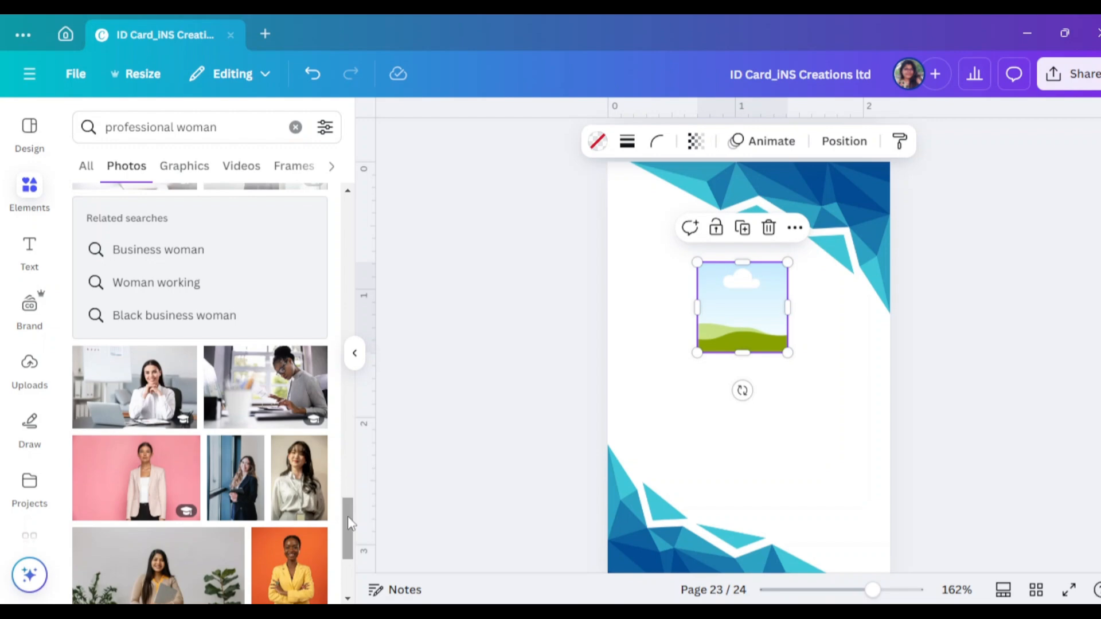
drag(349, 523, 361, 193)
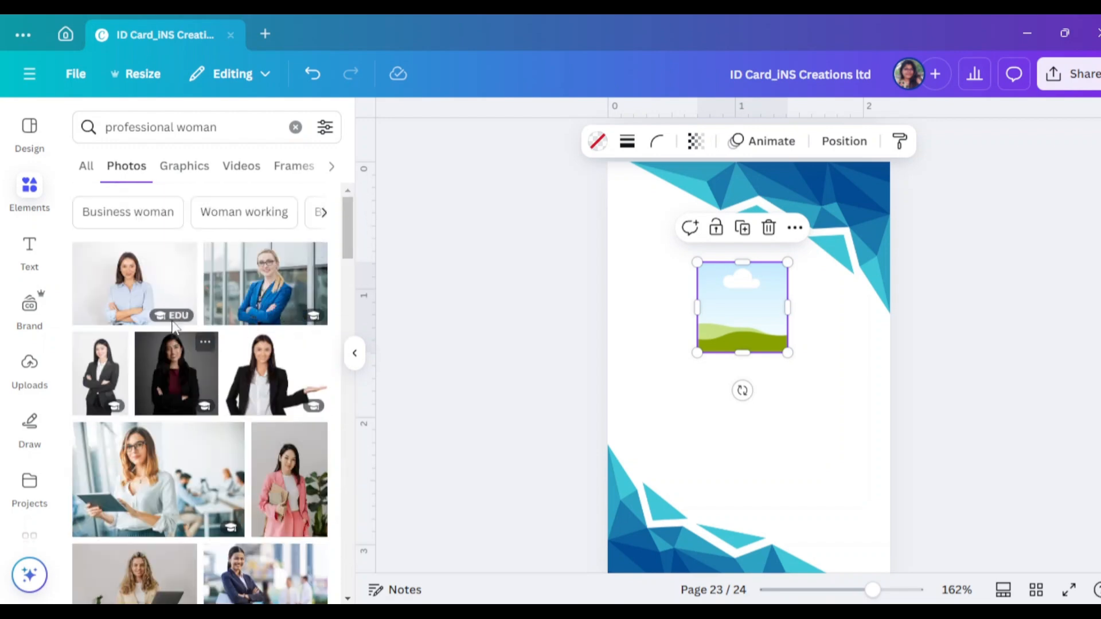
Drop the blue-shirt woman photo into the small frame and adjust its crop
click(149, 294)
drag(739, 416, 766, 327)
click(762, 335)
double_click(756, 328)
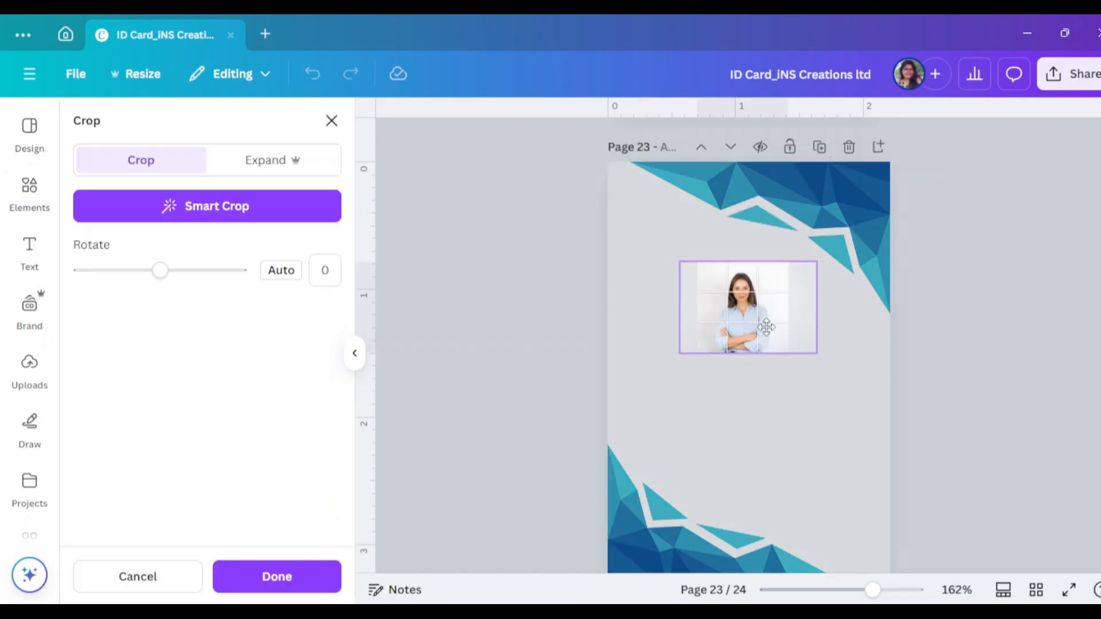
click(981, 396)
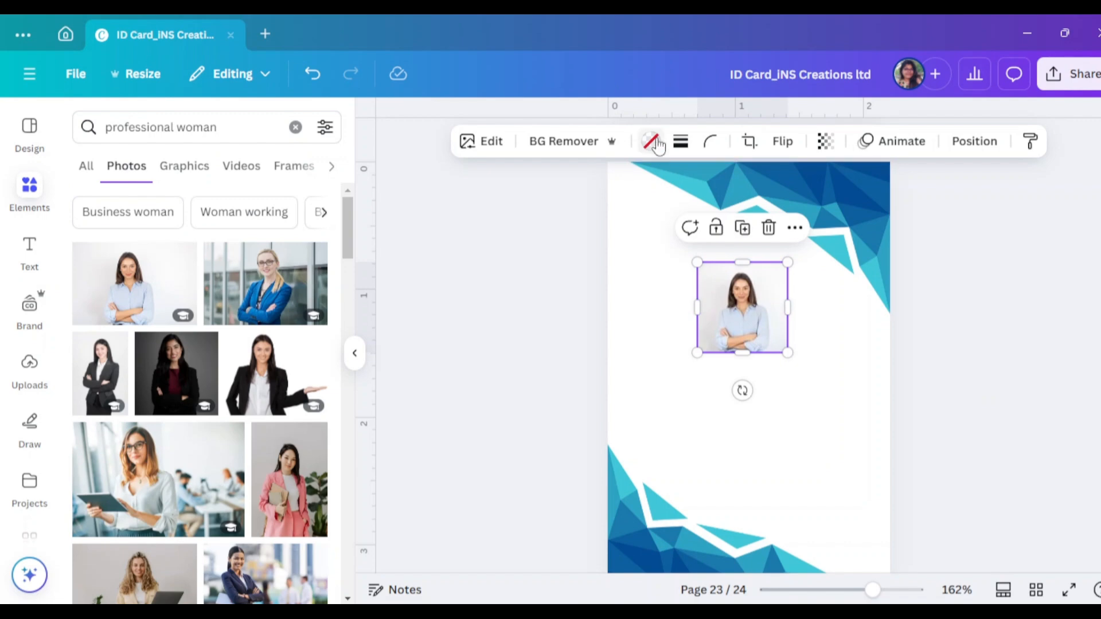
click(681, 141)
Give the framed photo a solid 0.5-weight border in the blue gradient colour
click(633, 192)
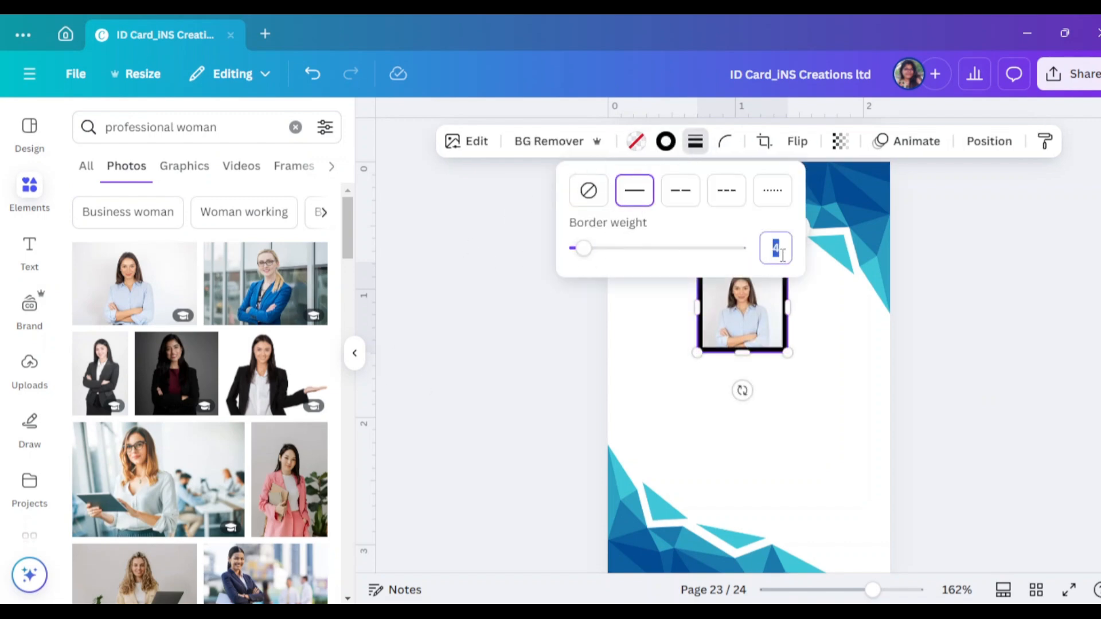
key(Return)
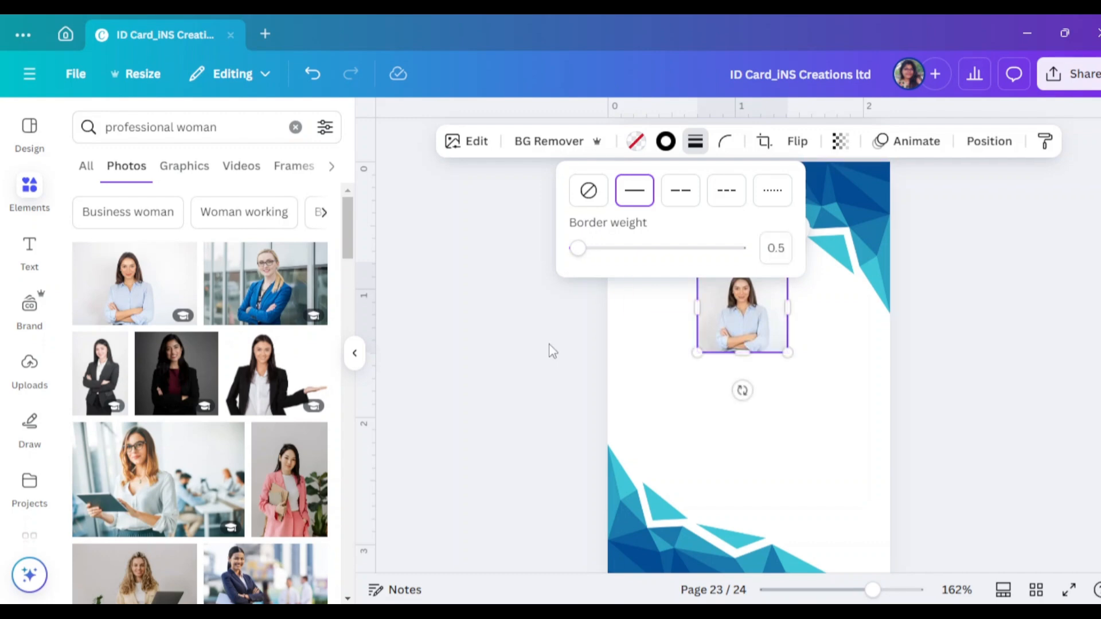
click(354, 353)
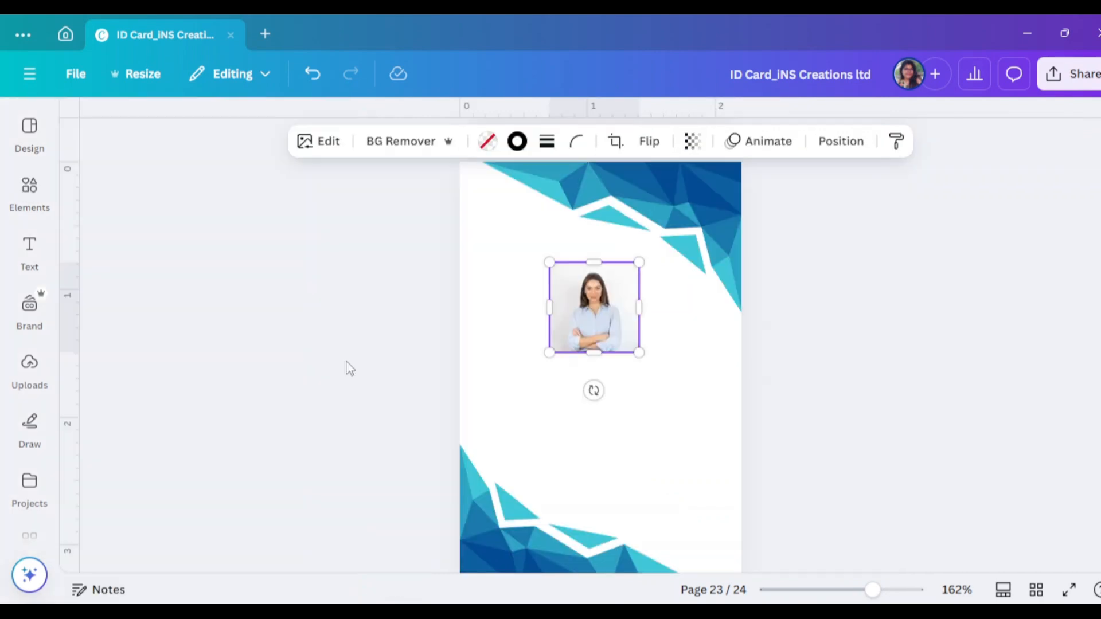
click(516, 141)
scroll(229, 367, down, 5)
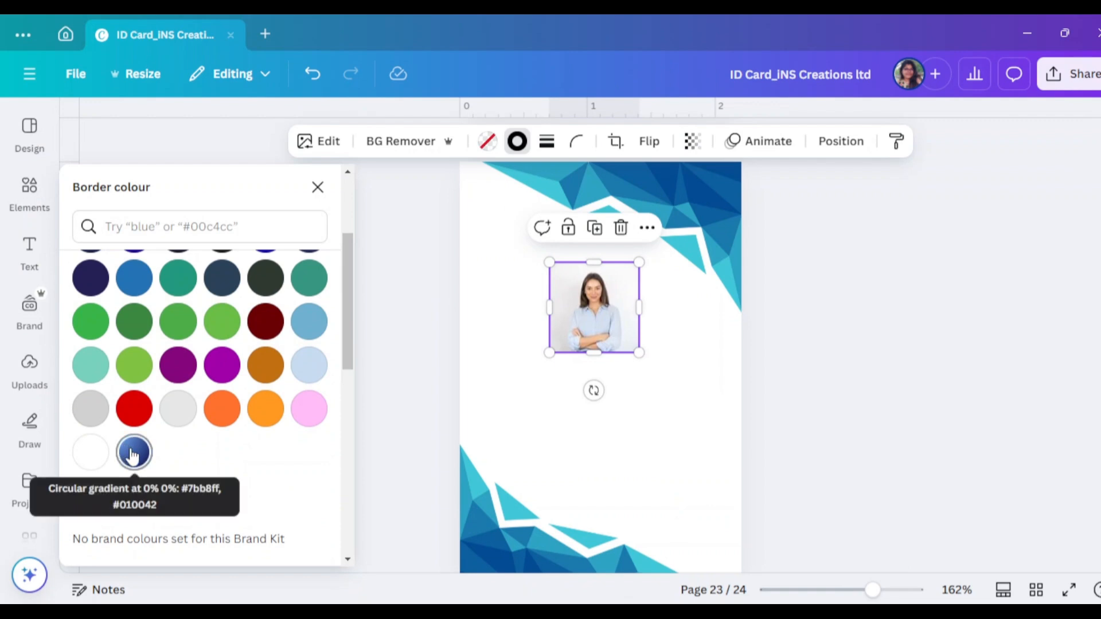
click(134, 452)
click(883, 425)
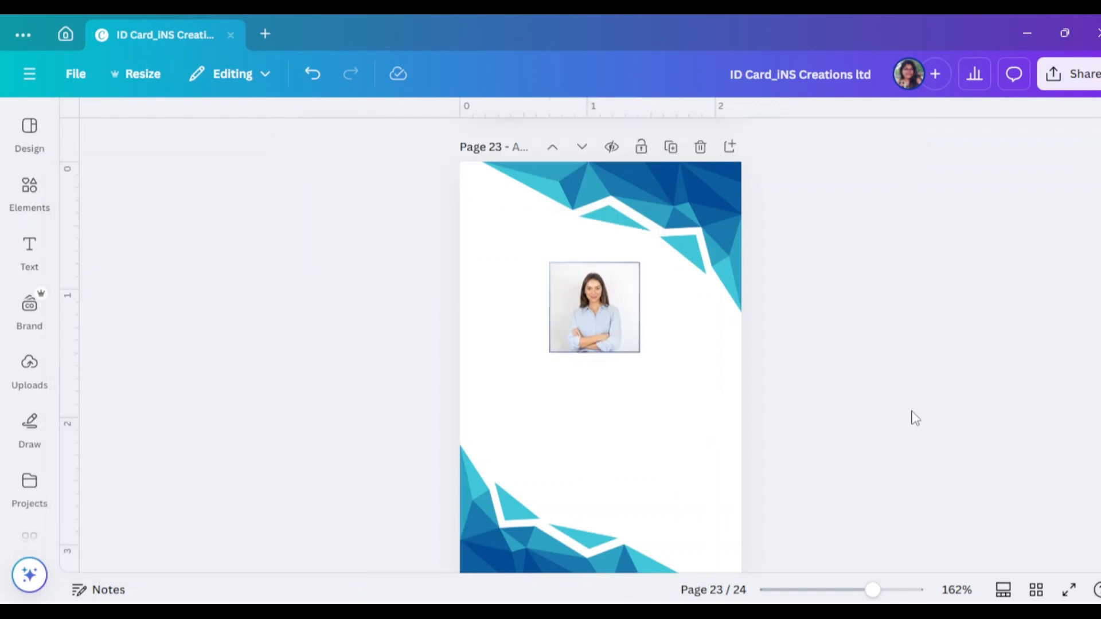
Nudge the framed portrait down onto the page's centre guide
click(621, 322)
click(840, 344)
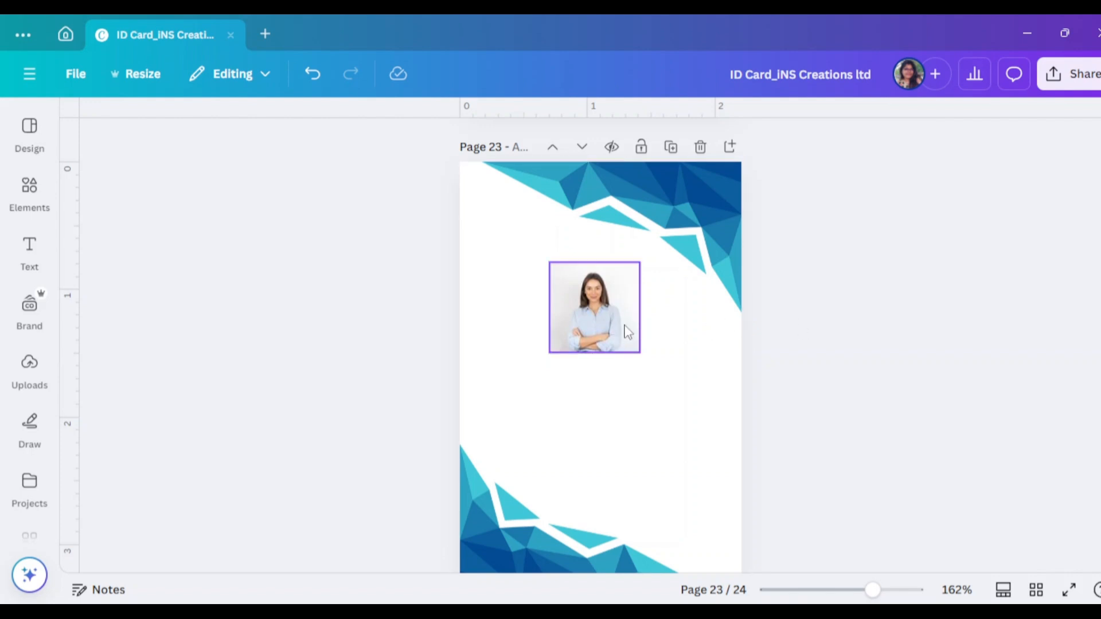
drag(623, 326, 625, 329)
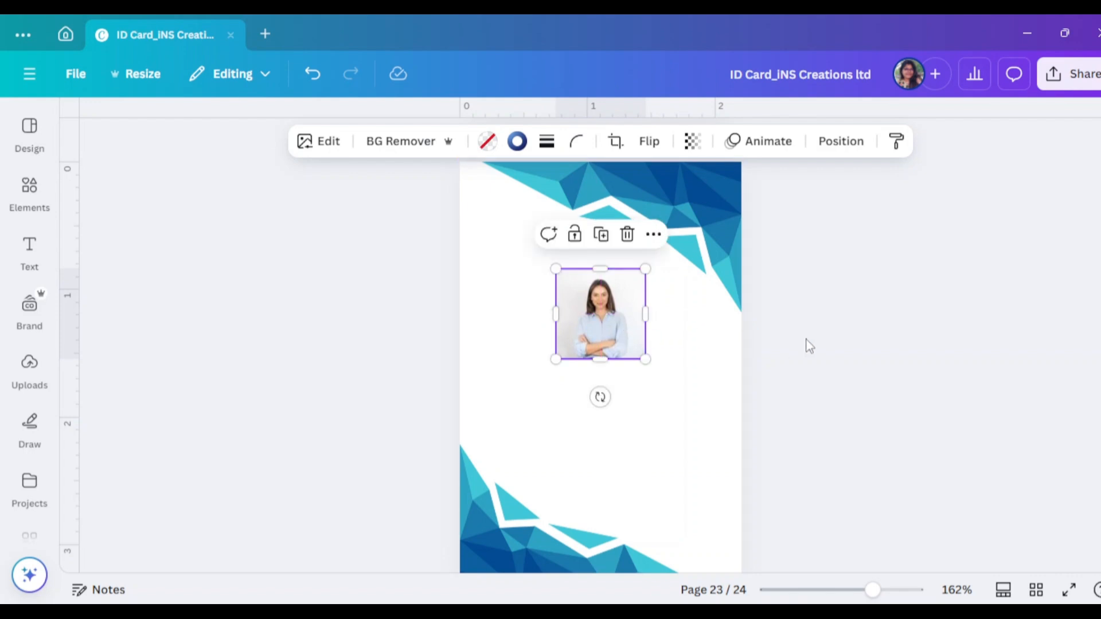
click(805, 344)
scroll(996, 404, down, 3)
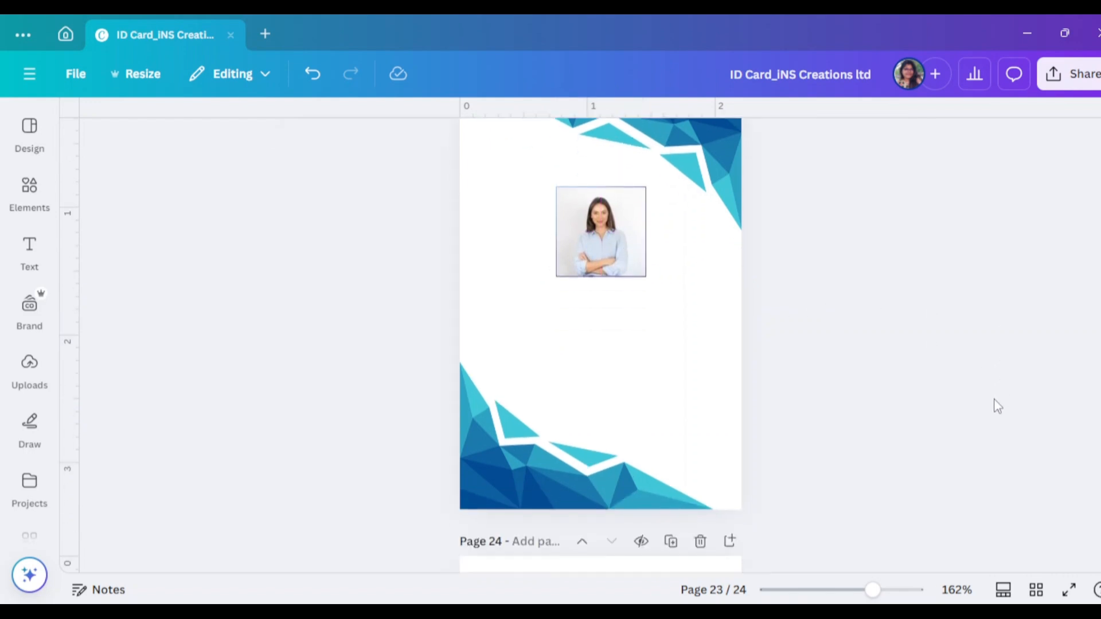
scroll(997, 406, up, 3)
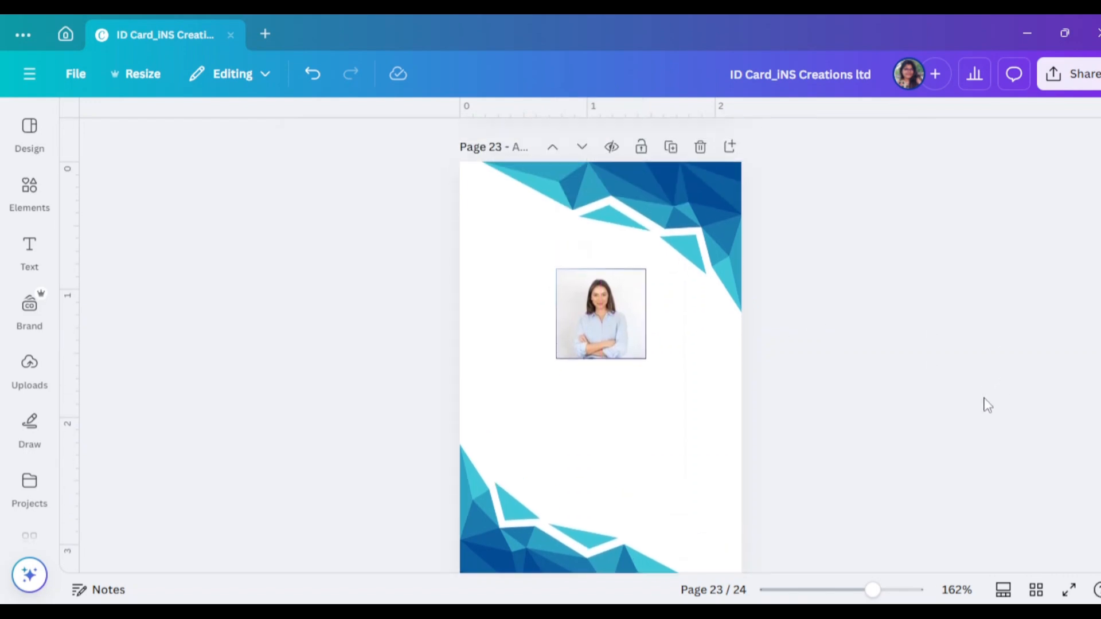
click(623, 344)
Search photos for 'blue and white gradient' and scroll through the results
click(6, 198)
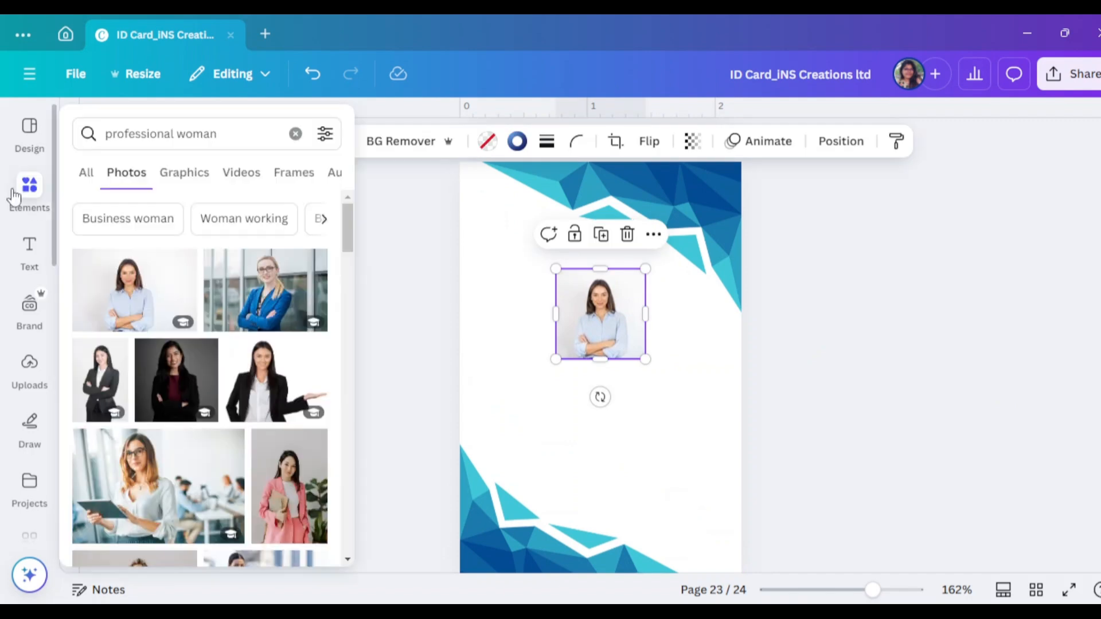
click(95, 128)
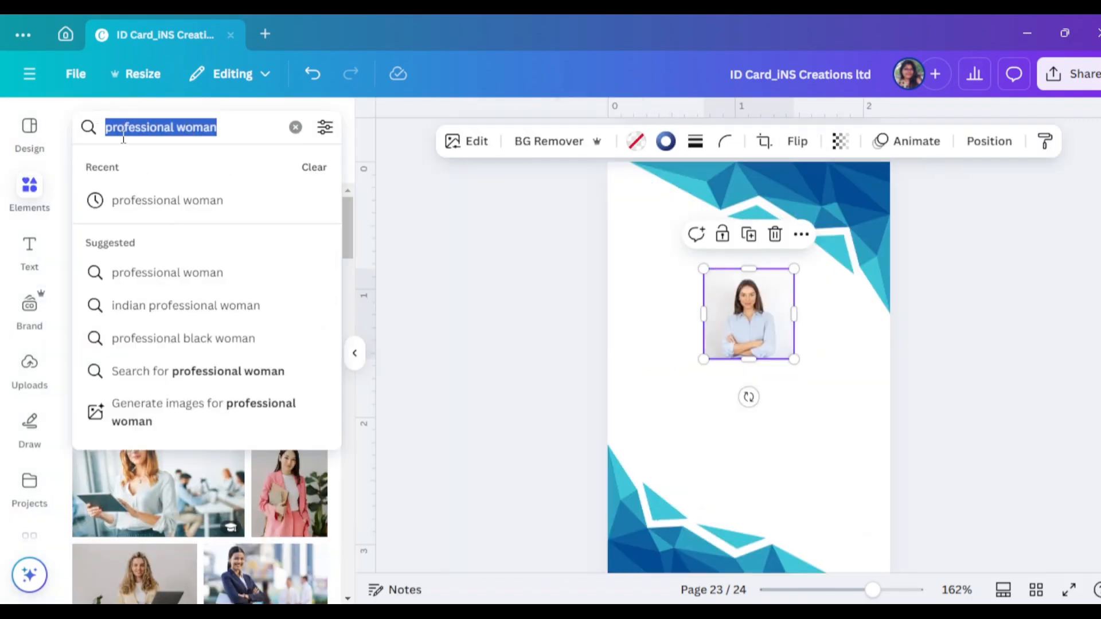
text(blue)
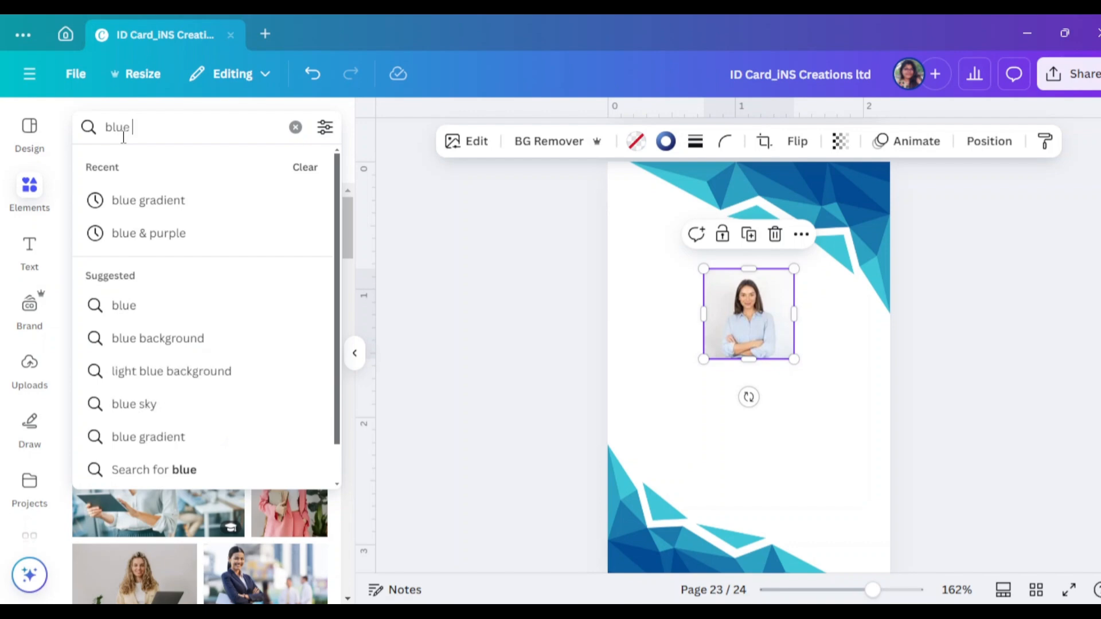
text( & )
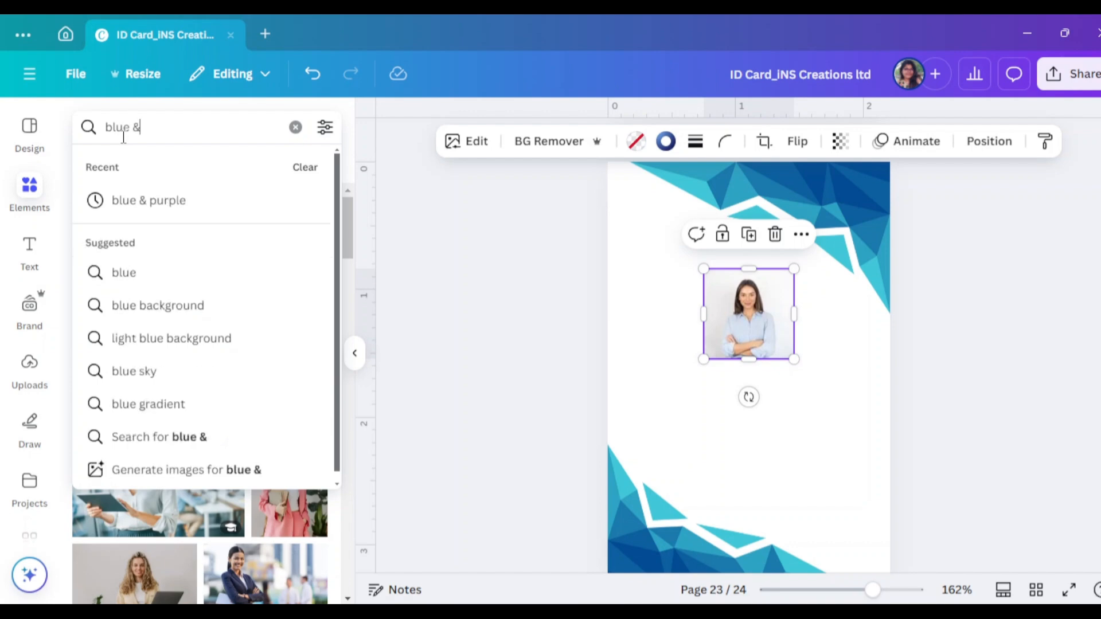
text(white)
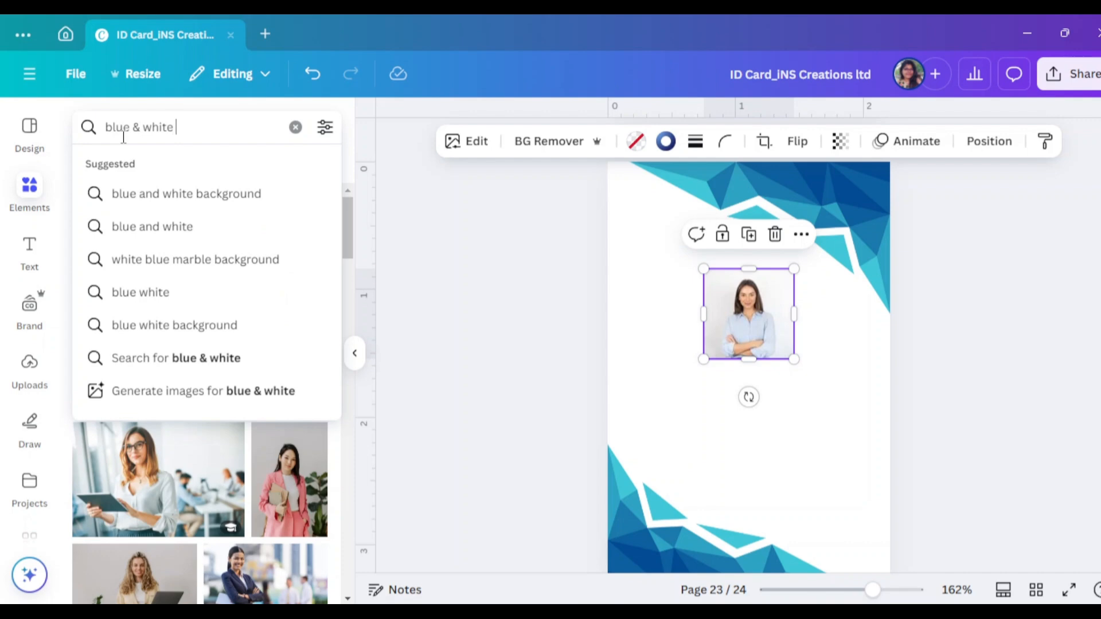
text( gra)
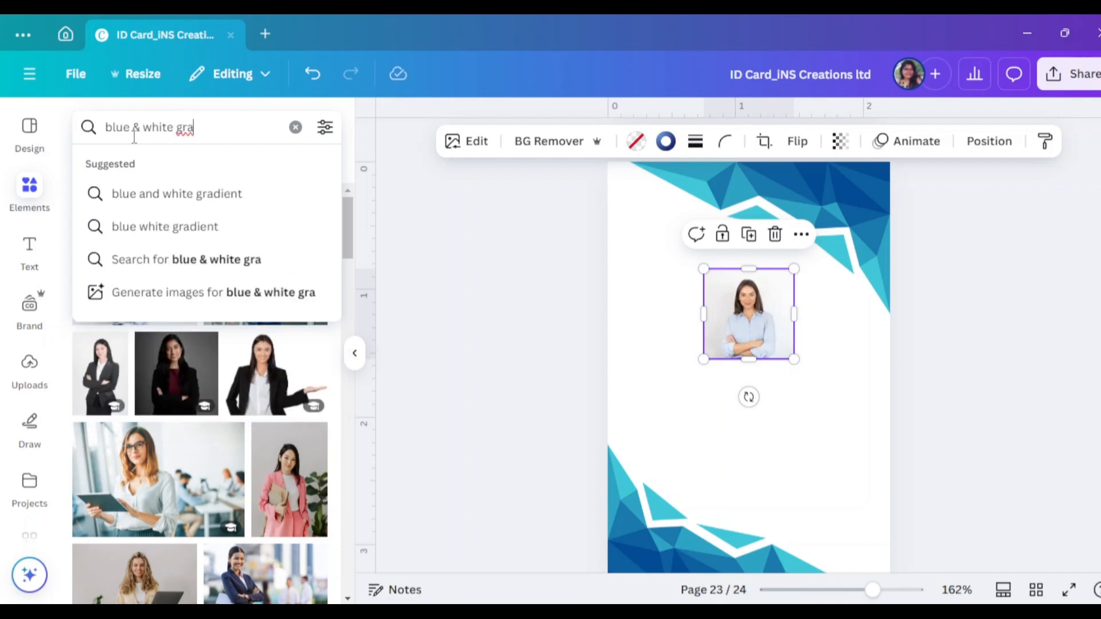
click(303, 195)
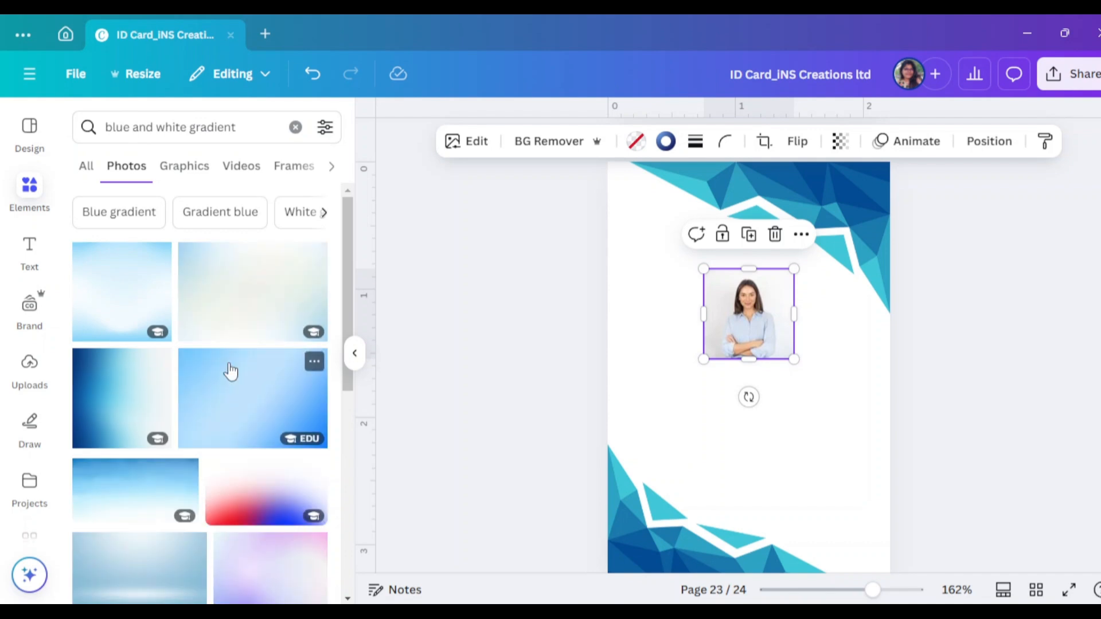
scroll(152, 310, down, 5)
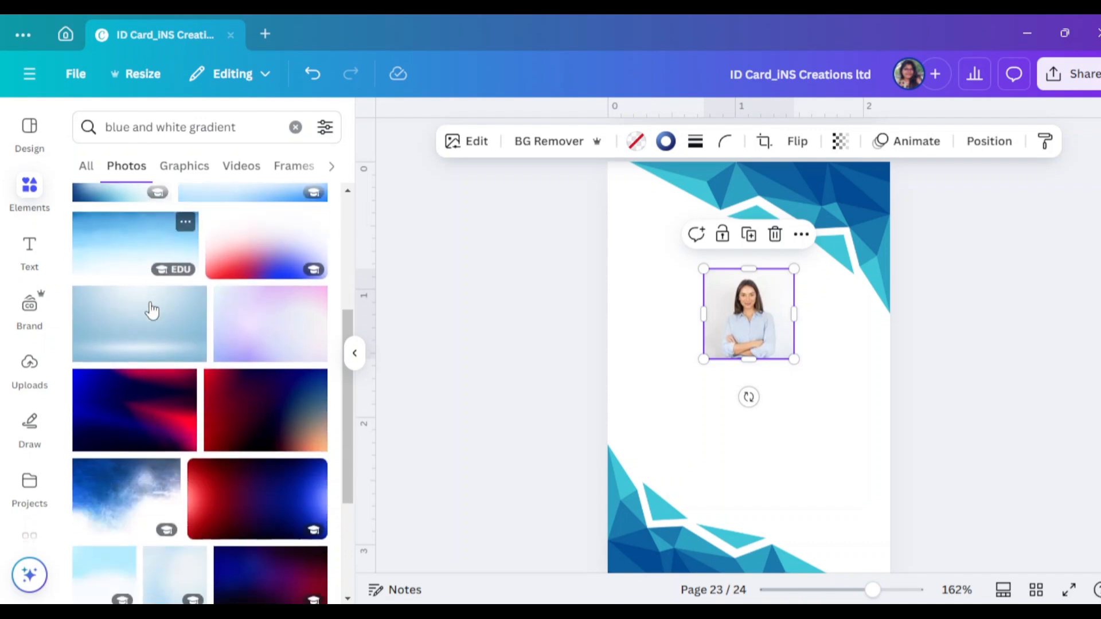
Set a light blue gradient photo as the page background
click(157, 324)
right_click(768, 435)
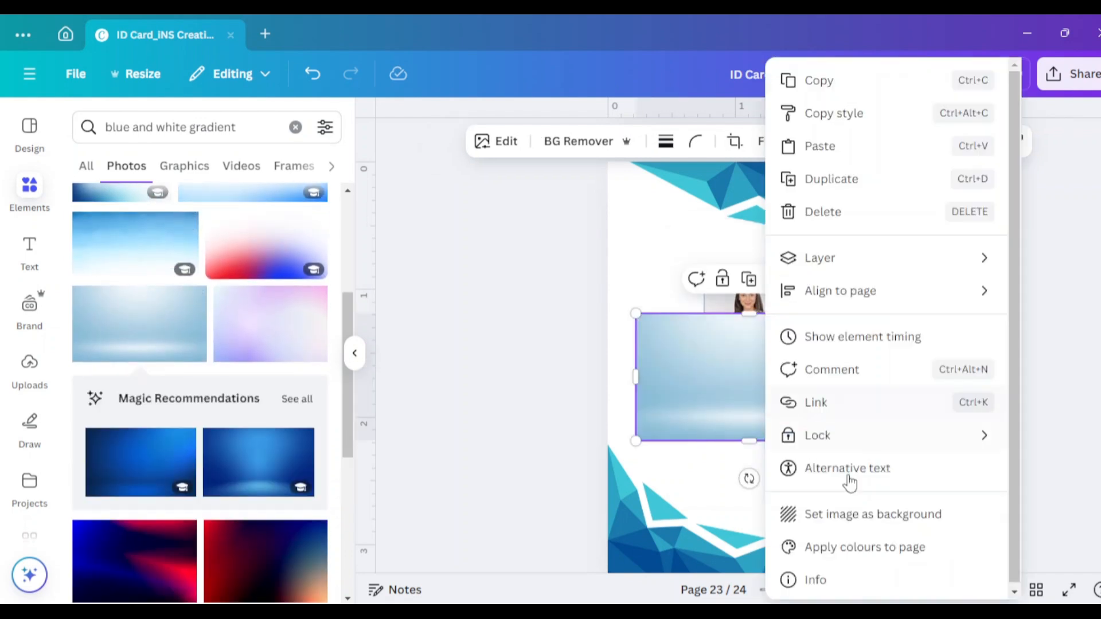
click(865, 519)
right_click(828, 390)
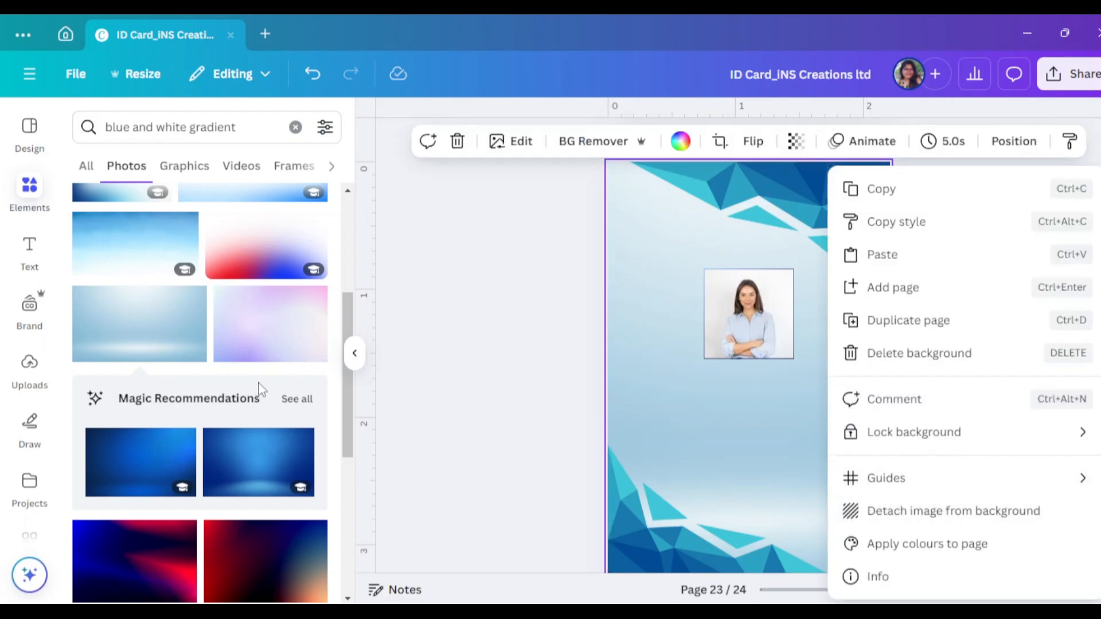
click(340, 391)
Rotate the blue textured gradient photo 180° and make it the page background instead
scroll(344, 402, down, 6)
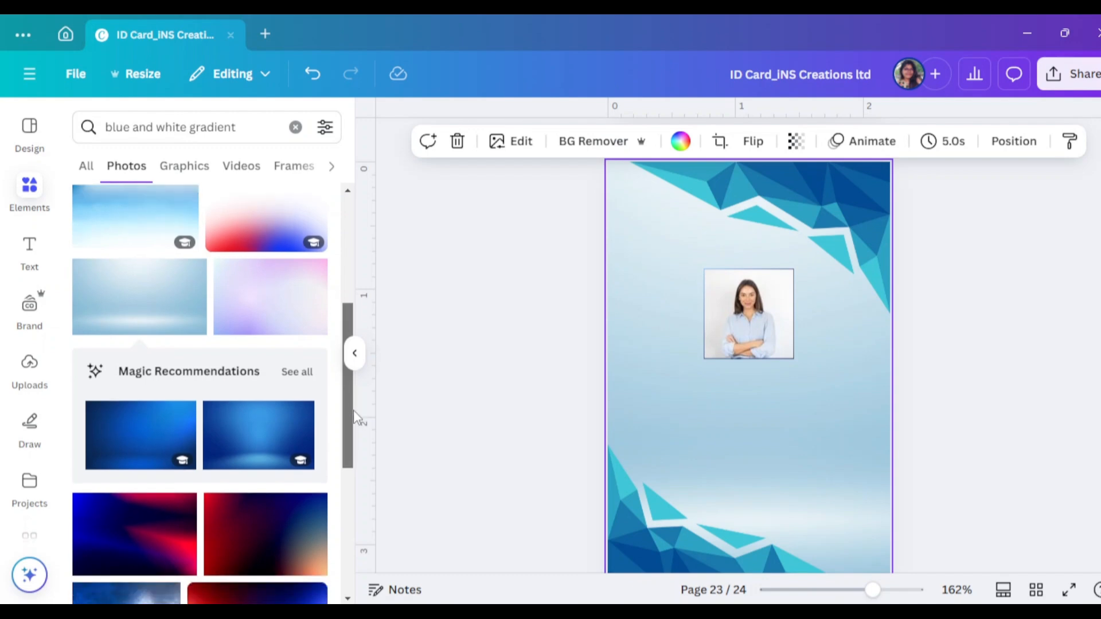
scroll(338, 535, down, 4)
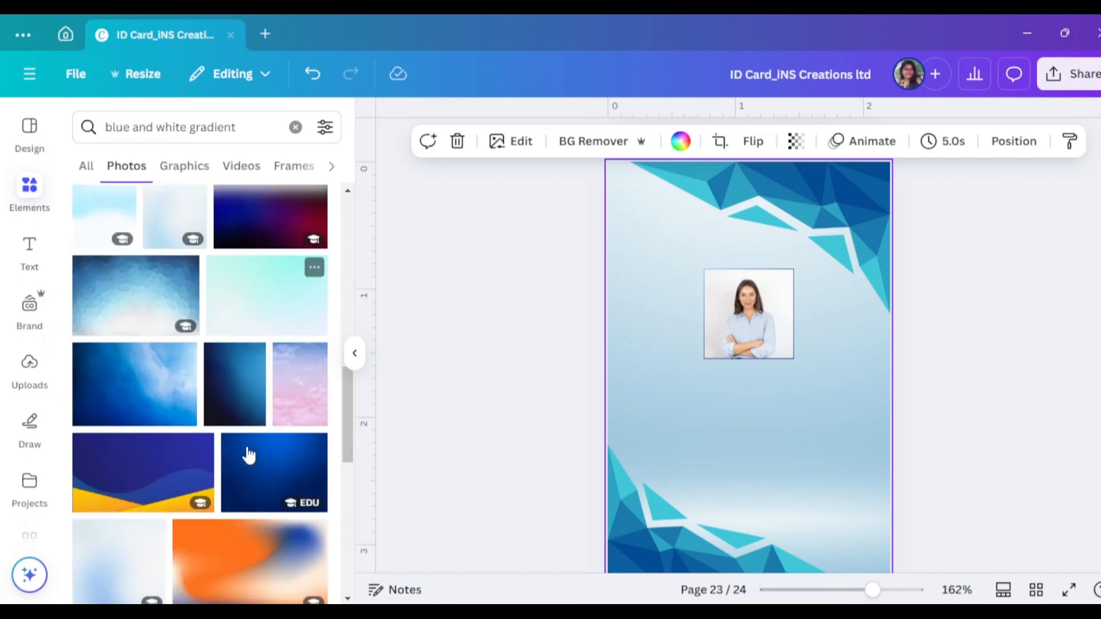
click(163, 281)
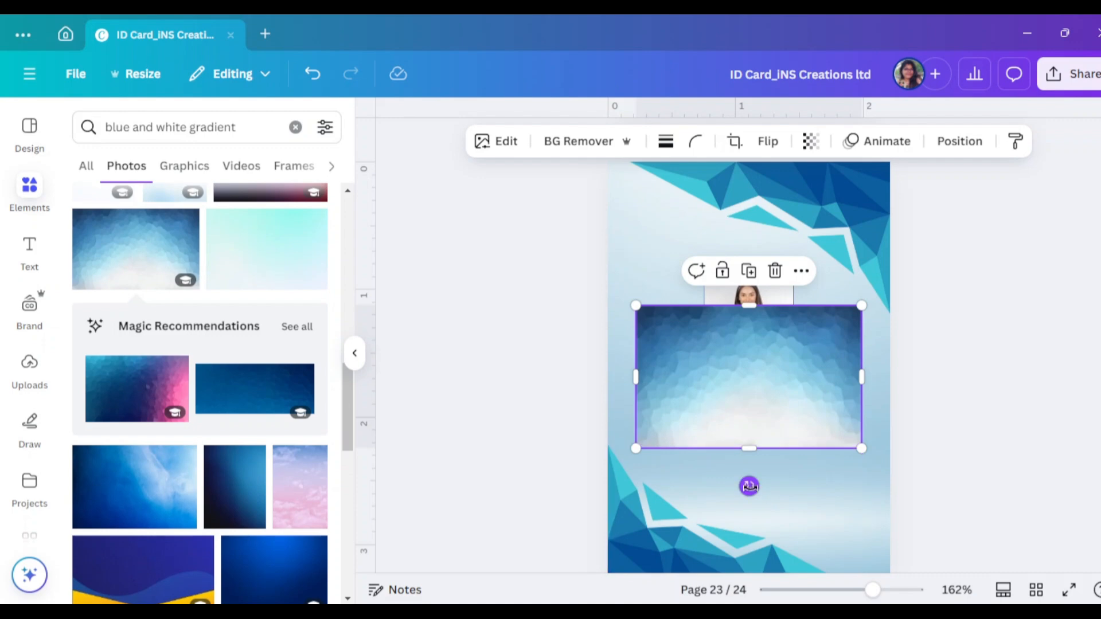
drag(749, 486, 744, 319)
right_click(801, 385)
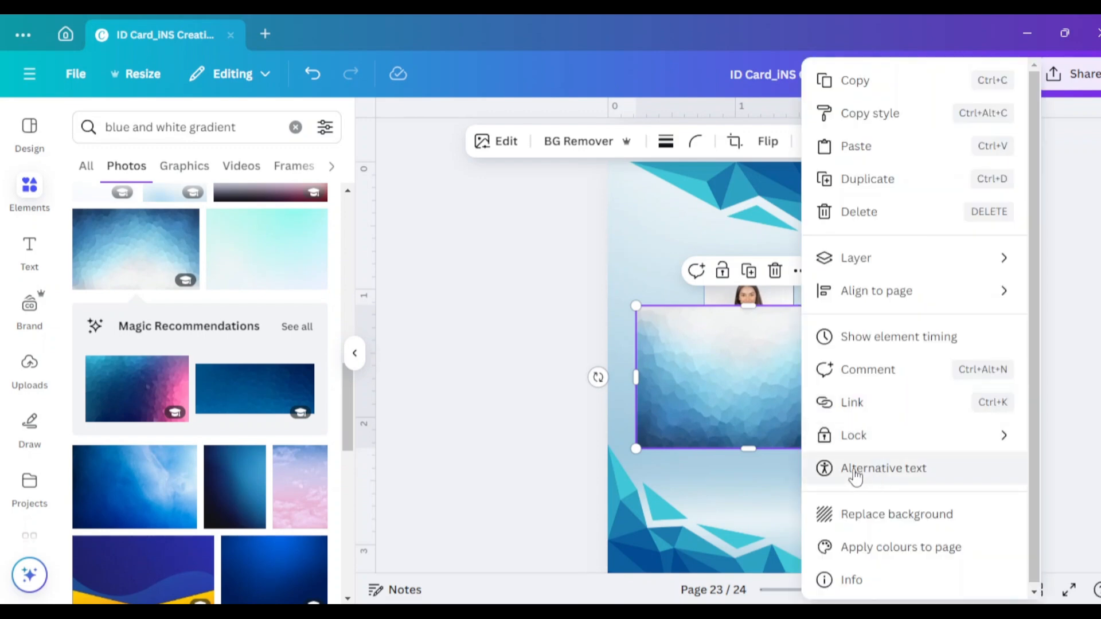
click(869, 516)
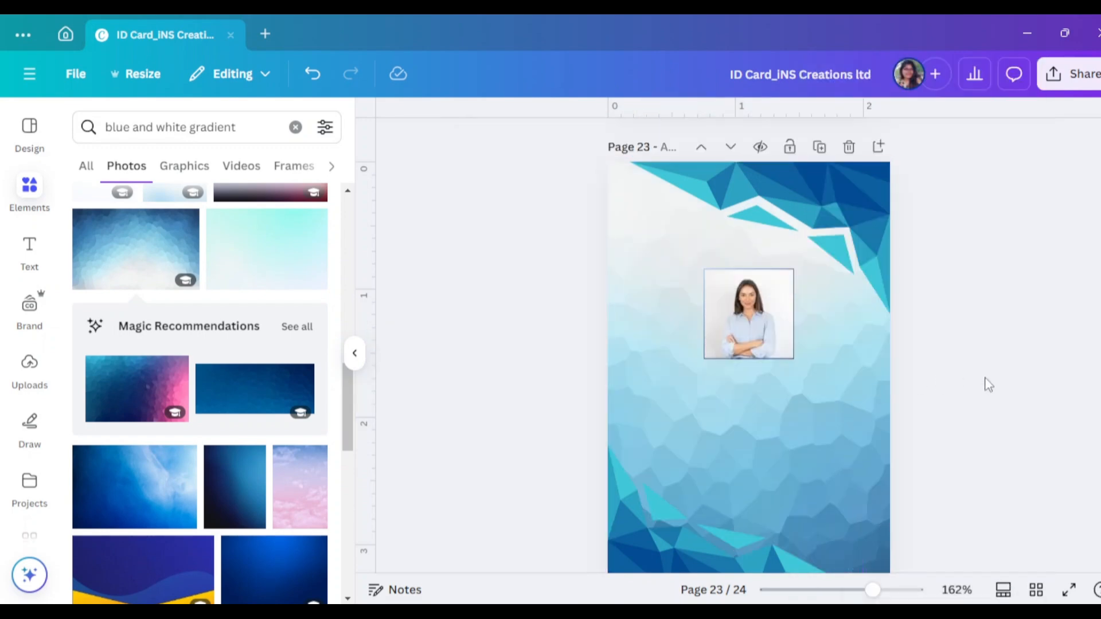
Delete the lower-left blue corner graphic and collapse the photo search panel
scroll(1020, 445, down, 3)
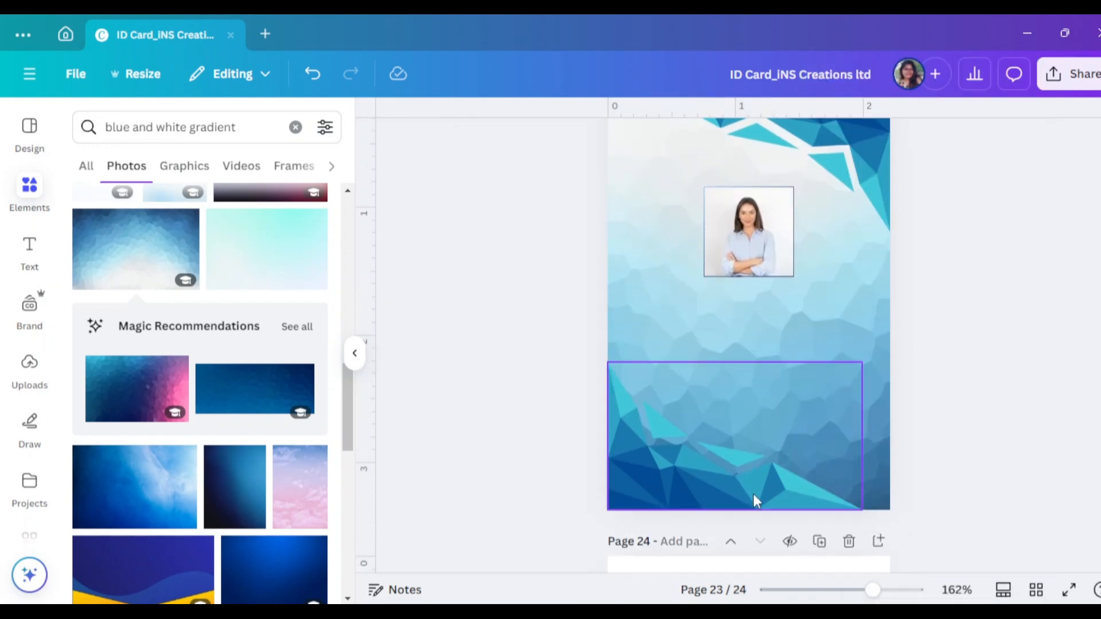
click(737, 484)
key(Delete)
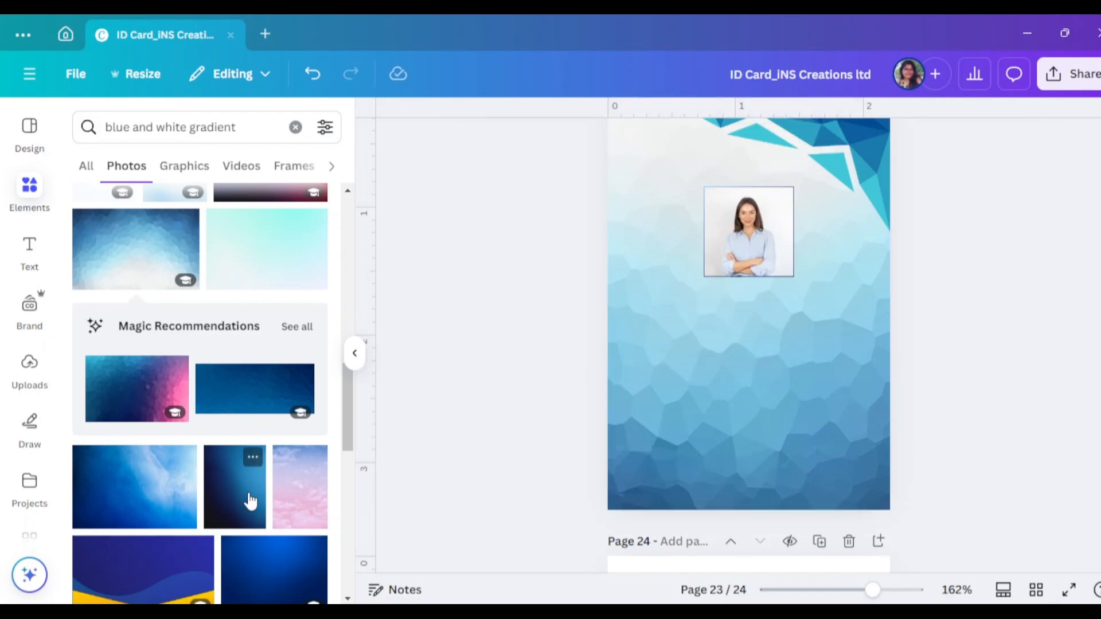
scroll(251, 501, down, 3)
scroll(275, 427, down, 8)
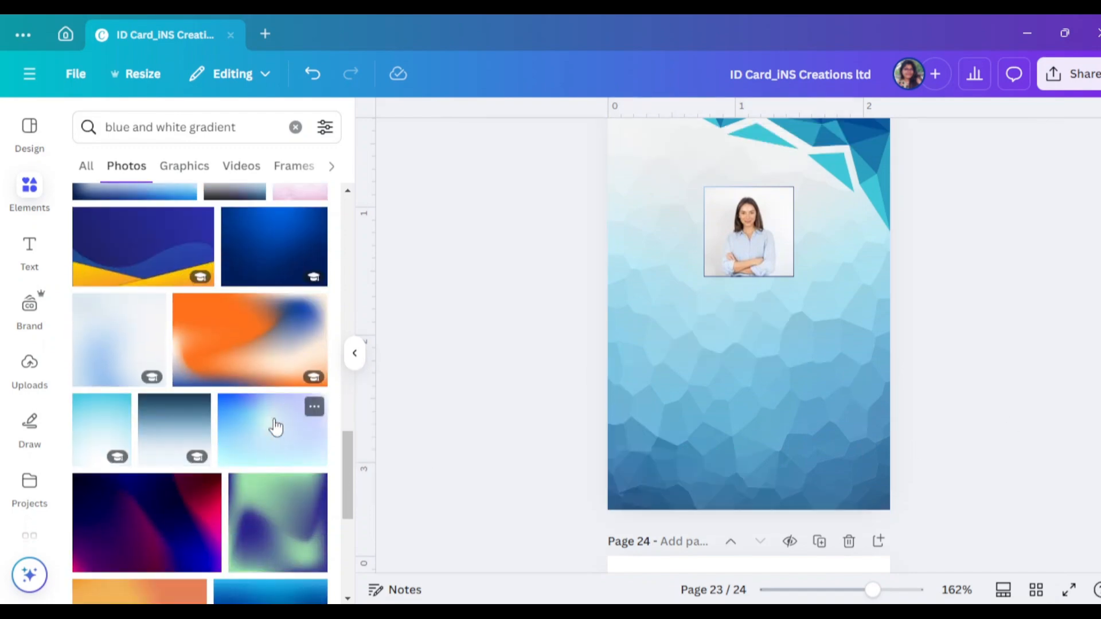
scroll(275, 427, down, 1)
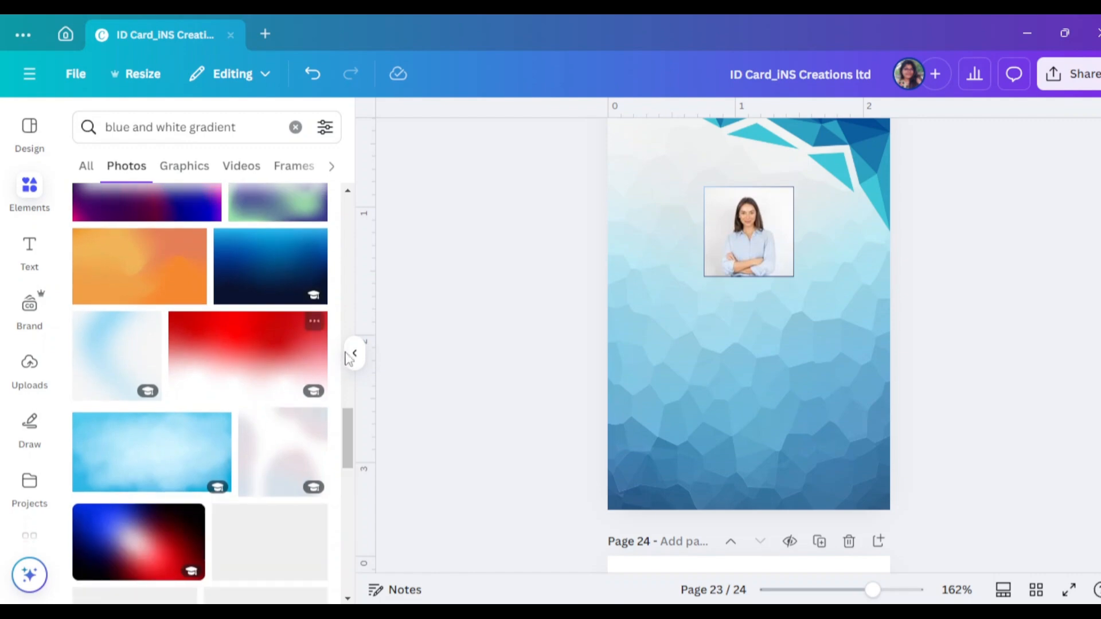
click(355, 354)
Check the remaining top-right corner graphic and preview the page in full-screen Present mode
scroll(927, 398, up, 2)
scroll(927, 397, down, 3)
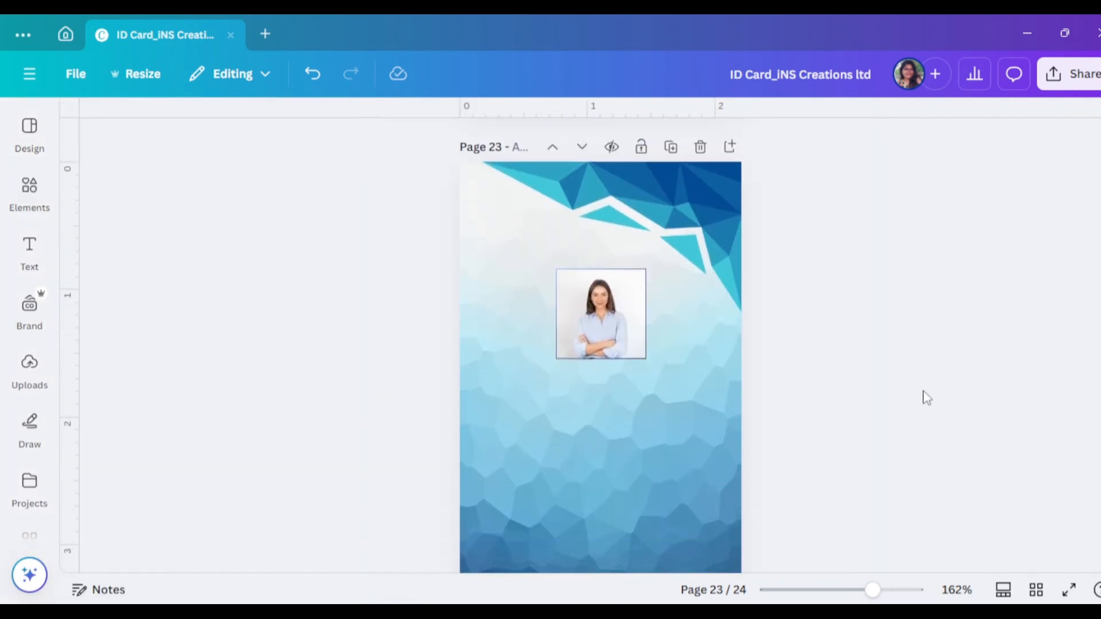
scroll(927, 397, up, 1)
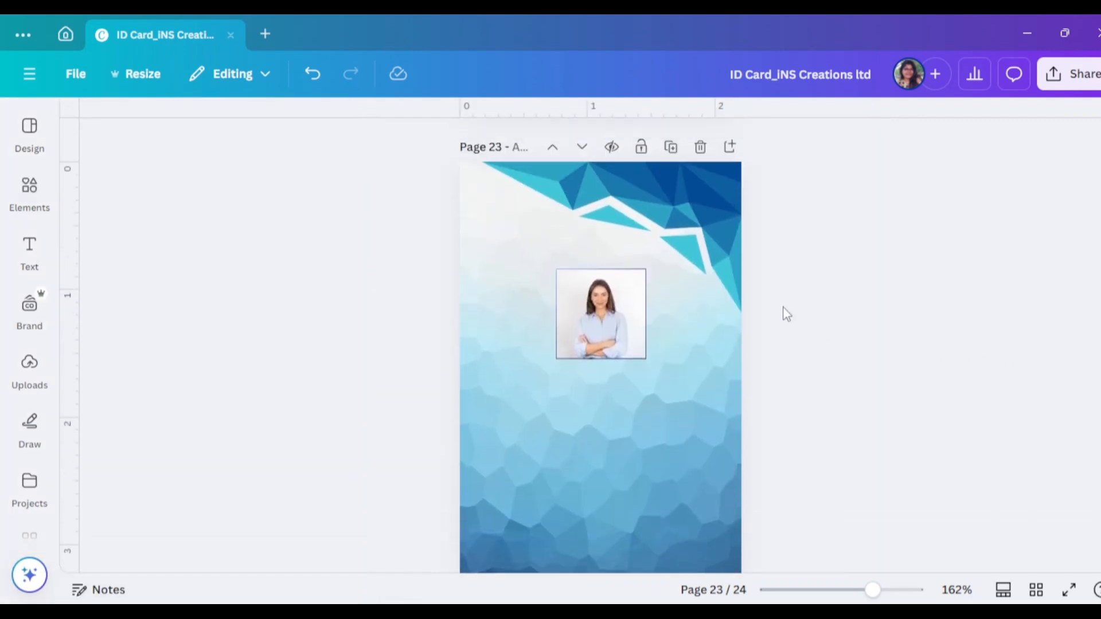
click(696, 249)
click(924, 321)
scroll(953, 396, down, 2)
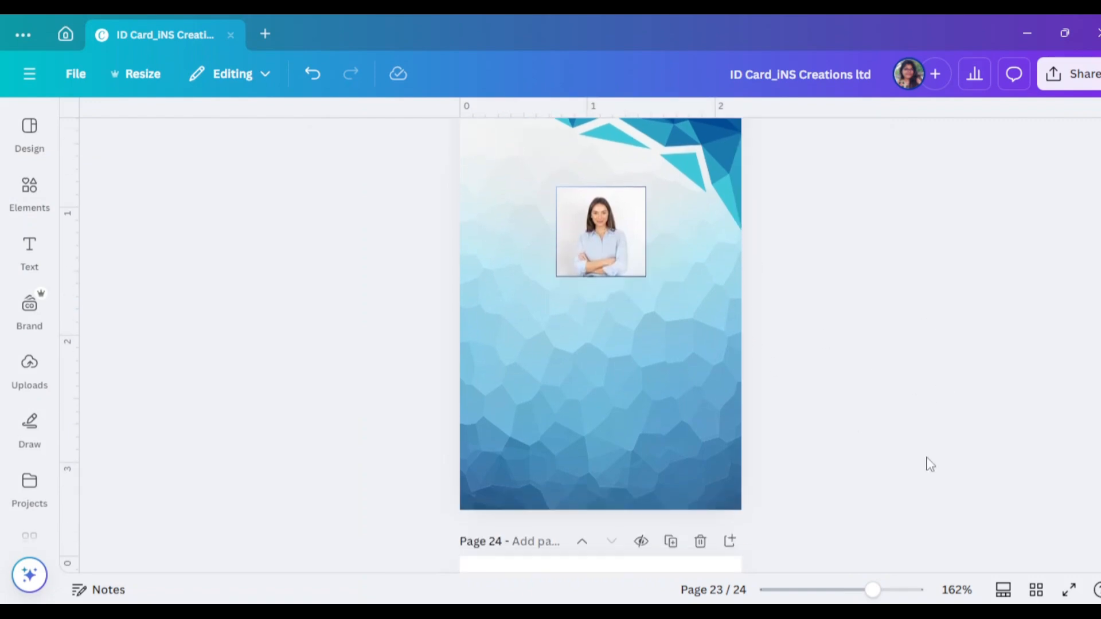
click(1069, 584)
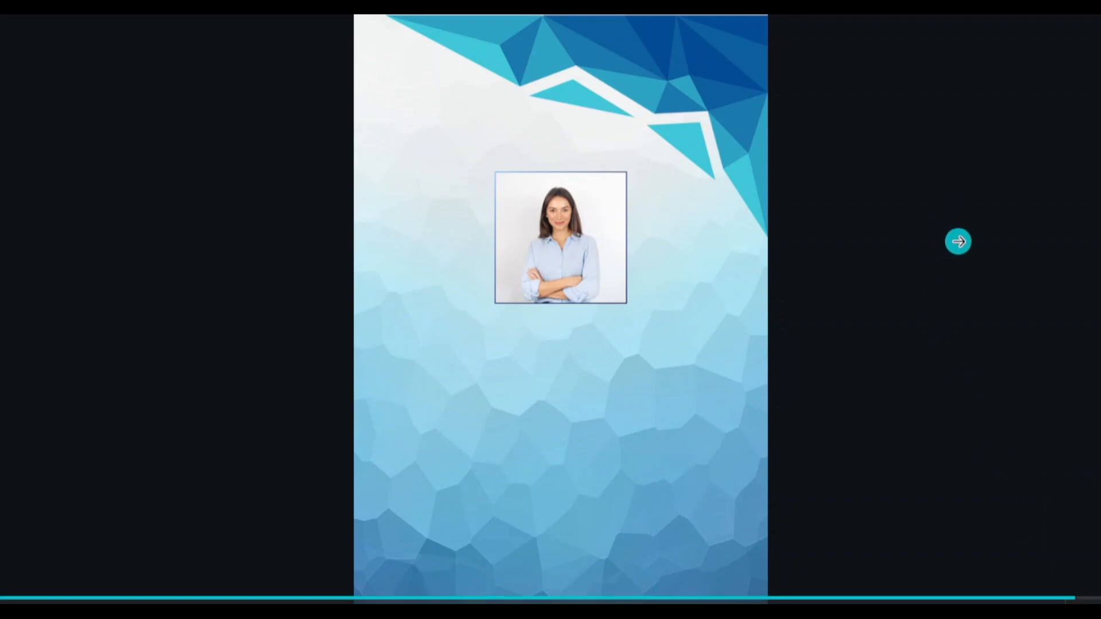
key(Escape)
Search Elements for 'shape' and add a square to the page
click(29, 192)
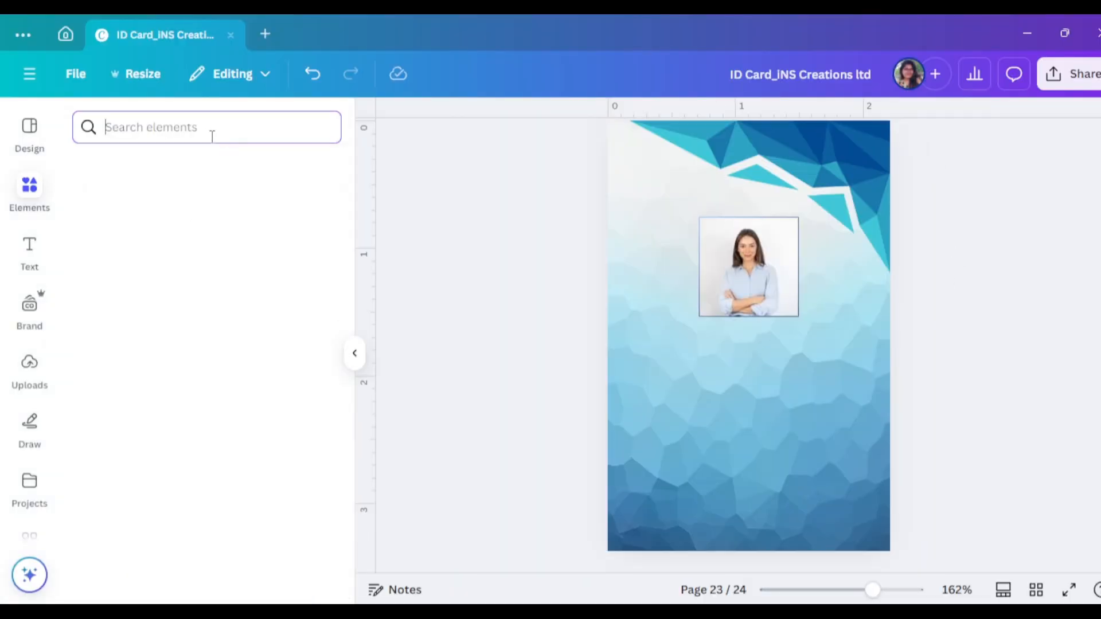
click(195, 134)
text(shape)
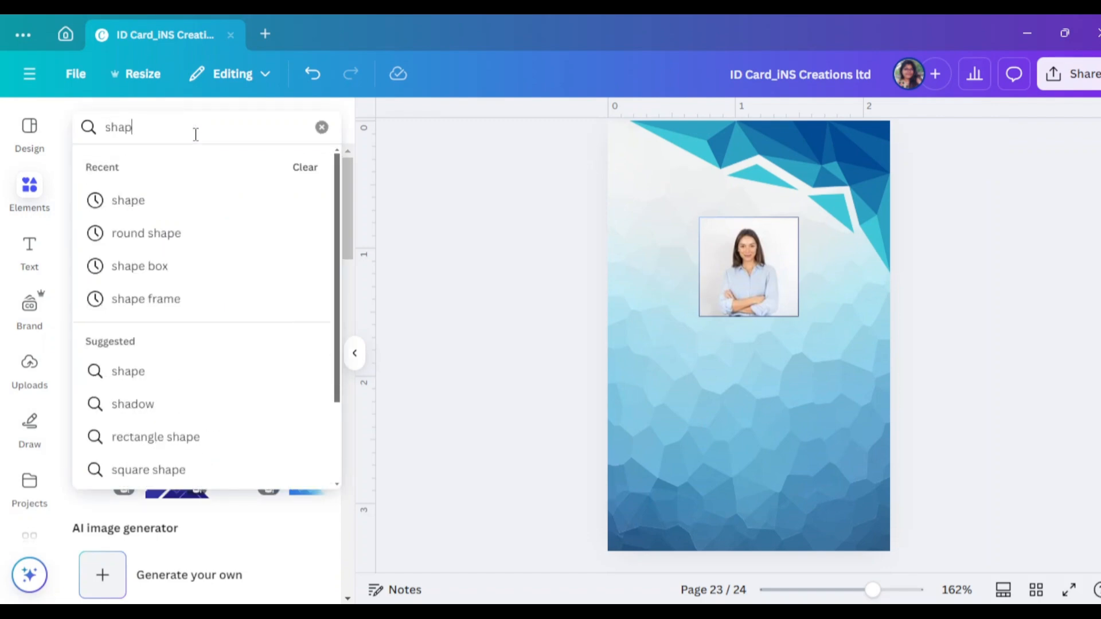
key(Return)
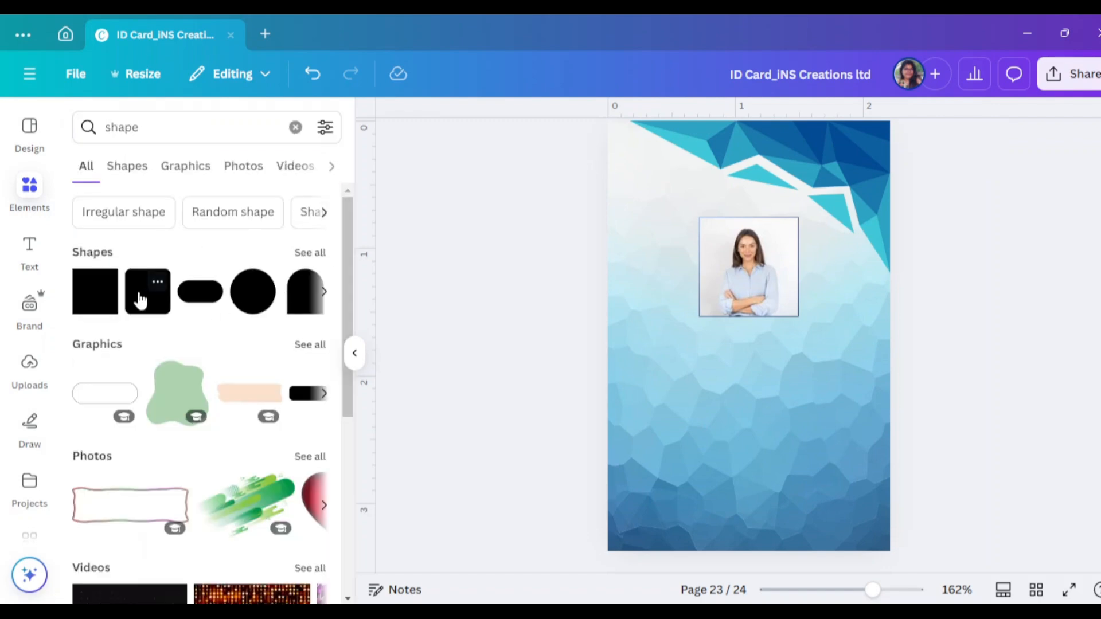
click(105, 282)
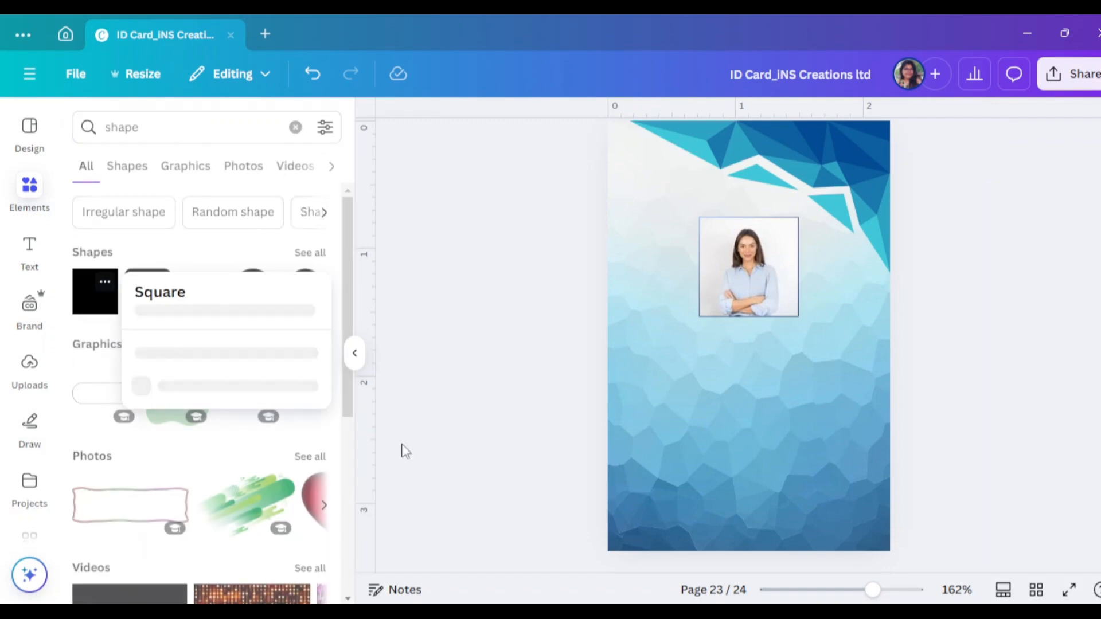
click(85, 296)
click(100, 299)
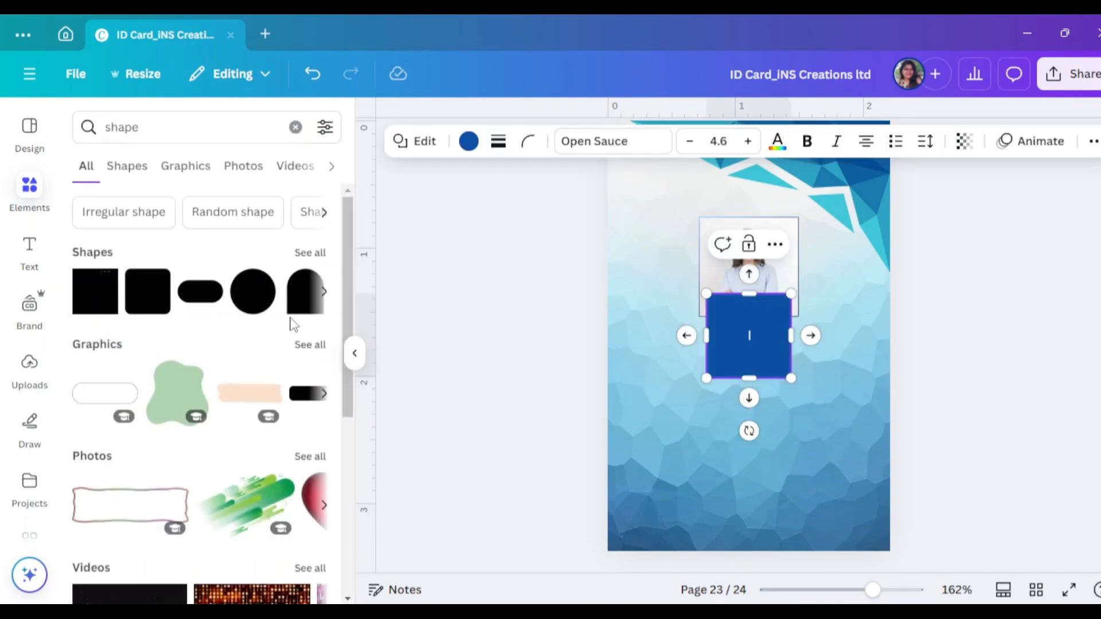
click(355, 353)
Move the square below the photo and resize it into a rectangle
click(1011, 361)
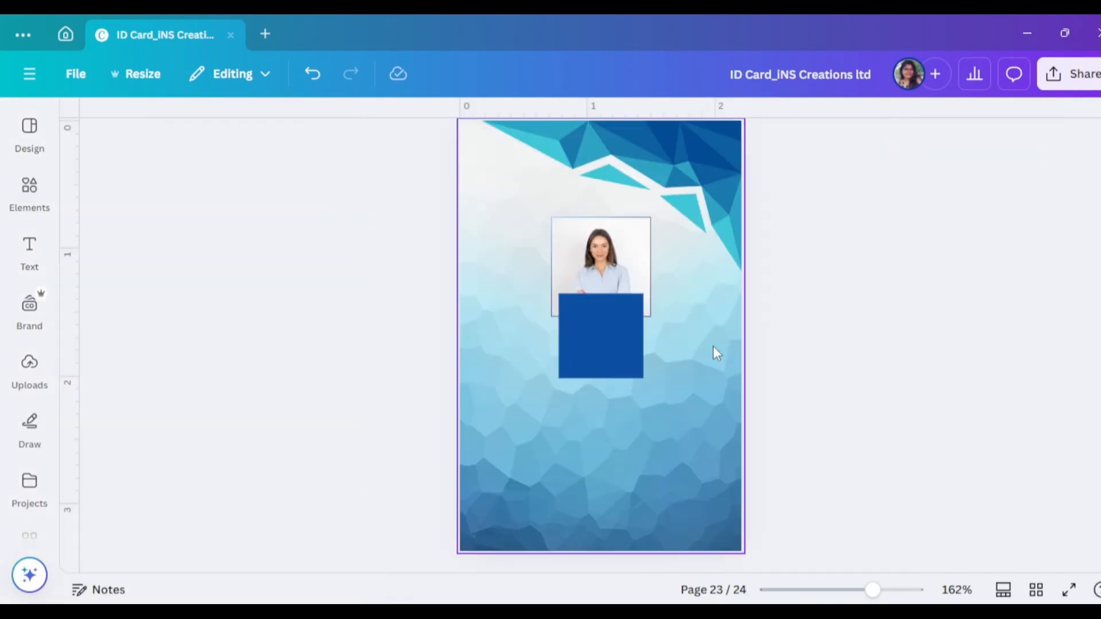
drag(598, 344, 696, 434)
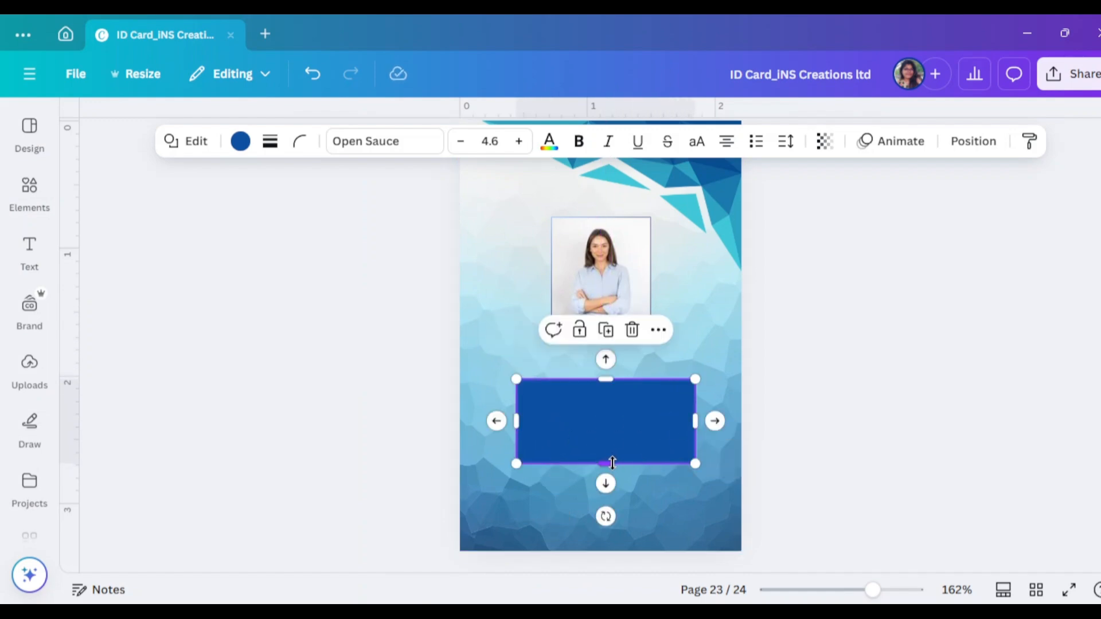
drag(613, 464, 610, 475)
drag(605, 379, 605, 377)
drag(518, 425, 517, 425)
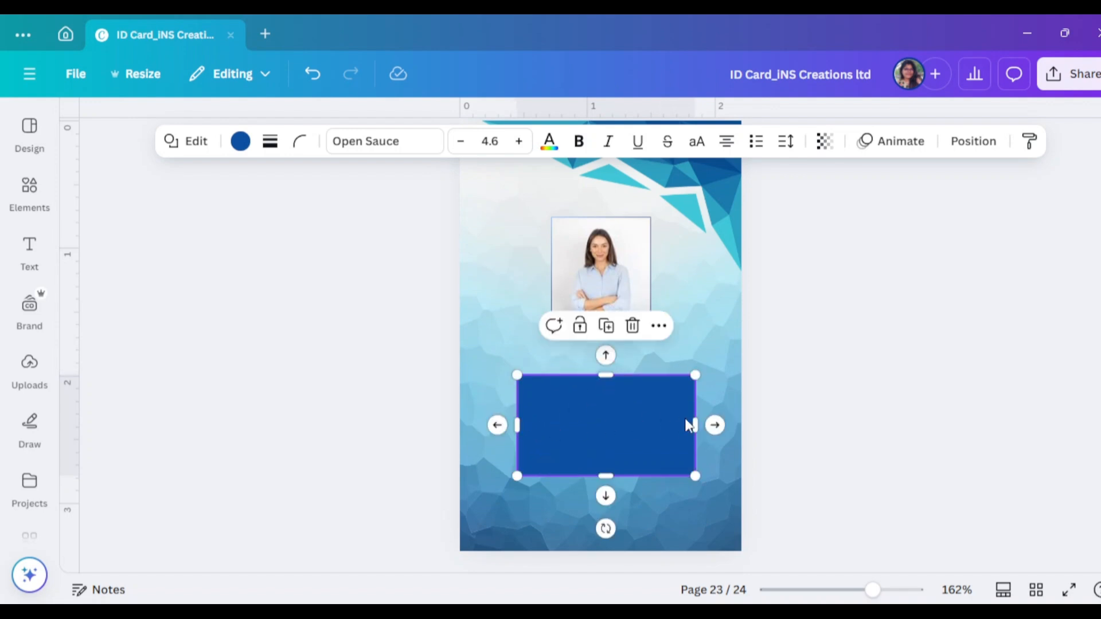
Give the rectangle 0.5 corner rounding and a solid border of weight 0.5
click(300, 141)
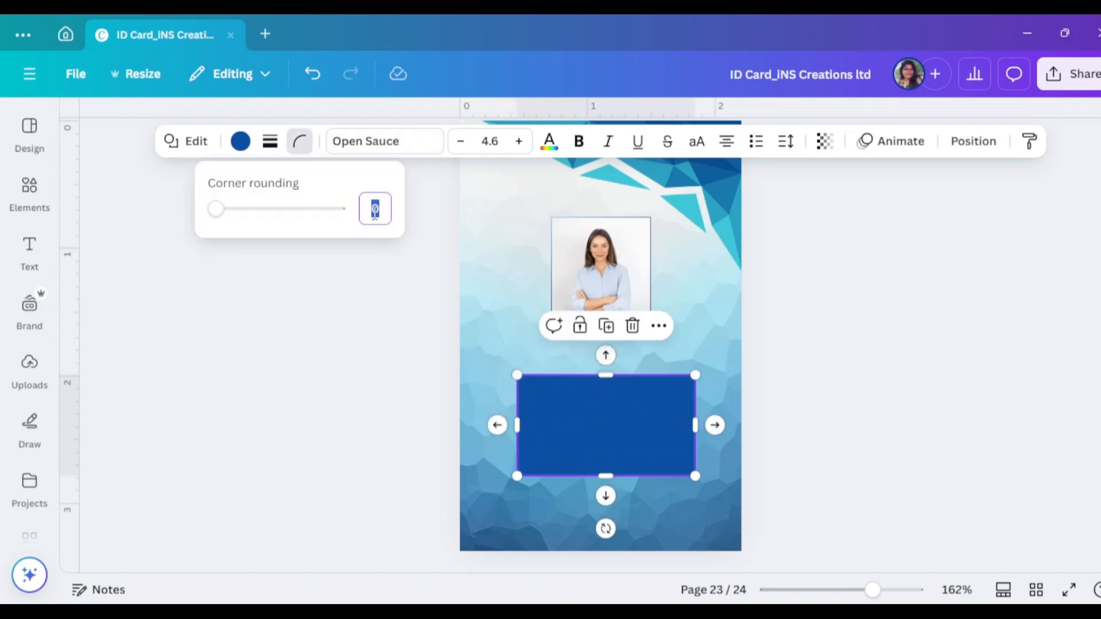
key(Return)
click(270, 141)
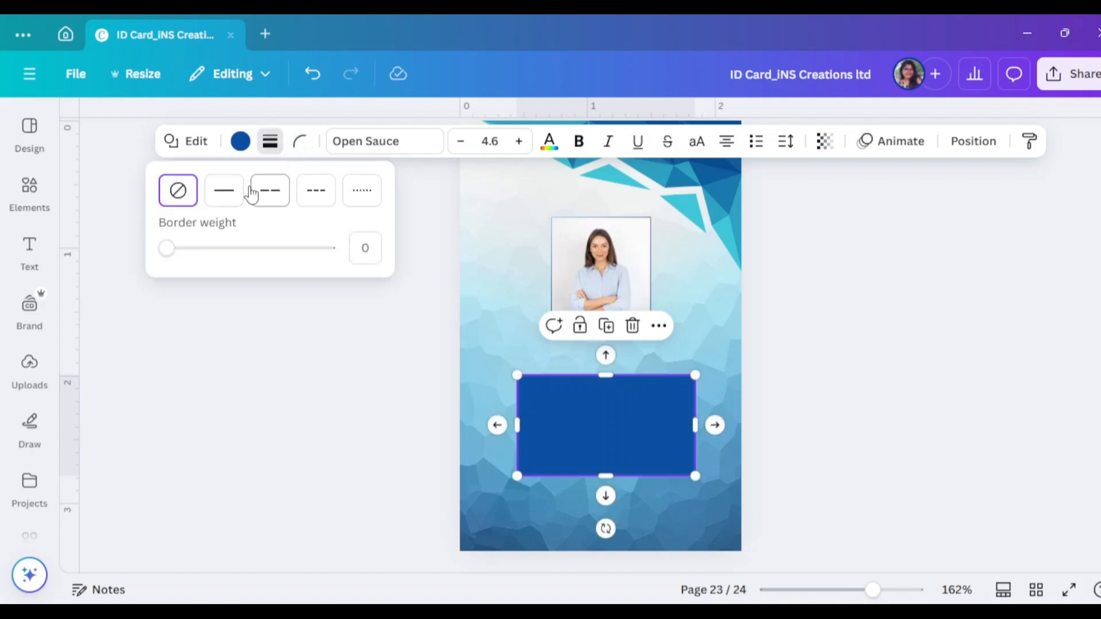
click(224, 190)
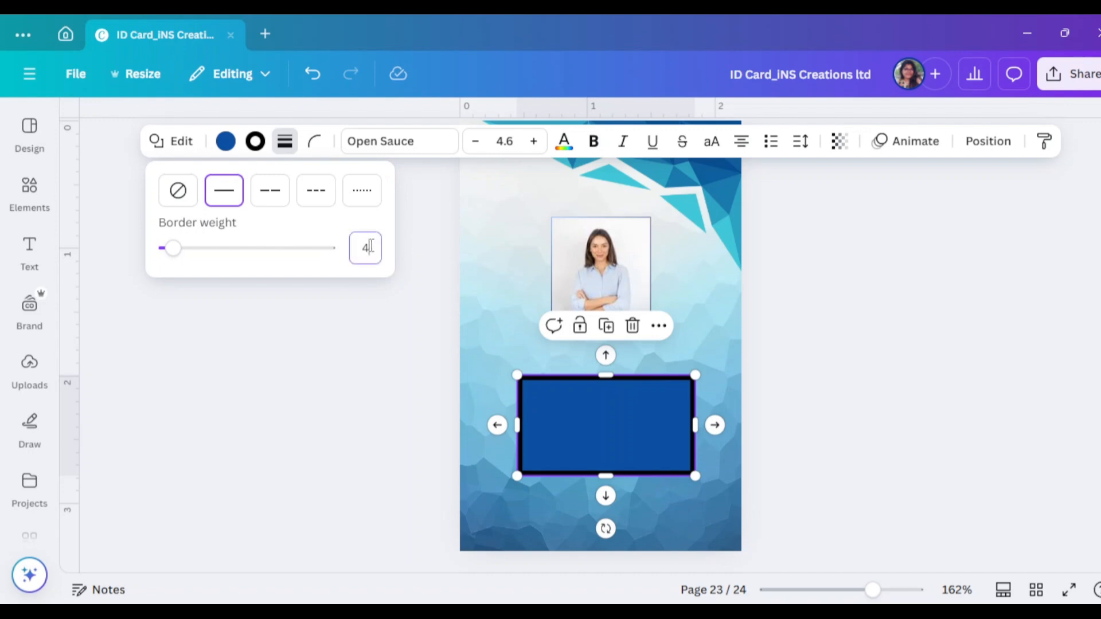
key(Return)
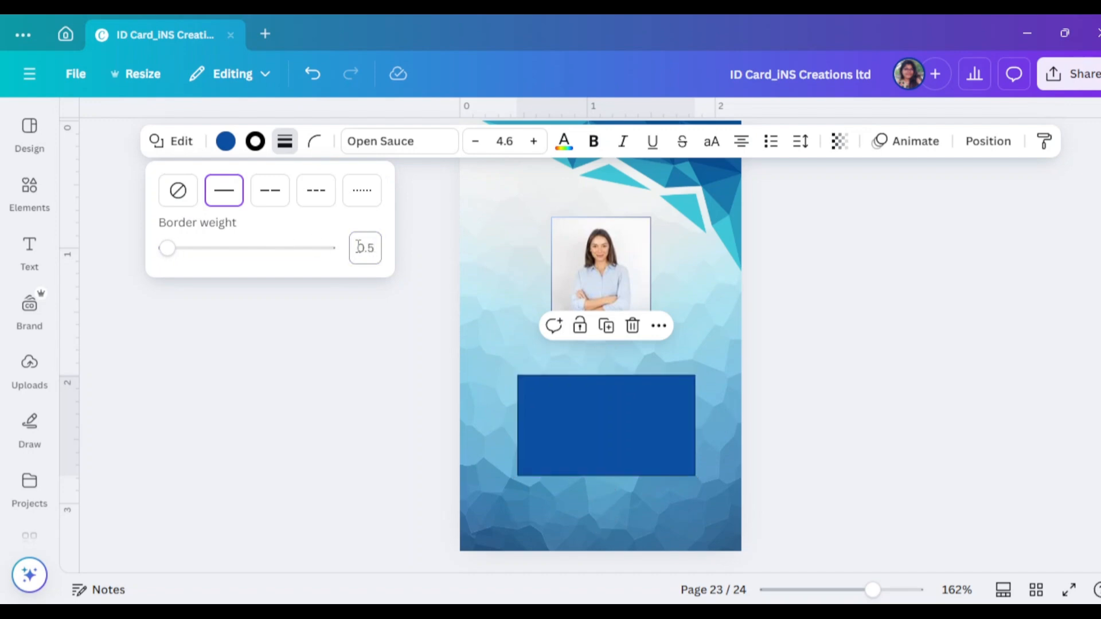
Fill the rectangle white and give it a dark blue gradient border
click(226, 141)
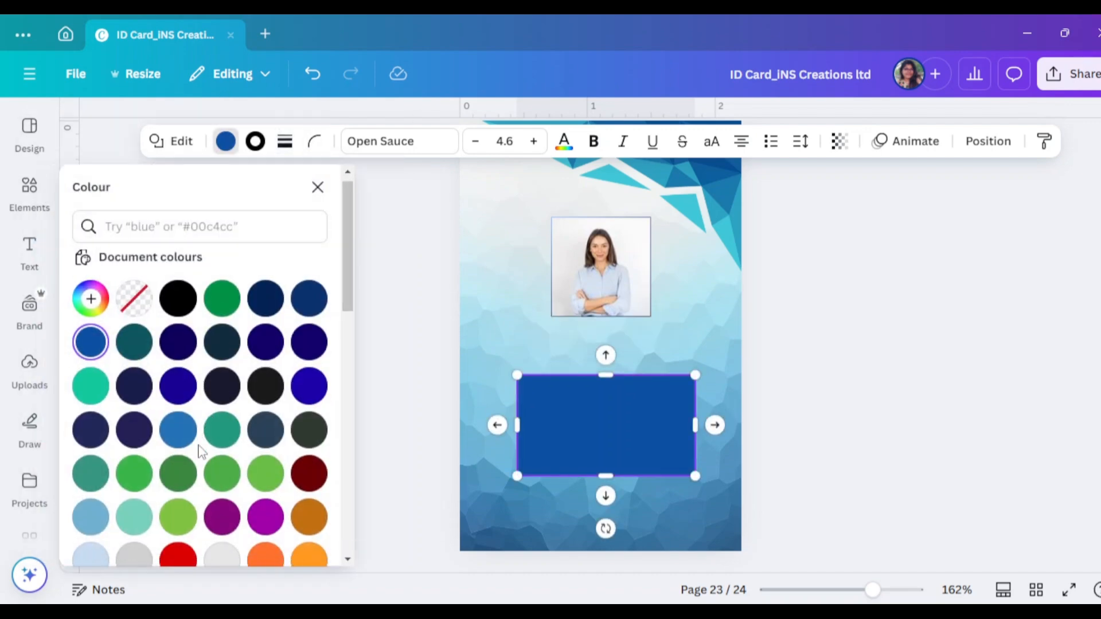
scroll(155, 516, down, 3)
click(137, 551)
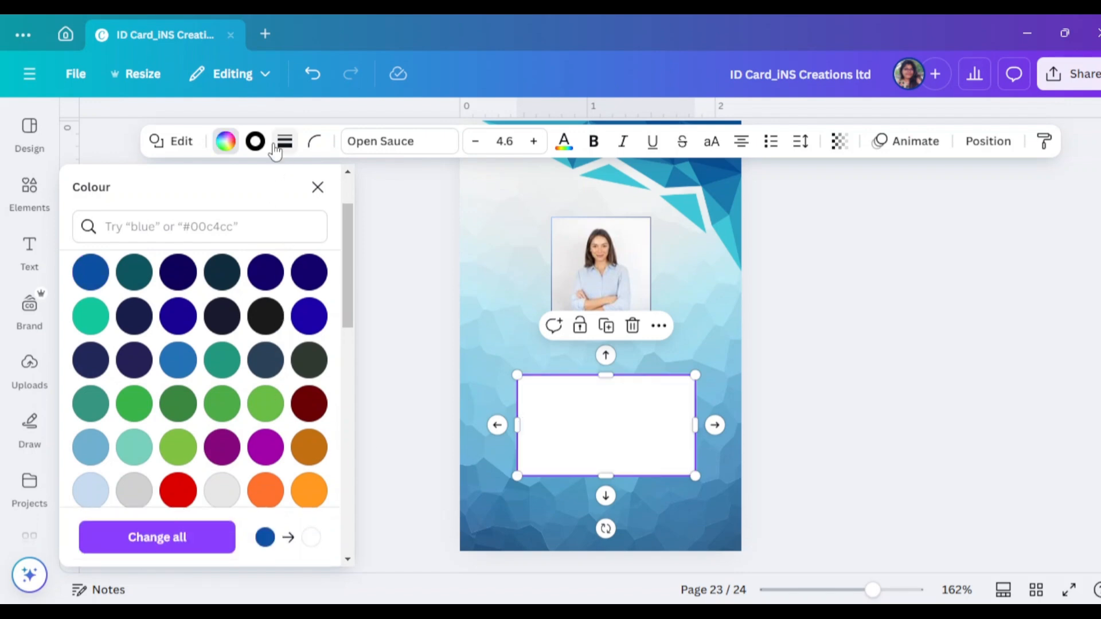
click(255, 141)
scroll(163, 504, down, 5)
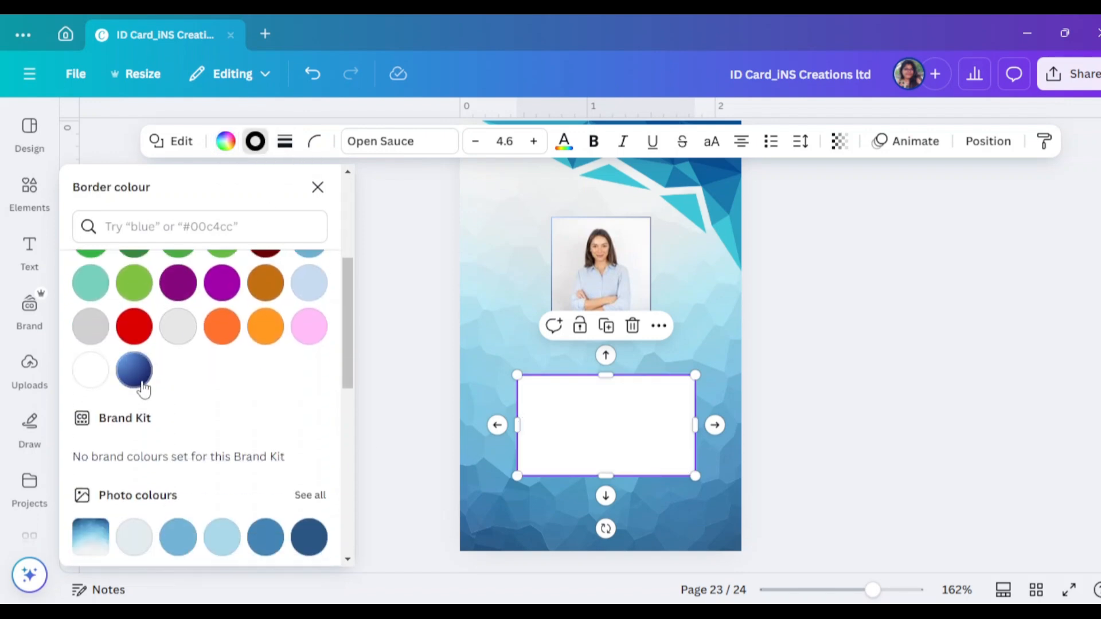
click(144, 389)
click(892, 380)
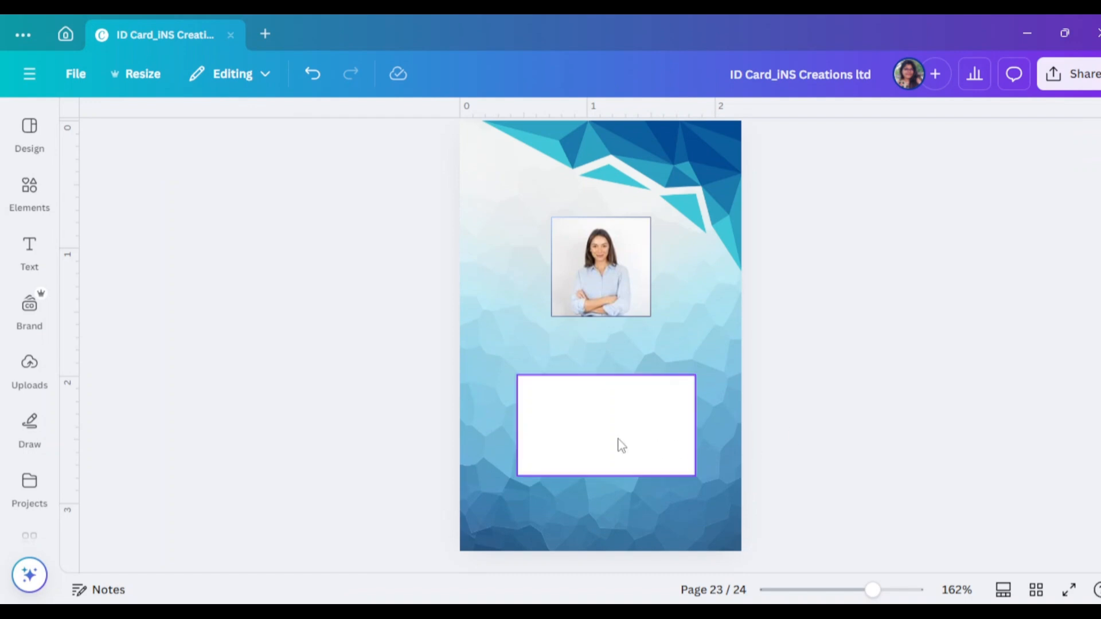
Add a subheading text box and zoom in on the photo
click(30, 251)
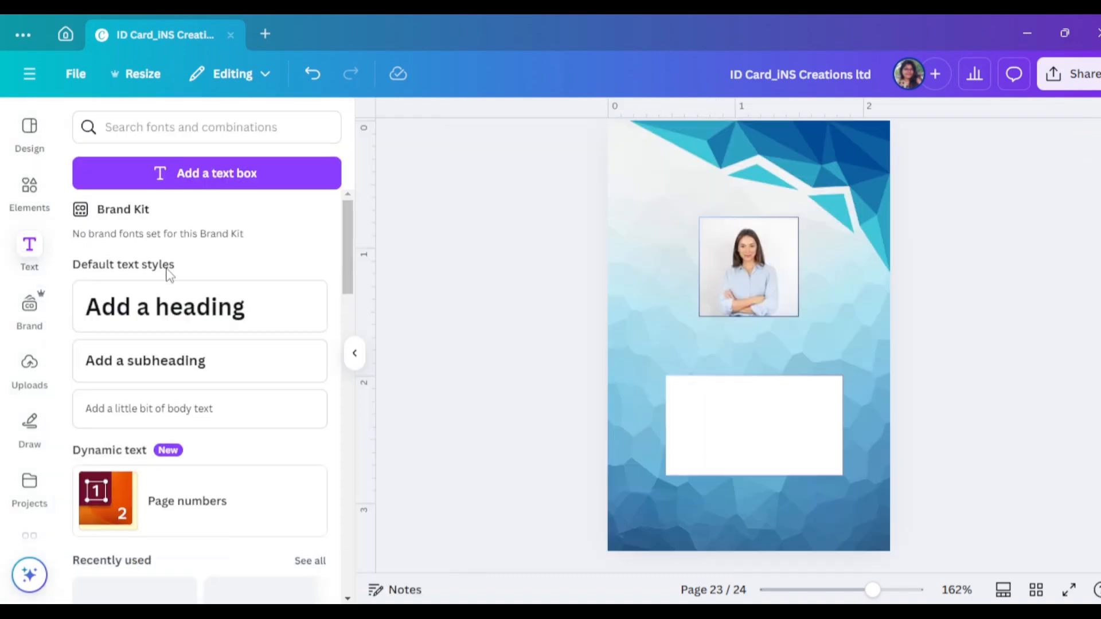
click(167, 360)
click(354, 353)
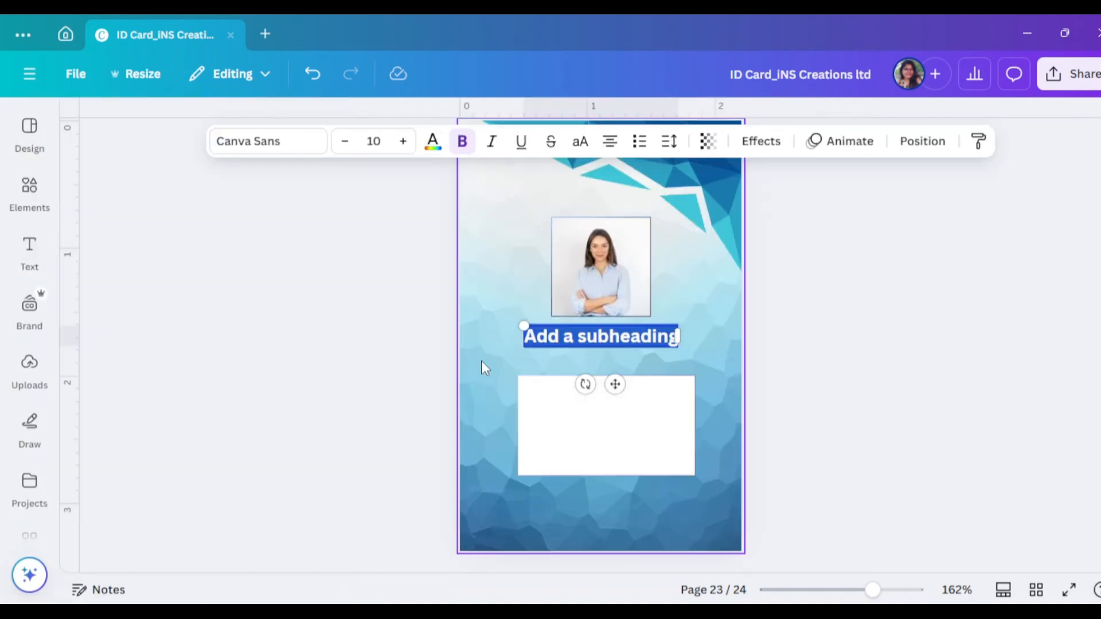
click(863, 370)
drag(865, 588, 904, 593)
Replace the subheading with the cardholder's name and make it all capitals
click(677, 374)
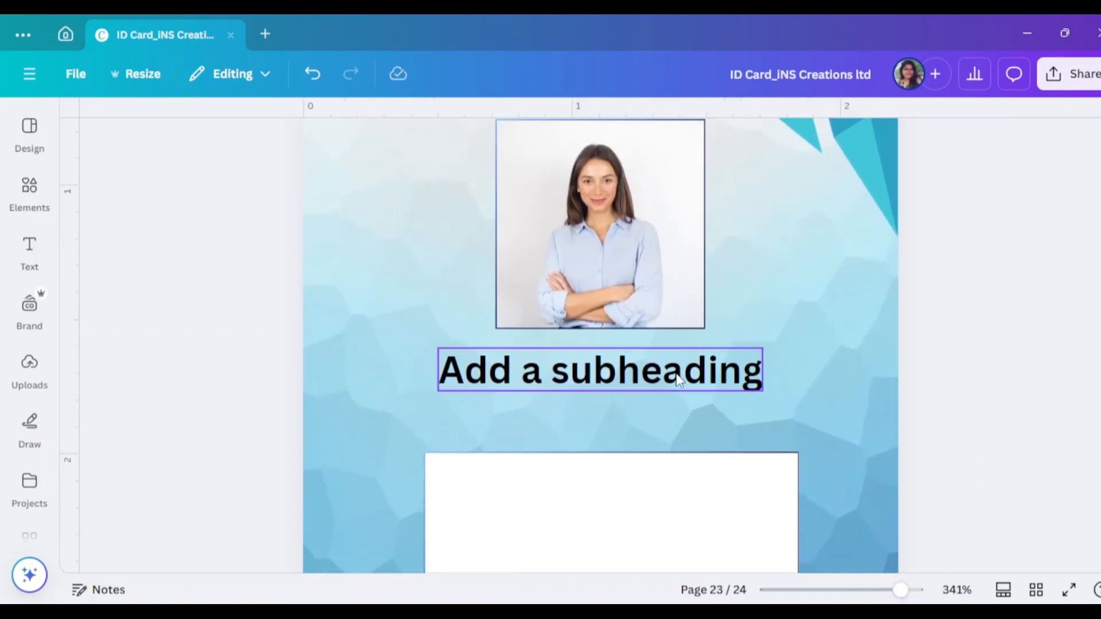
click(677, 374)
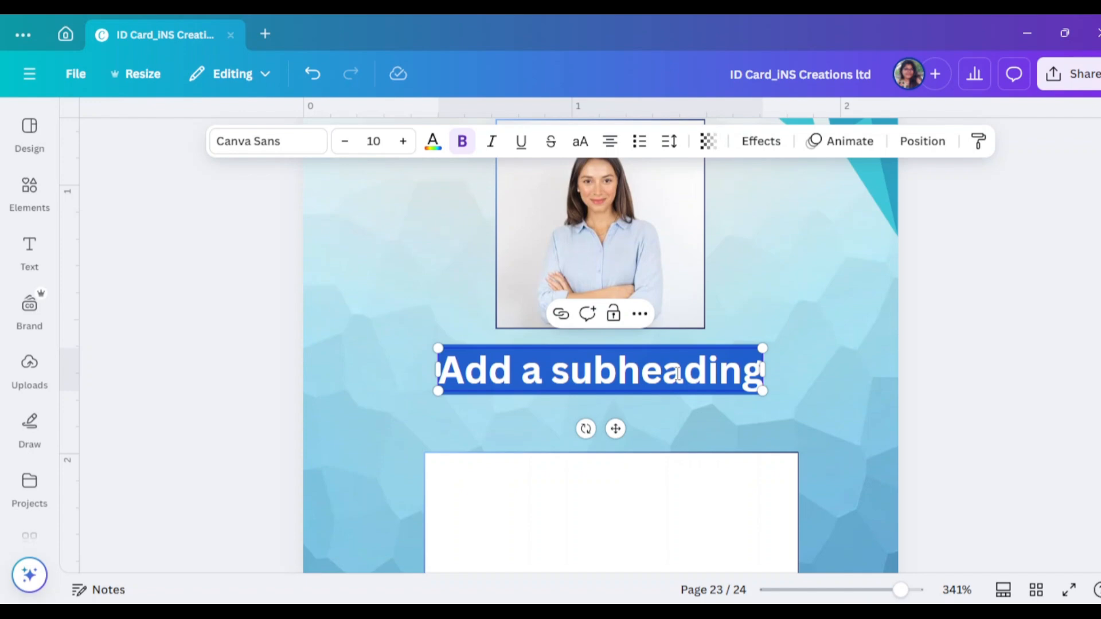
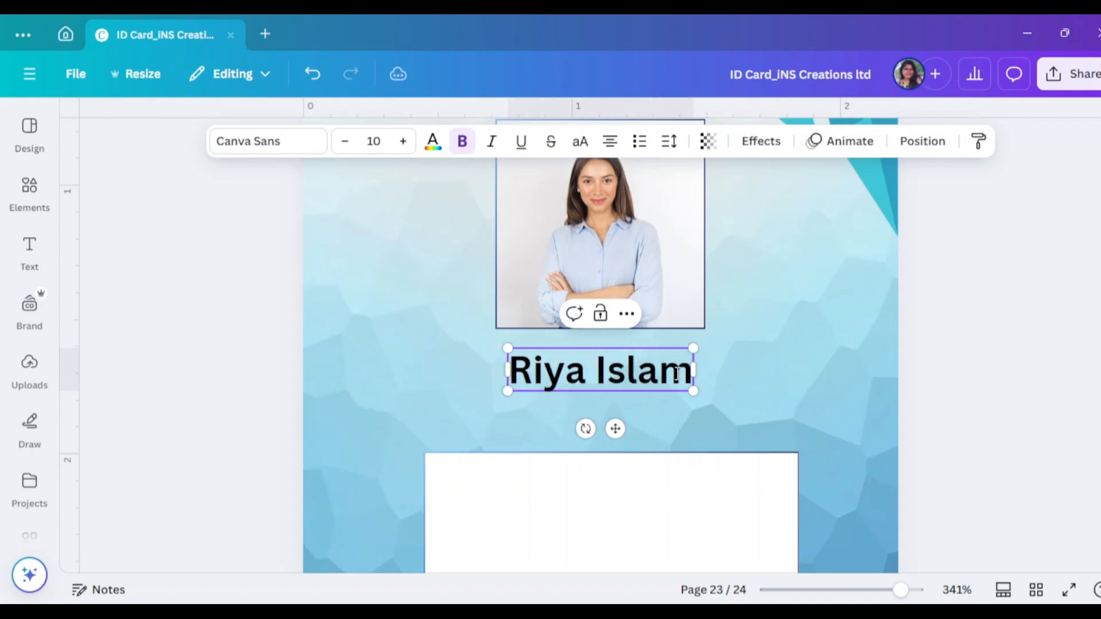
click(920, 143)
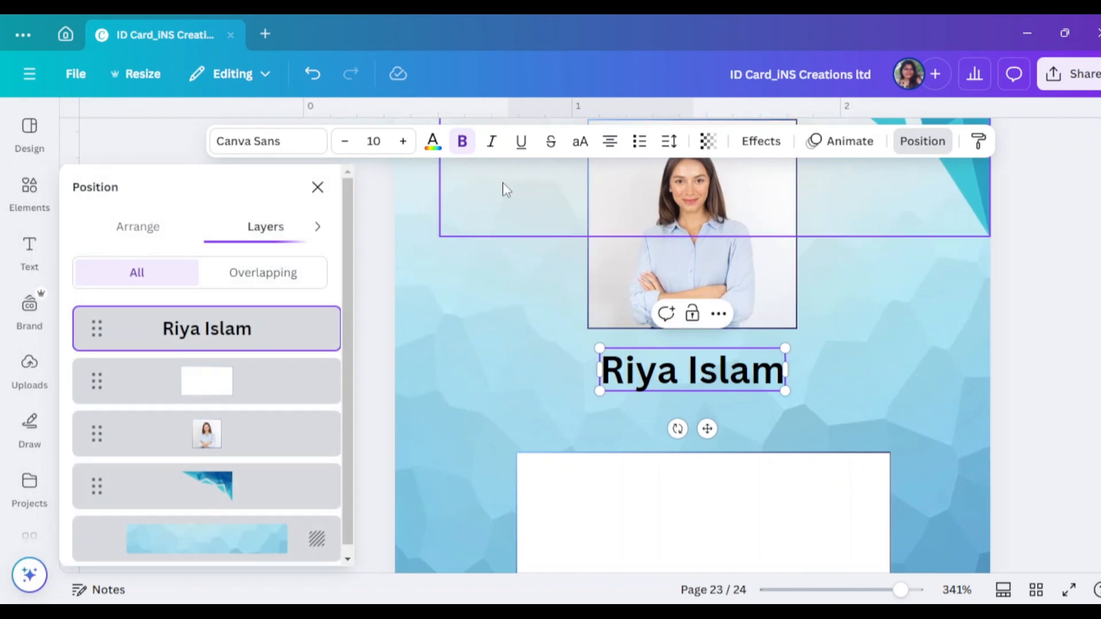
click(315, 187)
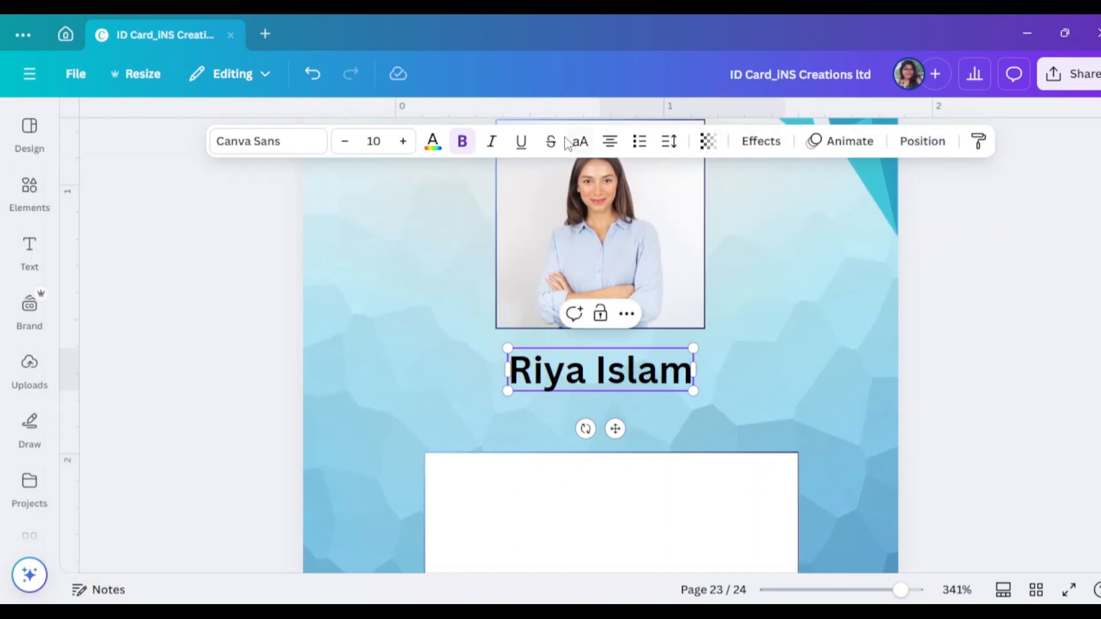
click(580, 141)
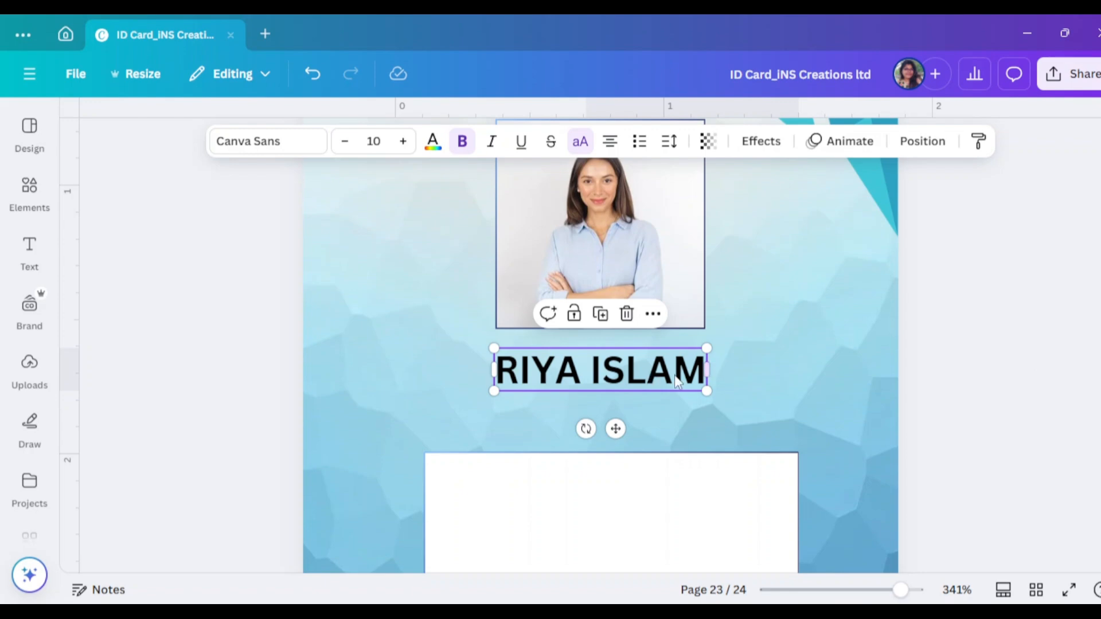
Centre the name under the photo and nudge the white rectangle slightly lower
scroll(907, 361, down, 3)
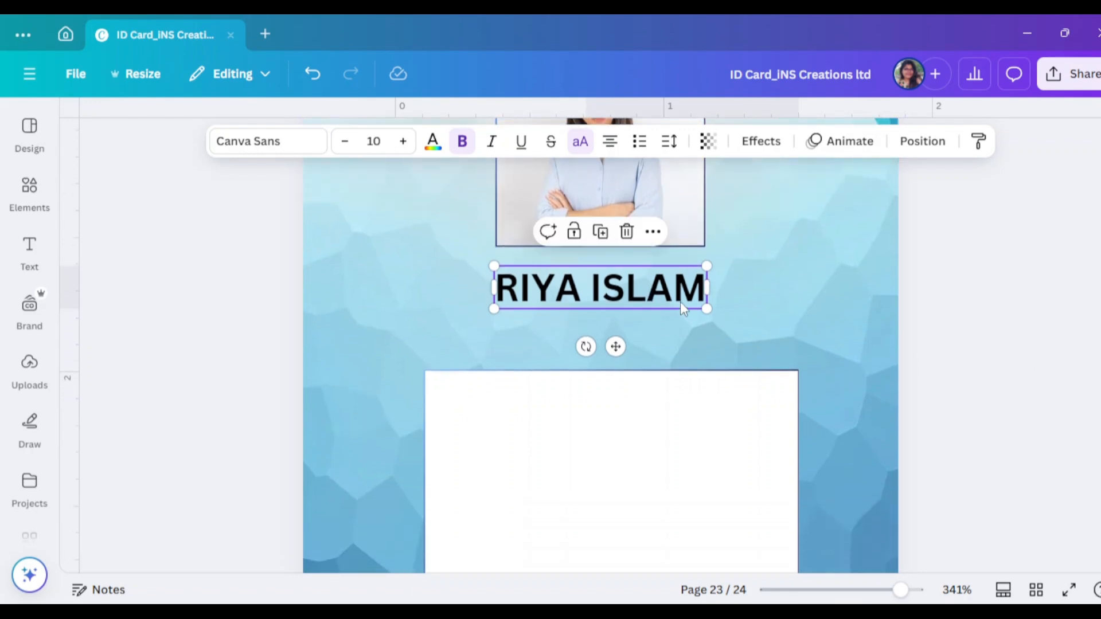
drag(681, 302, 675, 287)
scroll(984, 342, down, 3)
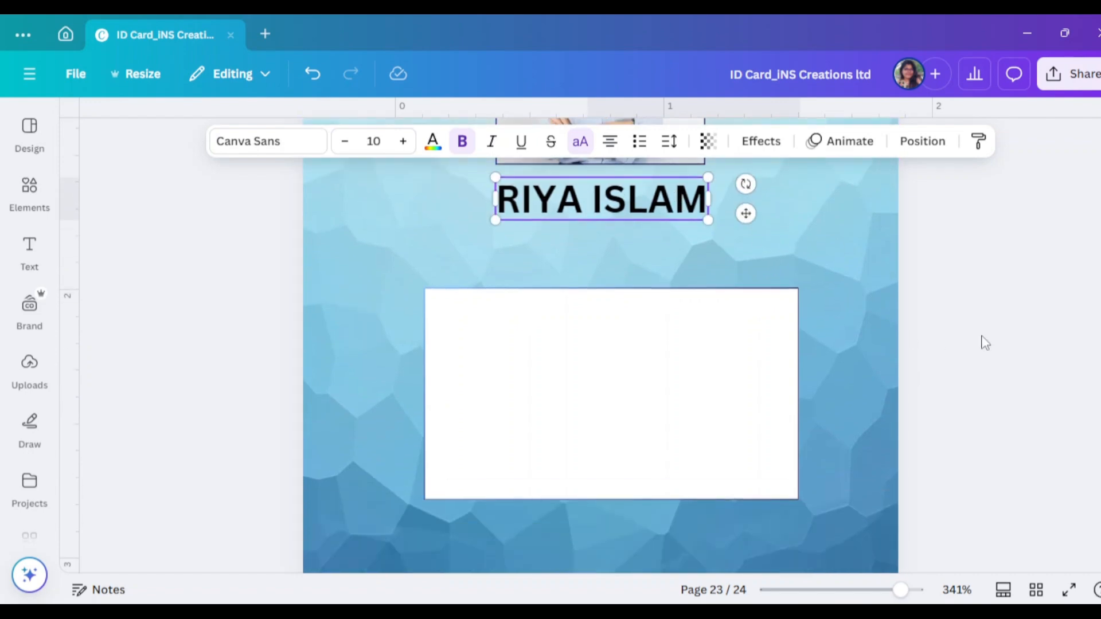
drag(712, 410, 712, 435)
scroll(720, 373, down, 3)
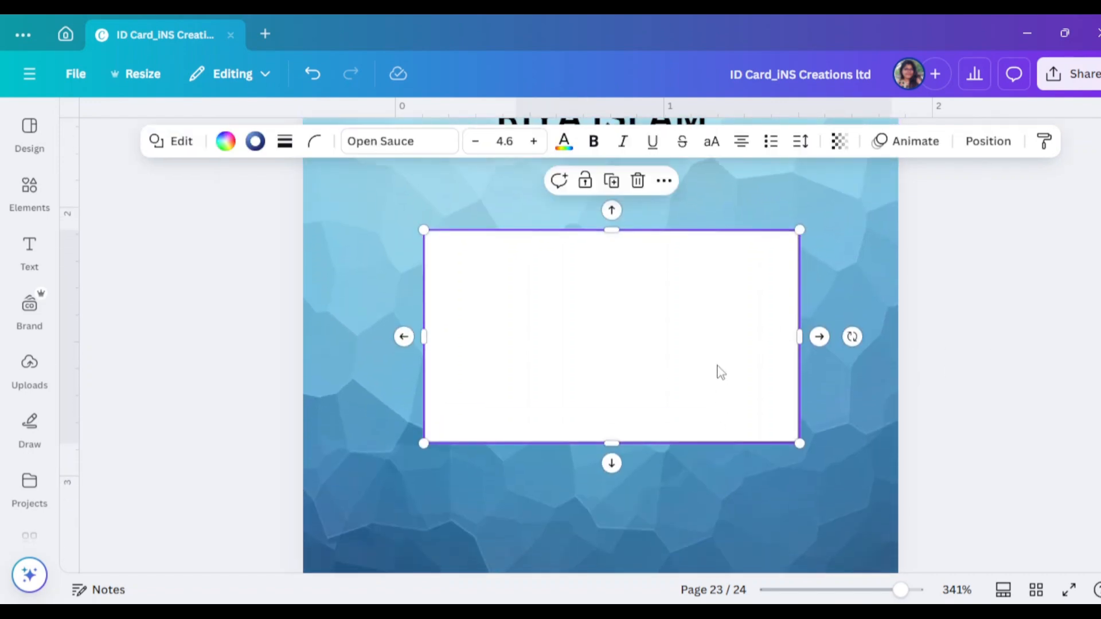
drag(721, 372, 714, 383)
Duplicate the name heading below itself and change the copy to 'GRAPHIC DESIGNER'
scroll(671, 301, up, 6)
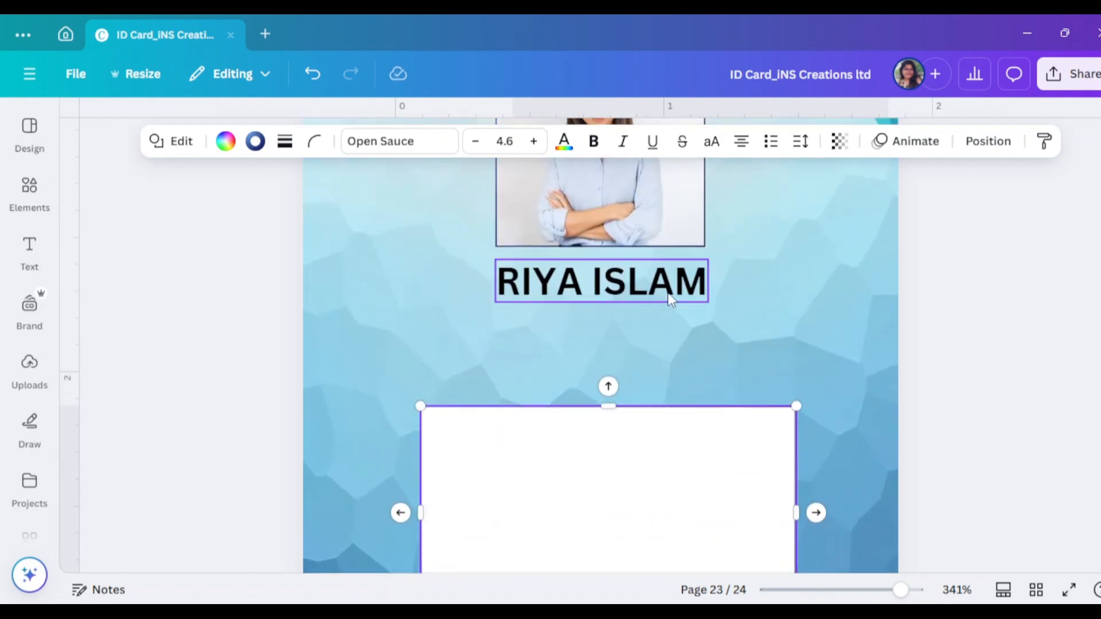
click(665, 293)
drag(662, 288, 663, 339)
double_click(664, 338)
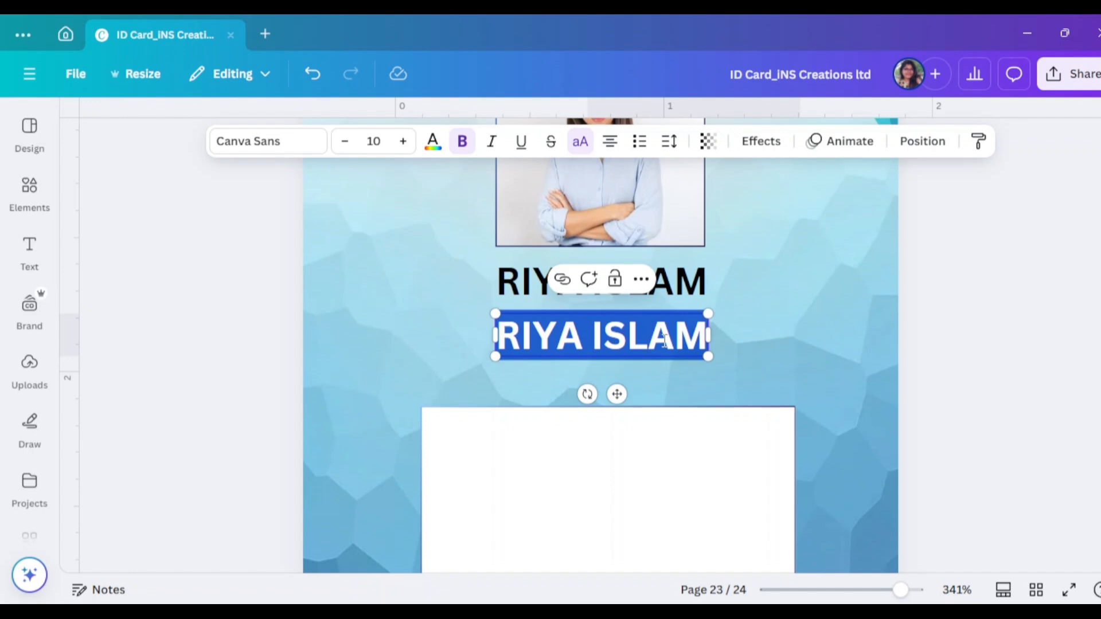
text(GRAPH)
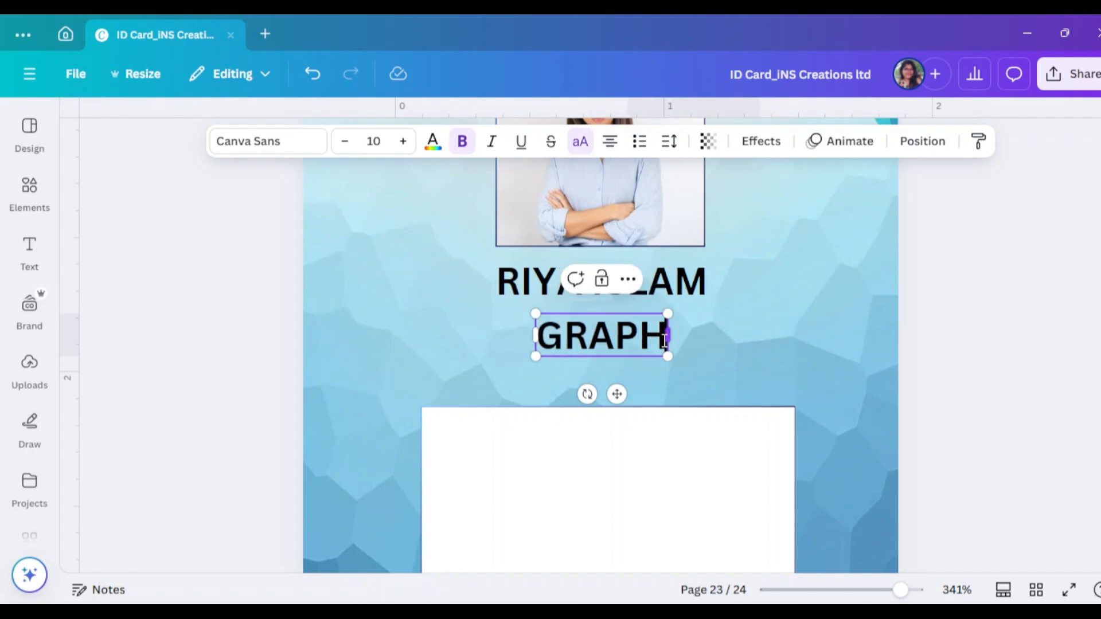
text(IC DESOGN)
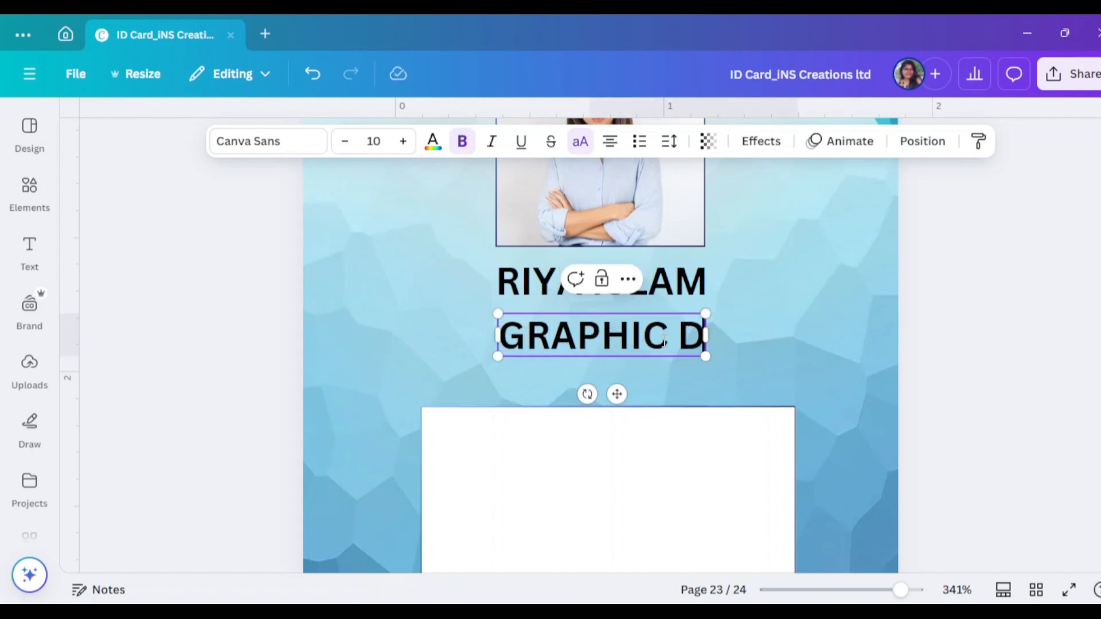
key(BackSpace)
key(BackSpace)
key(BackSpace)
key(BackSpace)
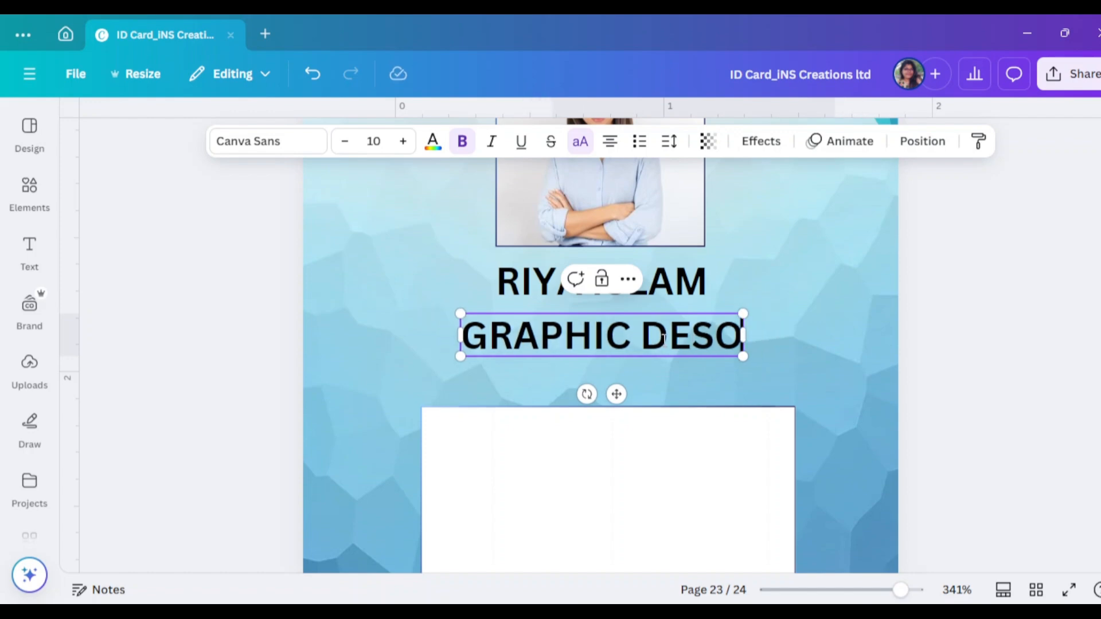
text(SIGNER)
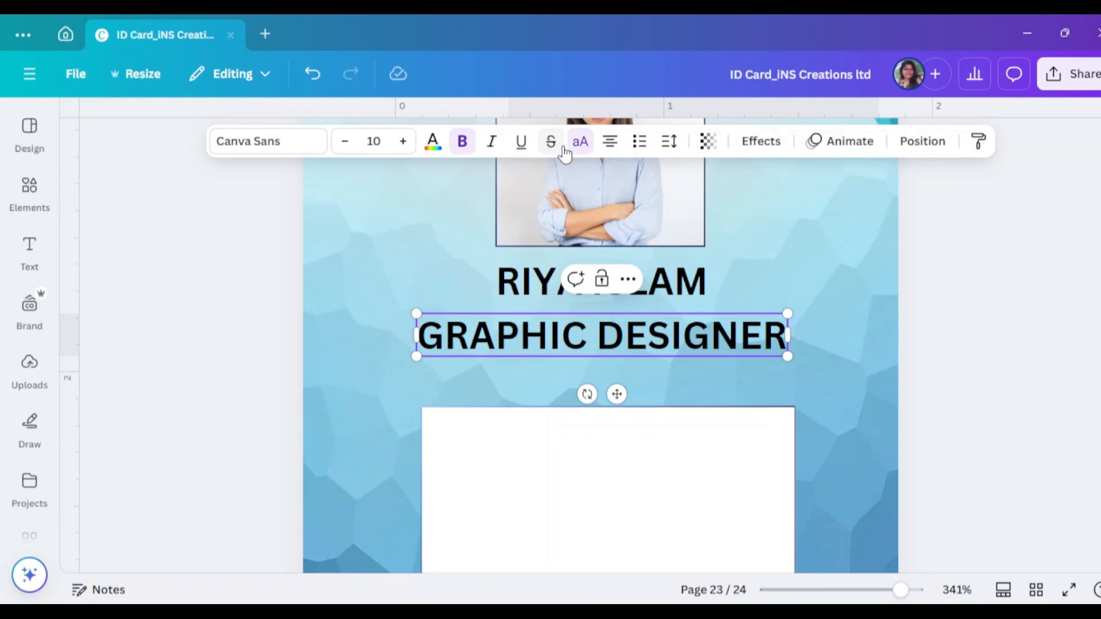
Turn off all capitals on the job title and shrink it to size 7
click(580, 141)
click(344, 141)
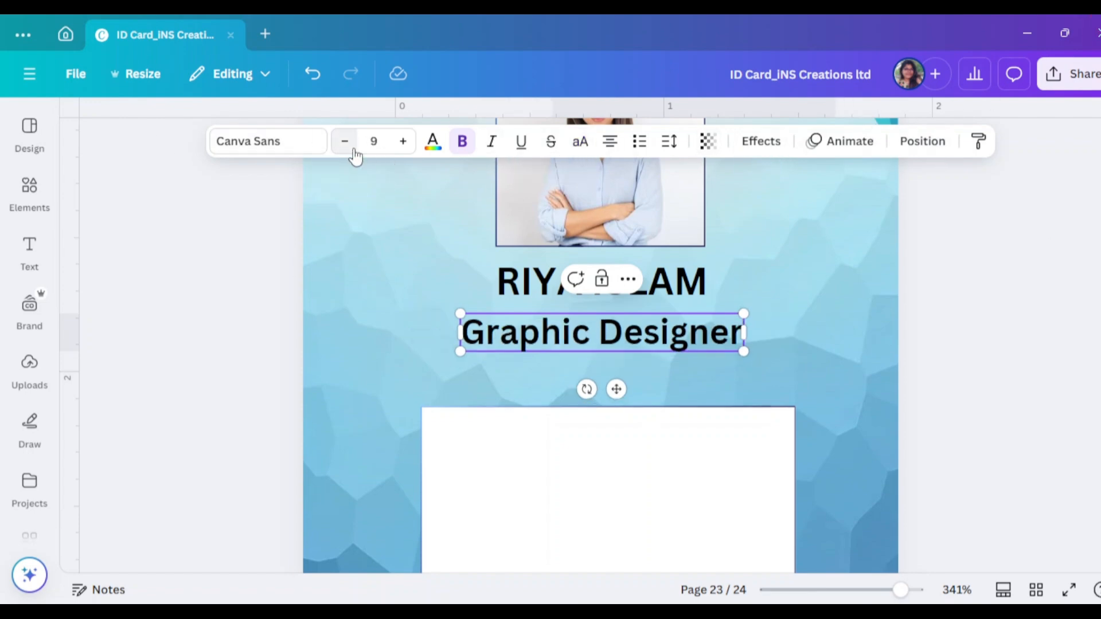
click(344, 141)
click(1021, 309)
click(652, 336)
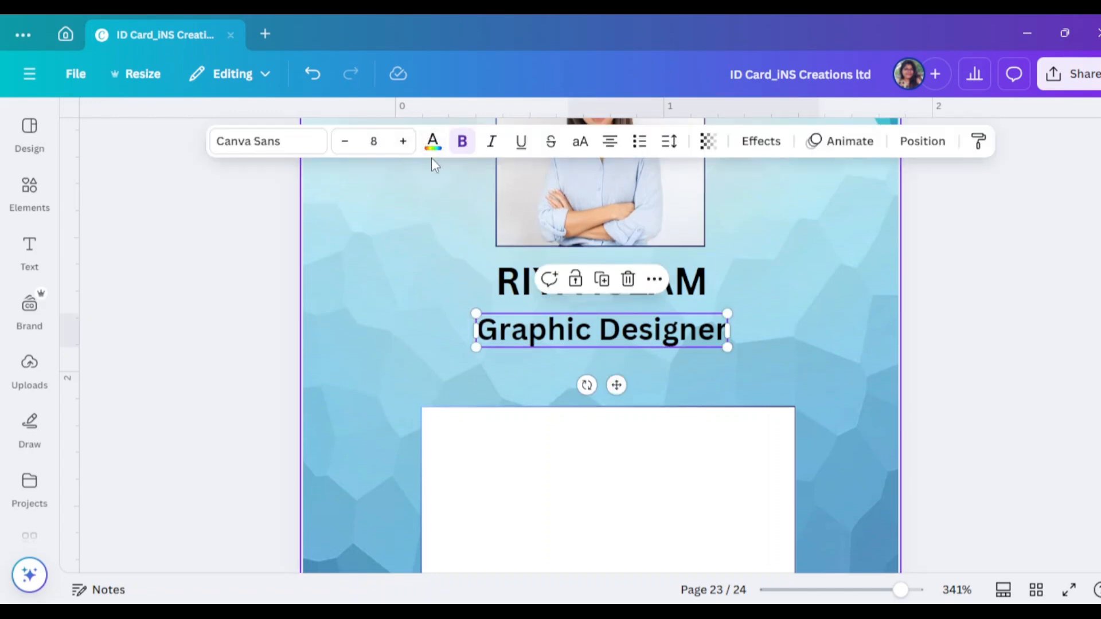
click(690, 285)
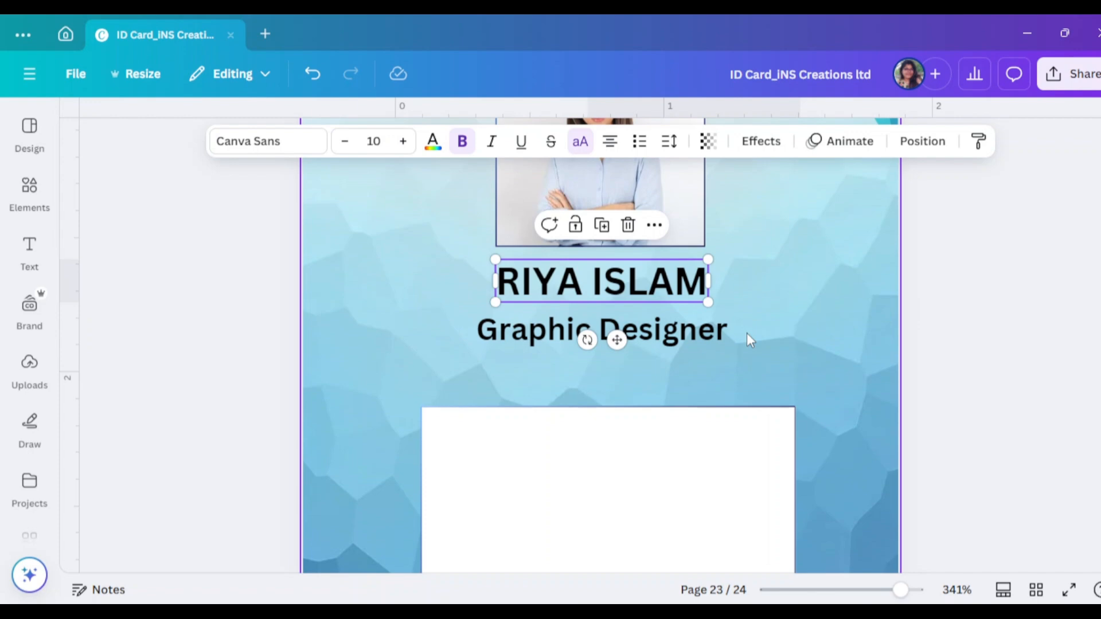
click(683, 343)
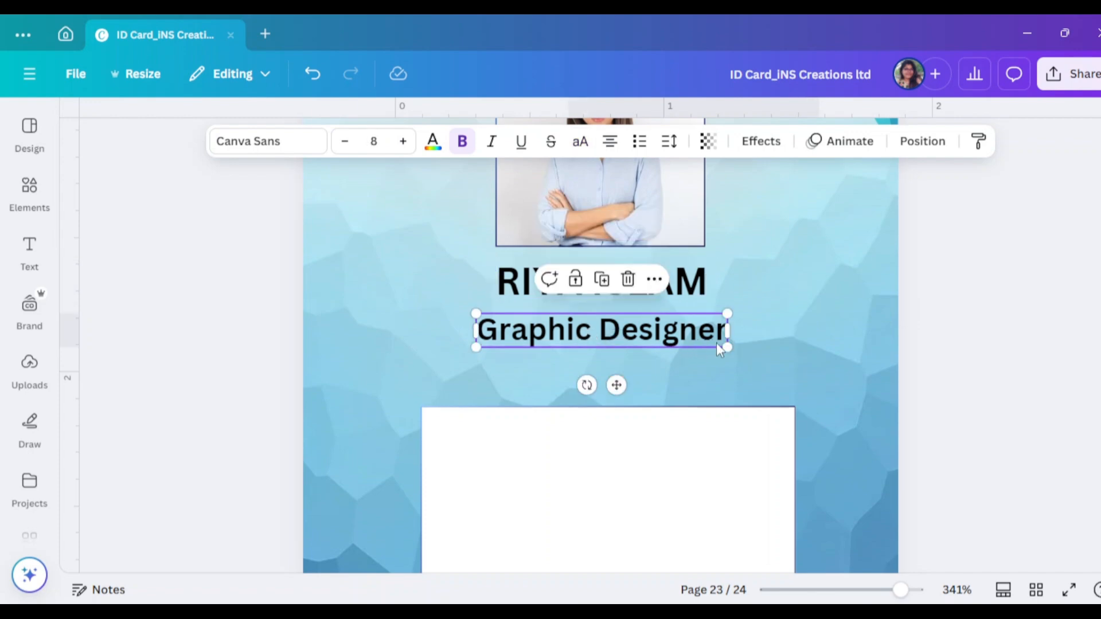
click(343, 150)
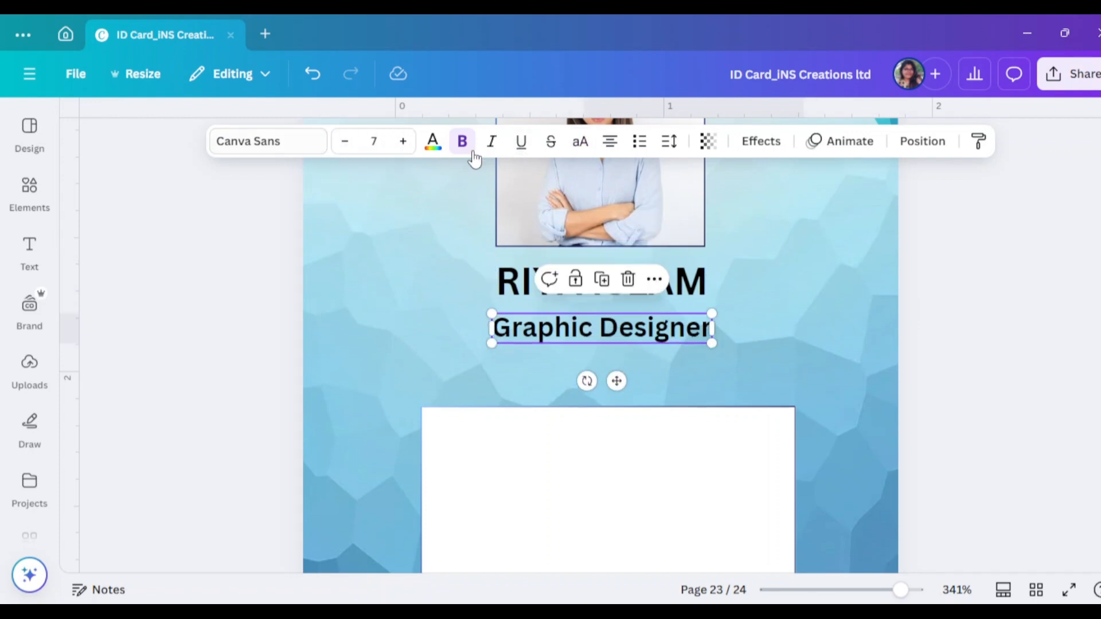
Colour the Graphic Designer job title dark blue
click(432, 141)
scroll(230, 373, down, 2)
click(265, 316)
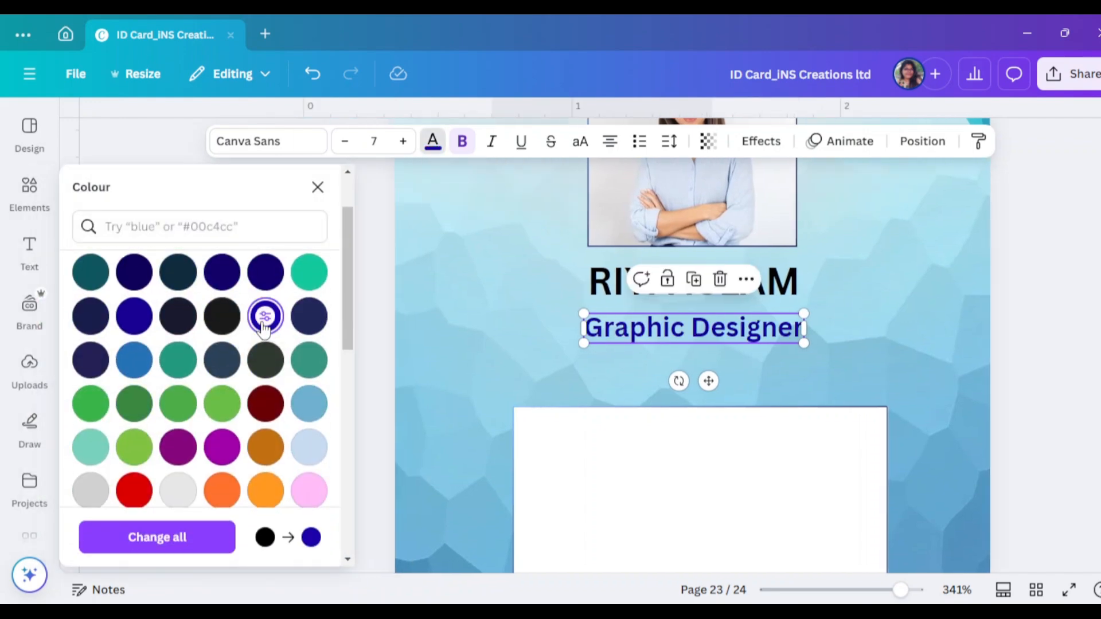
scroll(264, 344, up, 2)
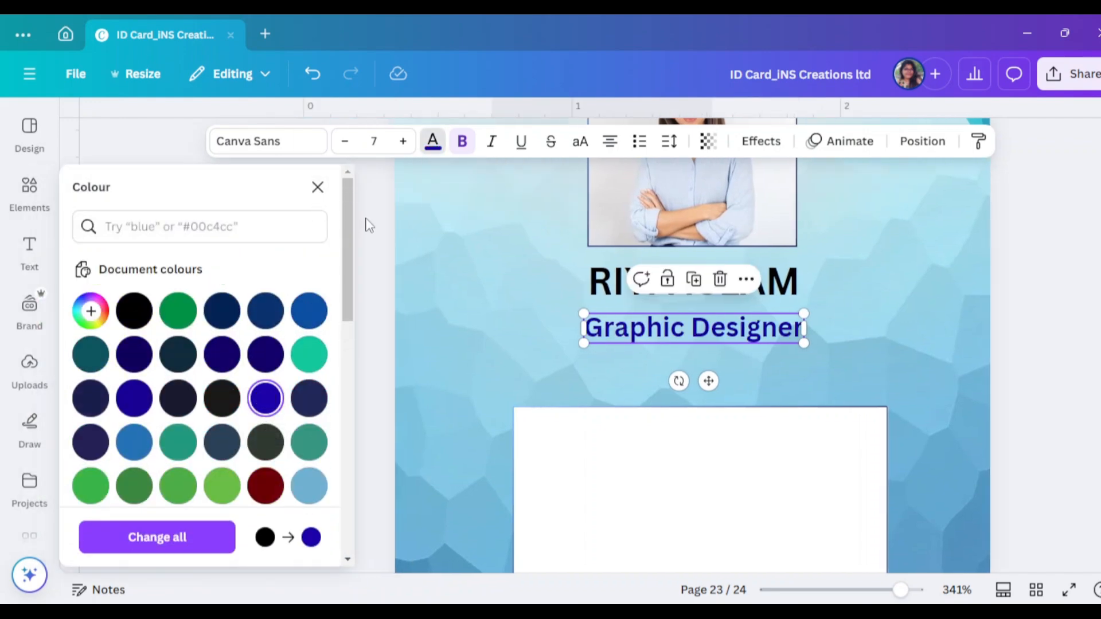
click(318, 187)
click(1018, 344)
Move the Graphic Designer subtitle to the right beneath the name heading
scroll(1018, 344, up, 1)
scroll(1019, 344, down, 1)
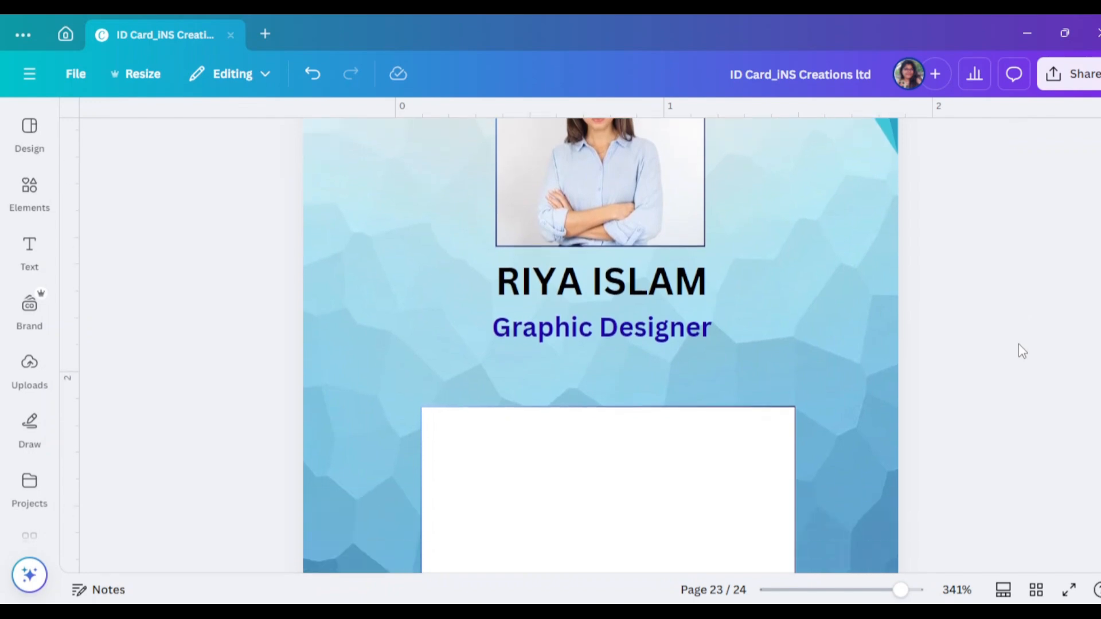
scroll(1018, 344, down, 1)
scroll(1019, 347, up, 1)
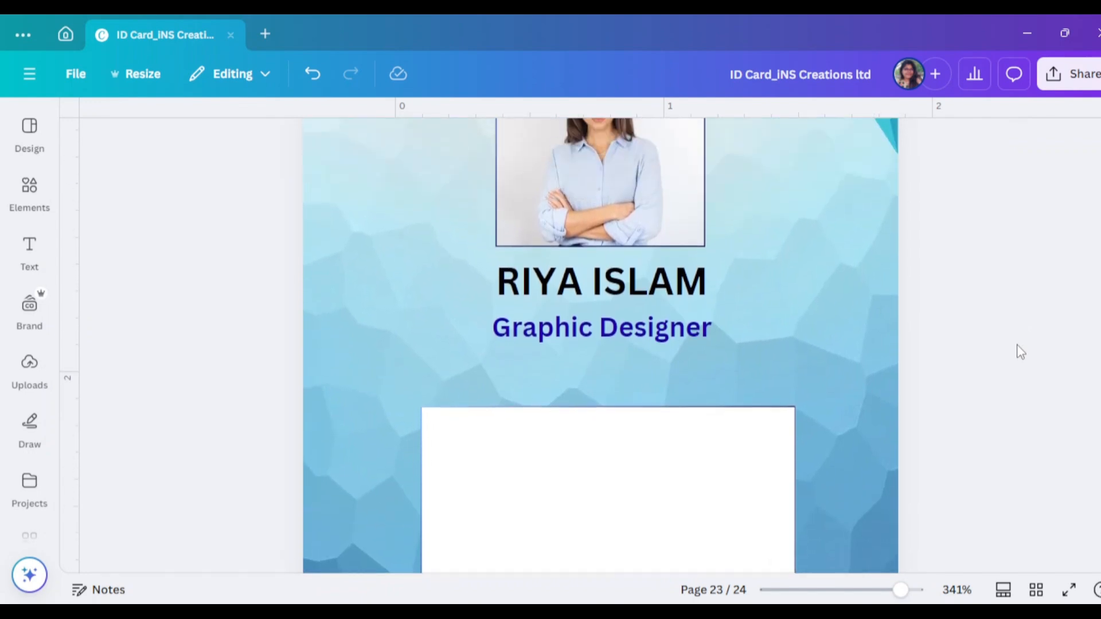
click(679, 295)
scroll(677, 303, down, 2)
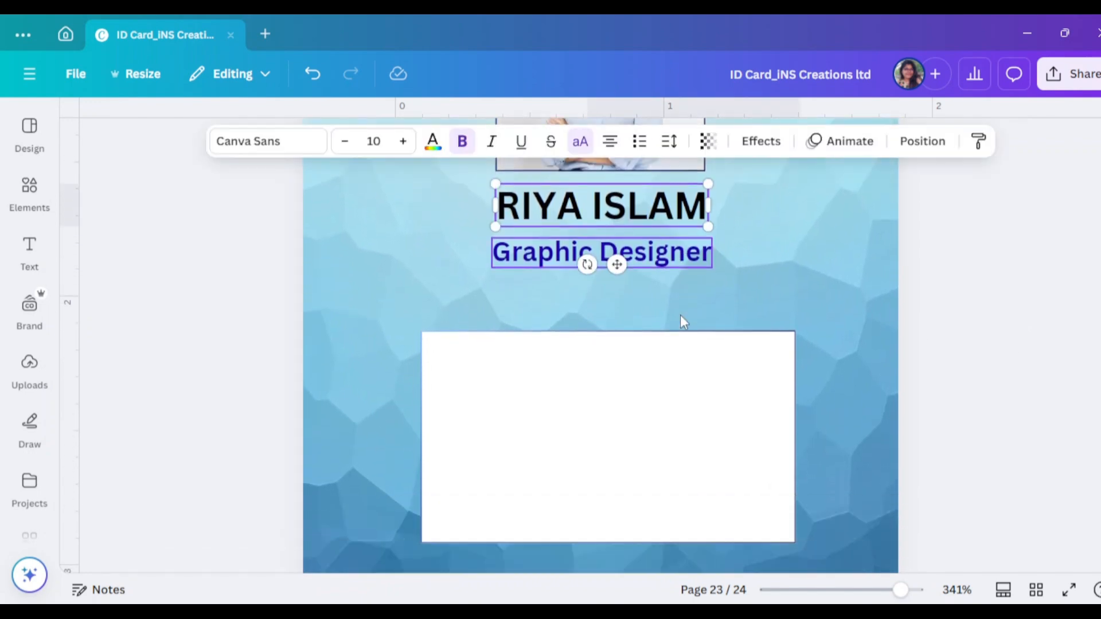
click(680, 262)
drag(682, 251, 782, 251)
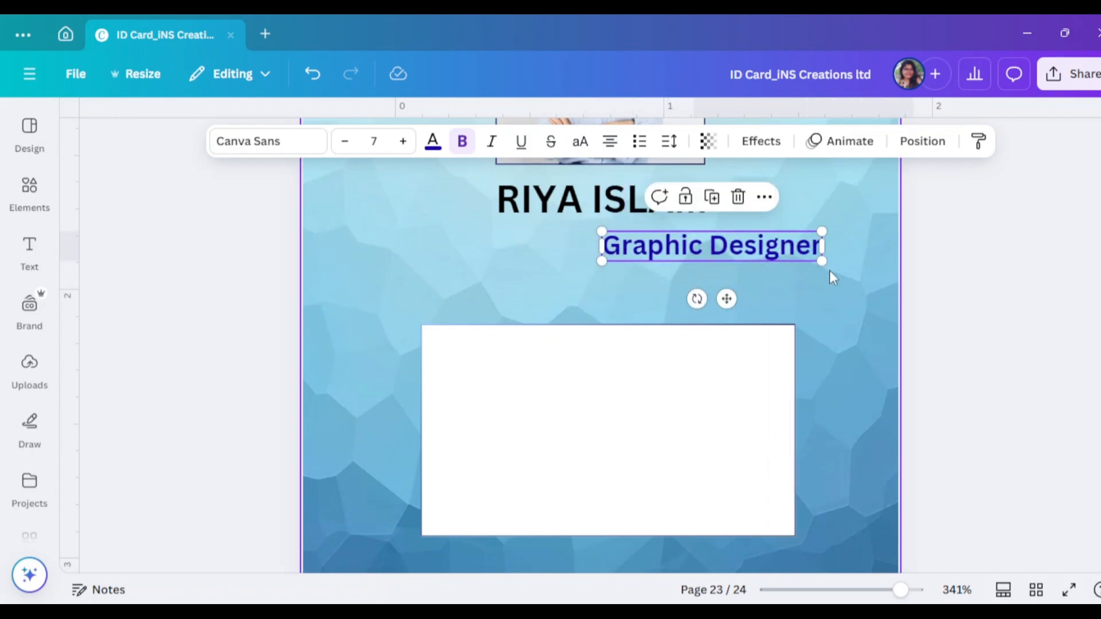
click(27, 201)
click(94, 129)
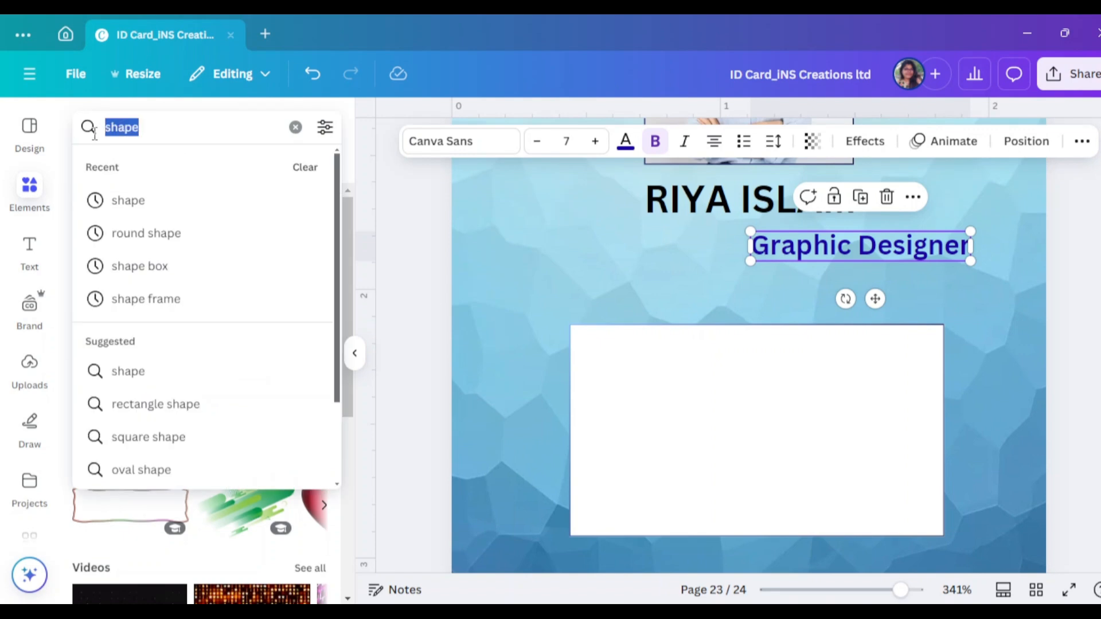
text(line)
key(Return)
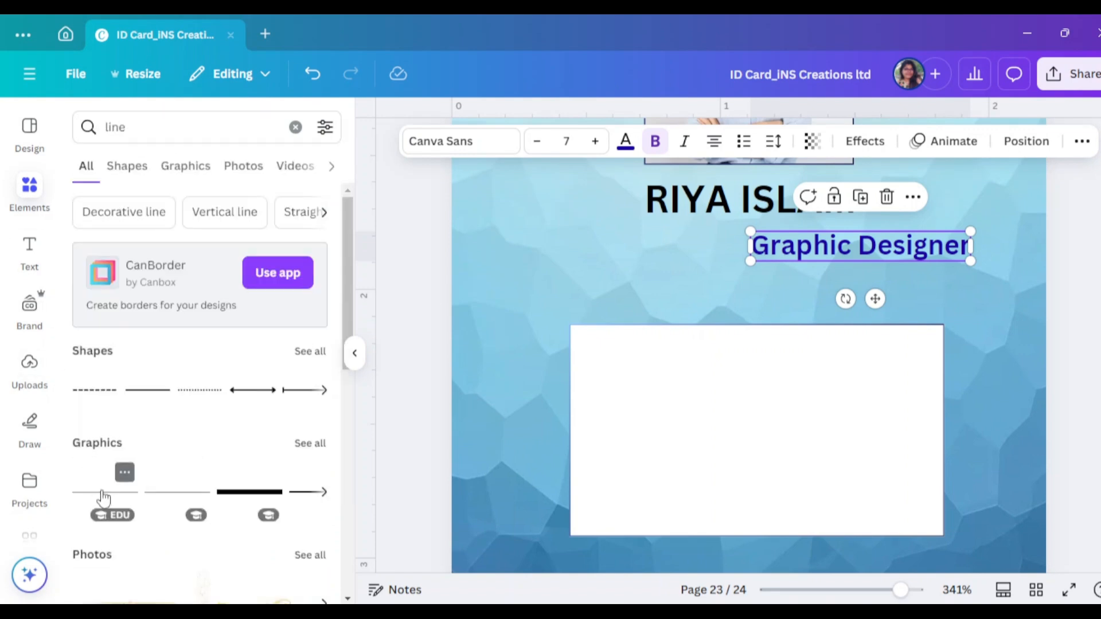
click(104, 503)
click(354, 353)
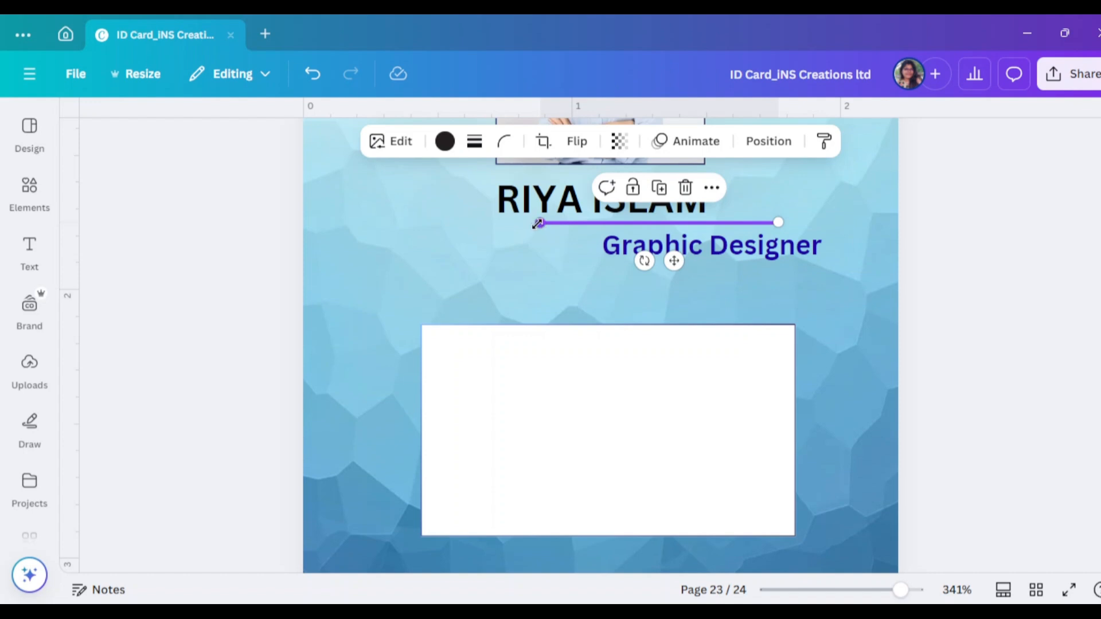
drag(538, 223, 481, 224)
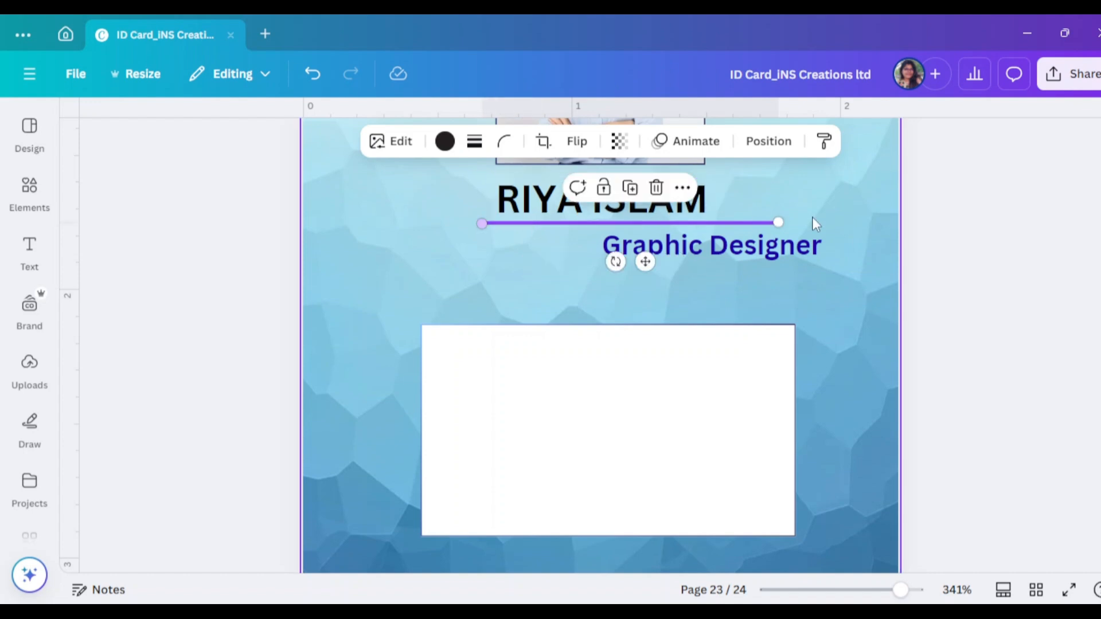
click(777, 223)
click(723, 226)
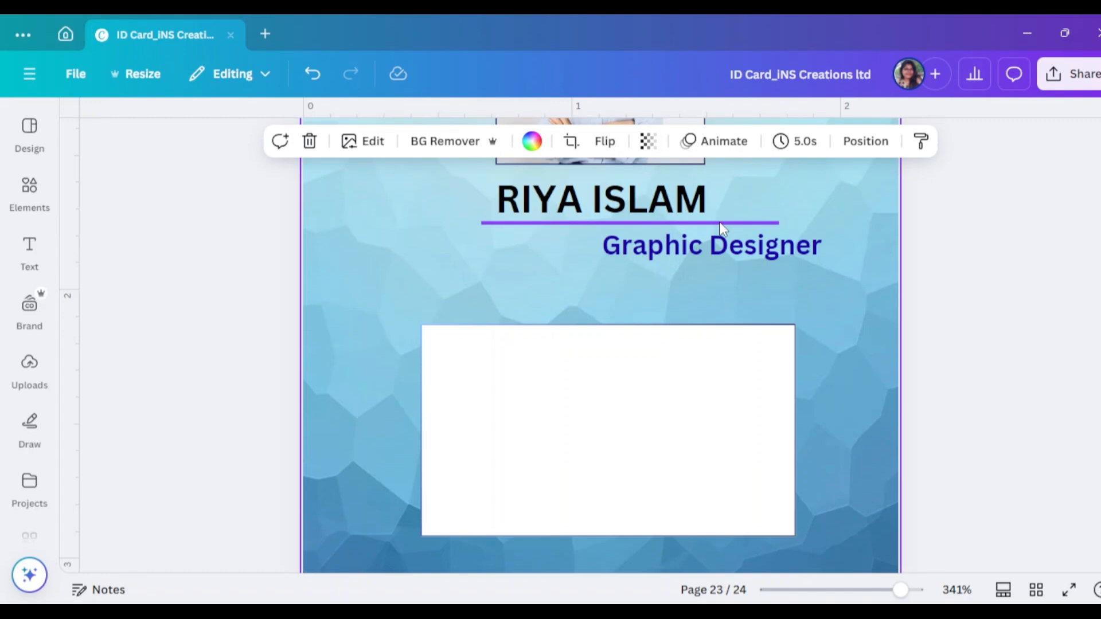
key(Delete)
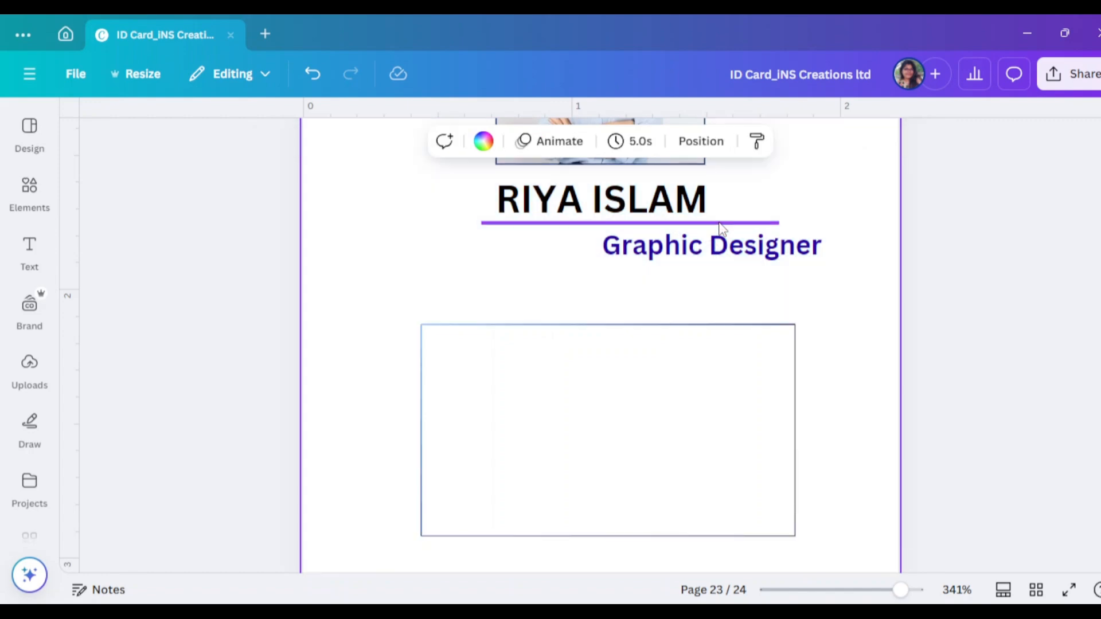
key(ctrl+z)
click(958, 223)
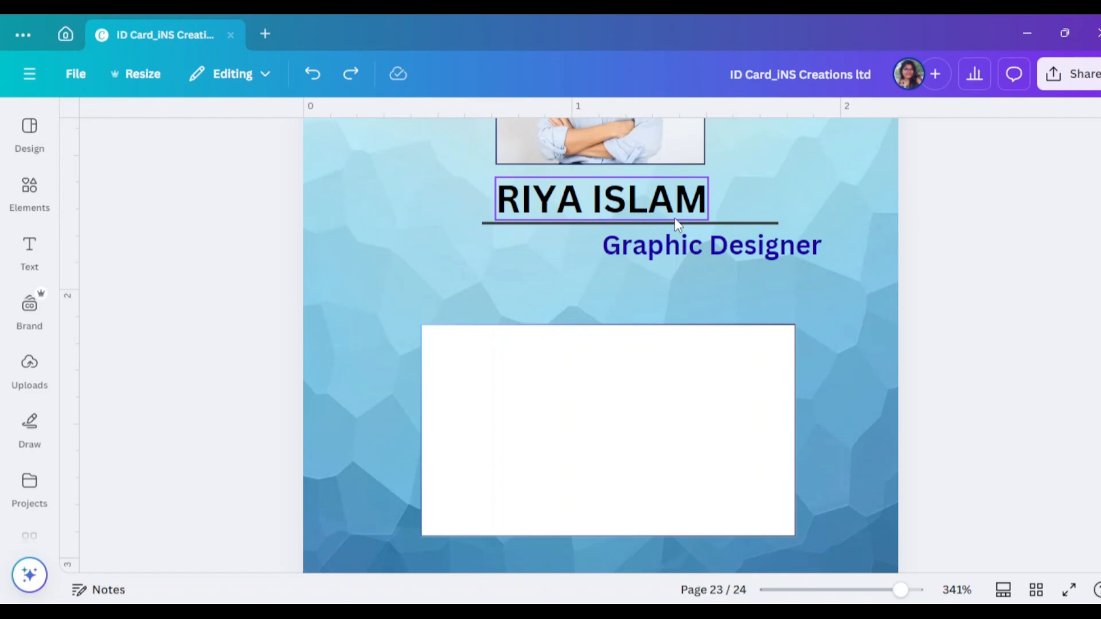
click(755, 222)
key(Delete)
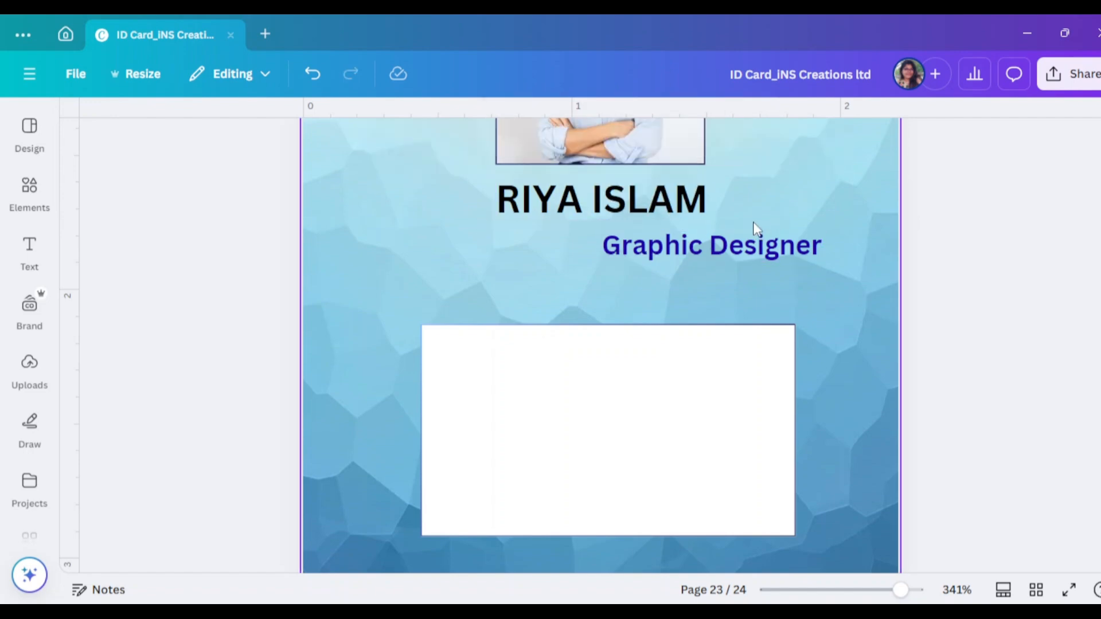
Add a line from Elements and set its line weight to 1
click(46, 197)
click(142, 128)
click(160, 222)
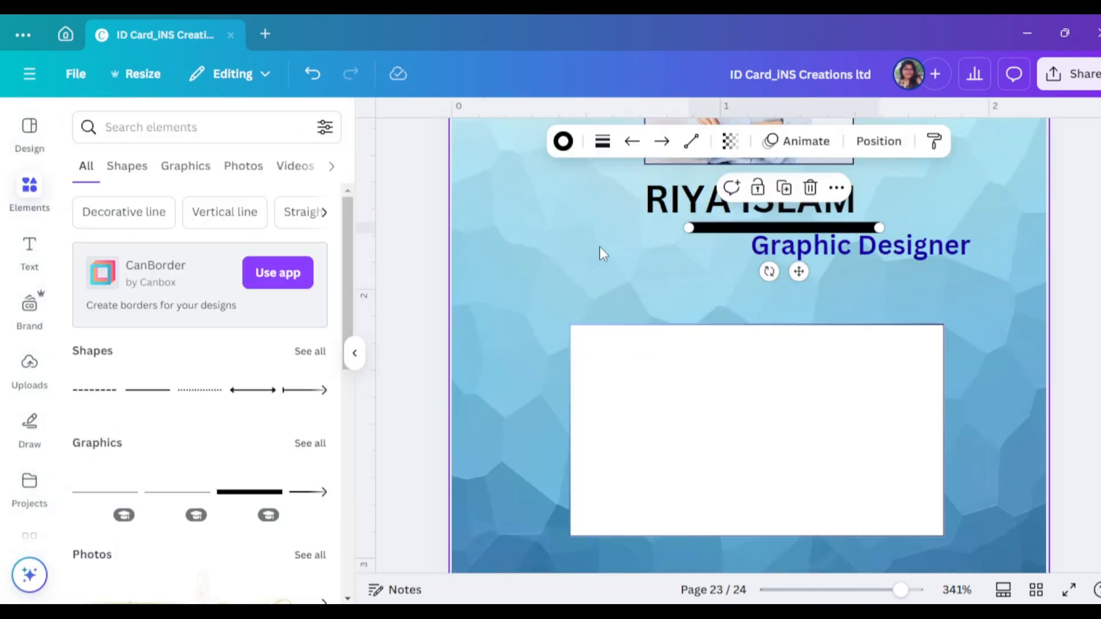
click(355, 353)
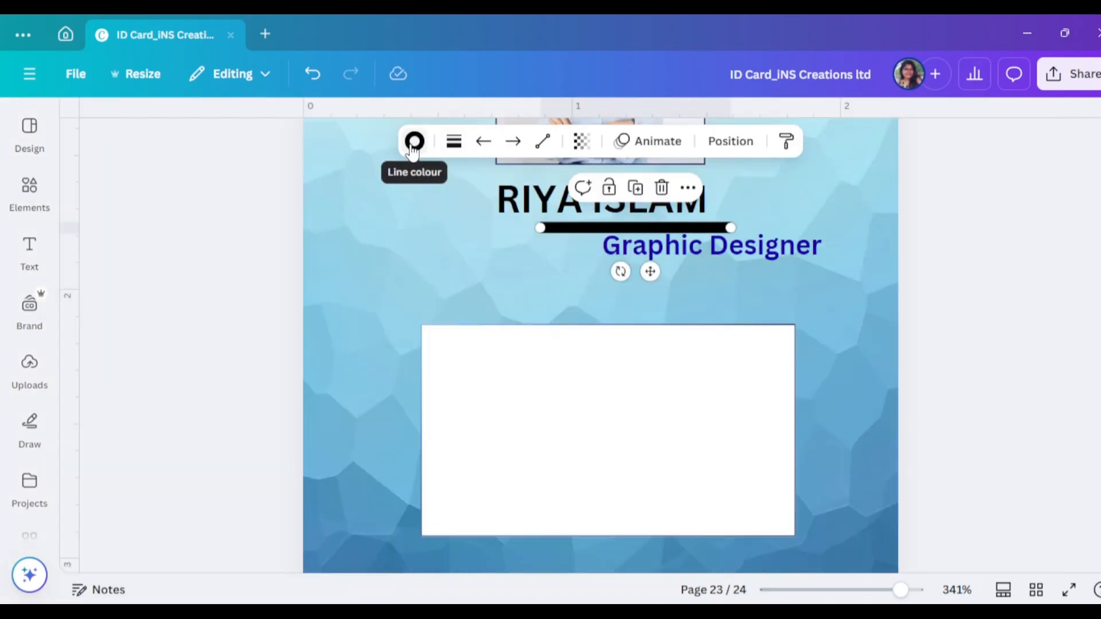
click(414, 141)
click(453, 141)
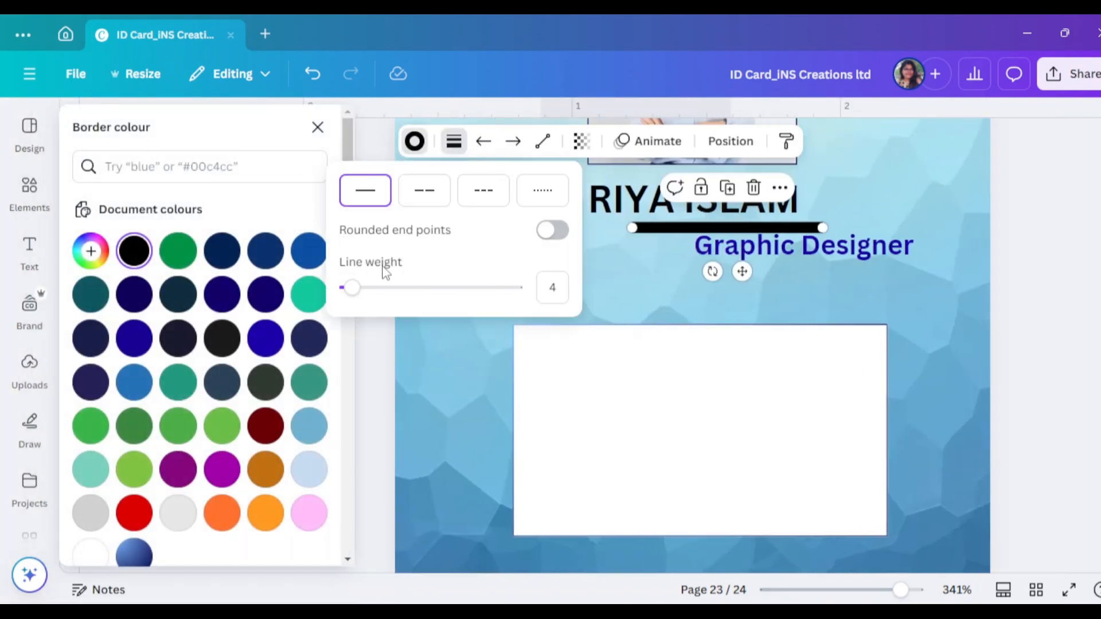
drag(352, 288, 347, 292)
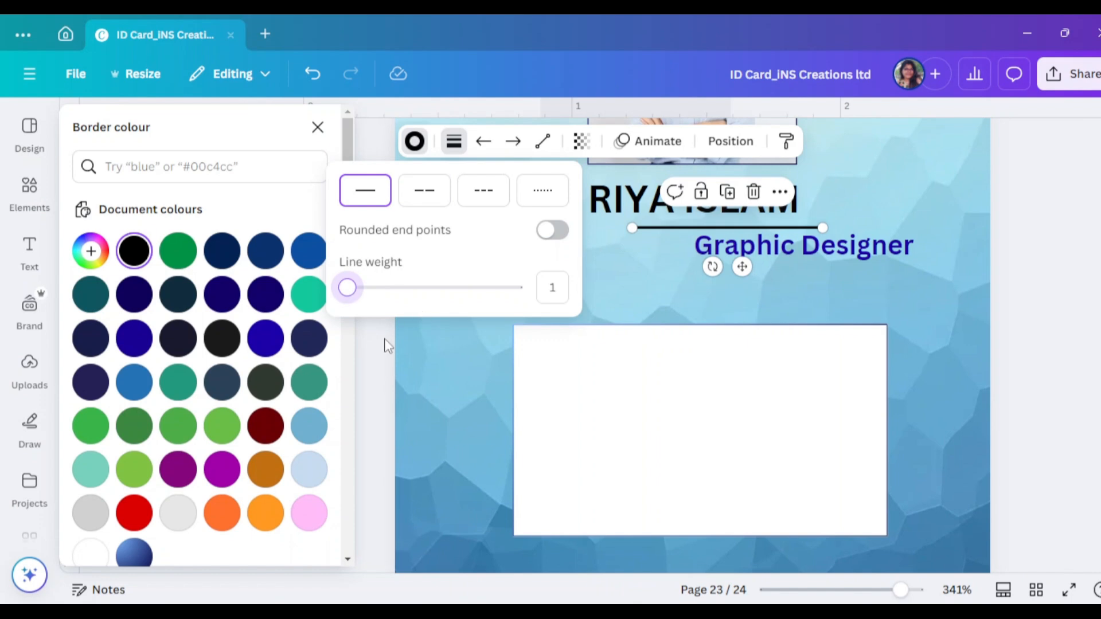
click(355, 350)
Move the line left of Graphic Designer and shorten it
drag(747, 227, 613, 252)
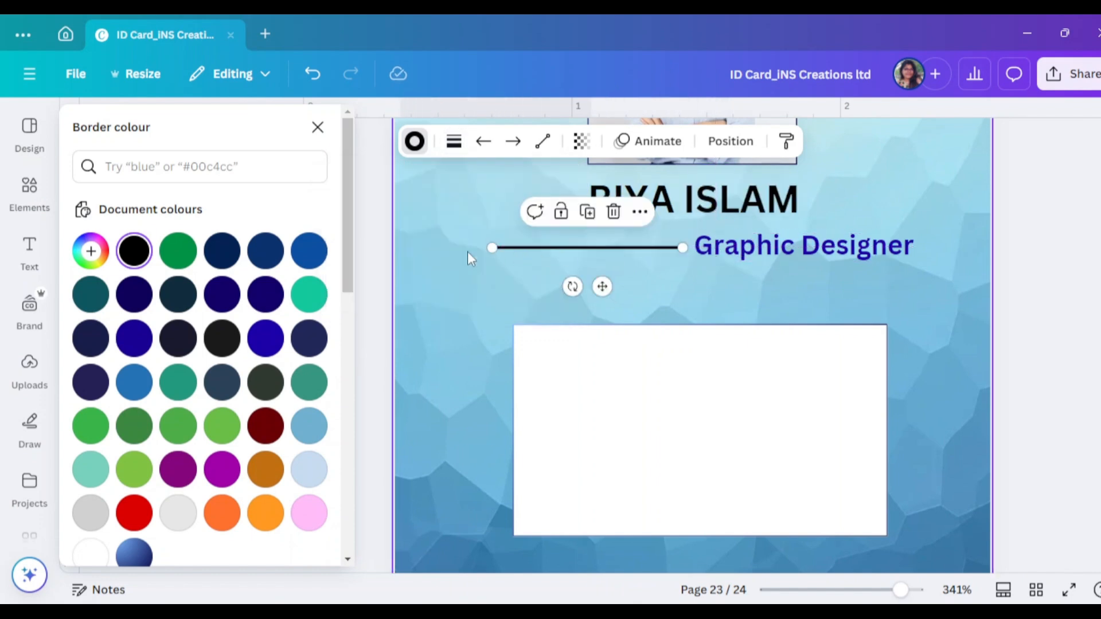
drag(484, 248, 587, 247)
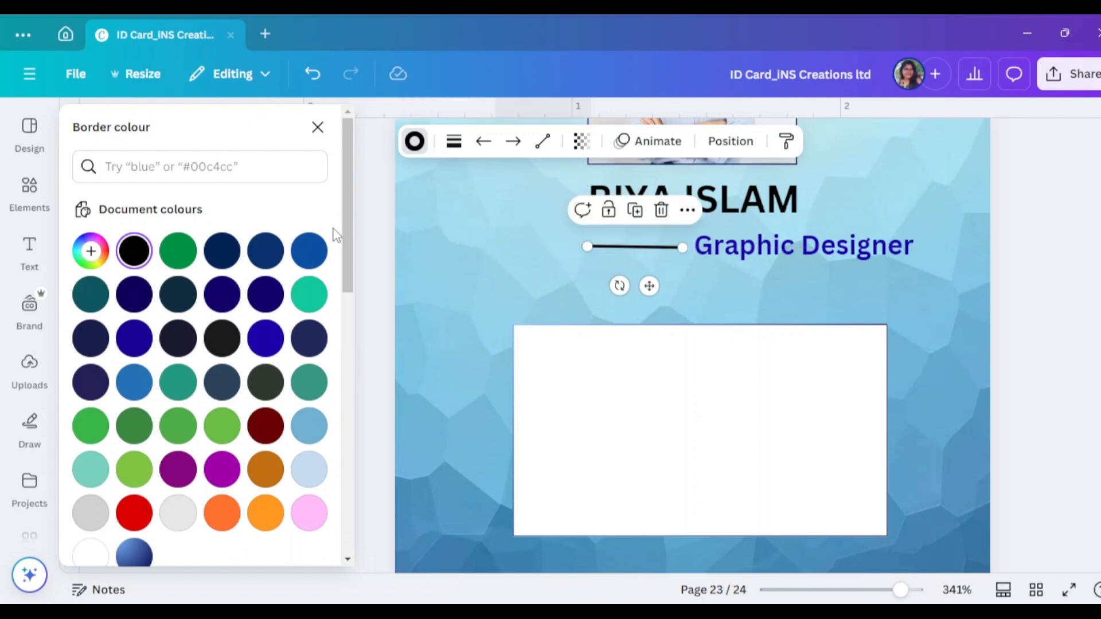
click(317, 126)
click(1017, 398)
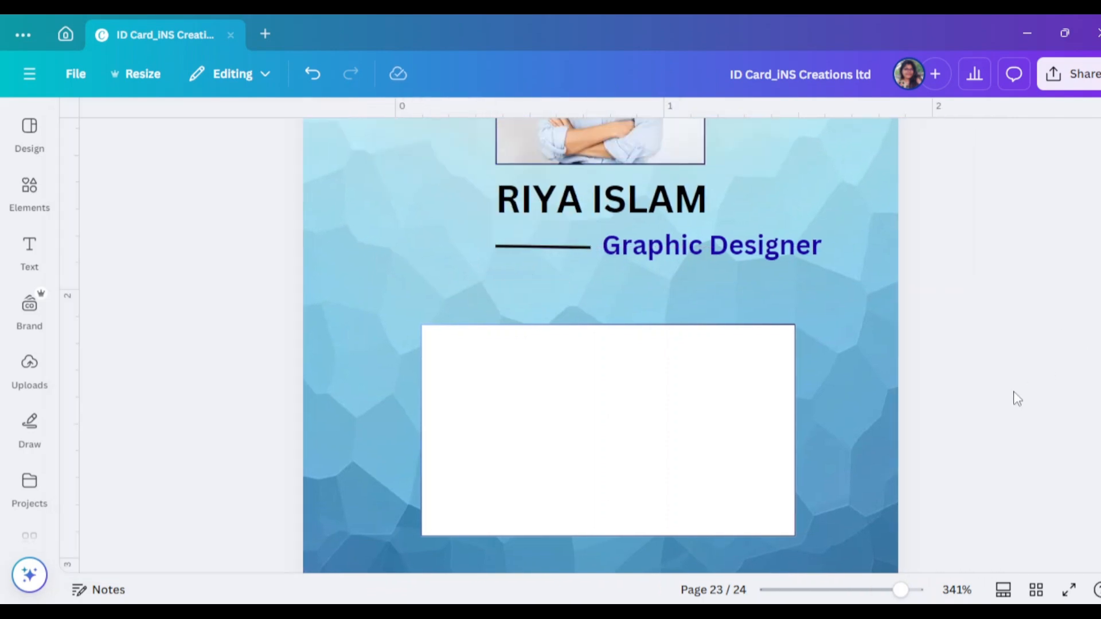
Zoom to 500% and set the short line's rotation to 0° under Arrange
click(924, 594)
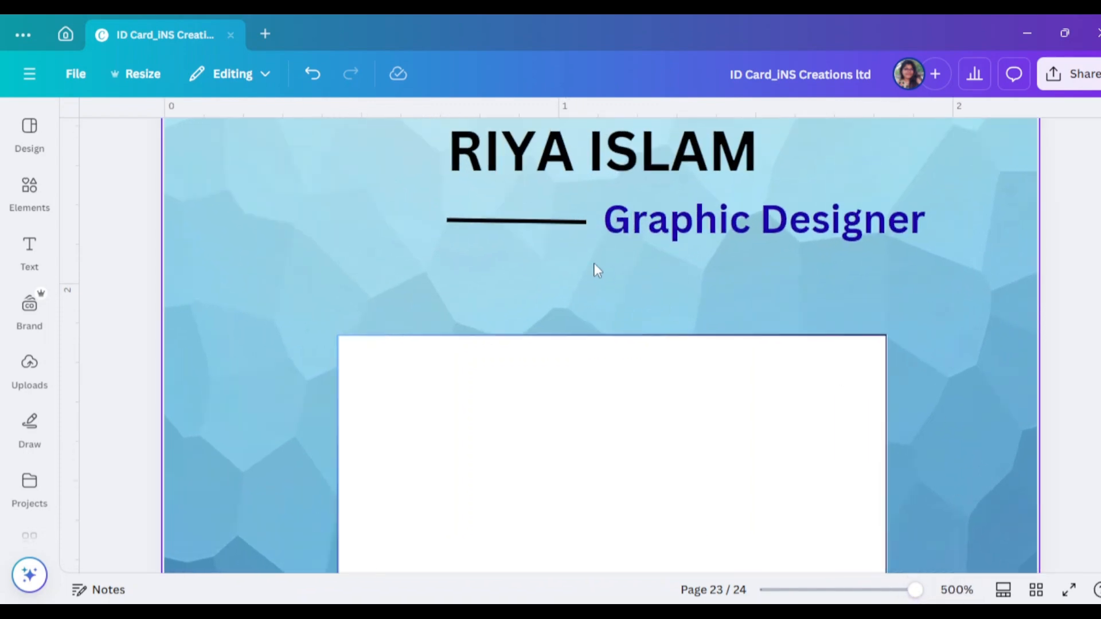
click(568, 223)
click(729, 140)
scroll(239, 310, down, 2)
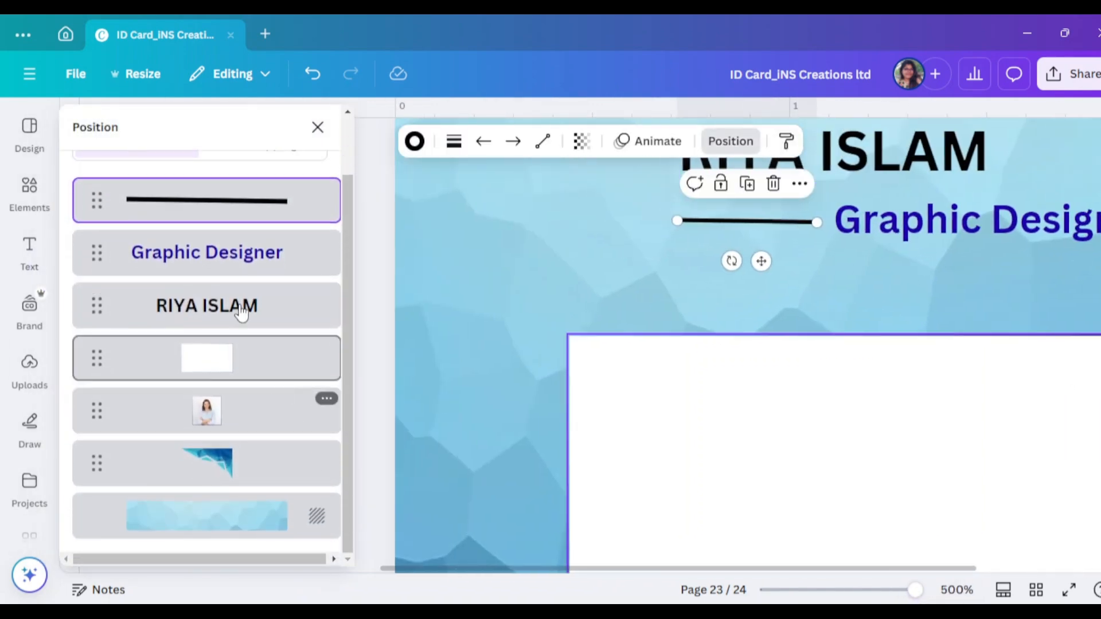
scroll(197, 315, up, 2)
click(138, 166)
scroll(224, 416, down, 1)
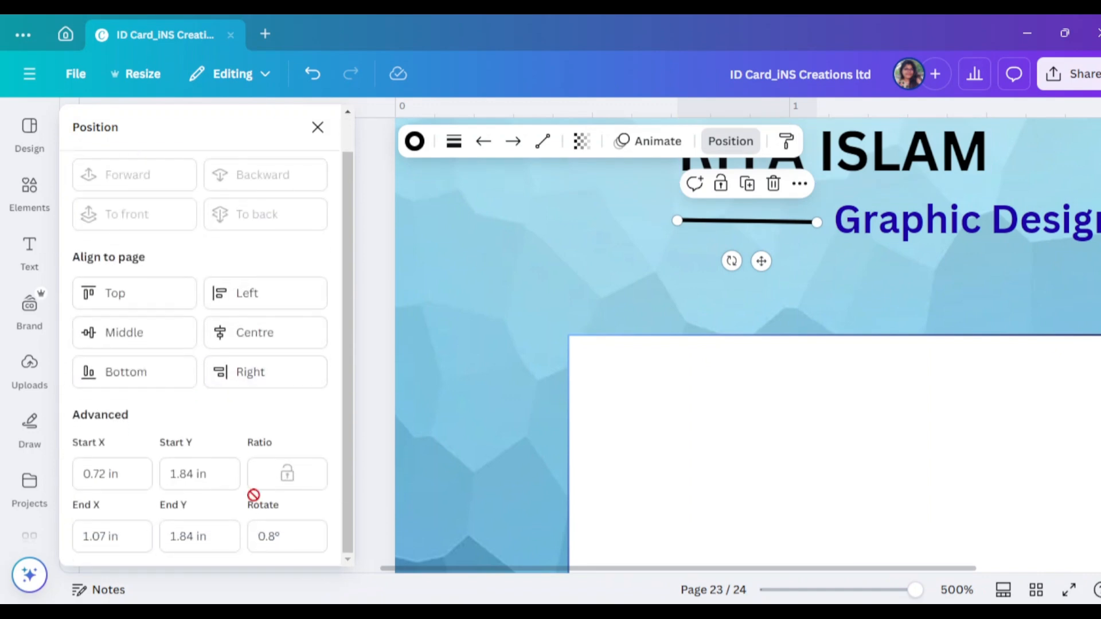
click(277, 539)
click(229, 456)
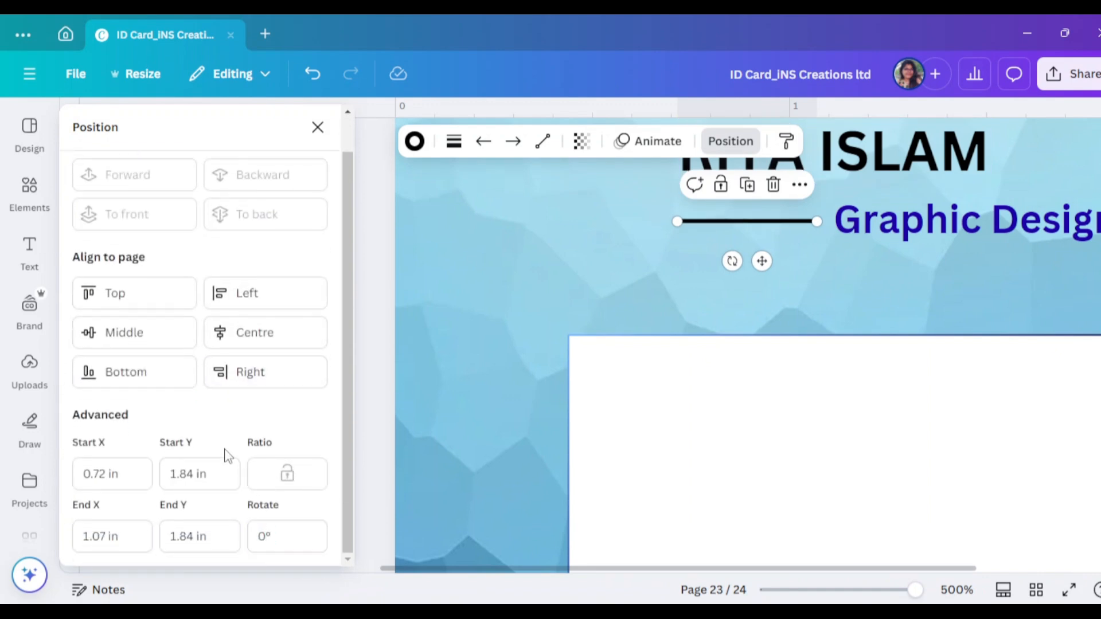
click(319, 139)
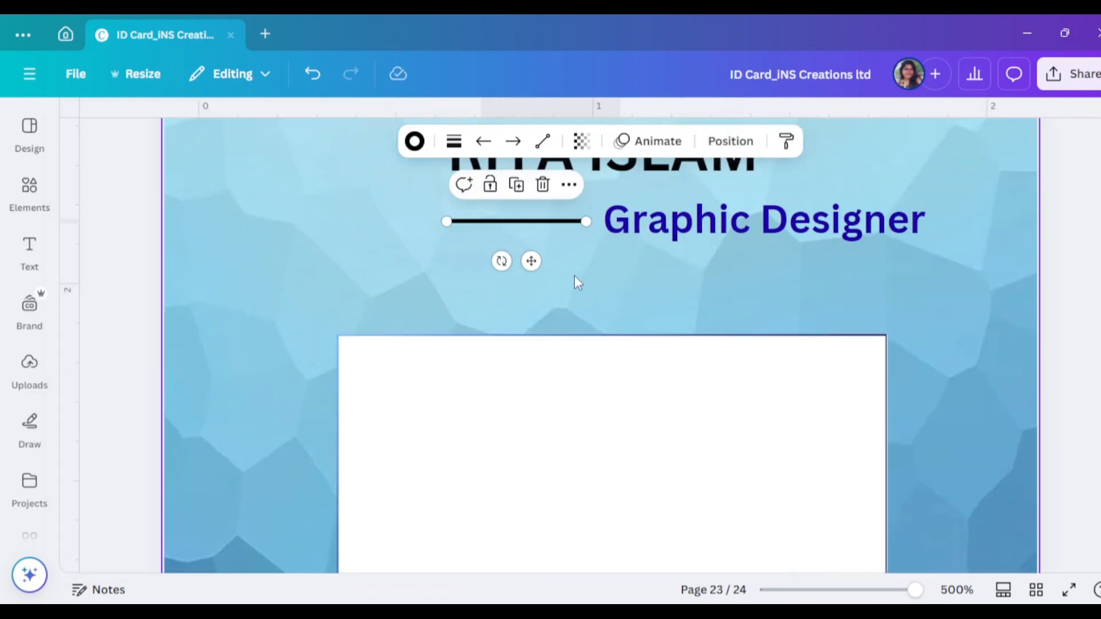
Recolour the line dark blue #1c00a8 to match the subtitle
click(414, 141)
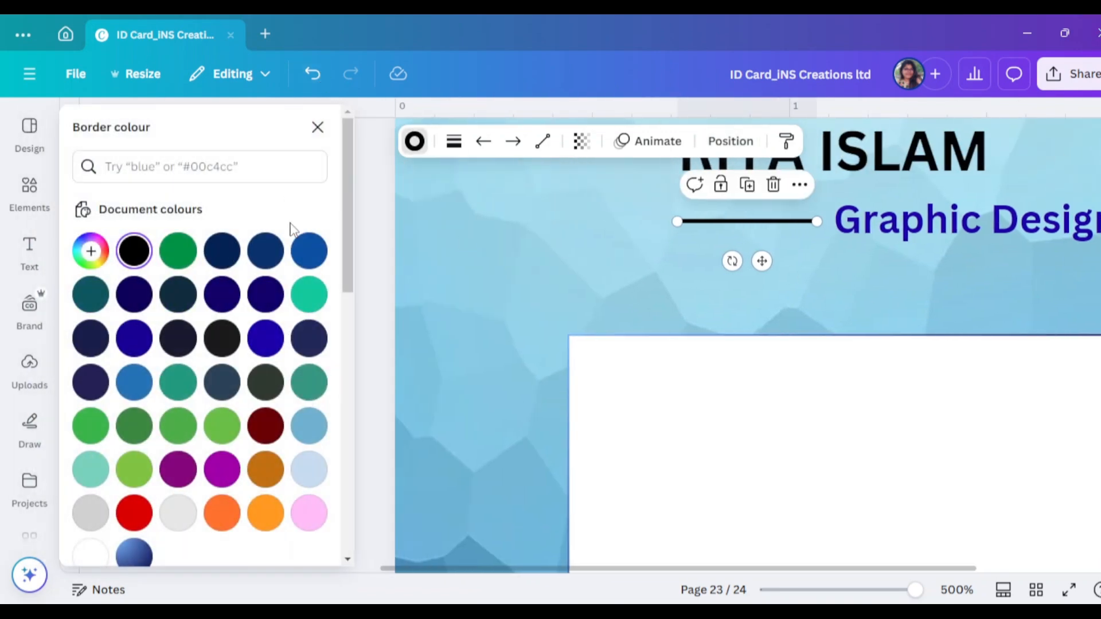
click(124, 559)
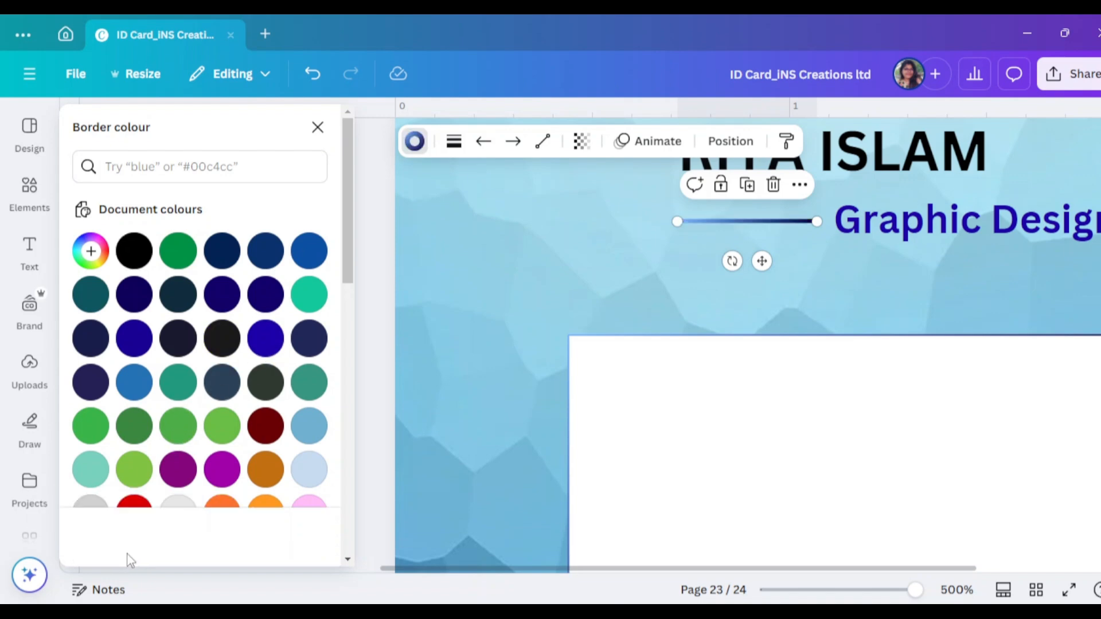
click(265, 338)
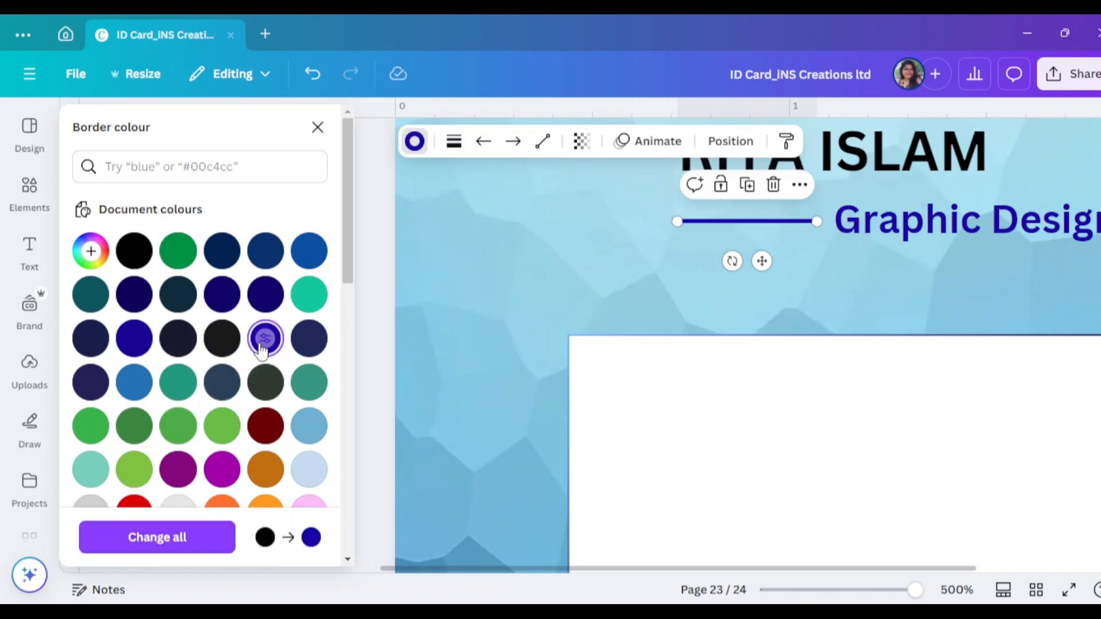
click(317, 128)
click(823, 247)
Select the Graphic Designer subtitle and close its colour panel
click(824, 232)
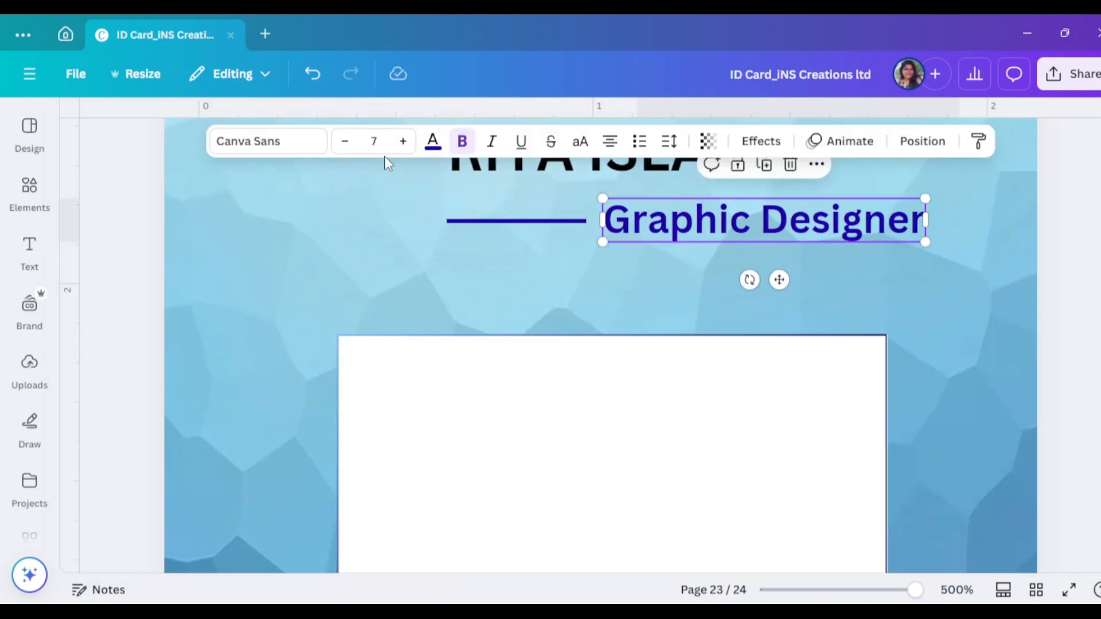
click(433, 141)
scroll(178, 453, down, 5)
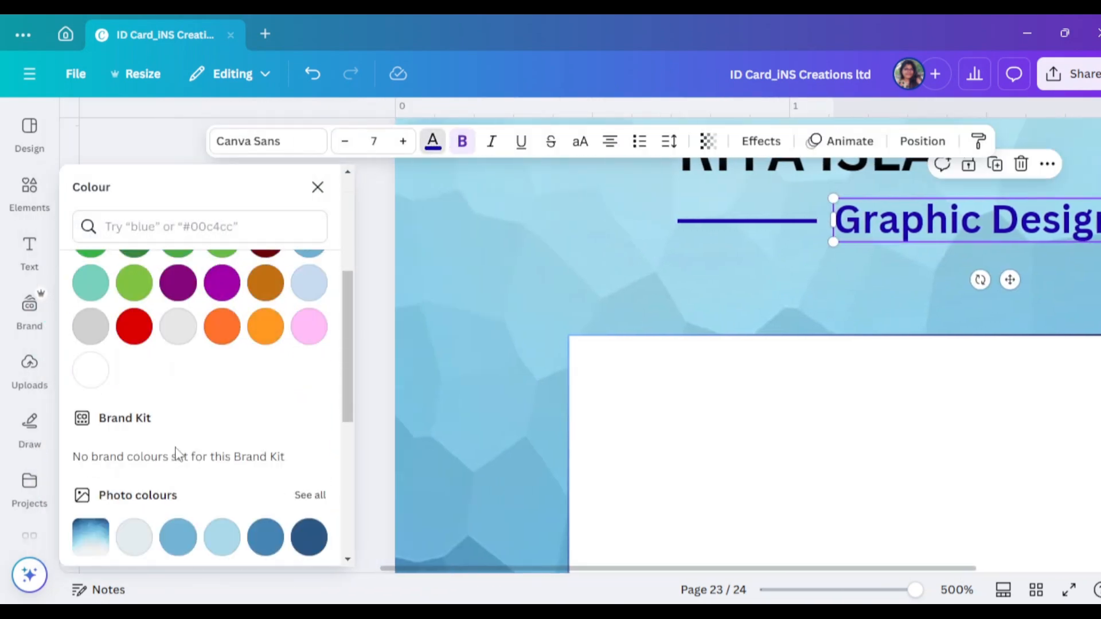
scroll(172, 513, down, 5)
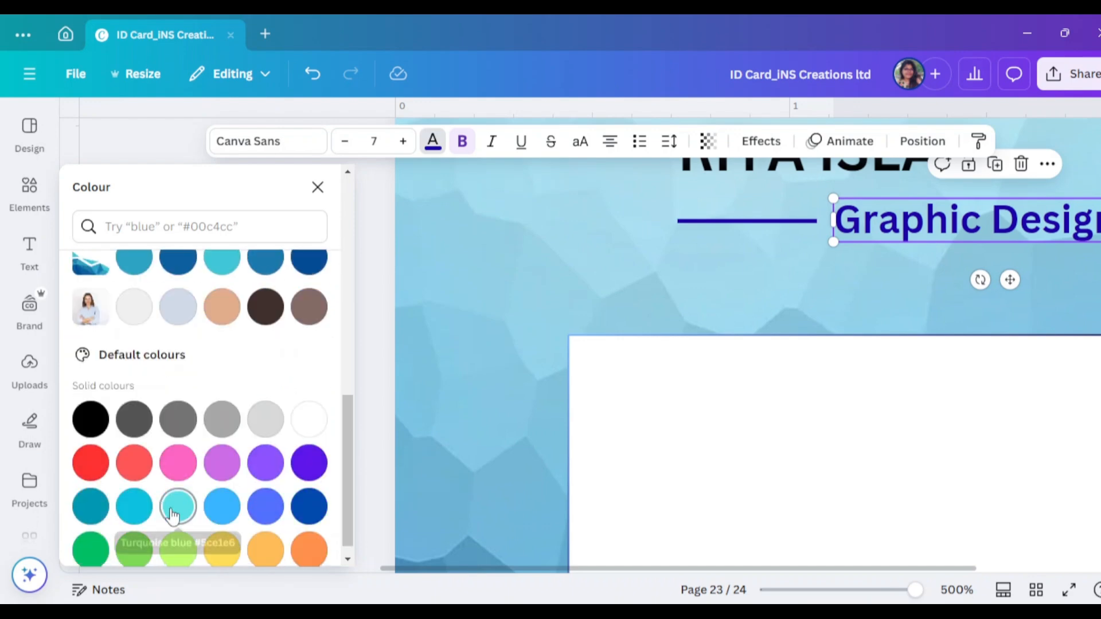
scroll(179, 505, up, 10)
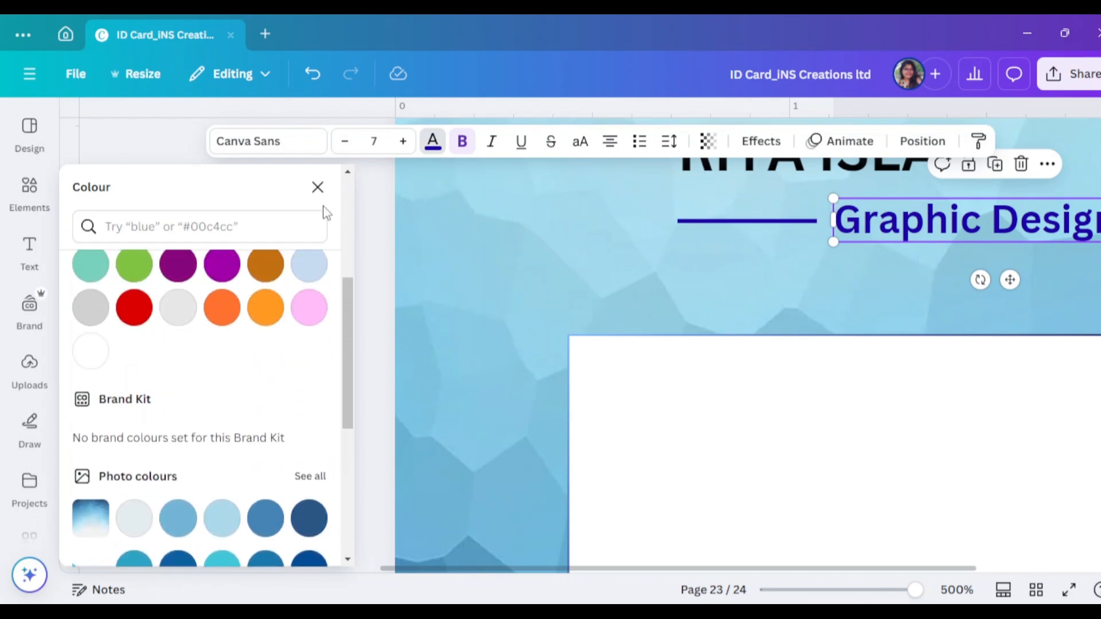
click(317, 186)
scroll(1023, 286, up, 1)
scroll(1020, 286, down, 1)
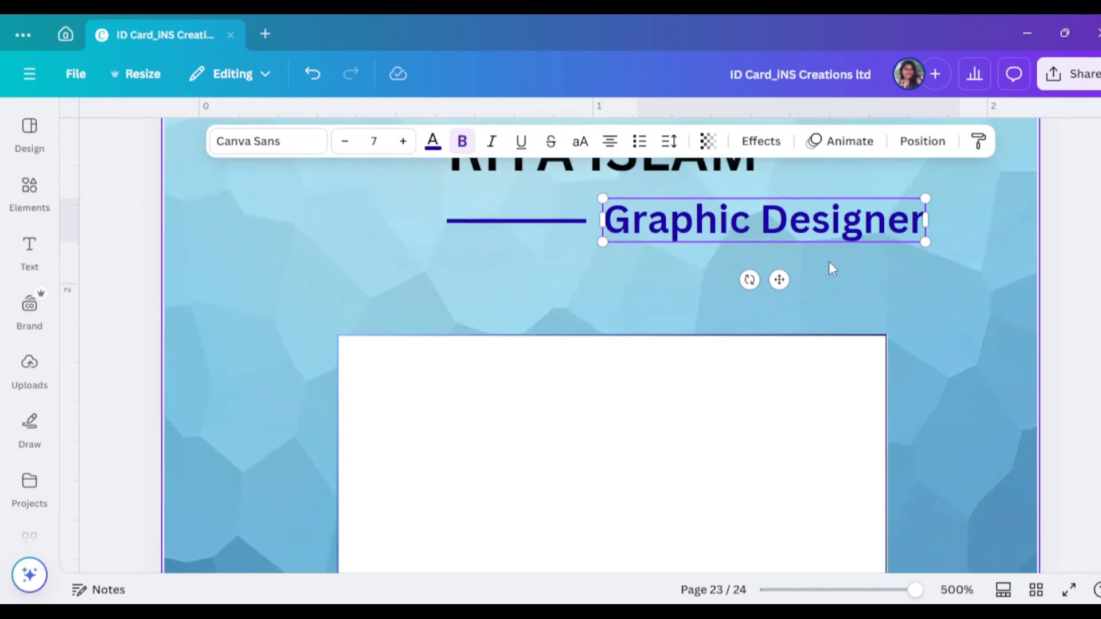
Set the Graphic Designer subtitle's font to Poppins after trying Asangha Expanded
click(254, 143)
scroll(124, 355, up, 2)
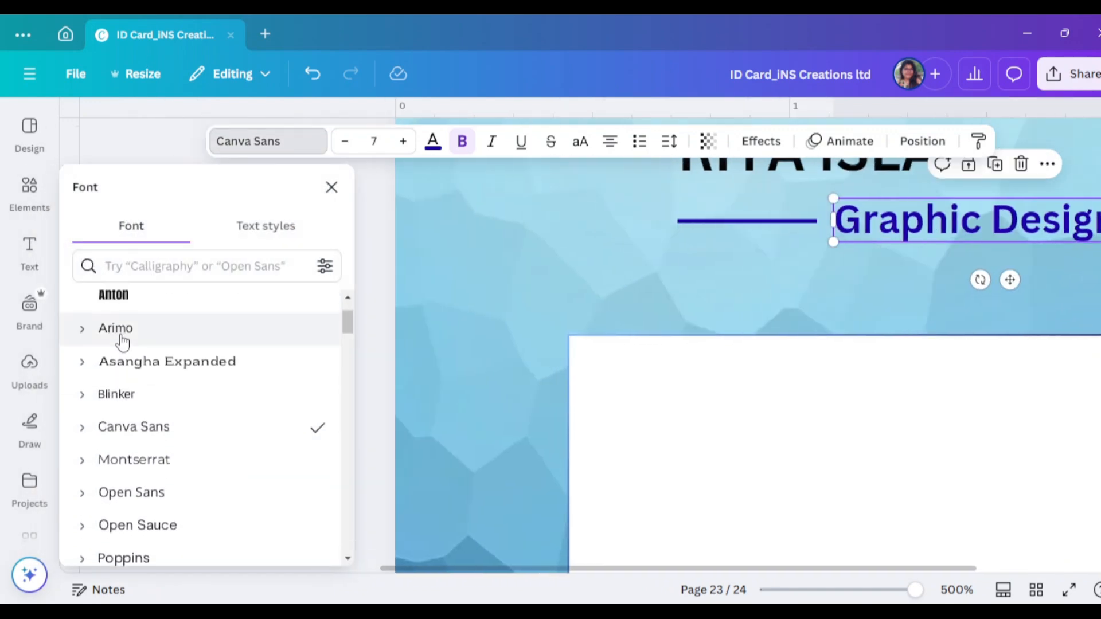
click(131, 373)
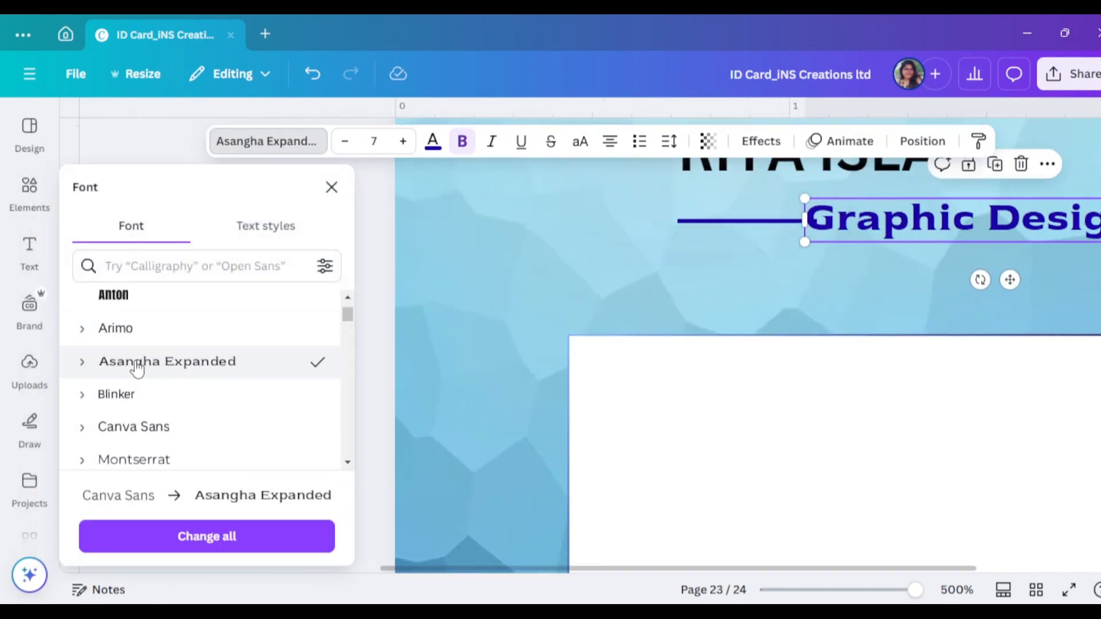
scroll(137, 368, up, 2)
scroll(140, 364, down, 4)
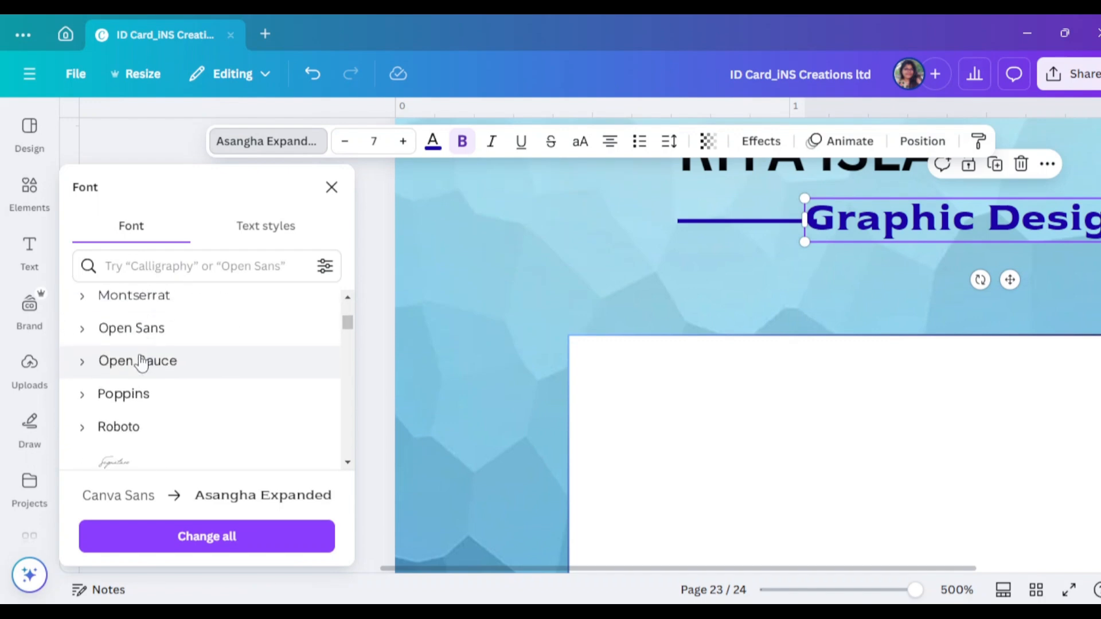
scroll(143, 381, down, 2)
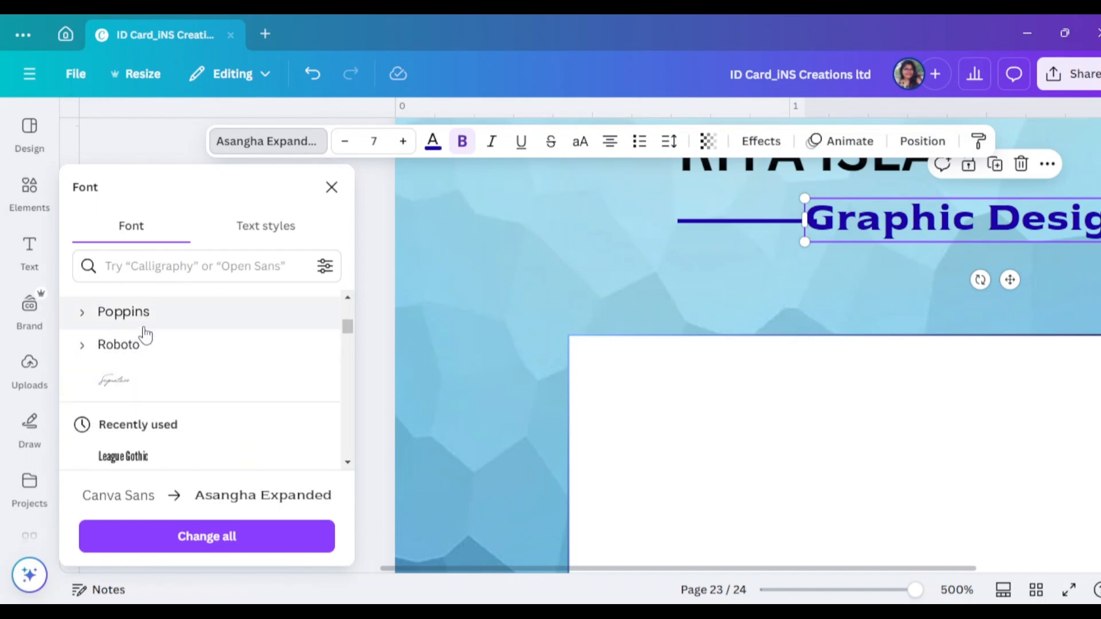
click(152, 325)
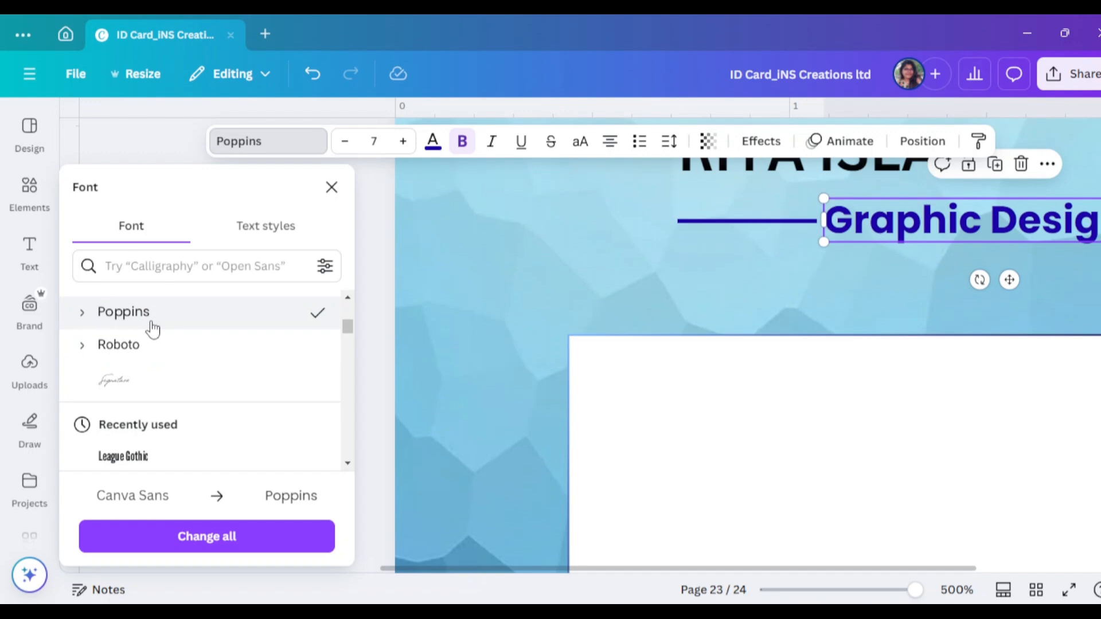
click(331, 187)
Set the name heading's font to Poppins
scroll(947, 385, up, 3)
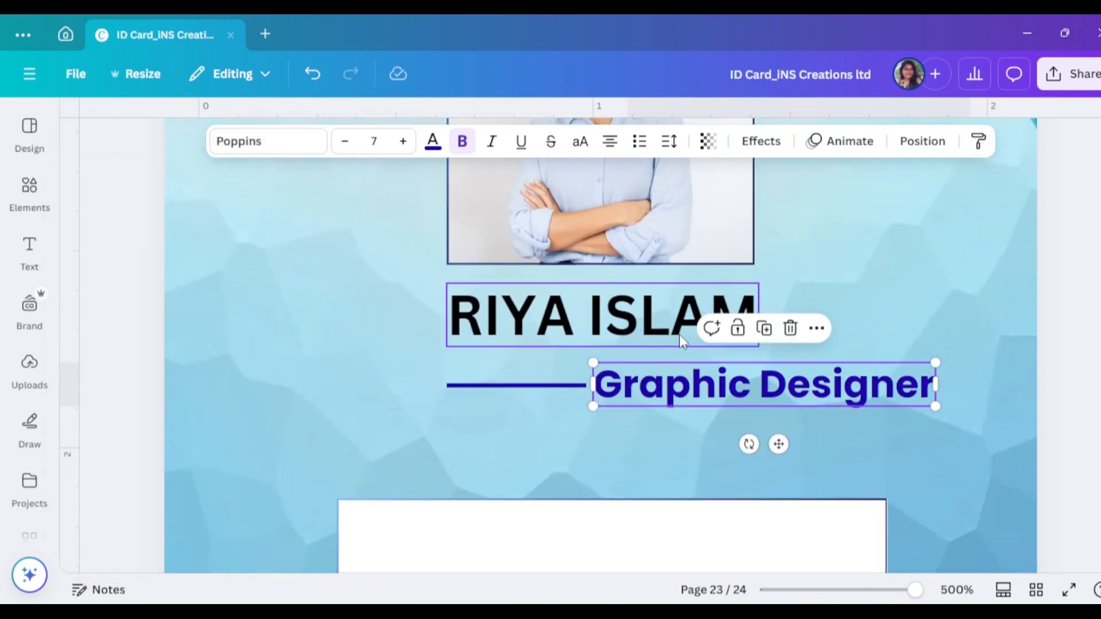
click(602, 315)
click(267, 141)
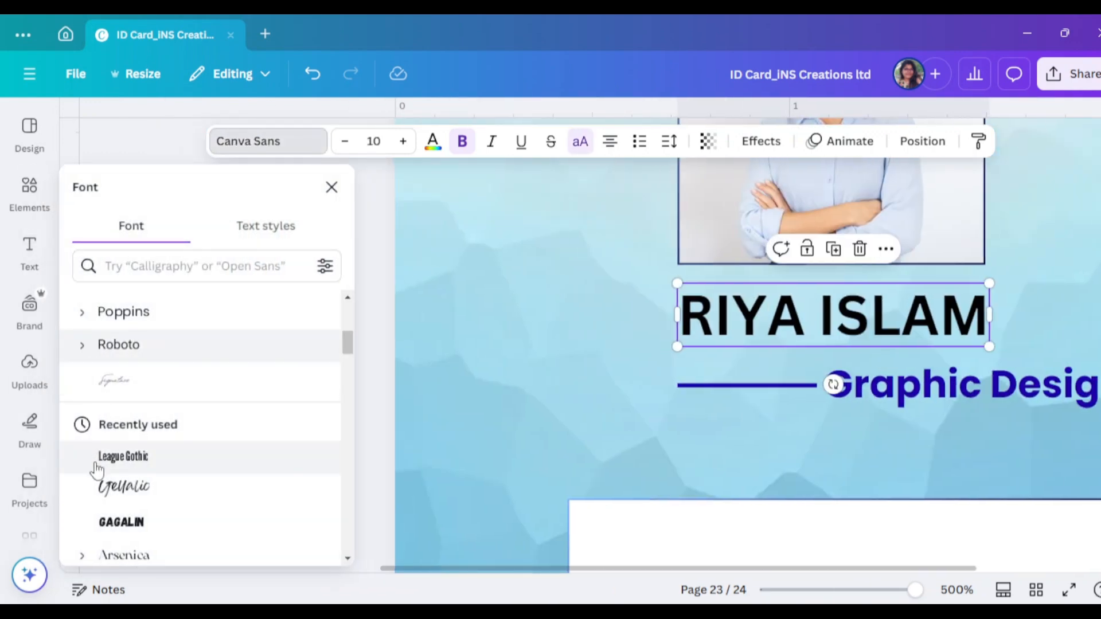
click(147, 320)
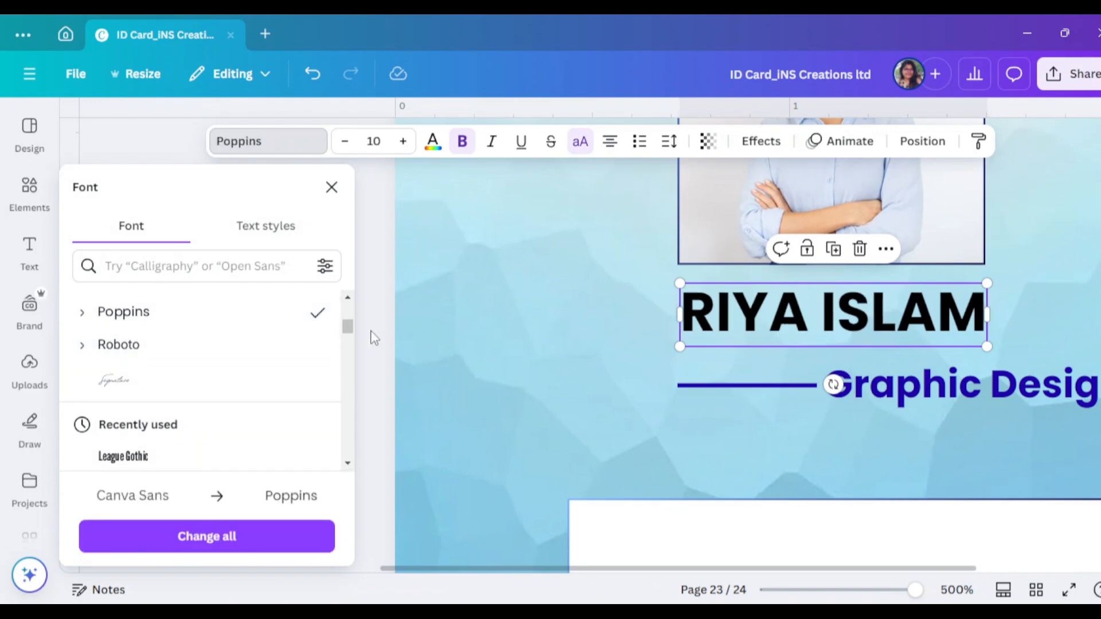
click(331, 189)
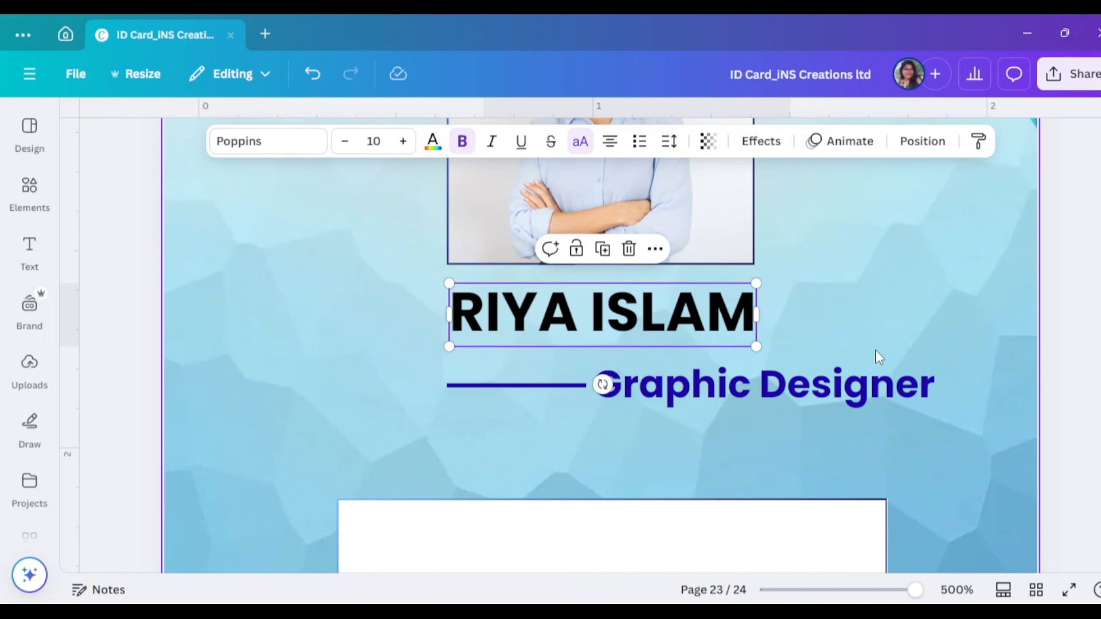
scroll(924, 357, down, 2)
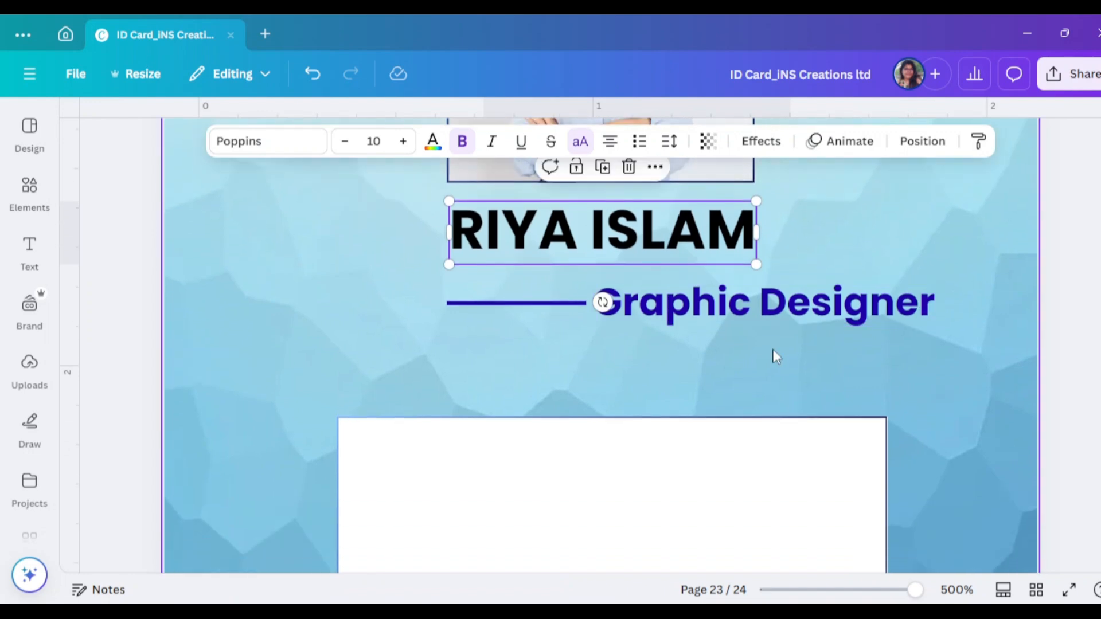
Nudge the Graphic Designer title slightly right and make it black
click(758, 311)
drag(759, 311, 767, 311)
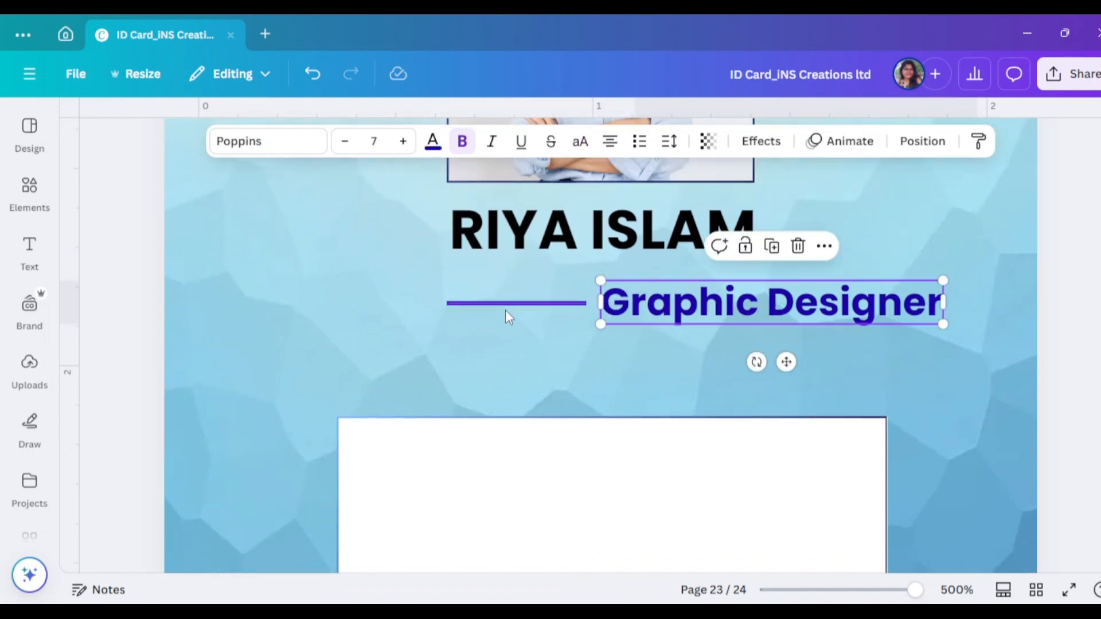
click(432, 141)
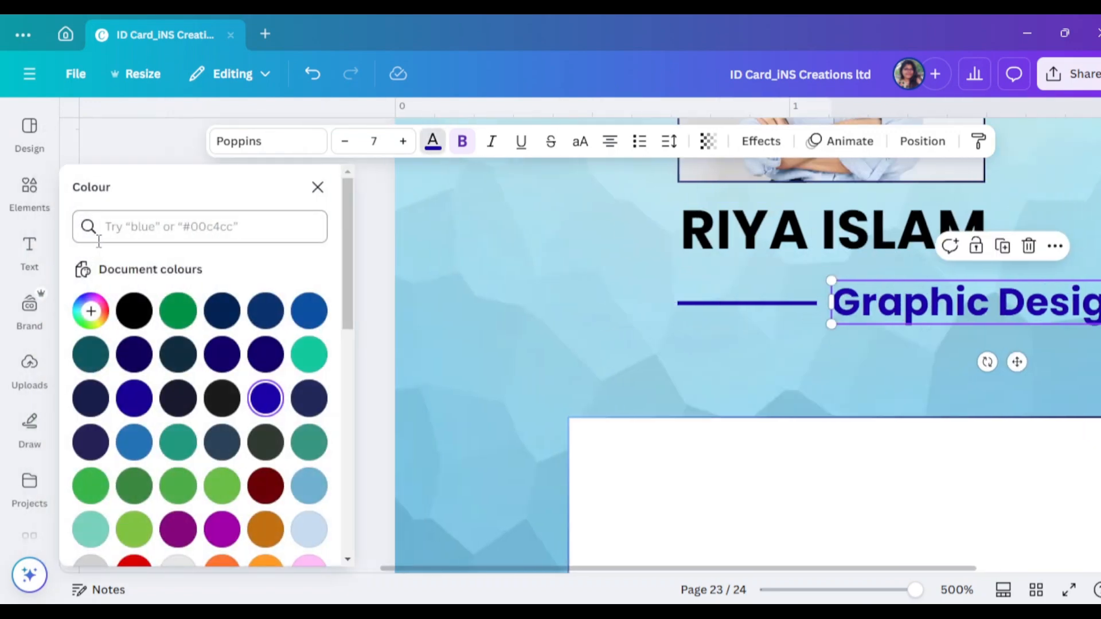
click(127, 314)
key(Escape)
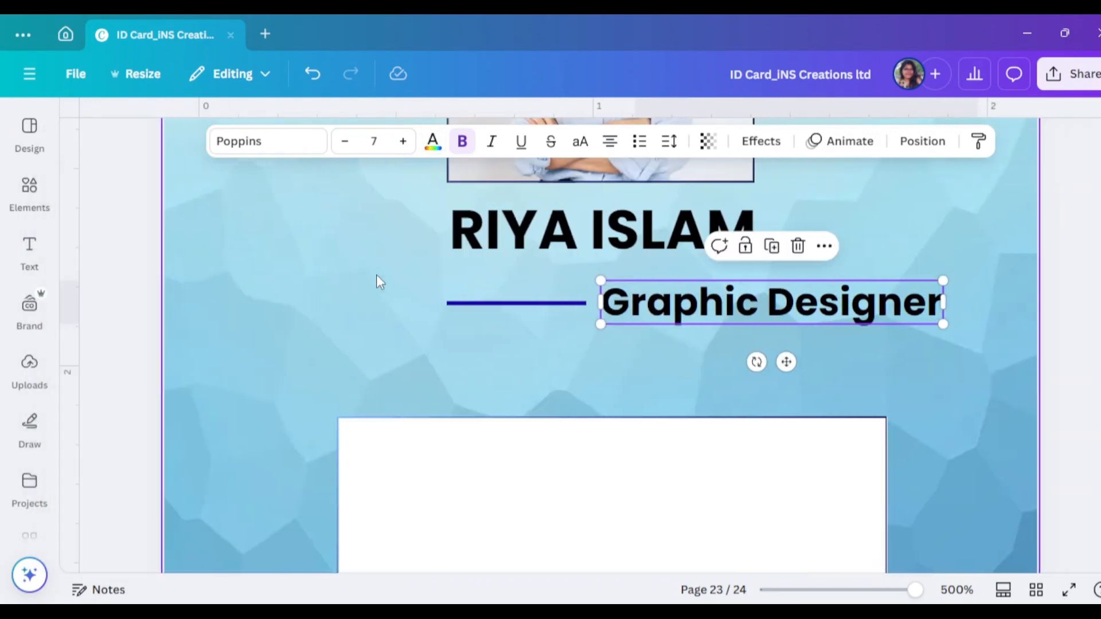
click(1062, 384)
Move the white box slightly right and down
scroll(681, 459, down, 5)
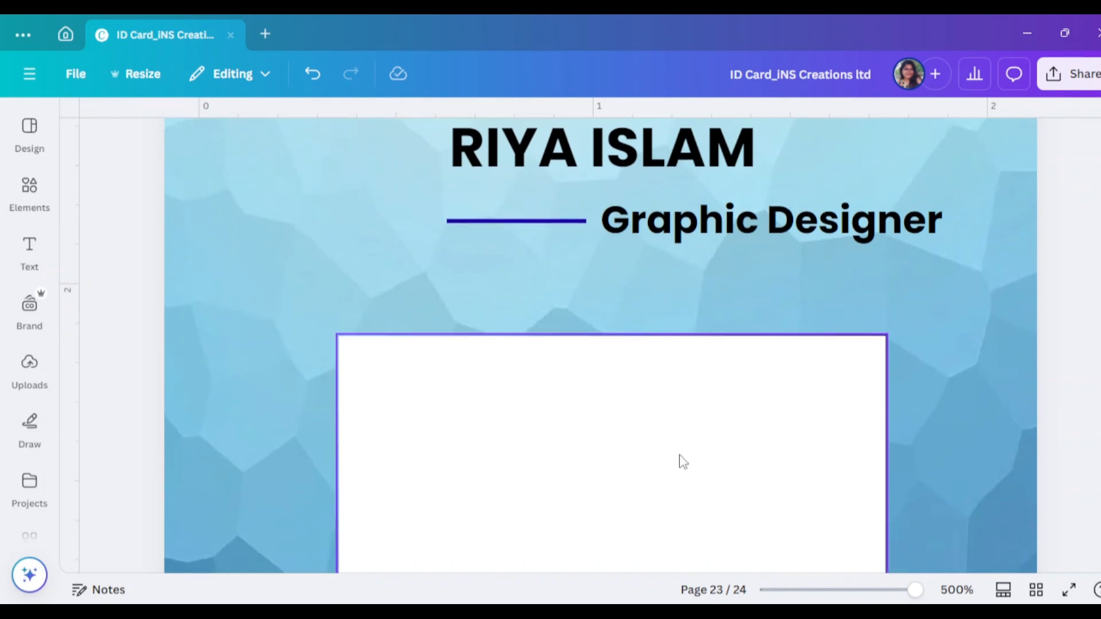
click(636, 340)
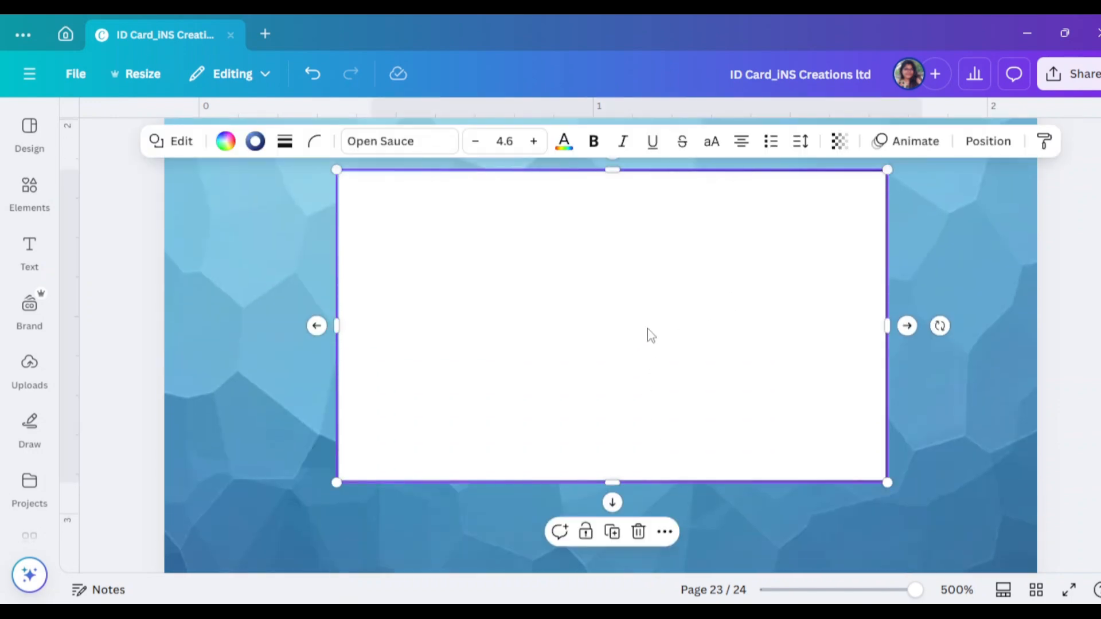
mouse_move(647, 329)
mouse_down()
mouse_move(864, 339)
mouse_move(663, 340)
mouse_up()
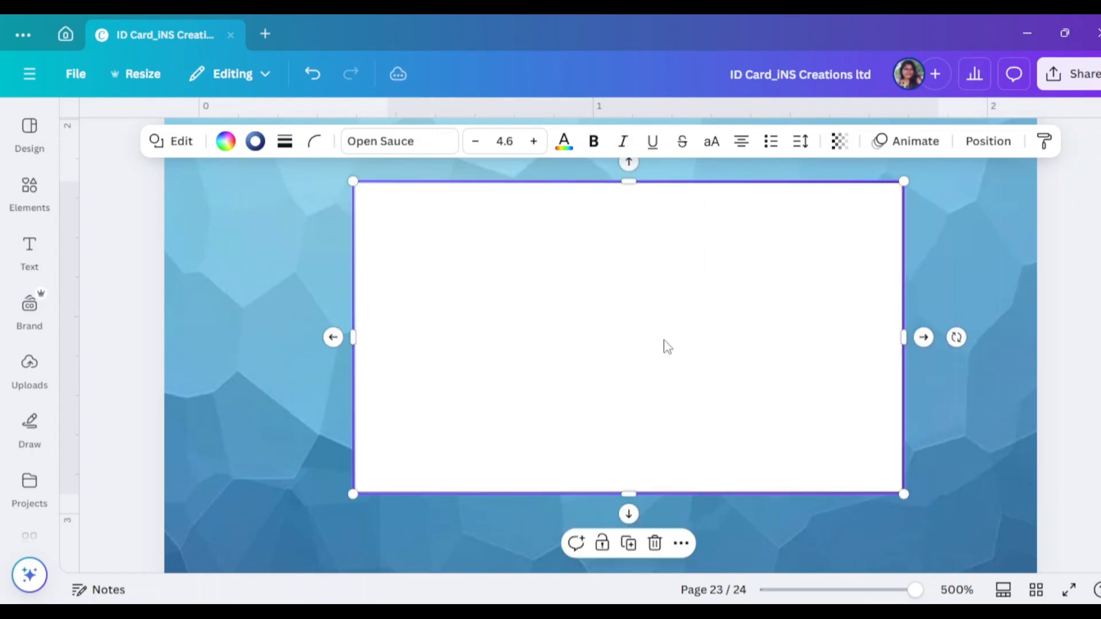
Paste the ID details group from clipboard history onto the white card
key(super+v)
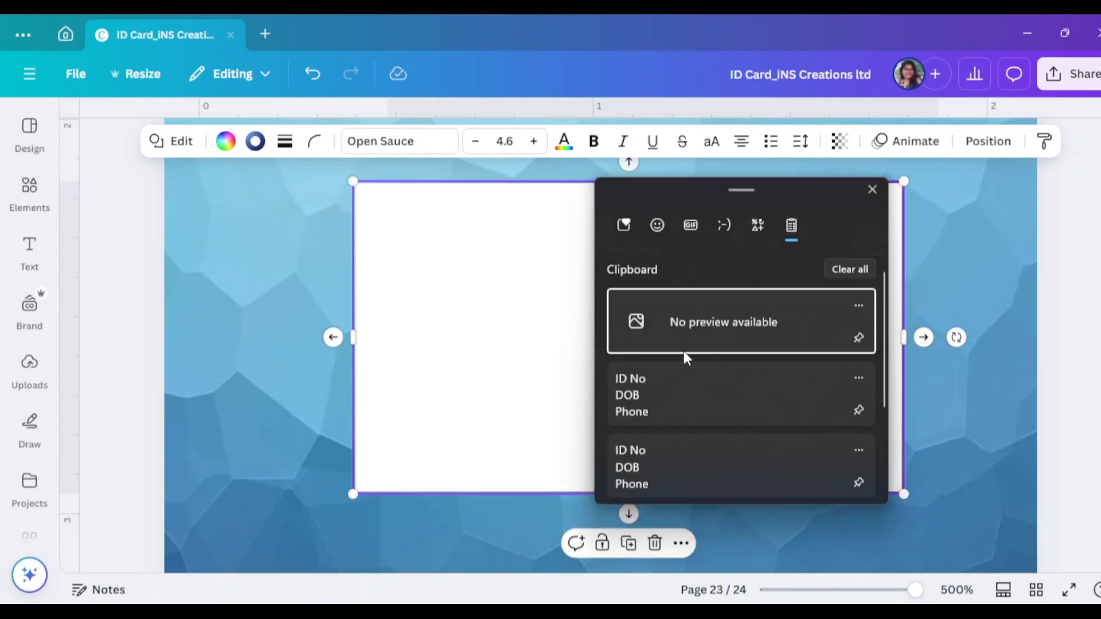
click(684, 394)
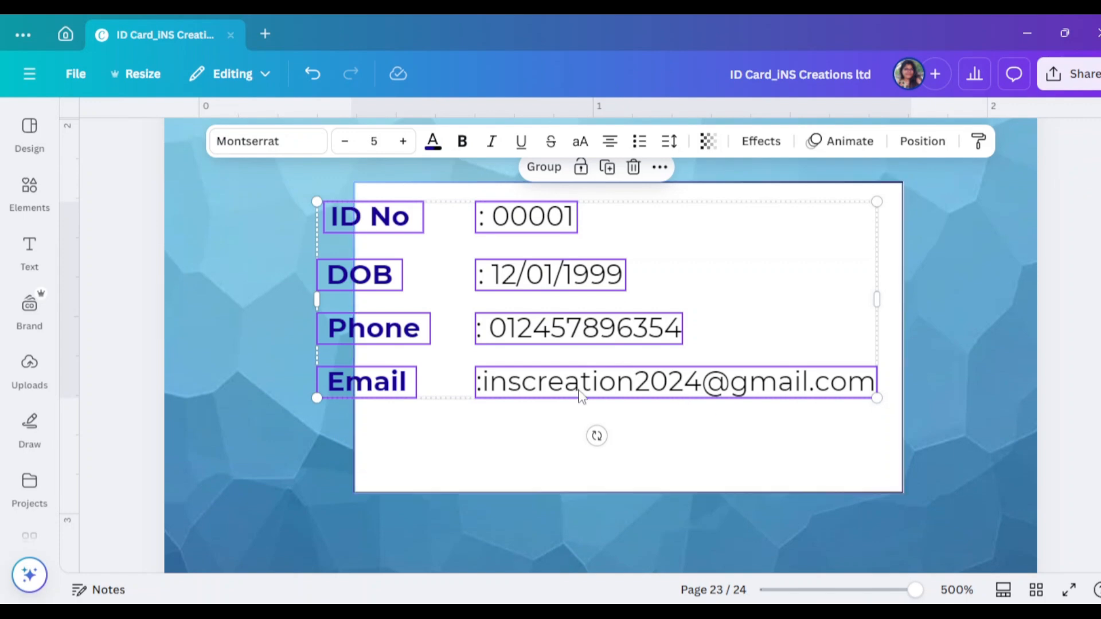
drag(583, 396, 628, 412)
Resize the white card to fit the details and set corner rounding to 11
click(826, 488)
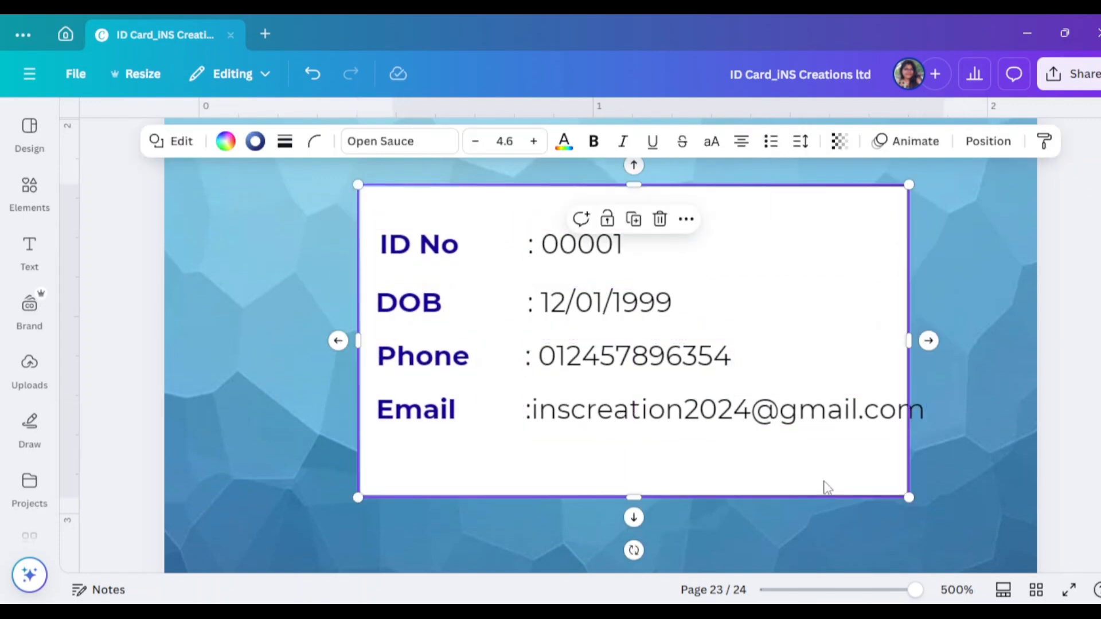
drag(911, 340, 939, 349)
drag(647, 495, 641, 459)
drag(646, 185, 649, 206)
click(315, 141)
mouse_move(226, 209)
mouse_down()
mouse_move(253, 210)
mouse_move(241, 215)
mouse_up()
click(749, 248)
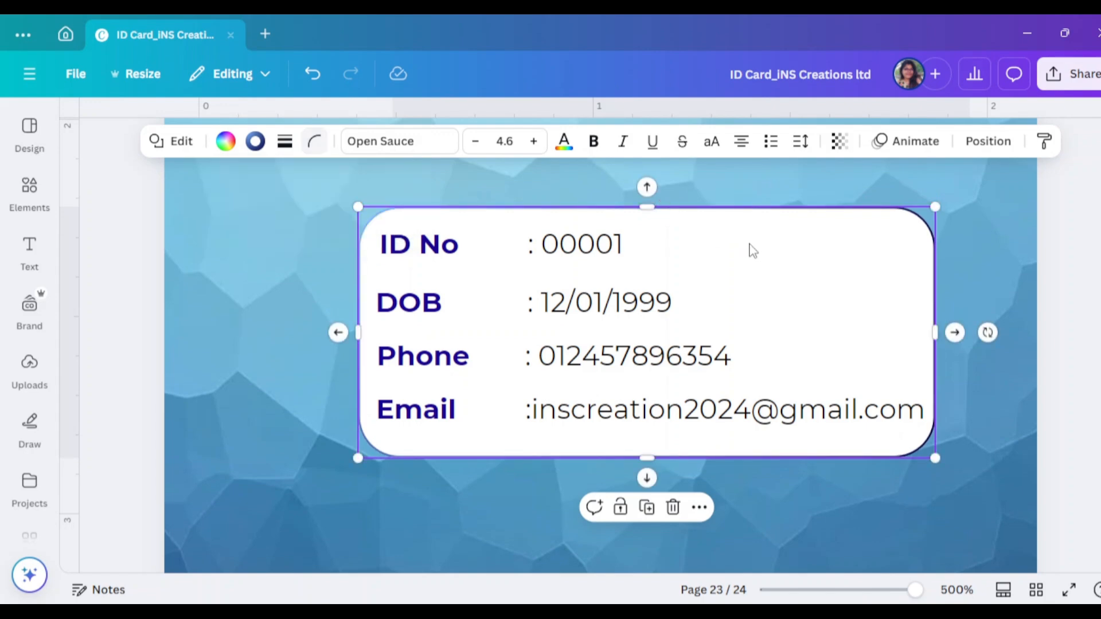
Make the white info card semi-transparent
click(838, 141)
drag(807, 207, 851, 215)
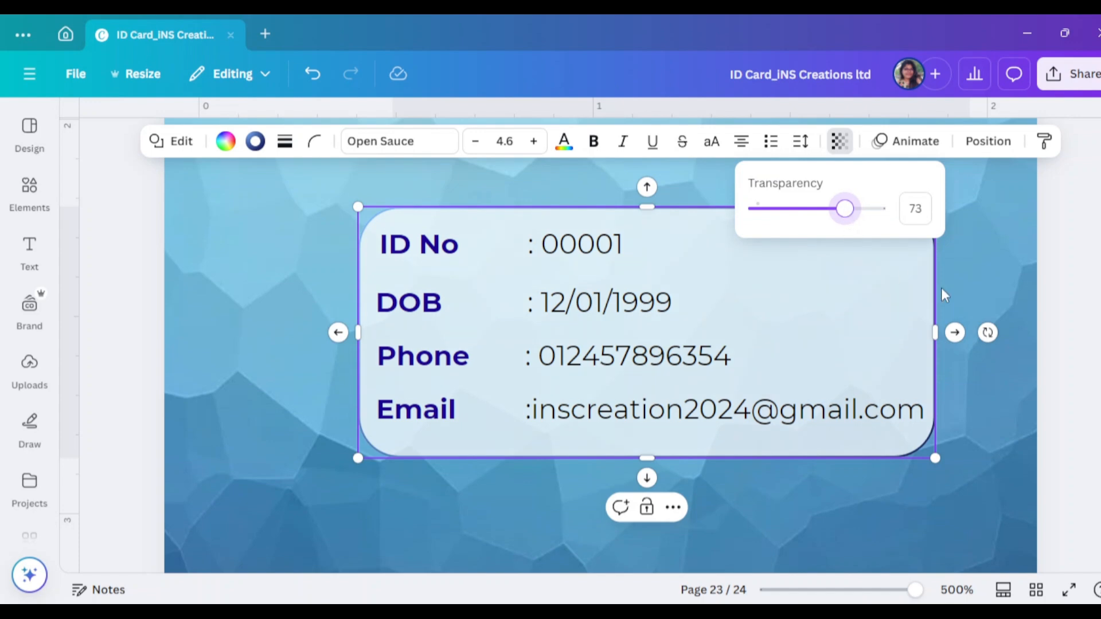
click(1075, 341)
Group the info card with its text and centre it horizontally on the page
click(552, 246)
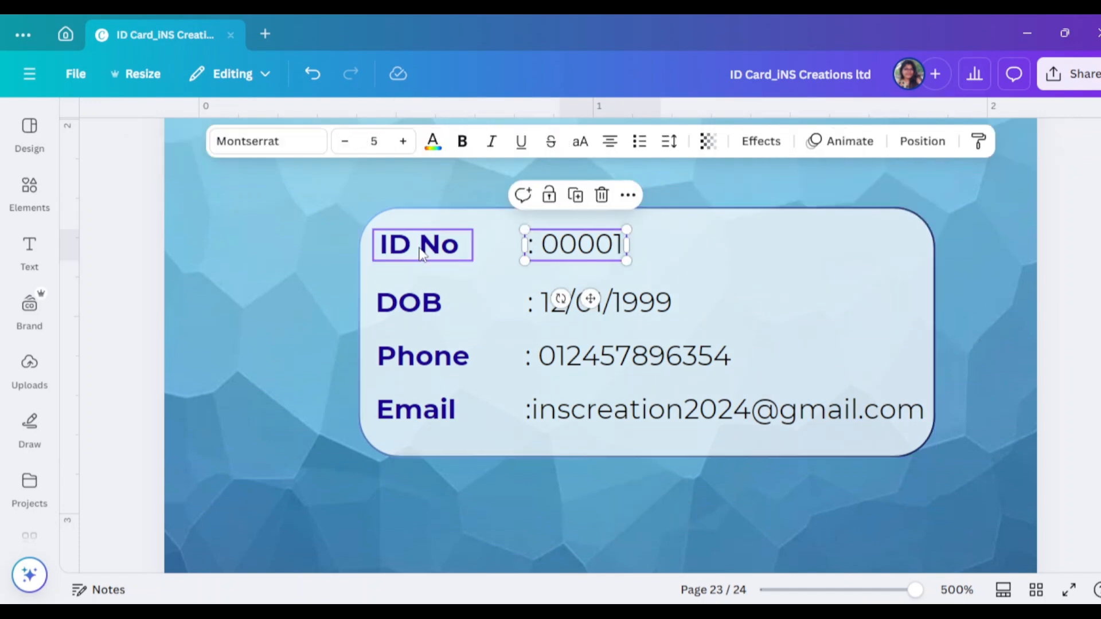
click(421, 250)
drag(238, 217, 901, 416)
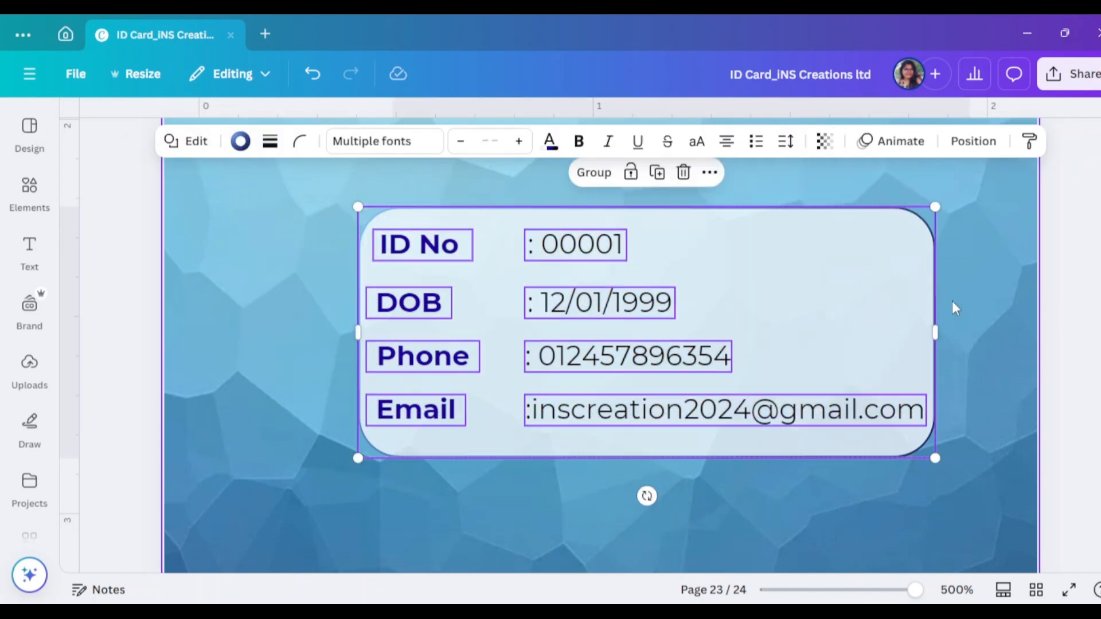
click(592, 172)
click(946, 150)
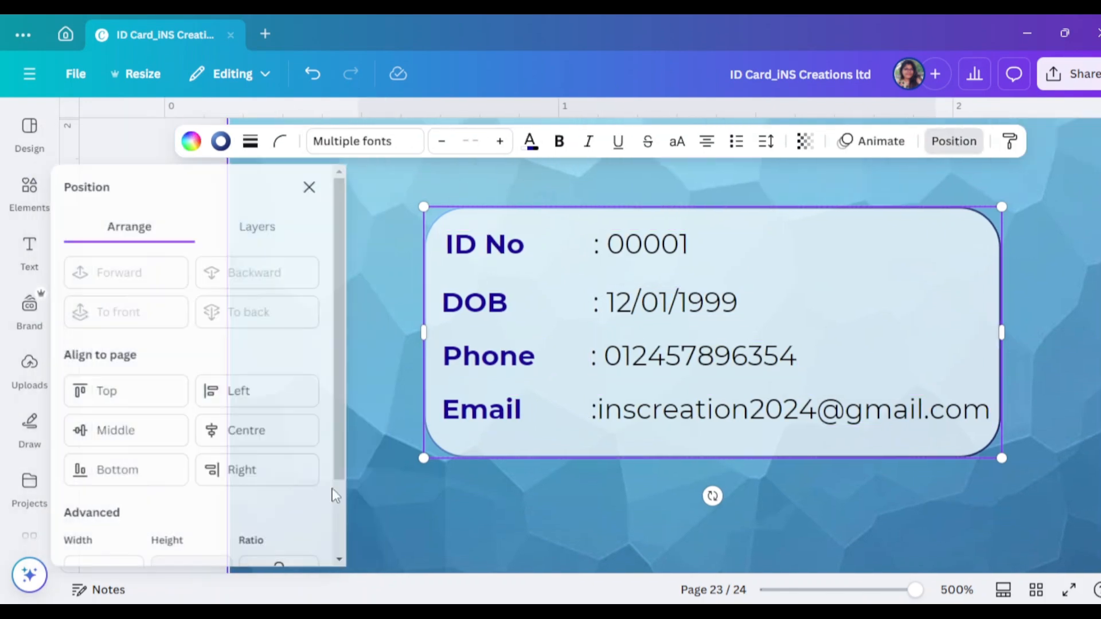
click(276, 427)
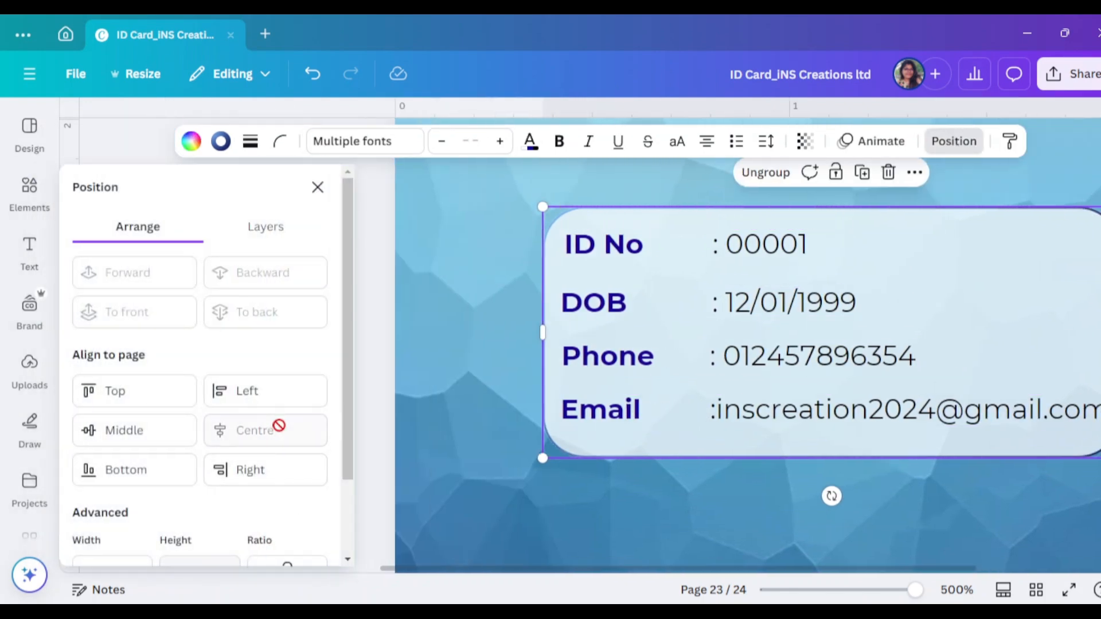
click(322, 191)
scroll(858, 405, up, 2)
scroll(857, 406, down, 2)
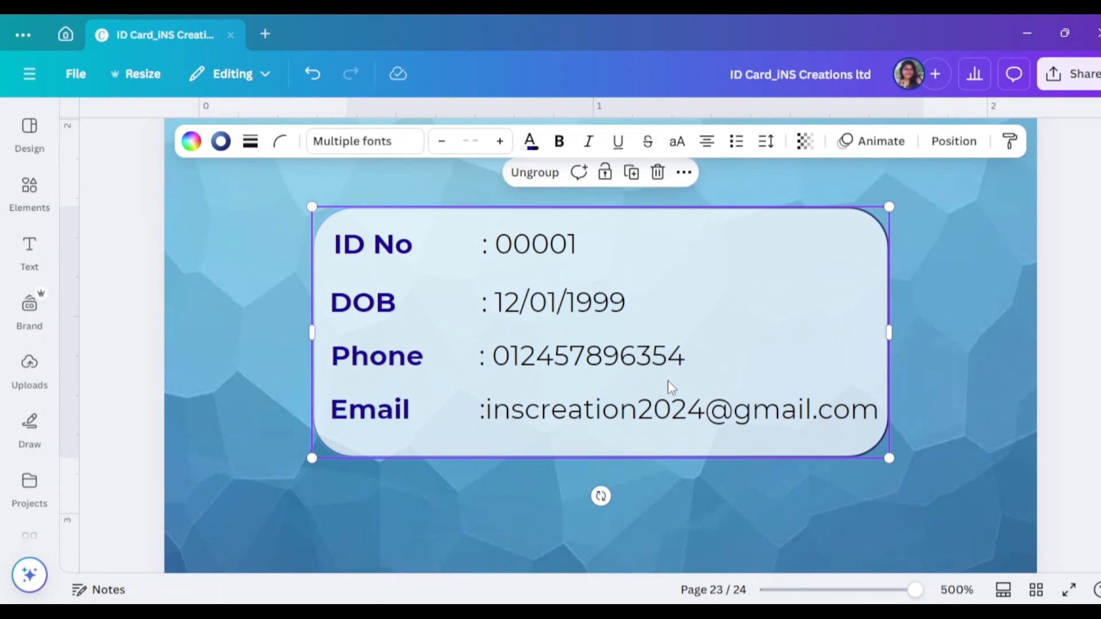
scroll(723, 413, up, 5)
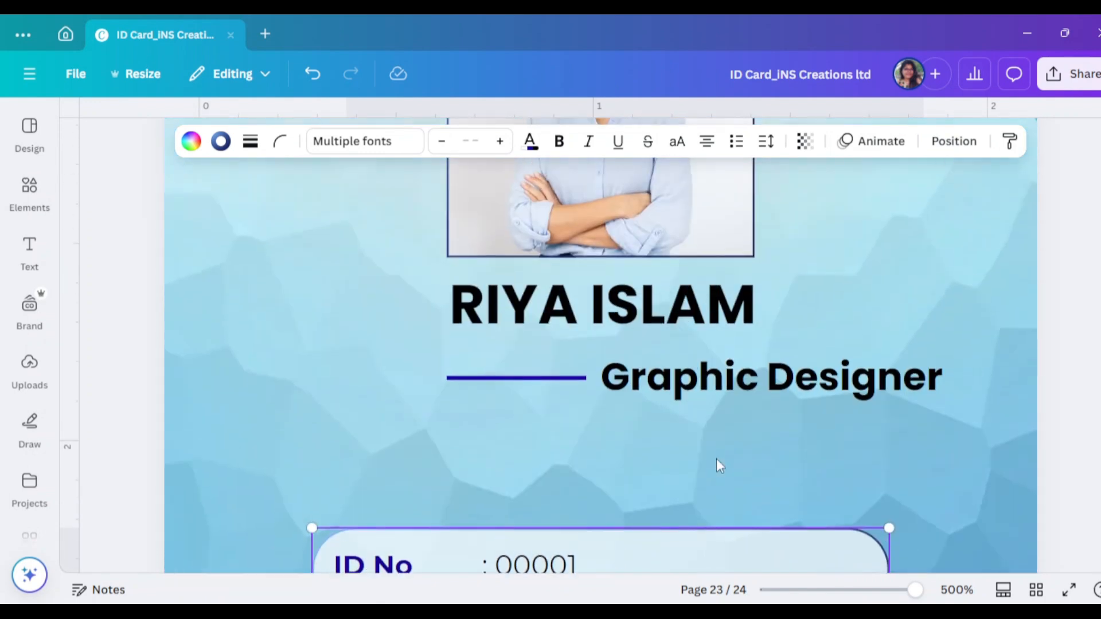
drag(408, 288, 534, 309)
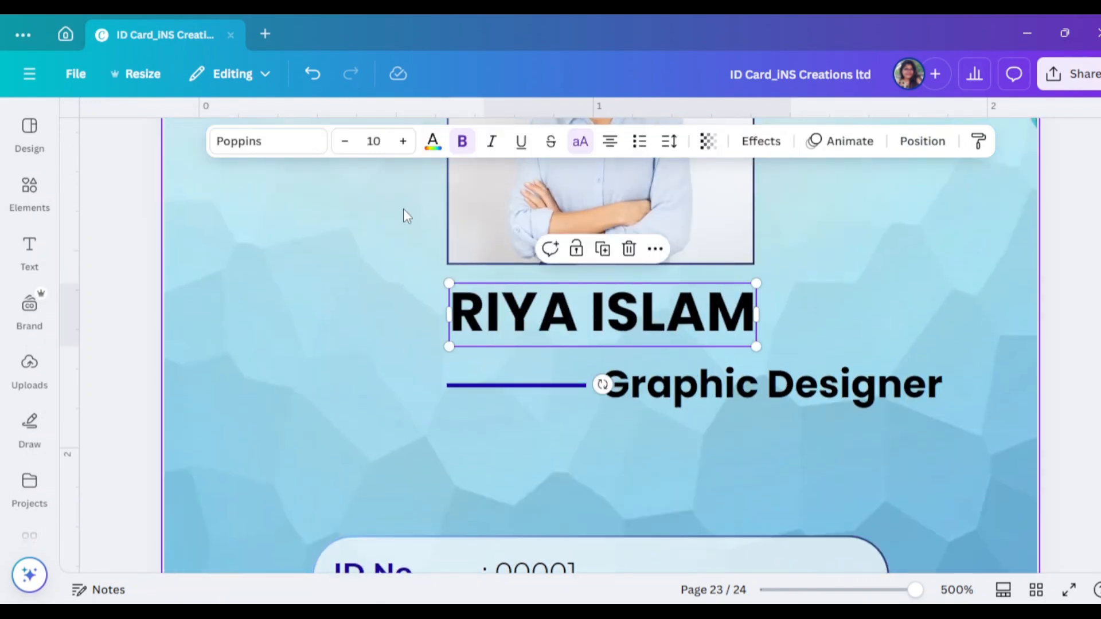
drag(406, 208, 488, 314)
click(952, 148)
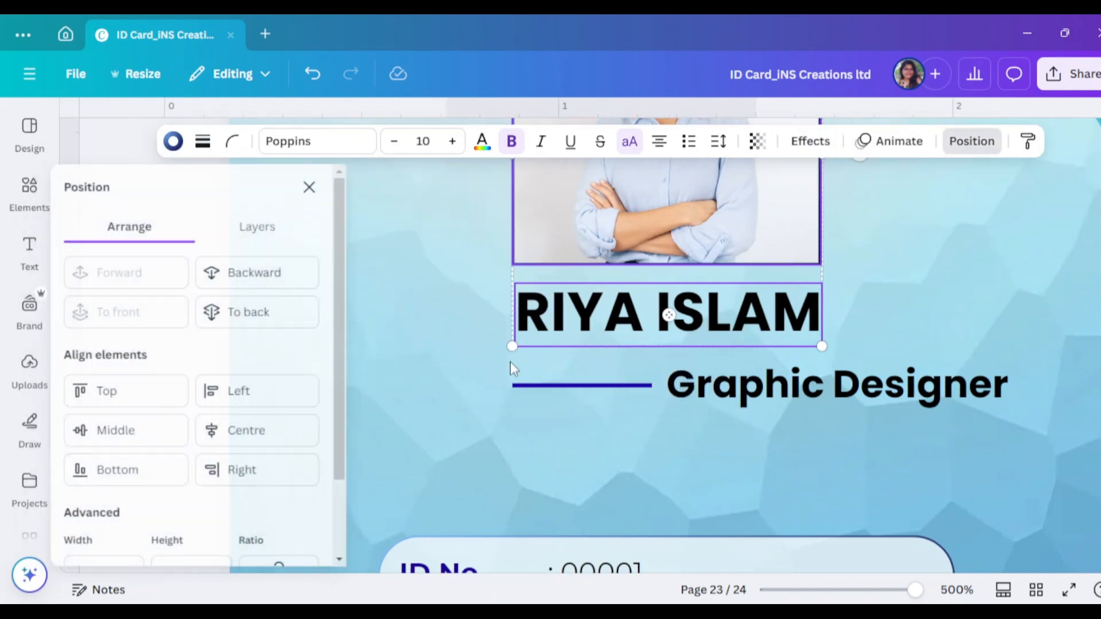
click(317, 187)
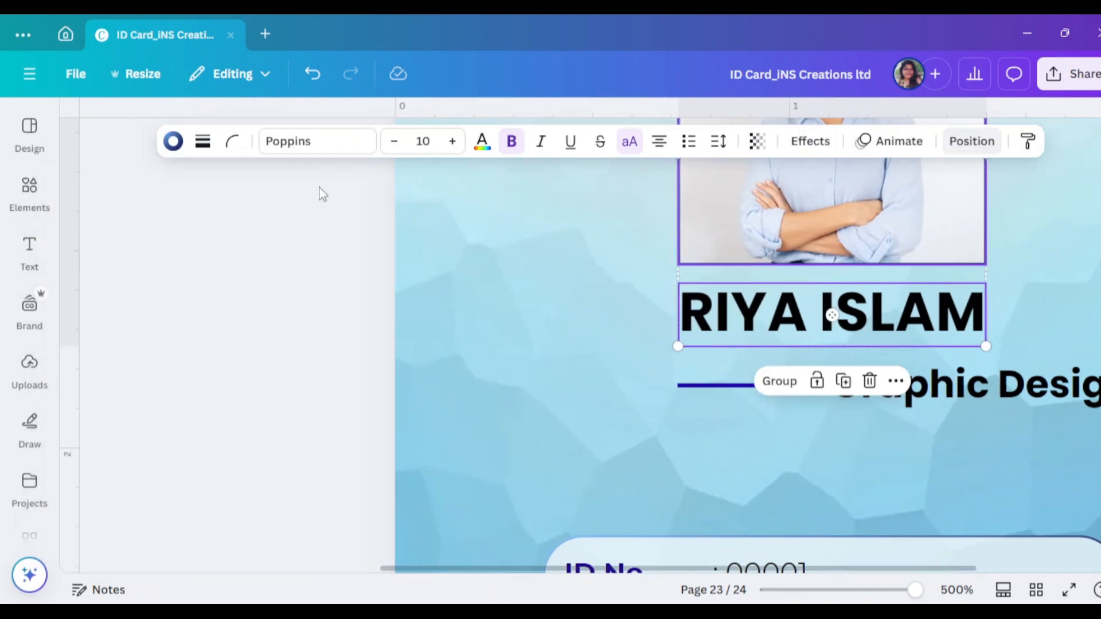
click(547, 380)
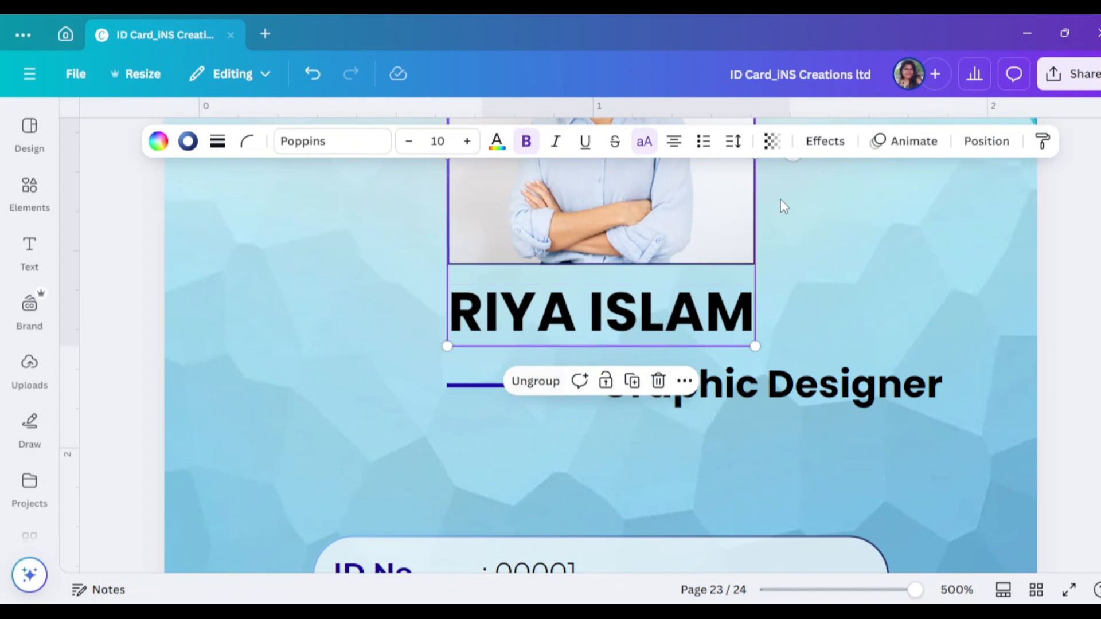
click(977, 148)
click(244, 431)
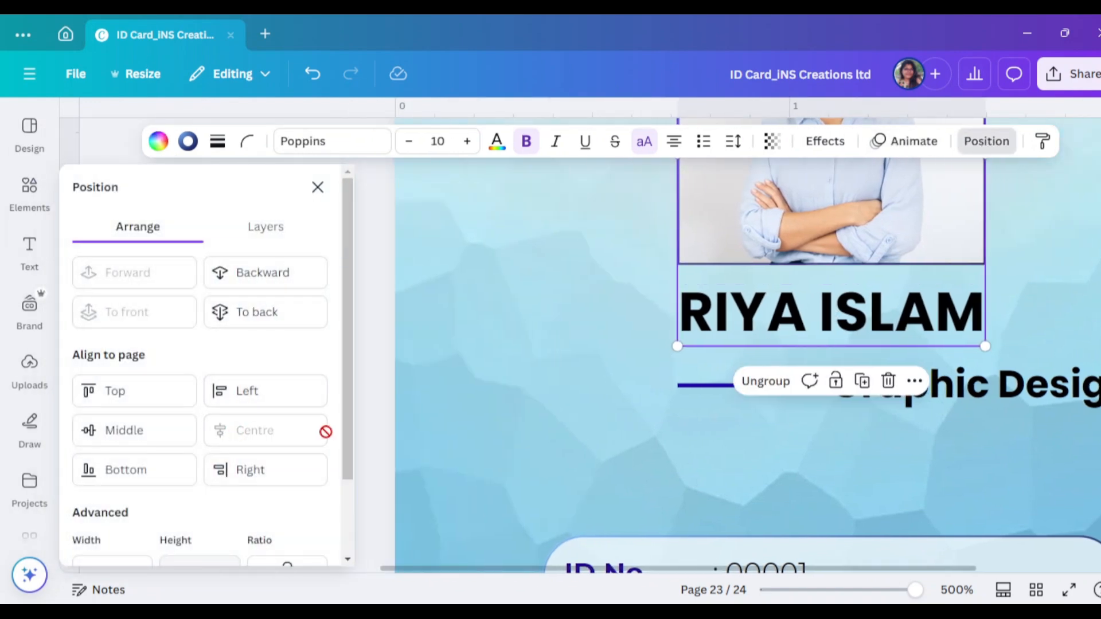
click(317, 187)
Preview the finished ID card front in full-screen Present mode
scroll(707, 378, down, 3)
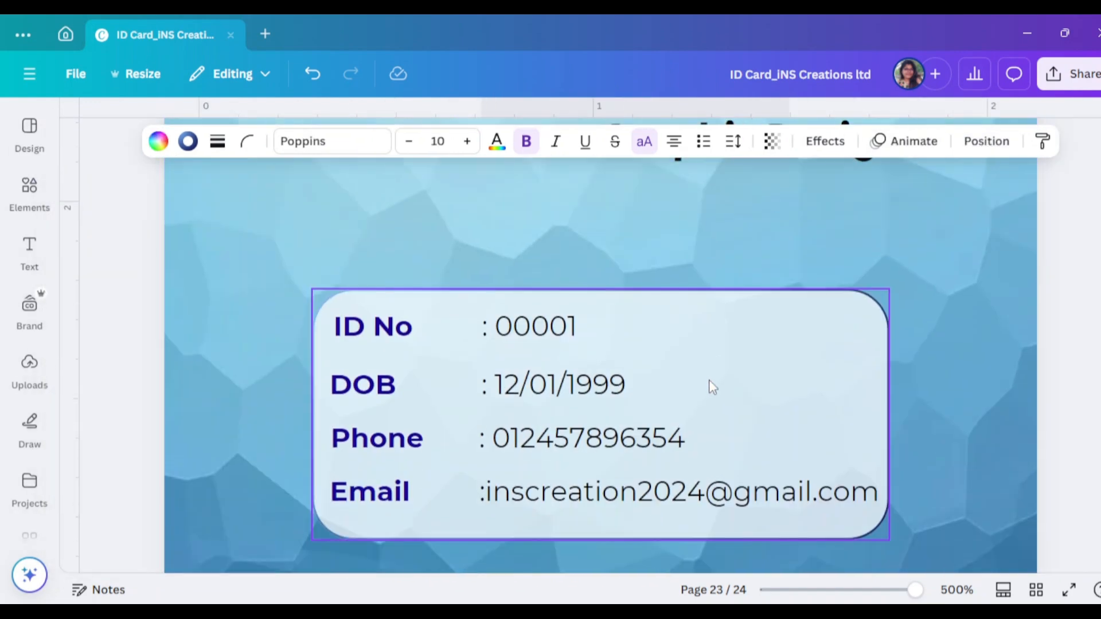
scroll(709, 382, up, 4)
scroll(711, 387, down, 4)
click(1069, 592)
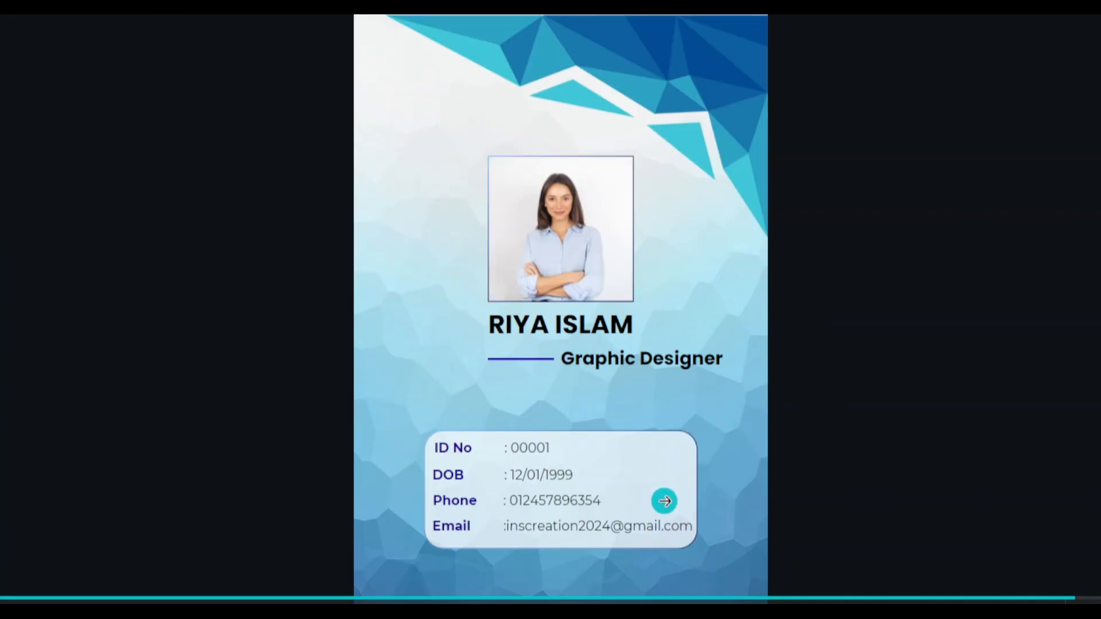
key(Escape)
scroll(658, 467, down, 5)
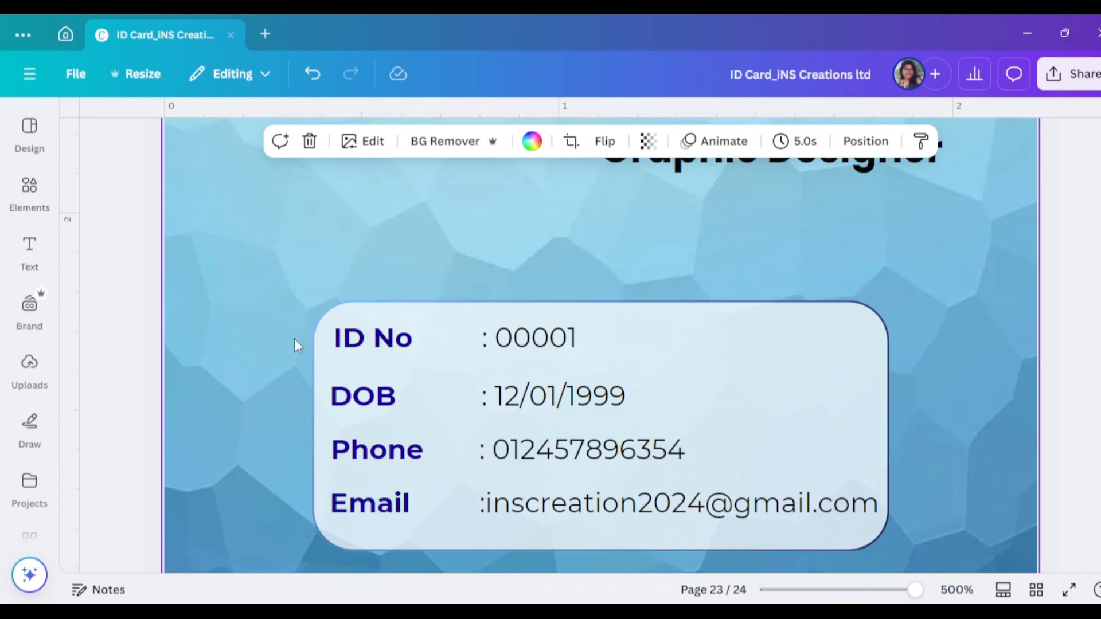
Move the contact-details box higher on the card
drag(278, 331, 860, 533)
drag(829, 491, 842, 444)
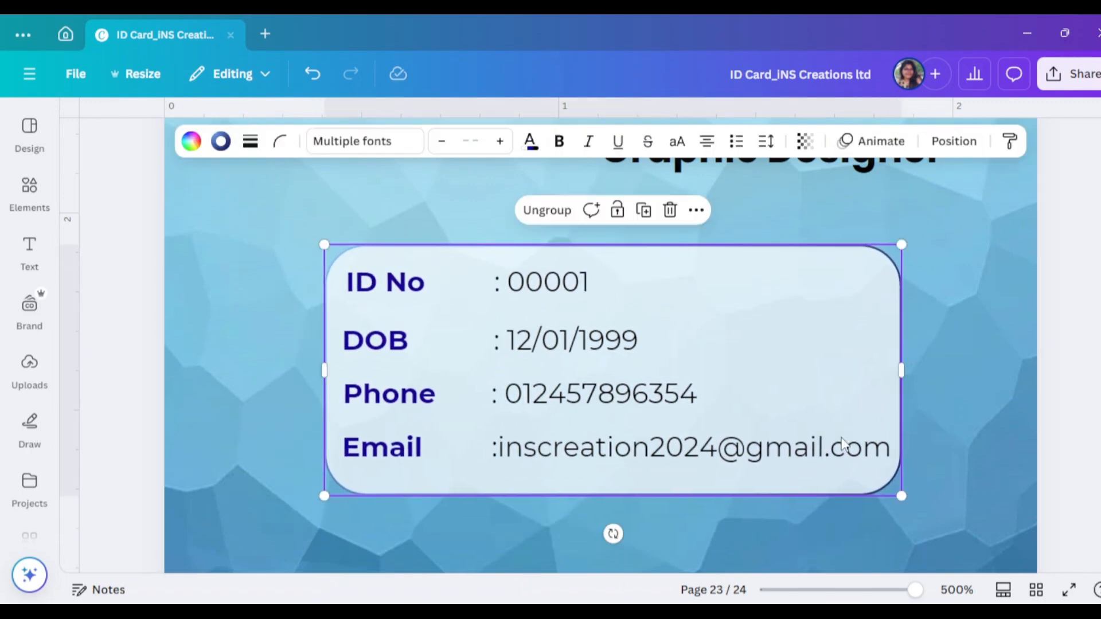
scroll(728, 410, down, 4)
Add a barcode graphic from a 'bar code' Elements search below the Email box
click(29, 185)
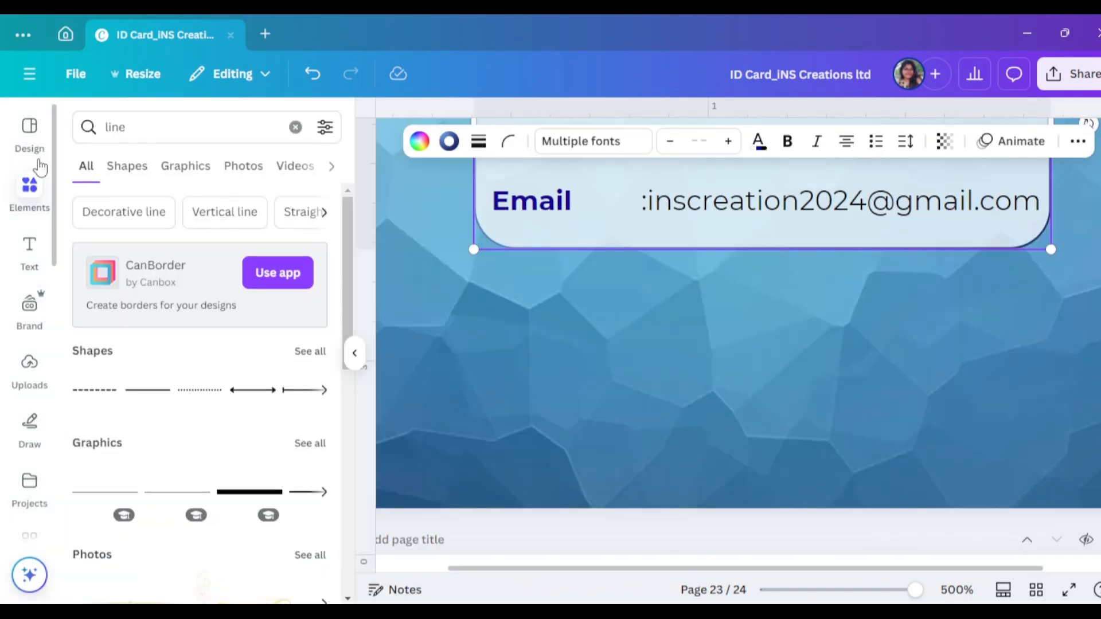
click(171, 129)
text(bar)
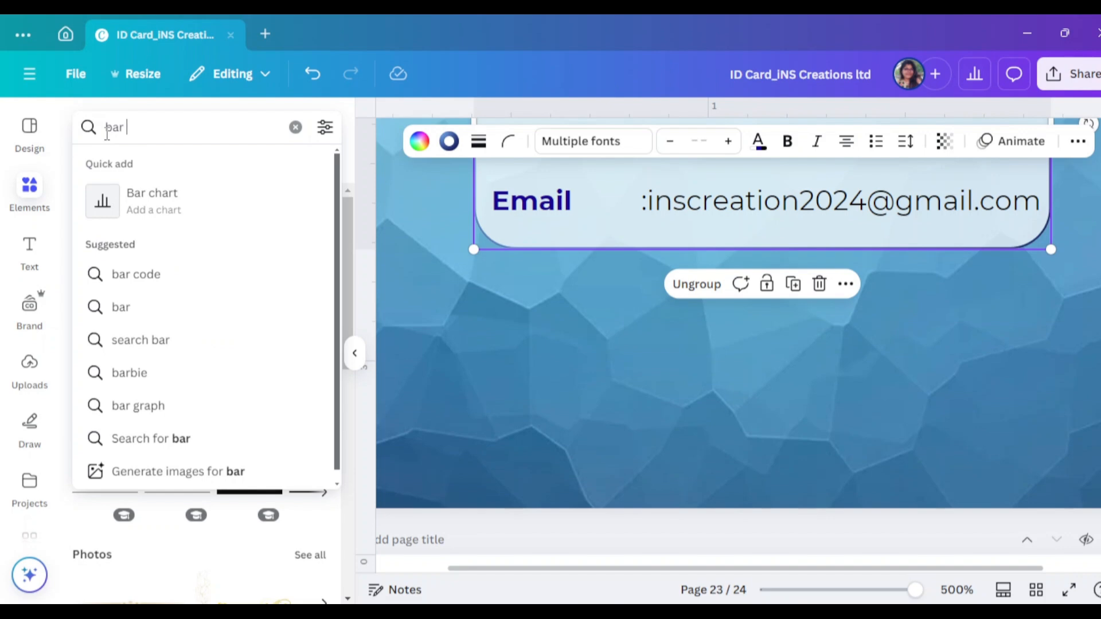
click(138, 281)
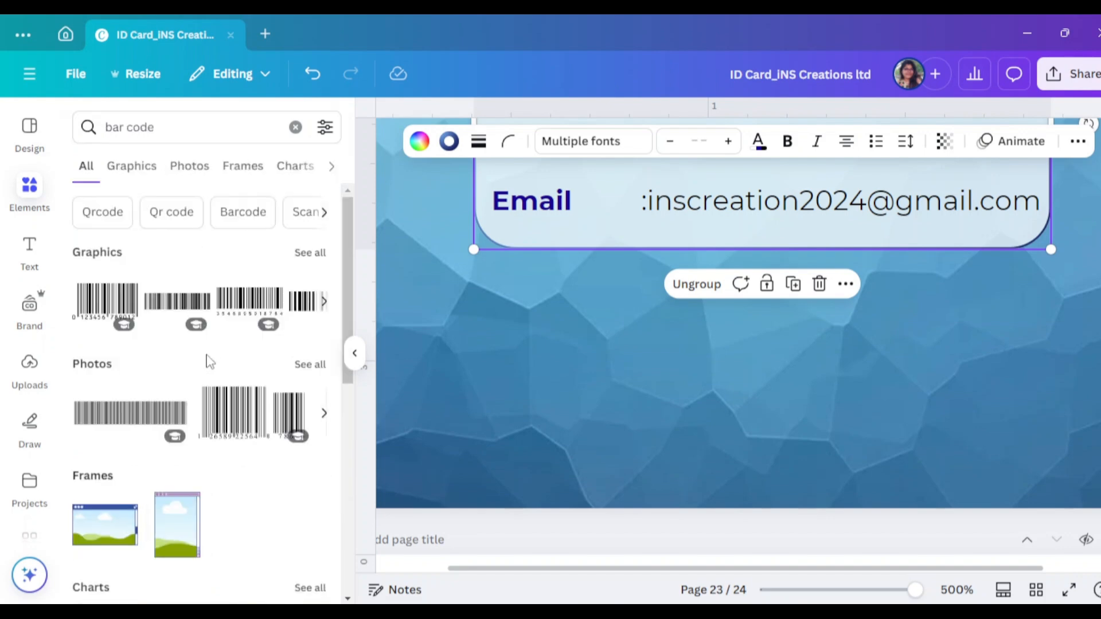
click(181, 305)
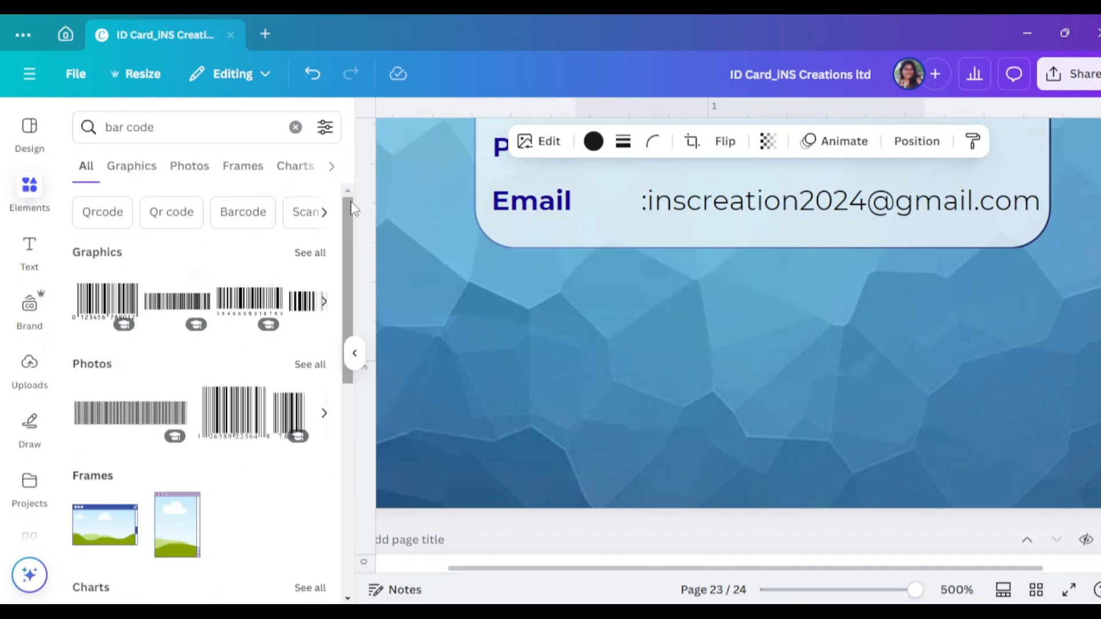
click(354, 353)
scroll(786, 404, up, 9)
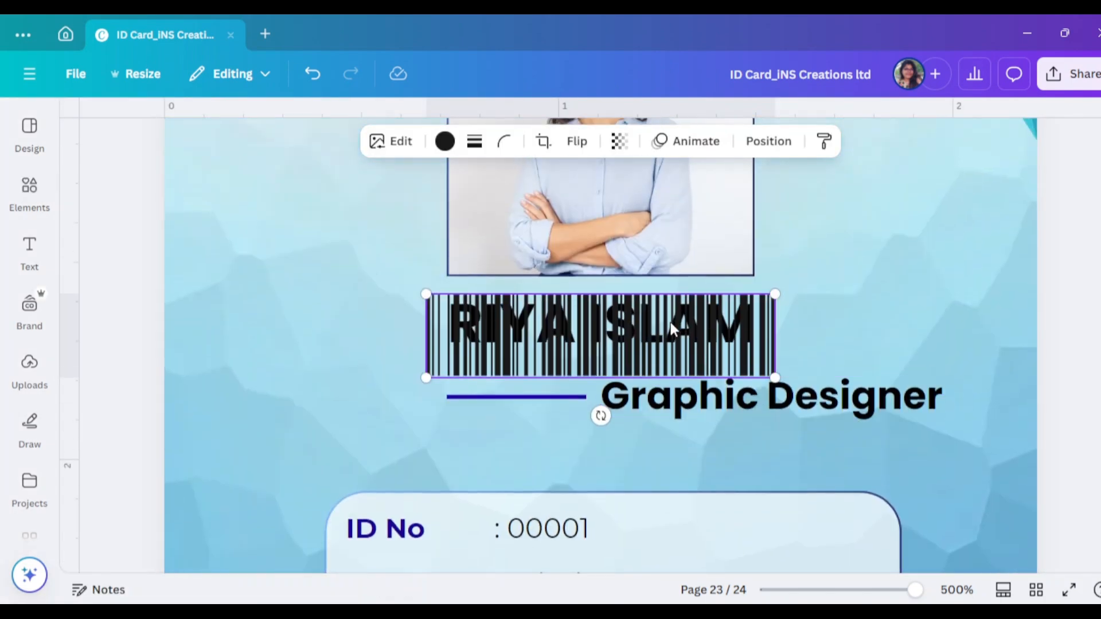
drag(670, 322, 674, 393)
click(461, 312)
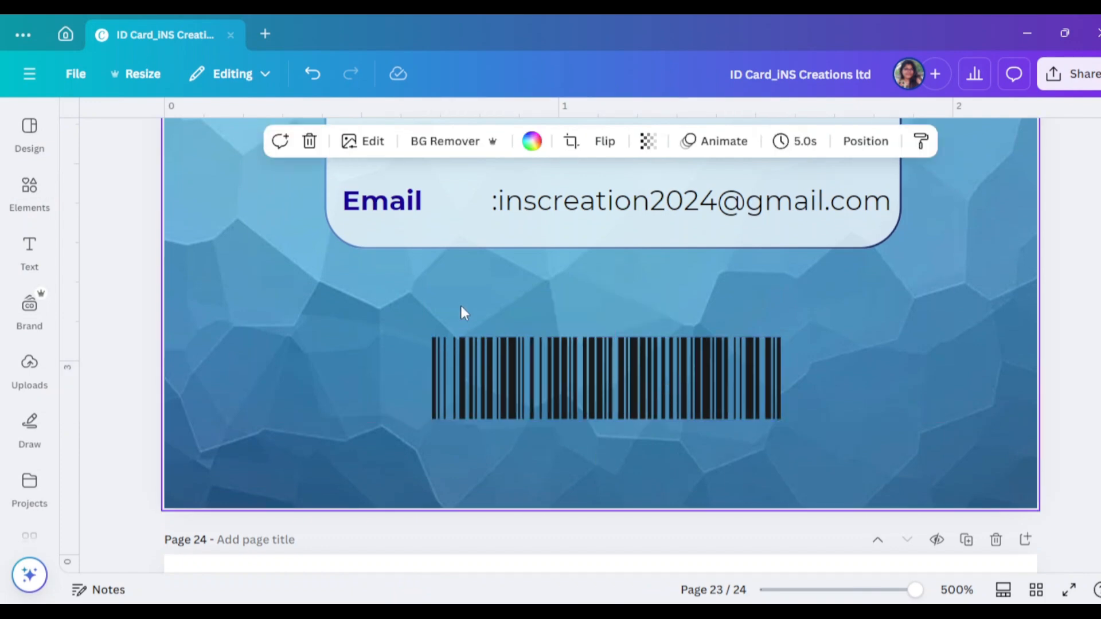
Search Elements for 'shape' and add a square to the card
click(29, 185)
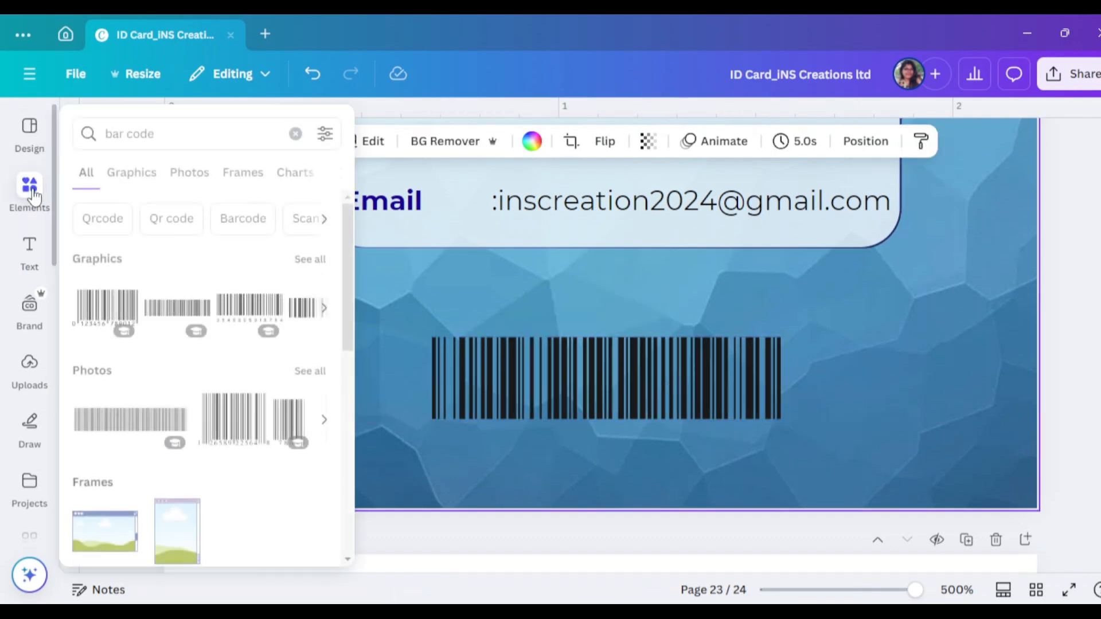
click(78, 126)
text(d)
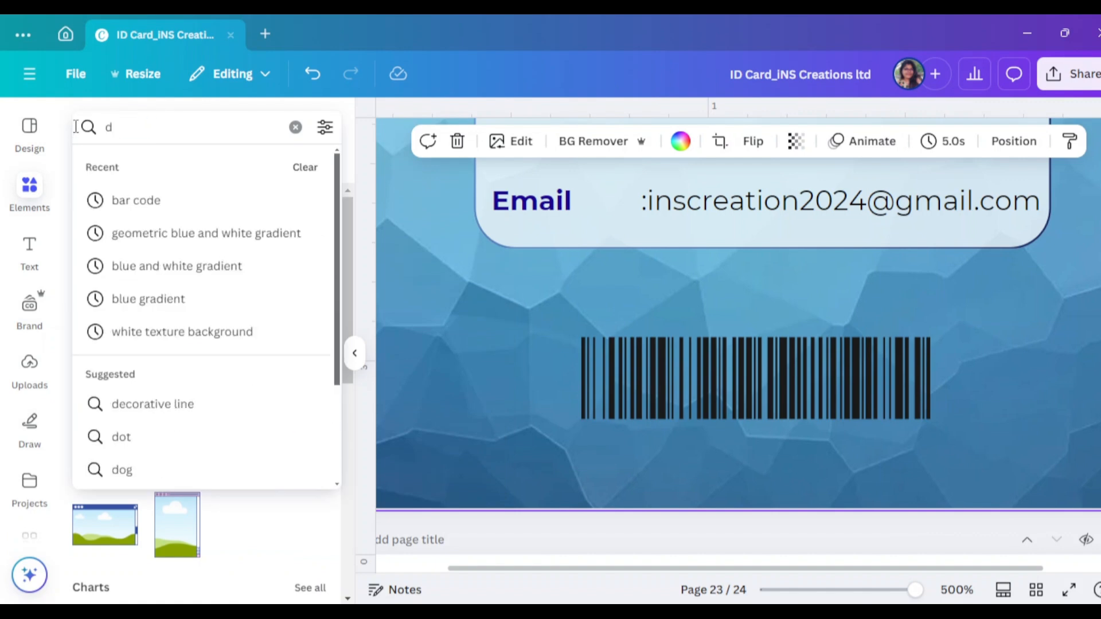
key(BackSpace)
text(shape)
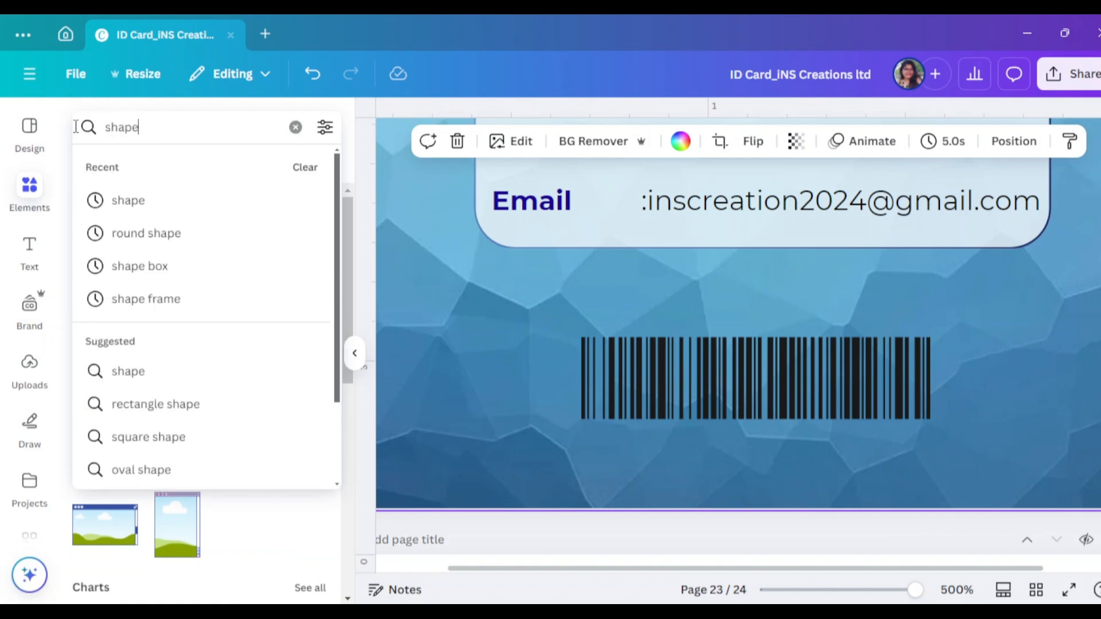
key(Return)
mouse_move(101, 295)
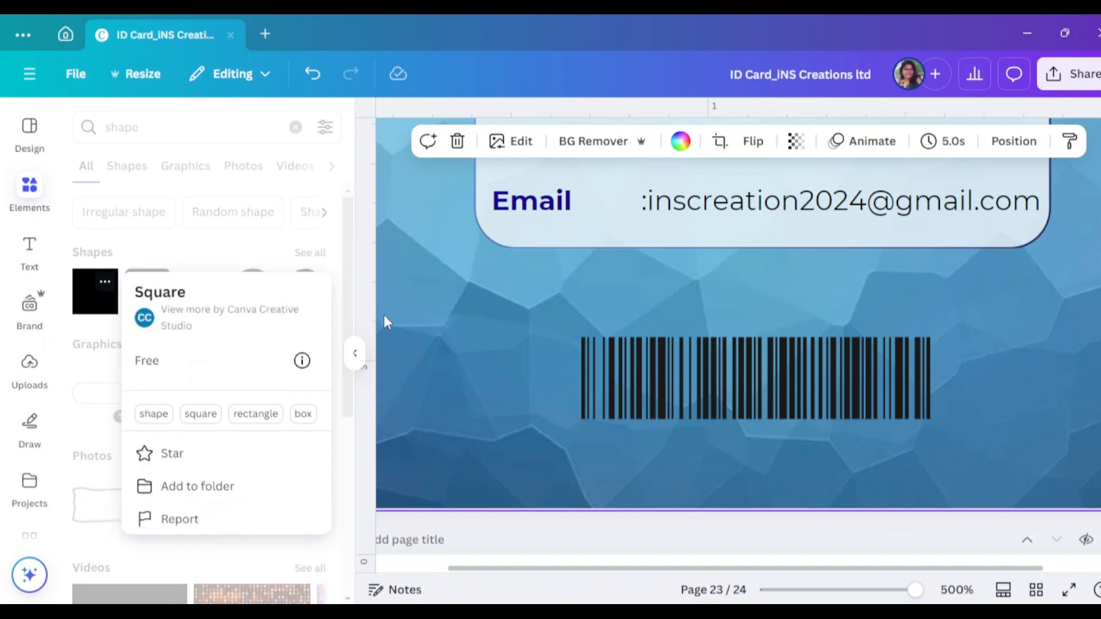
click(103, 310)
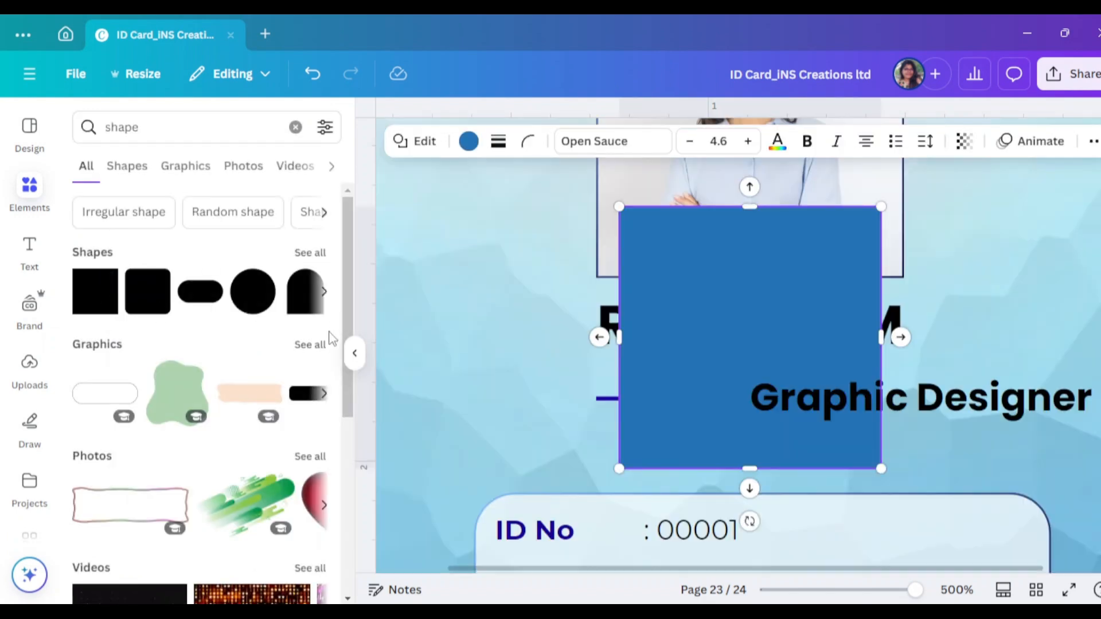
Resize the square into a rectangle around the barcode, undoing an accidental contact-box move
click(354, 353)
scroll(674, 367, down, 3)
drag(642, 287, 526, 253)
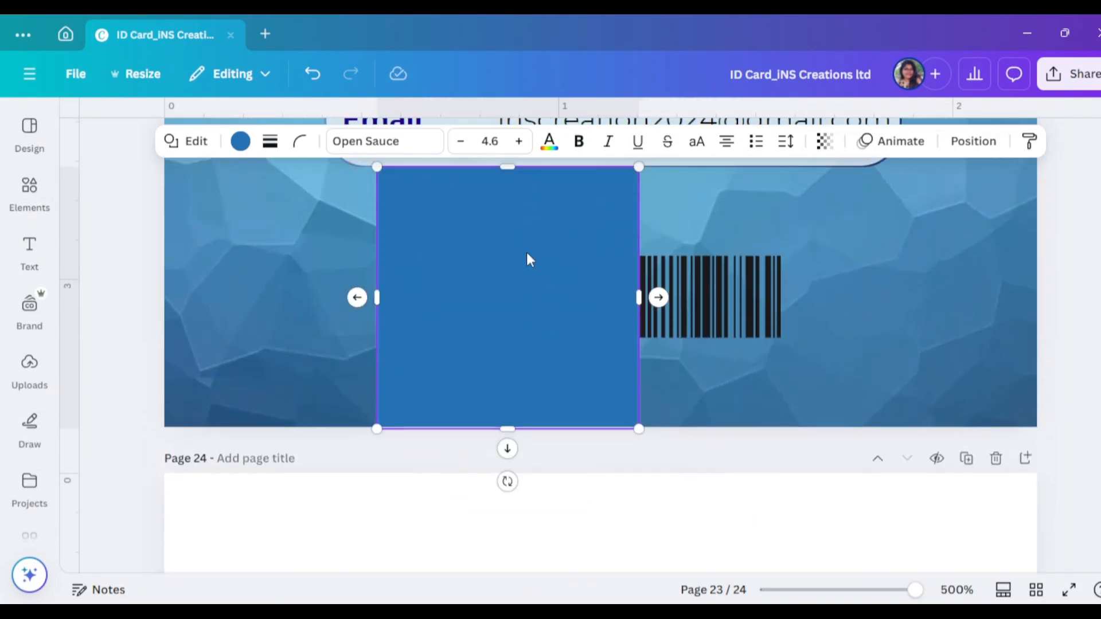
drag(504, 427, 507, 375)
scroll(516, 344, up, 3)
click(507, 264)
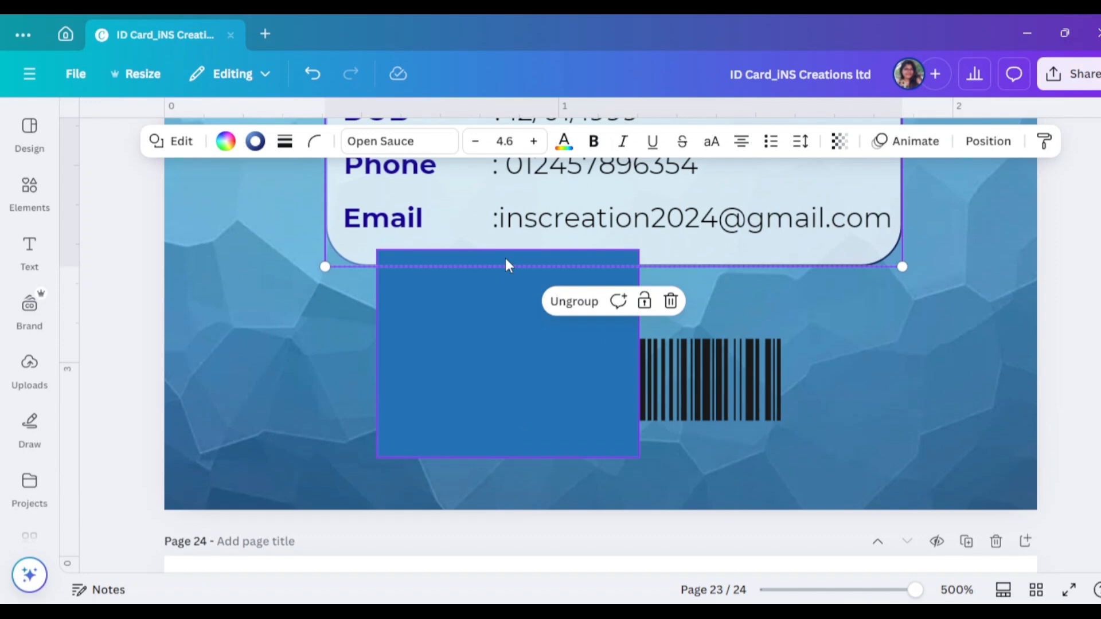
key(ctrl+z)
click(576, 361)
drag(508, 250, 508, 314)
drag(508, 458, 508, 436)
drag(639, 375, 816, 375)
Send the rectangle behind the barcode and fill it white
right_click(760, 370)
mouse_move(786, 320)
click(587, 387)
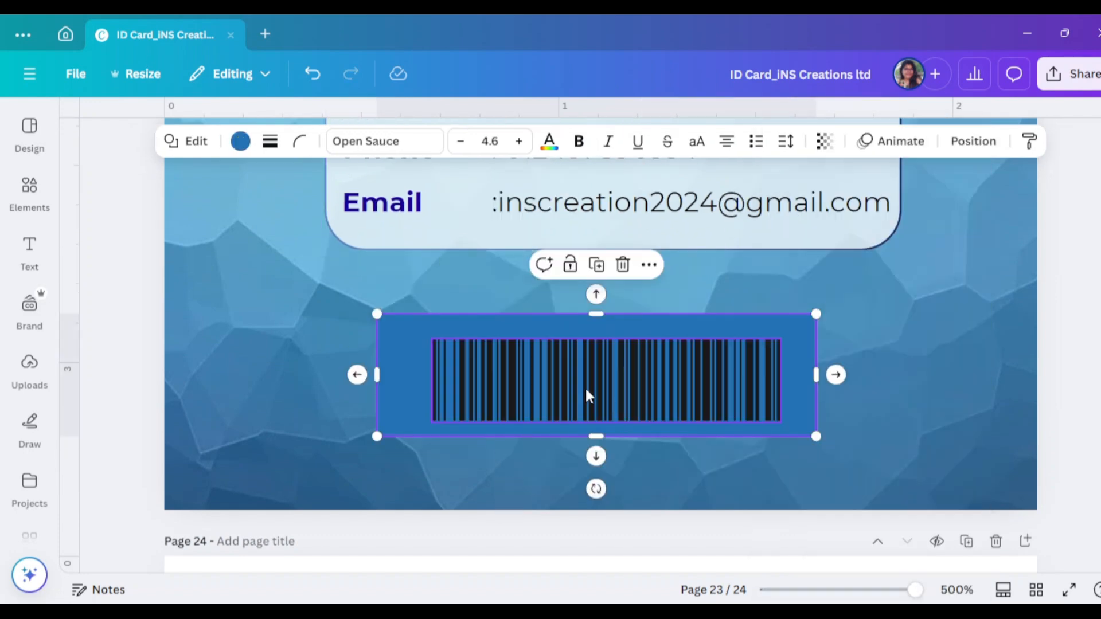
click(241, 141)
click(135, 371)
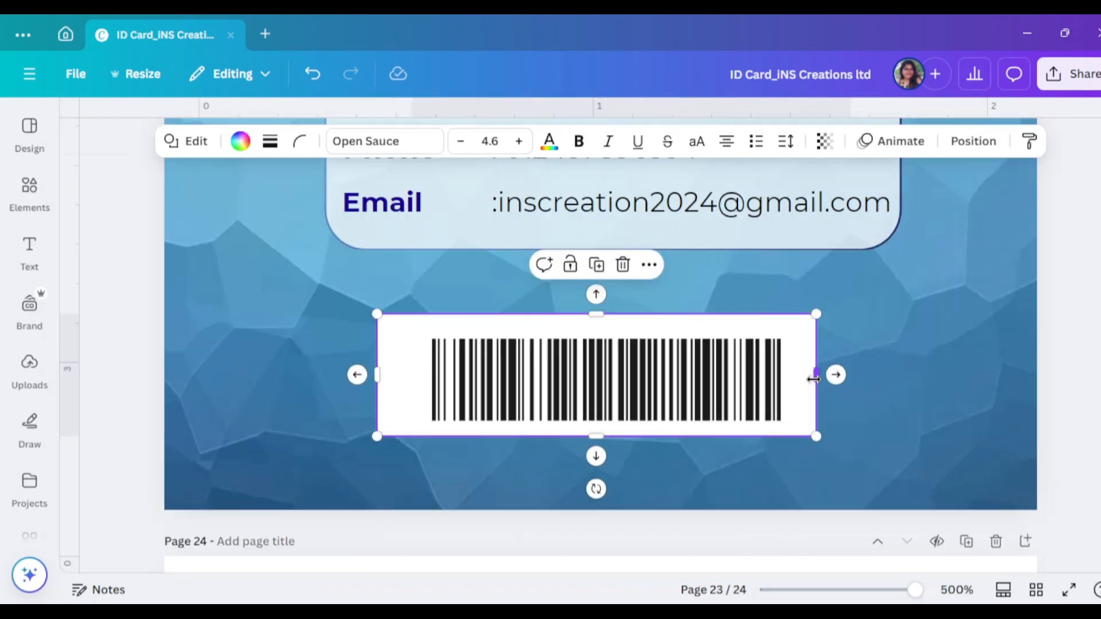
Trim the white rectangle to the barcode and group the two together
drag(816, 375, 793, 375)
drag(376, 375, 423, 375)
drag(608, 313, 615, 331)
shift+click(422, 375)
click(972, 141)
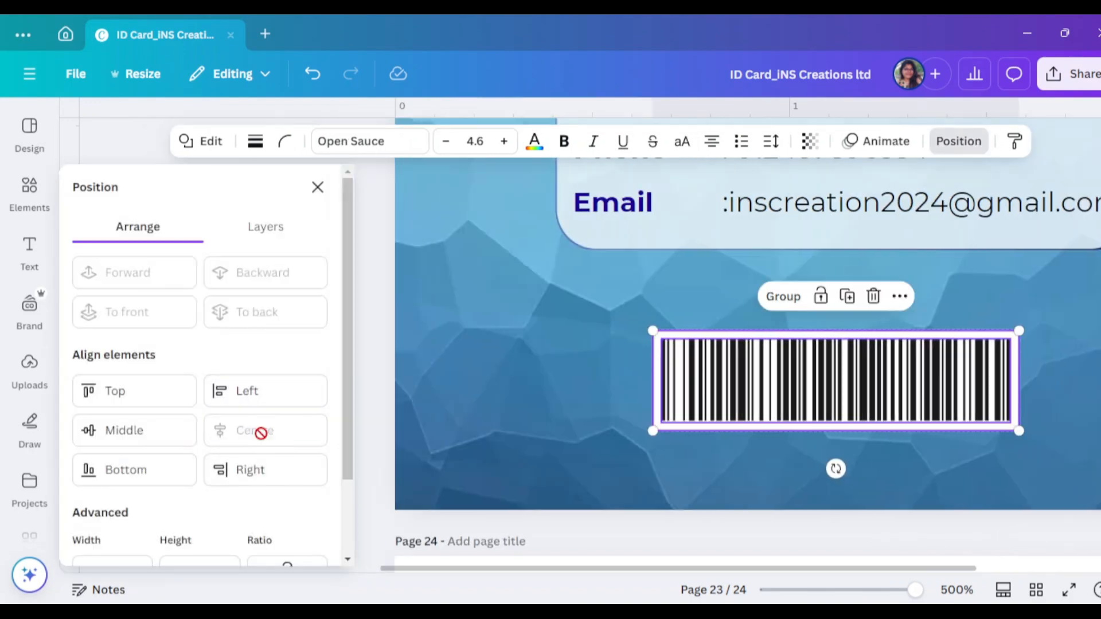
key(ctrl+g)
scroll(820, 510, up, 5)
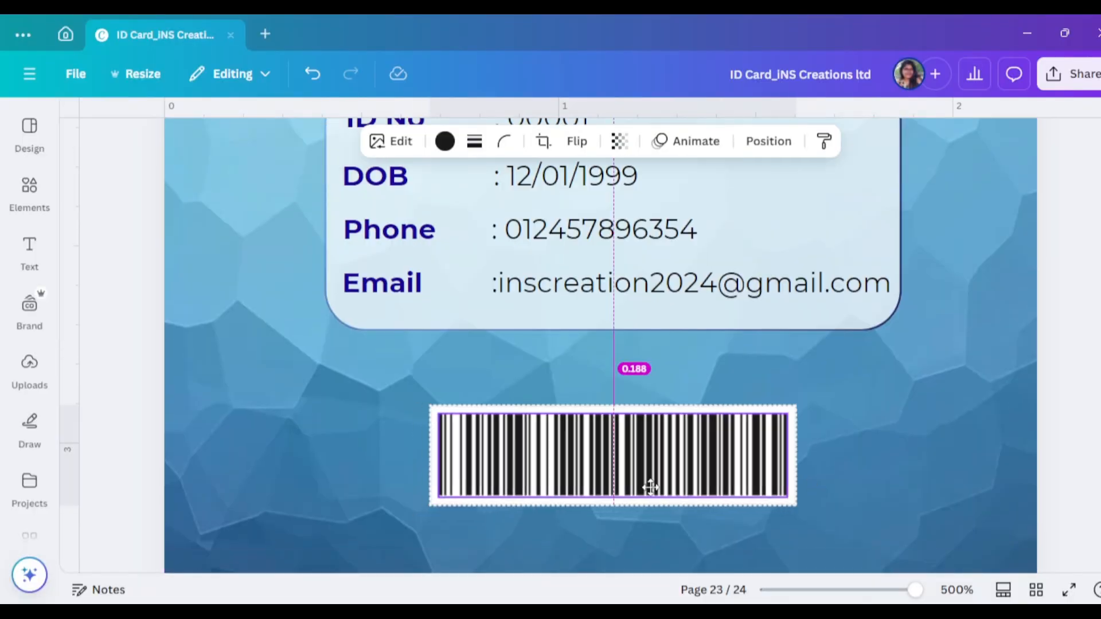
scroll(806, 521, down, 4)
Flip the blue polygon corner graphic horizontally and vertically
scroll(899, 472, down, 5)
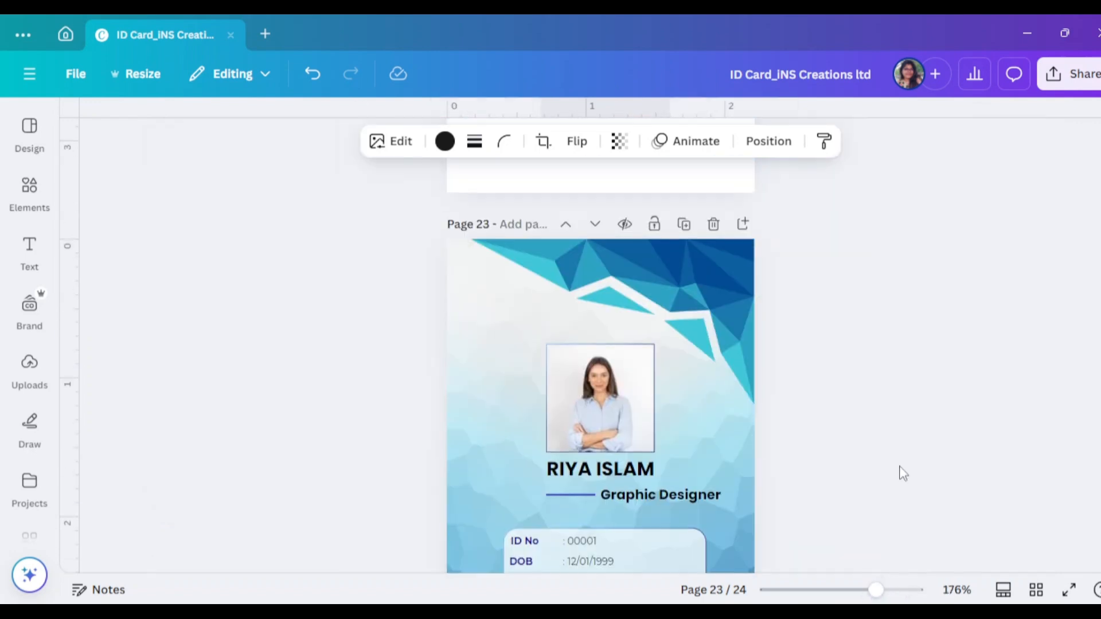
drag(718, 351, 721, 381)
scroll(722, 361, down, 6)
click(619, 141)
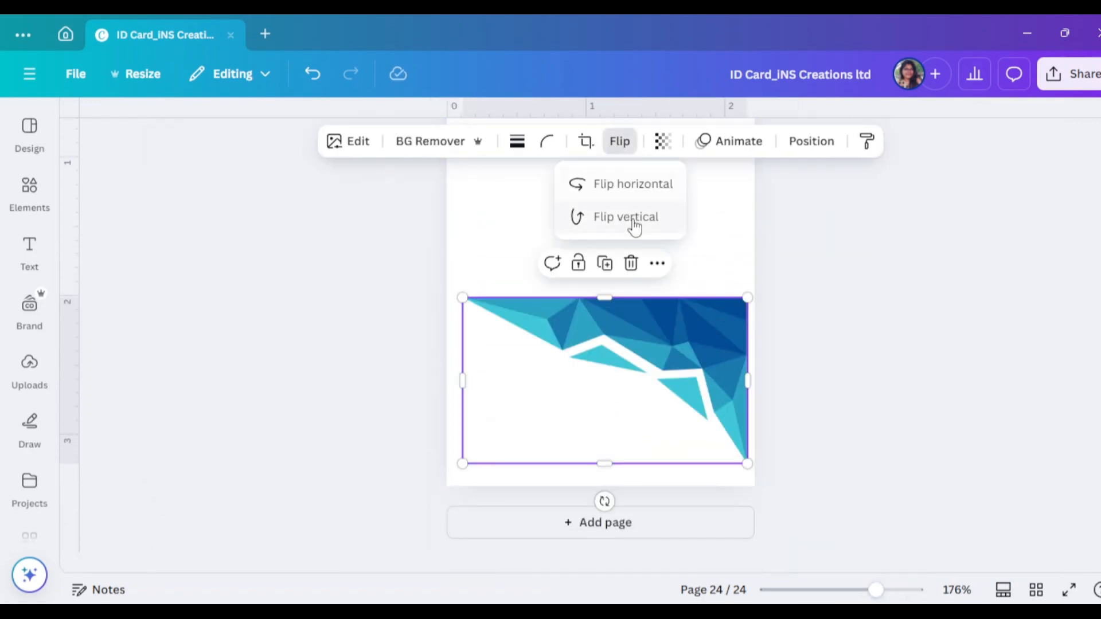
click(638, 192)
click(648, 216)
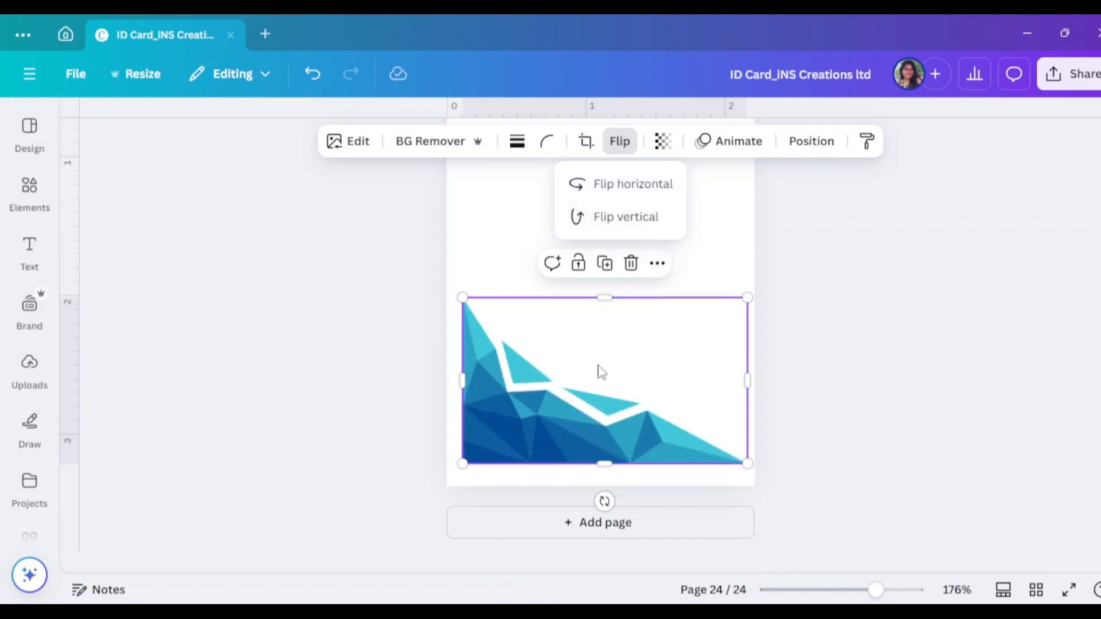
Place the corner graphic at page 24's bottom-left, sized to the page width
drag(581, 410, 555, 433)
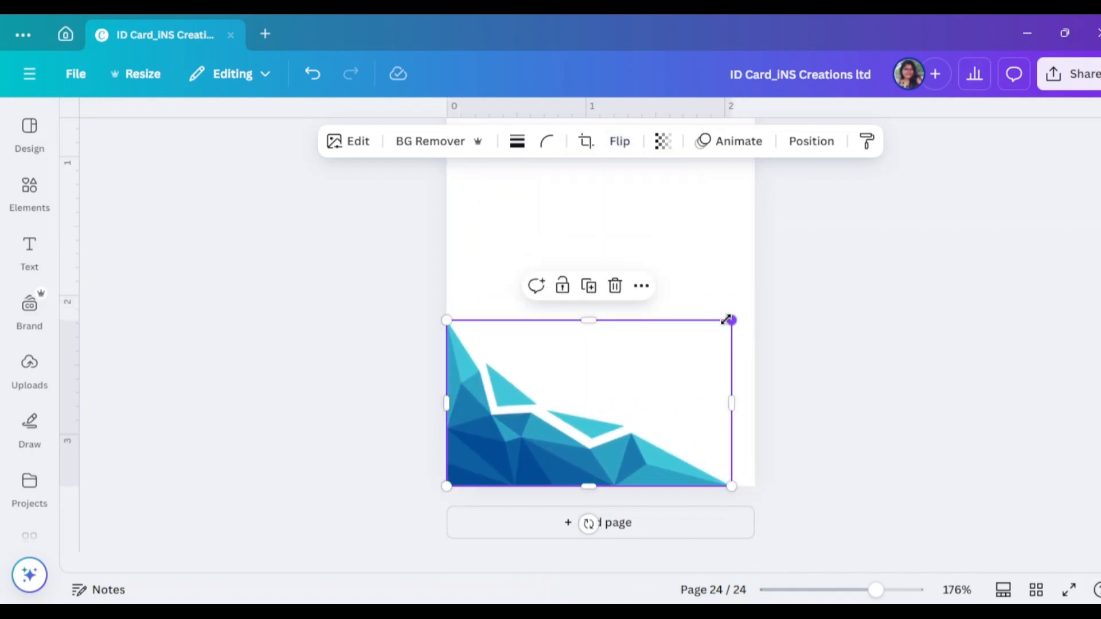
drag(731, 319, 767, 298)
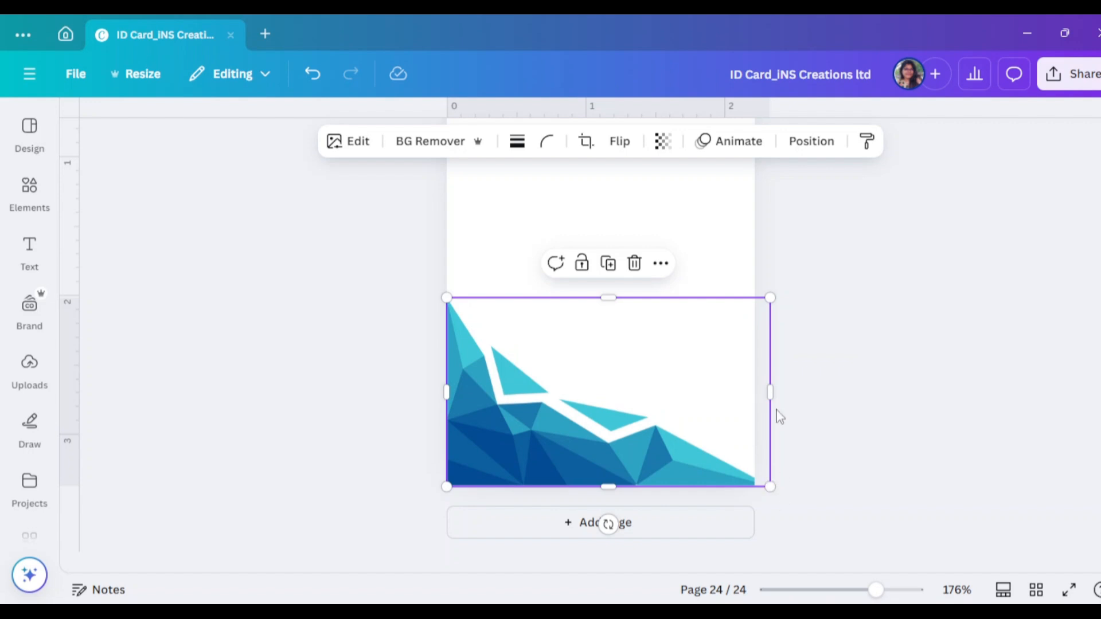
drag(766, 394, 785, 392)
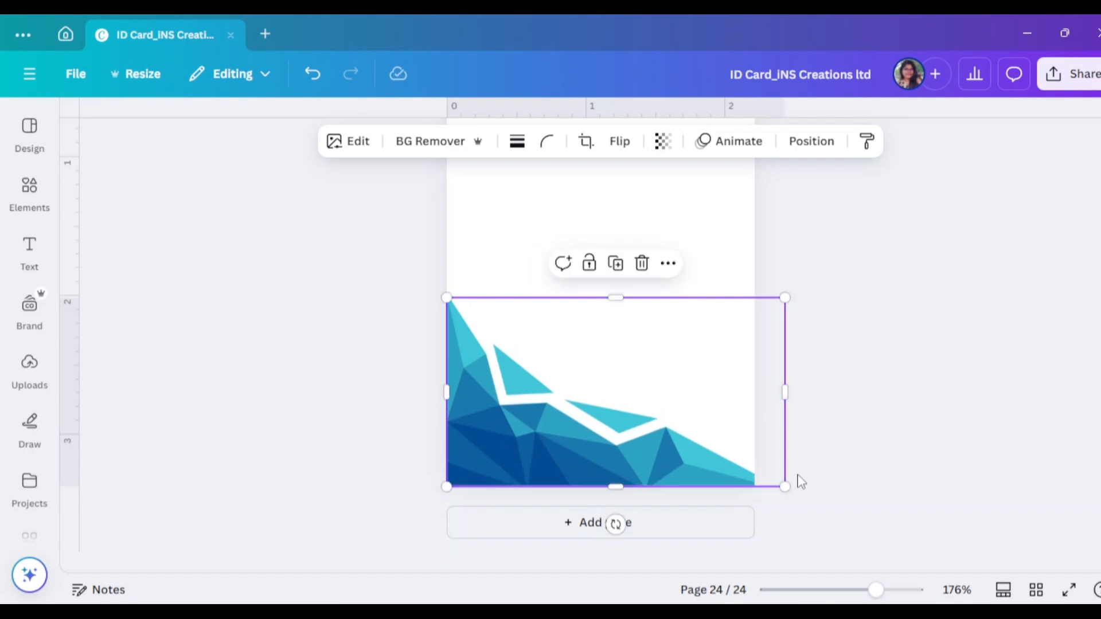
drag(782, 485, 670, 480)
click(831, 455)
Set page 23's top graphic transparency to 82
scroll(840, 457, up, 3)
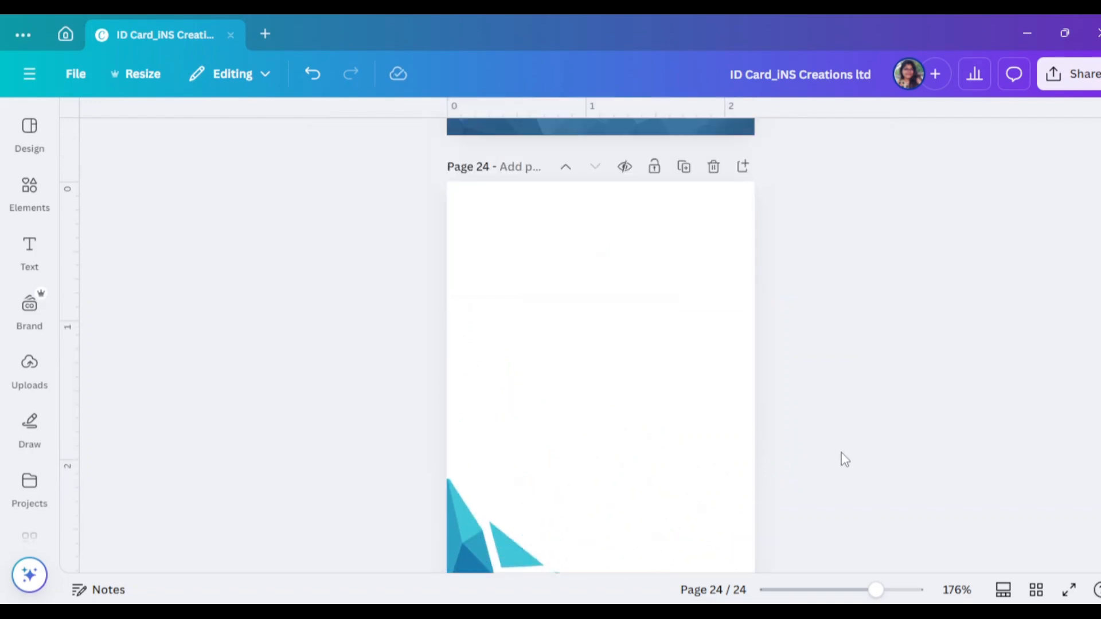
scroll(843, 462, up, 3)
click(729, 170)
click(646, 140)
drag(688, 208, 663, 209)
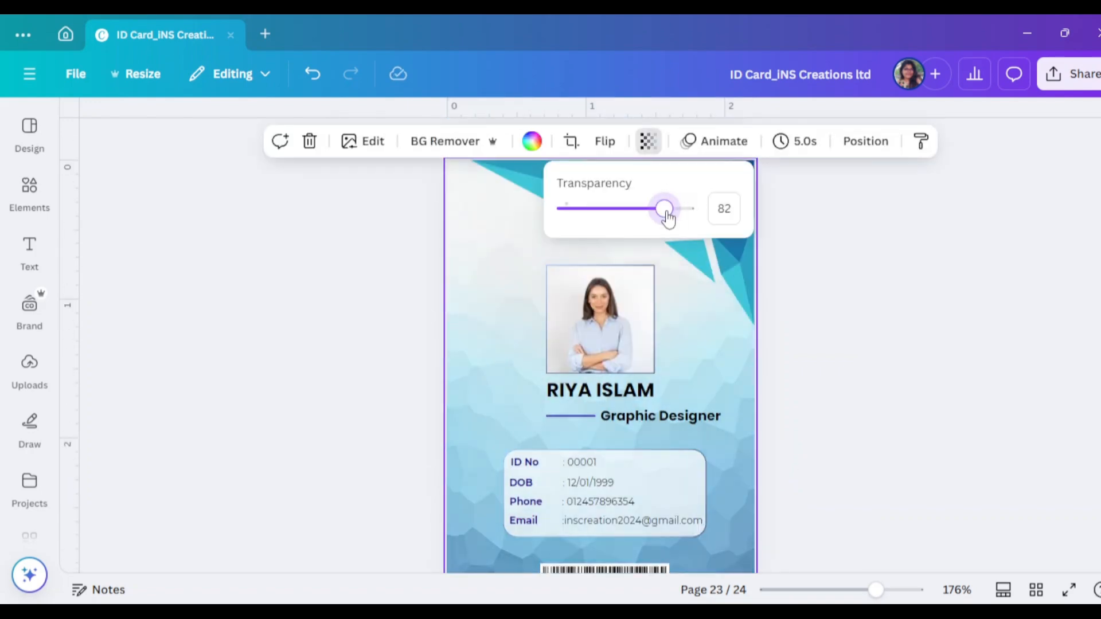
click(991, 334)
scroll(990, 334, up, 1)
click(710, 218)
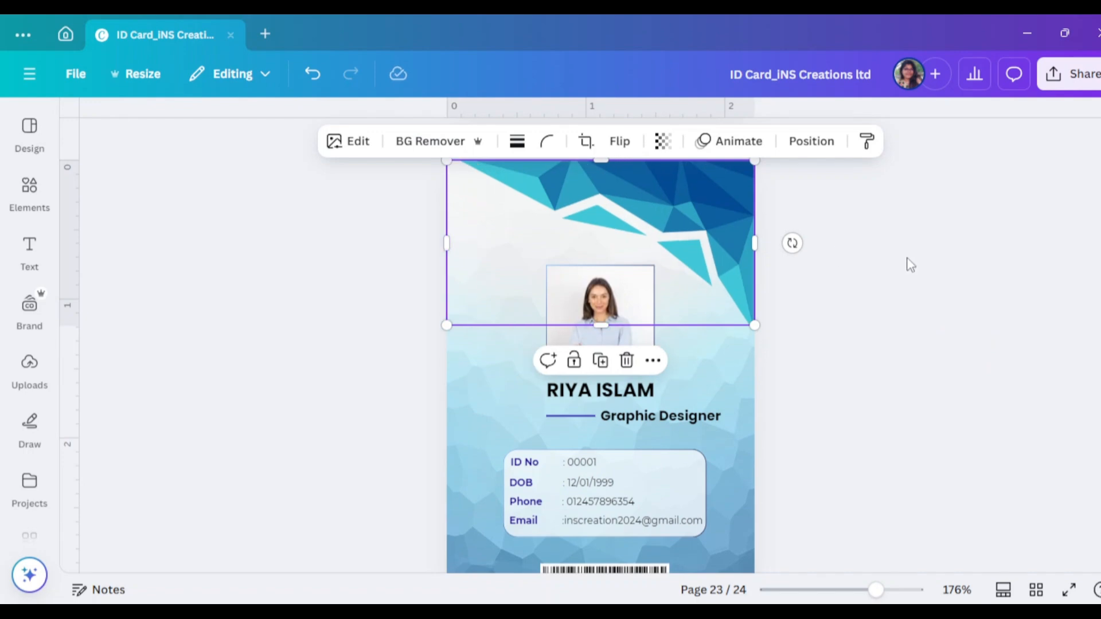
scroll(917, 286, down, 5)
scroll(924, 332, down, 1)
click(29, 189)
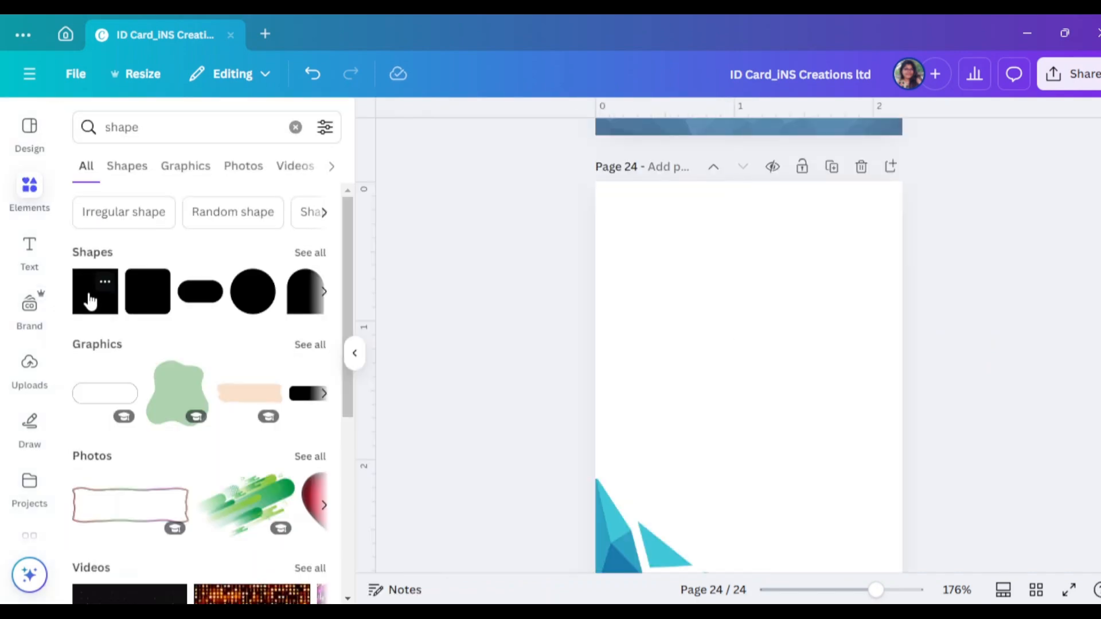
Add a square and stretch it into a banner across the top of page 24
click(92, 292)
scroll(899, 360, up, 2)
drag(611, 481, 763, 302)
drag(601, 260, 601, 265)
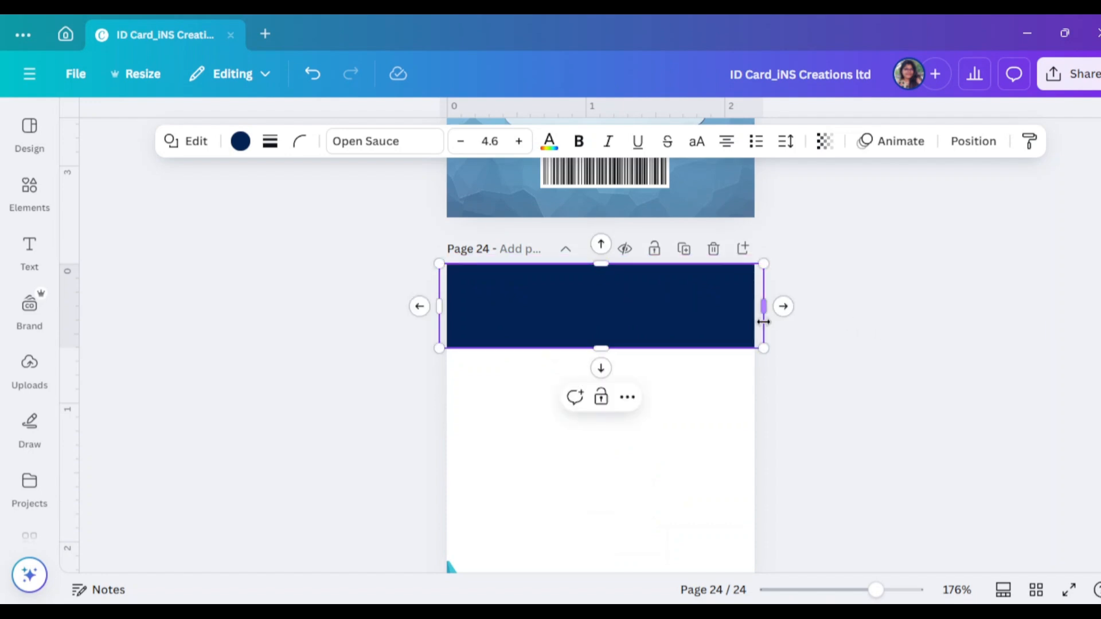
drag(762, 313, 755, 312)
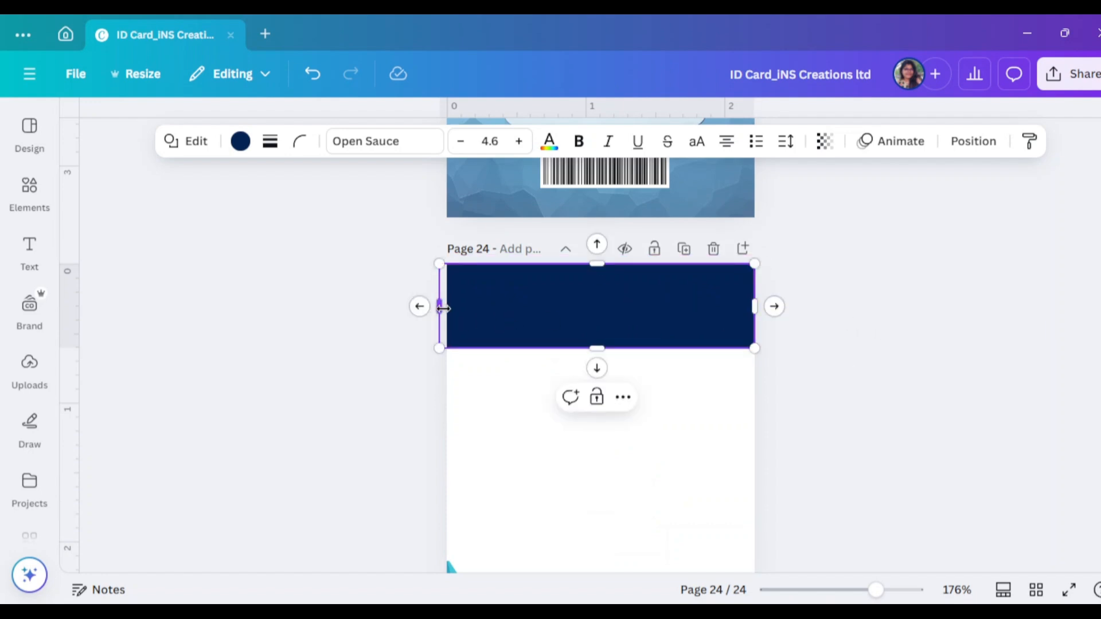
click(939, 361)
scroll(971, 388, up, 1)
scroll(633, 277, down, 2)
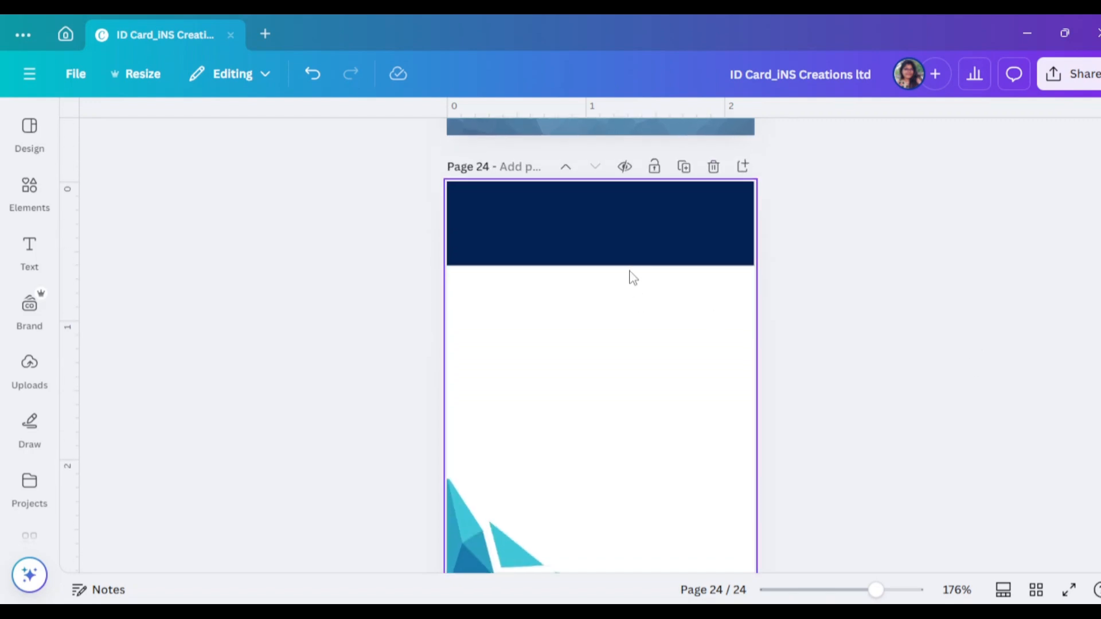
Fill the banner with a radial dark-to-light blue gradient
click(628, 241)
scroll(787, 265, up, 3)
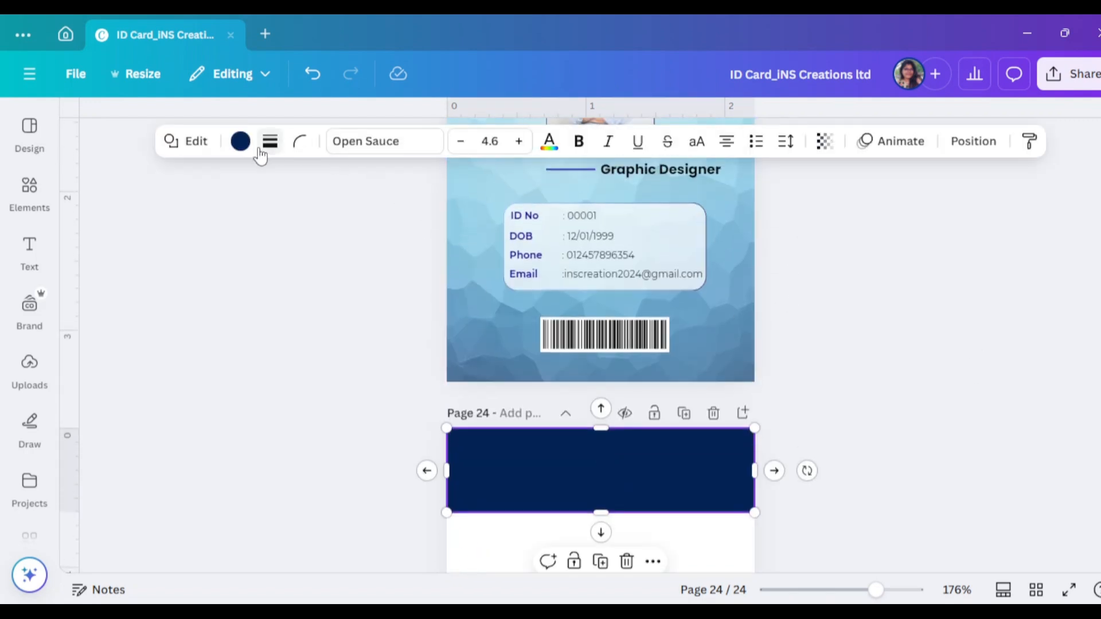
click(240, 141)
click(177, 453)
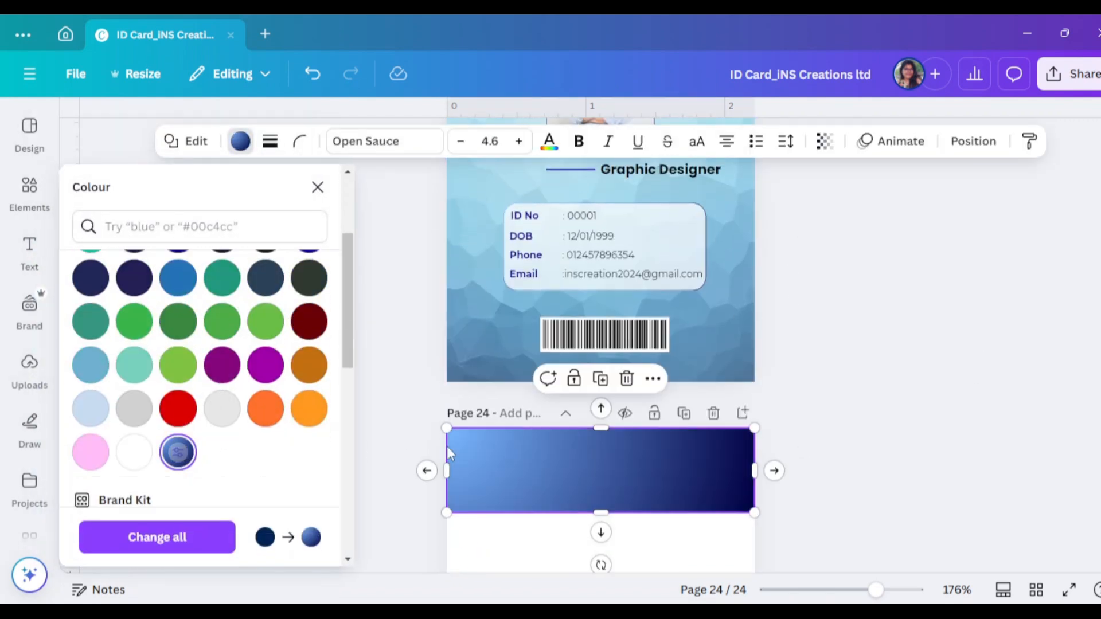
key(Escape)
click(545, 486)
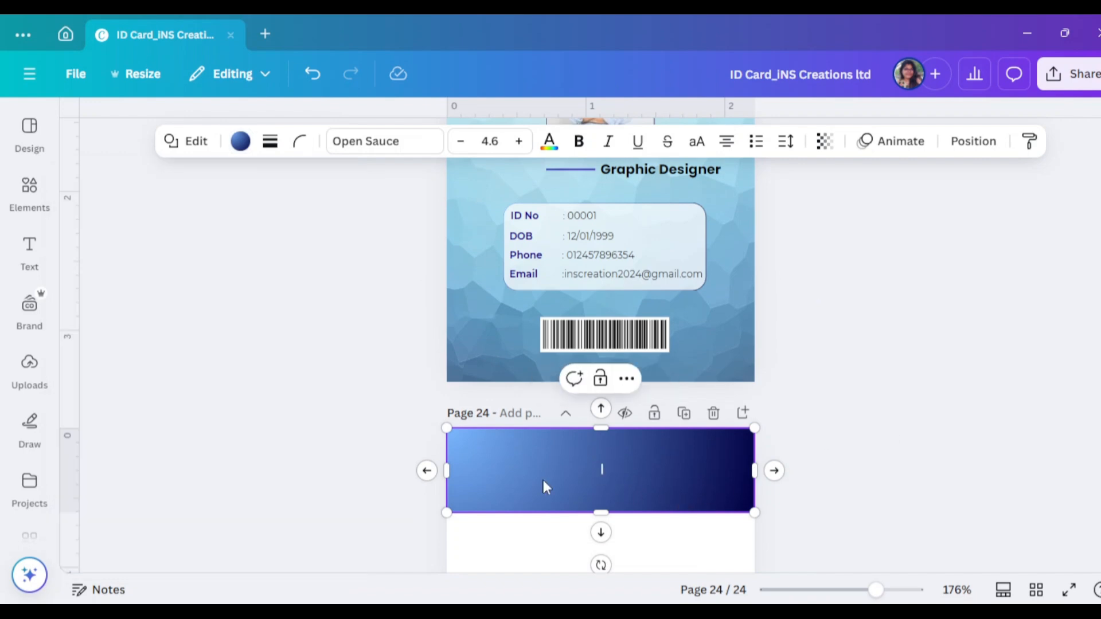
click(240, 141)
click(89, 310)
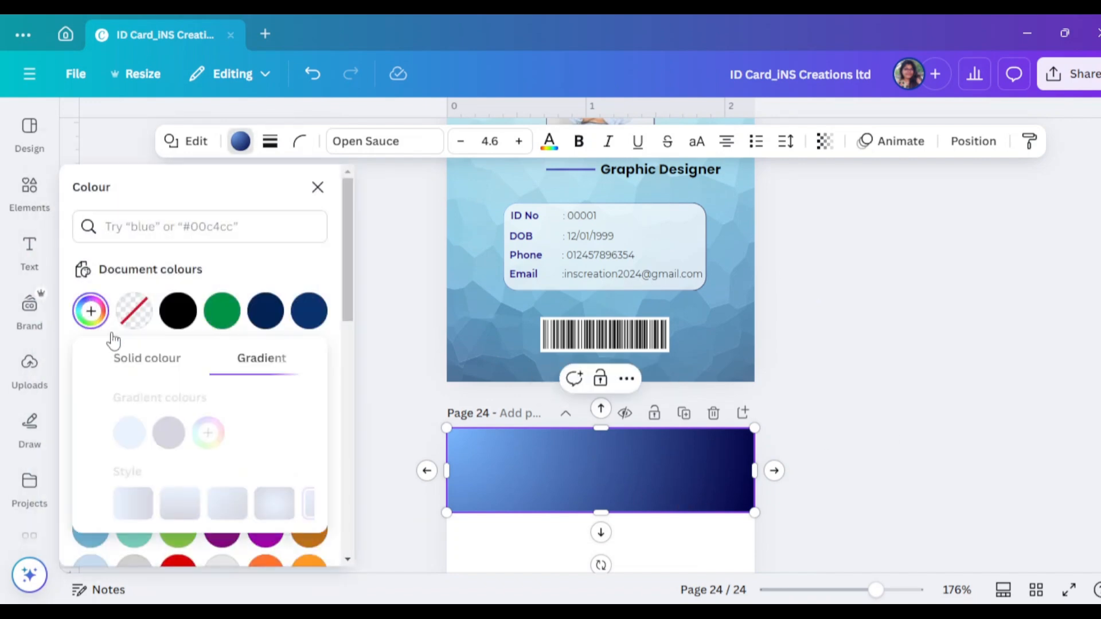
click(247, 504)
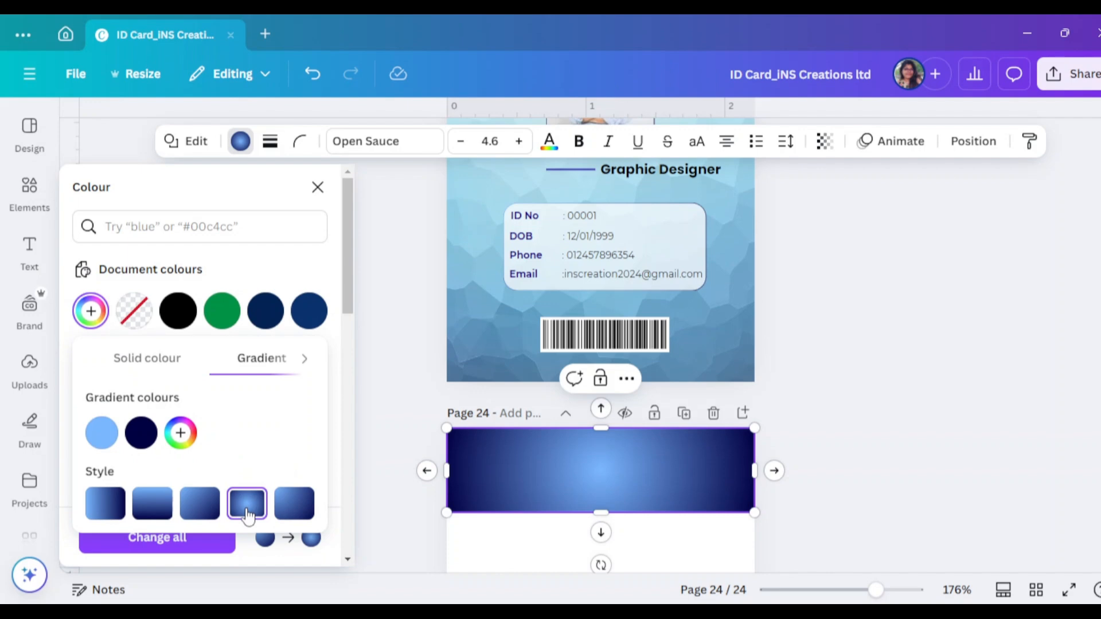
click(381, 434)
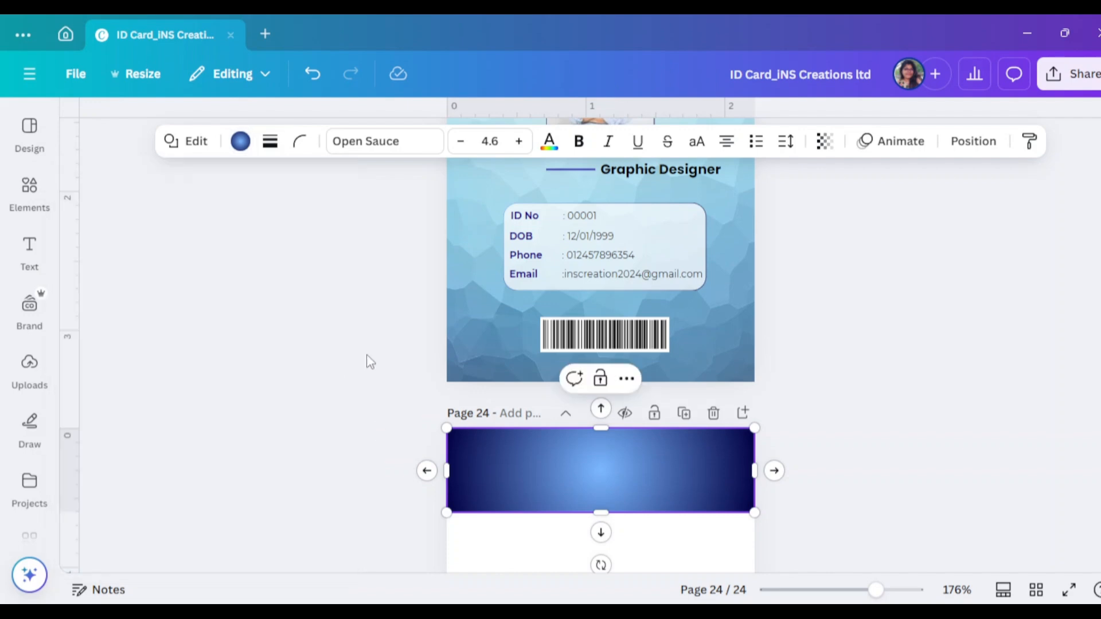
click(47, 205)
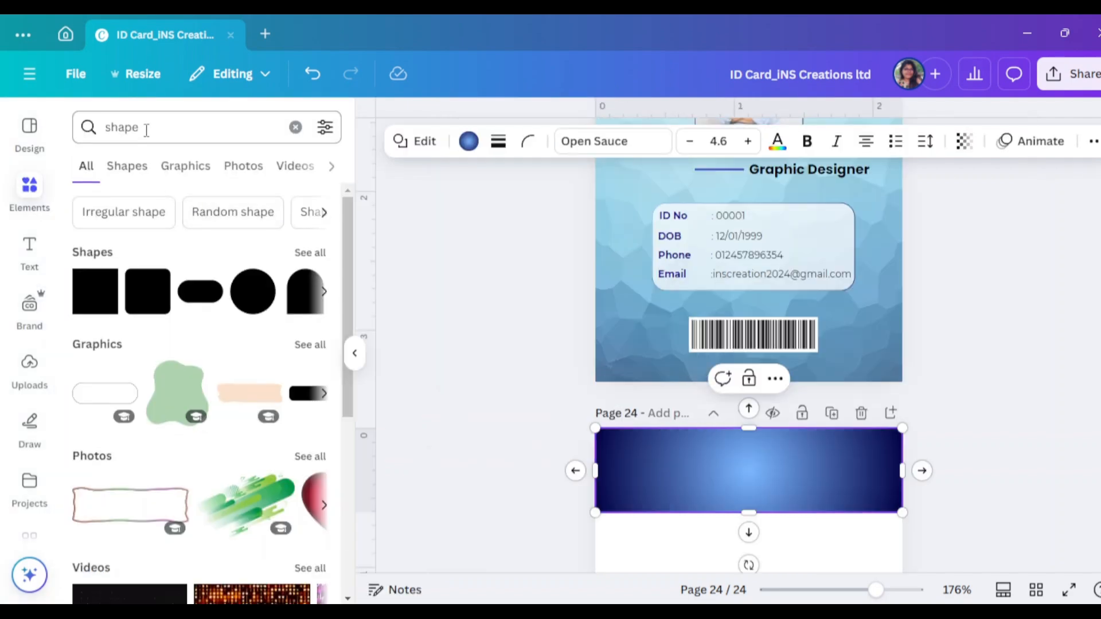
Add the white INS Creations logo from Uploads and fit it centred inside the top blue banner
click(30, 366)
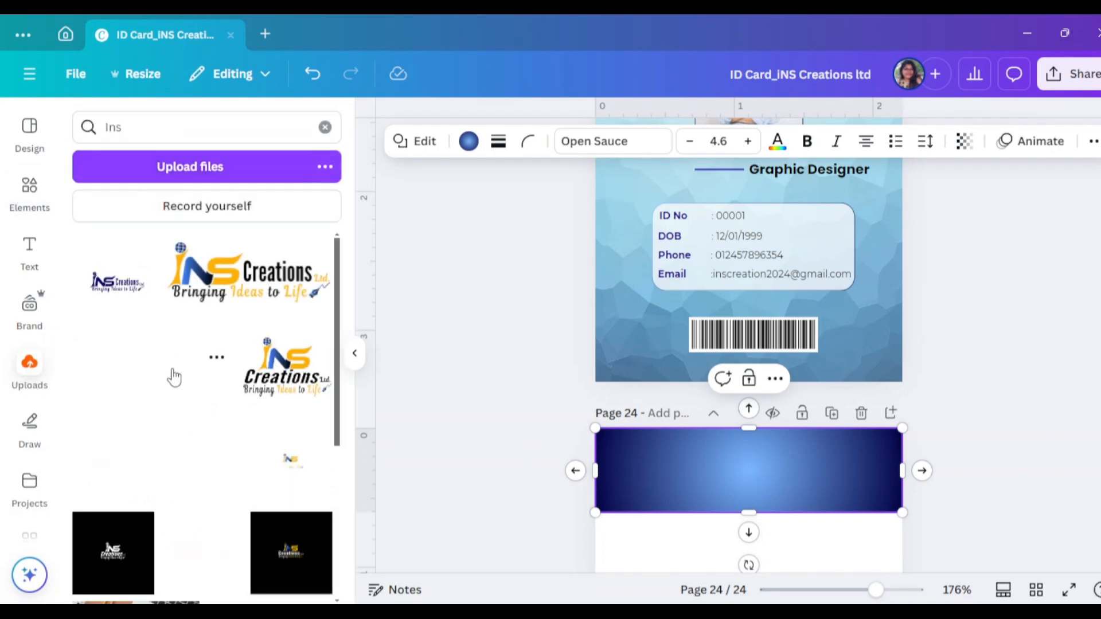
scroll(174, 377, down, 3)
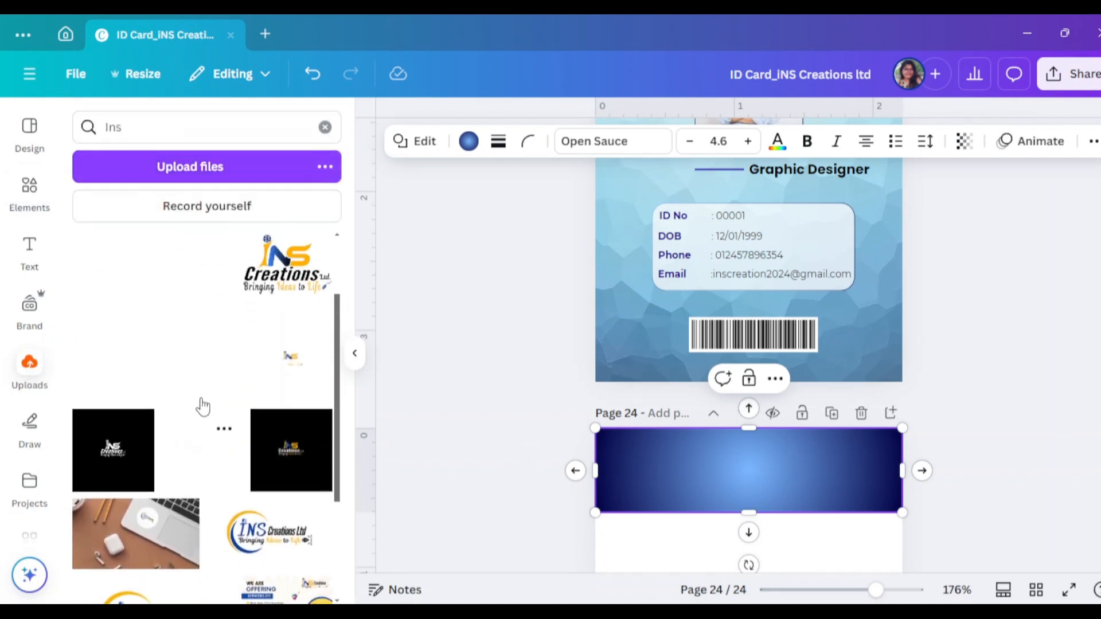
scroll(201, 406, up, 3)
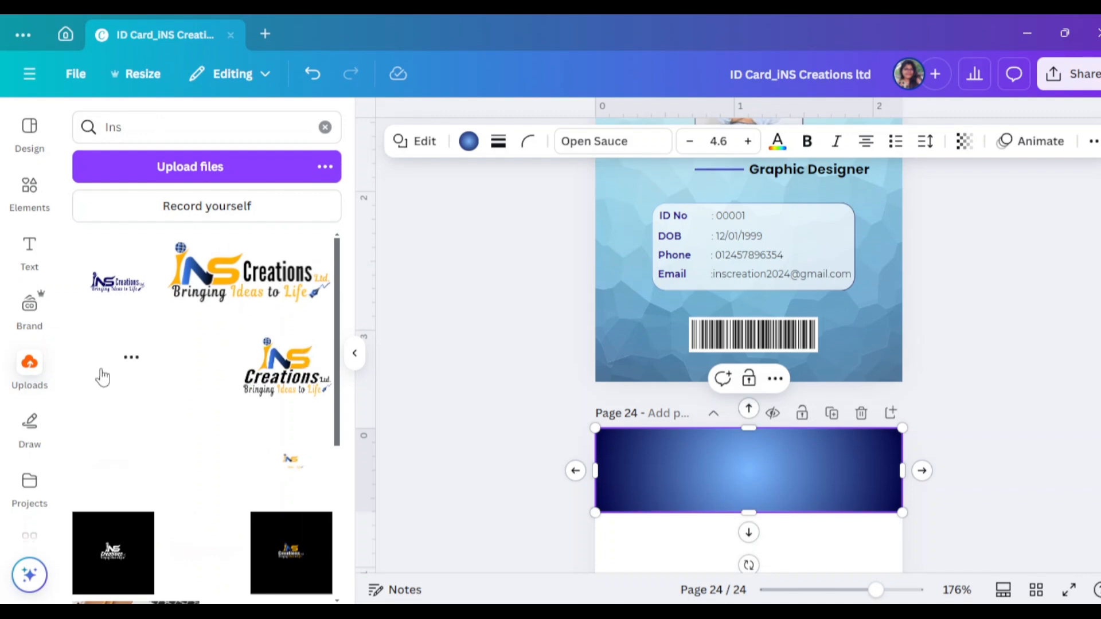
click(108, 453)
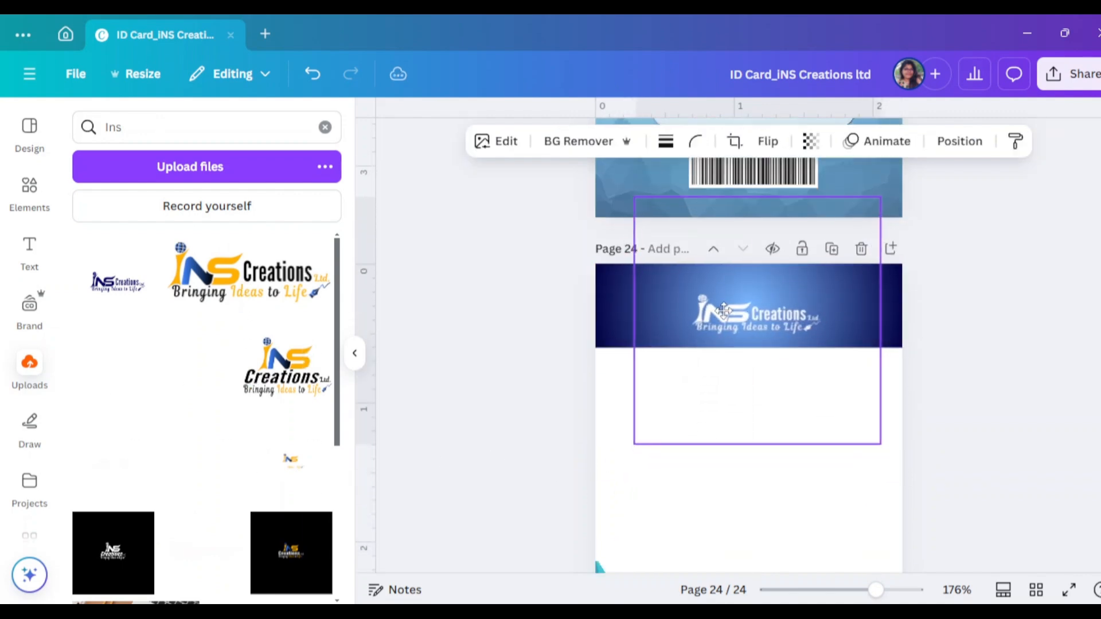
drag(752, 195, 750, 263)
drag(754, 439, 765, 320)
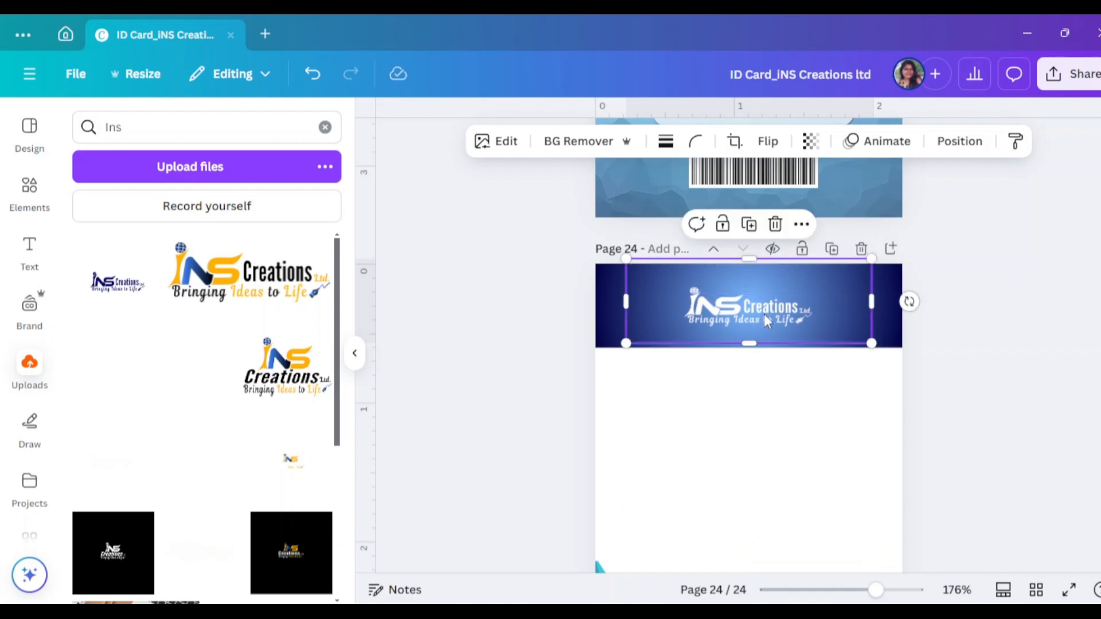
drag(757, 261, 755, 265)
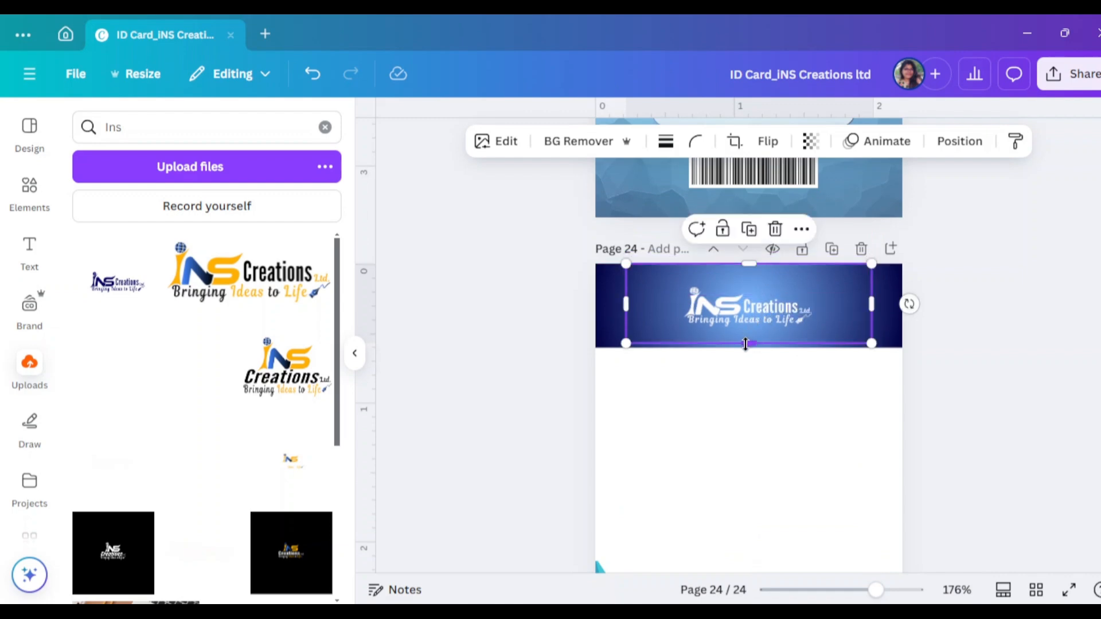
drag(746, 346, 749, 348)
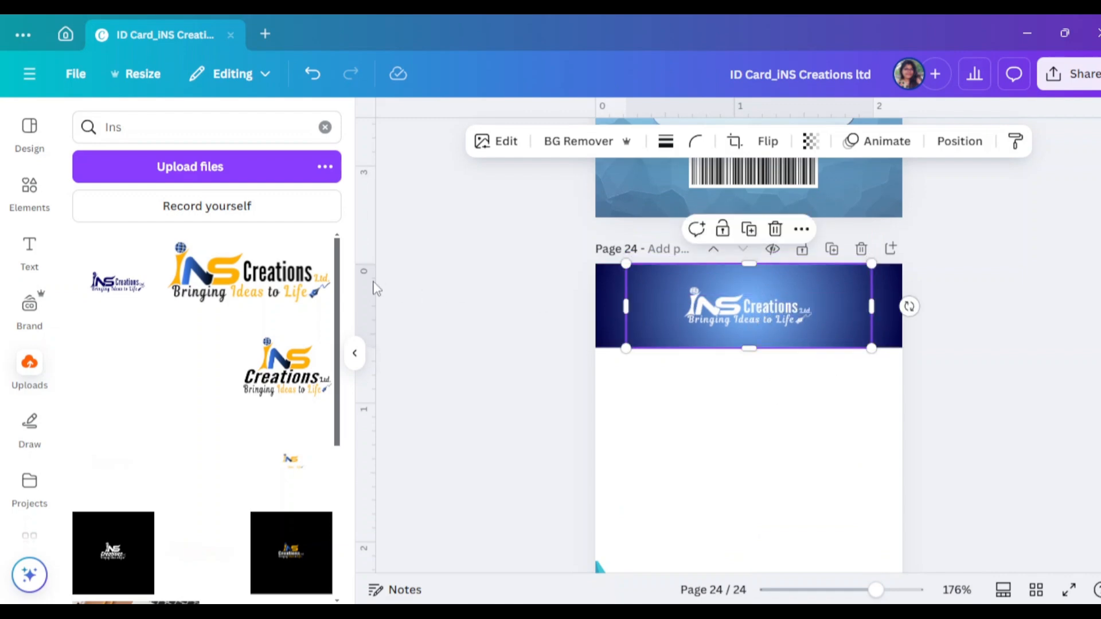
click(350, 354)
click(971, 318)
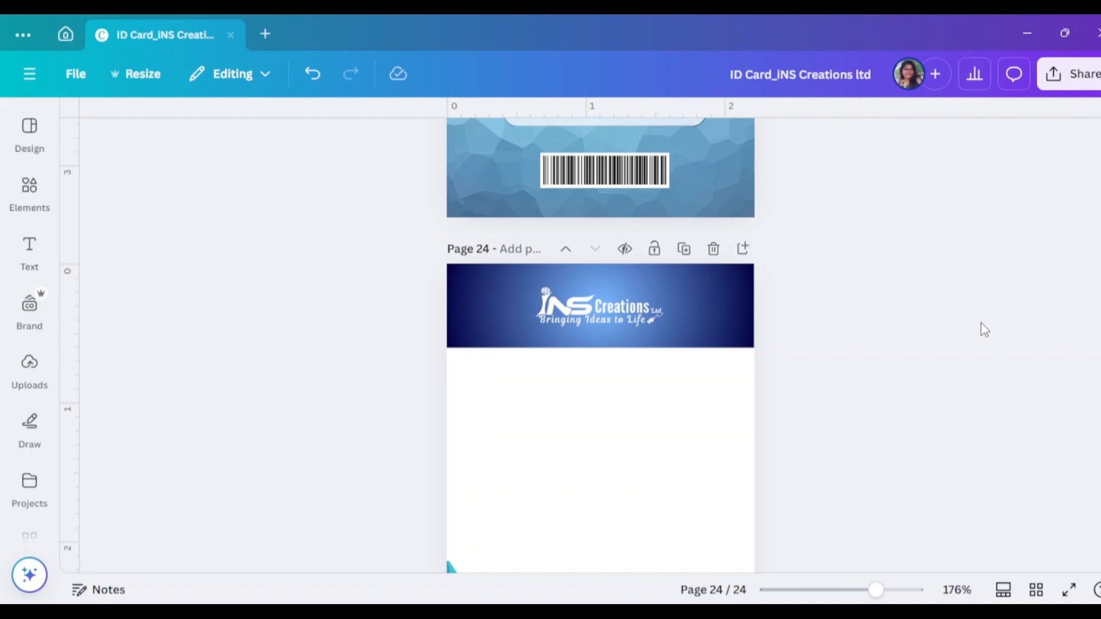
Add a heading text box reading 'Terms & Conditions' to page 24
click(730, 294)
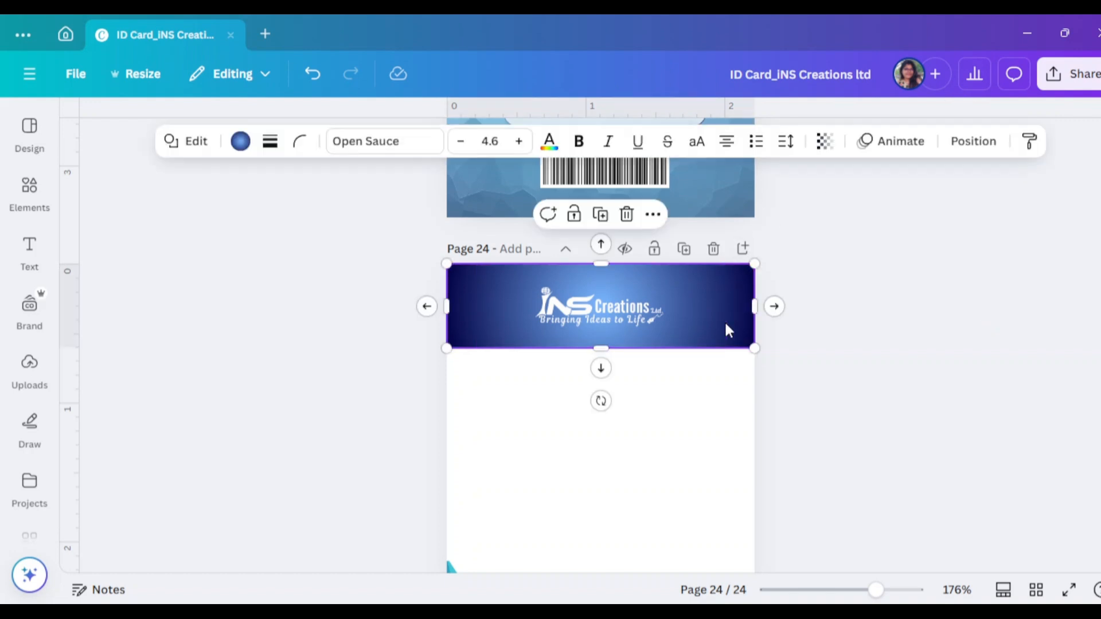
click(869, 342)
scroll(875, 342, up, 3)
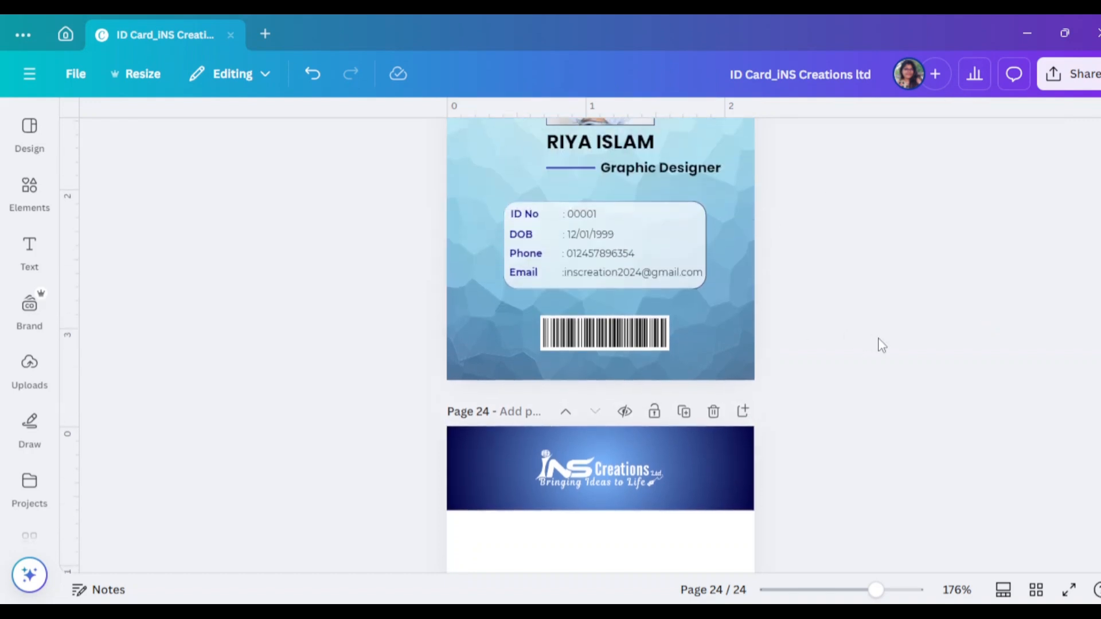
scroll(880, 344, down, 4)
click(32, 251)
click(162, 314)
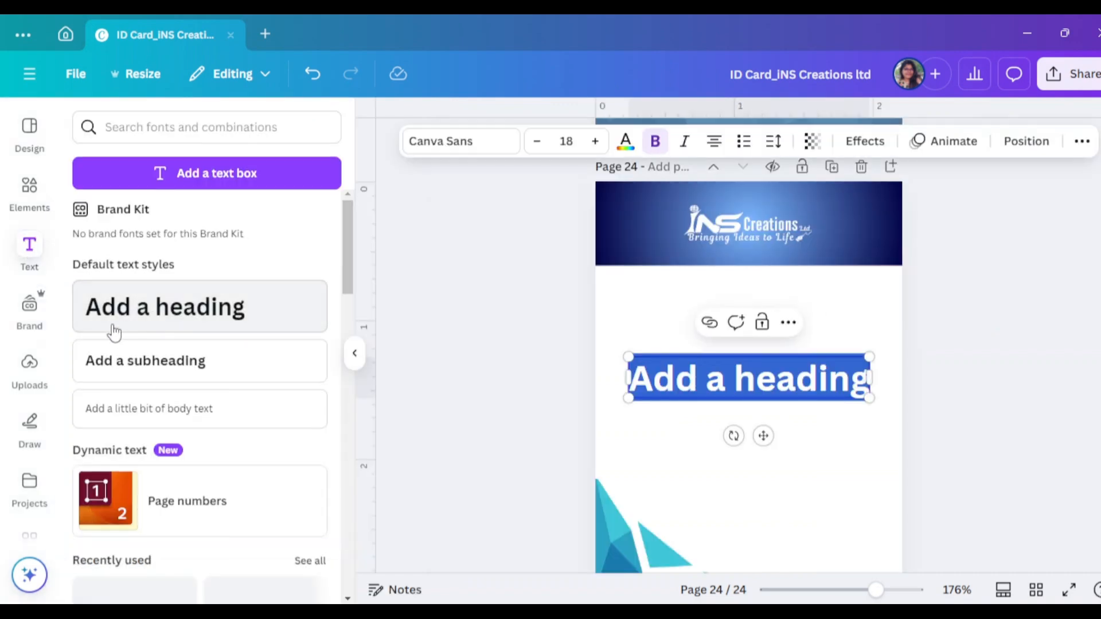
click(354, 353)
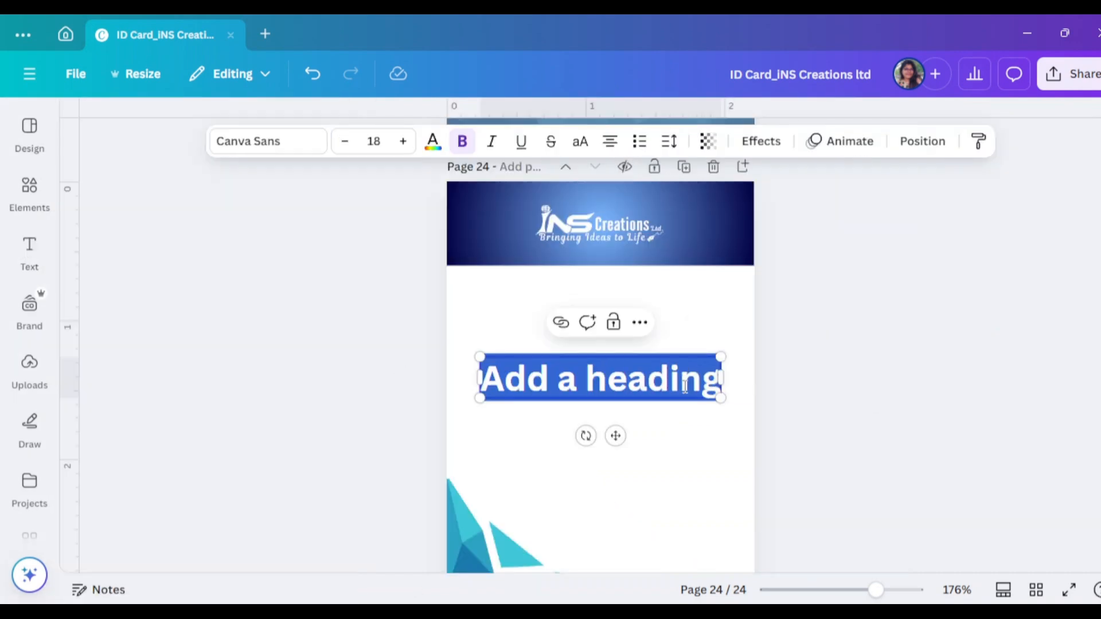
text(Ter)
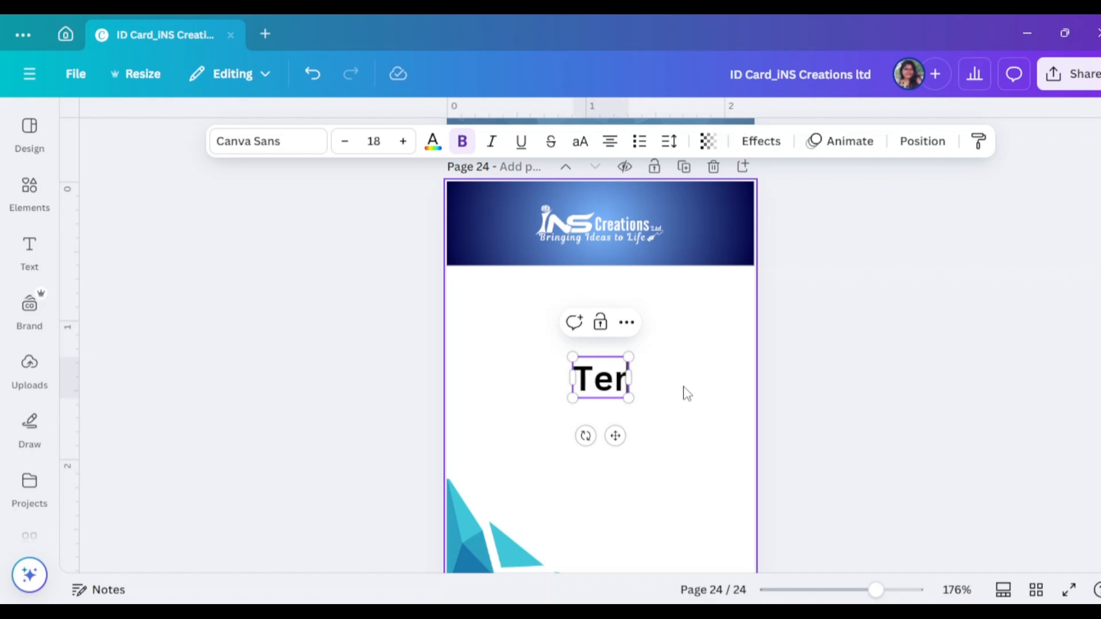
text(ms)
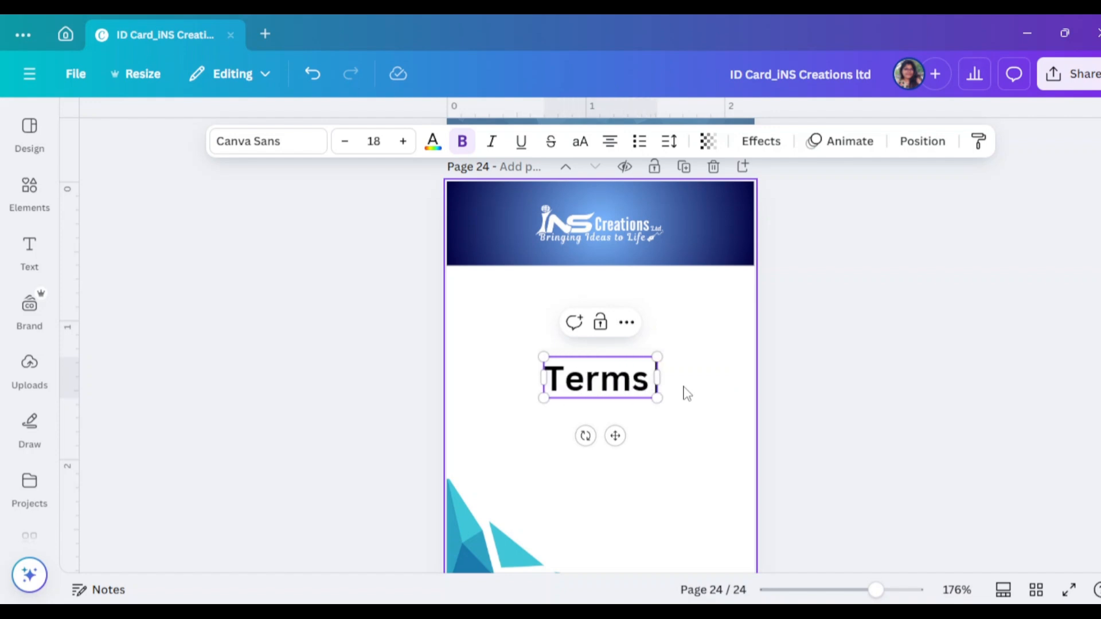
text( & C)
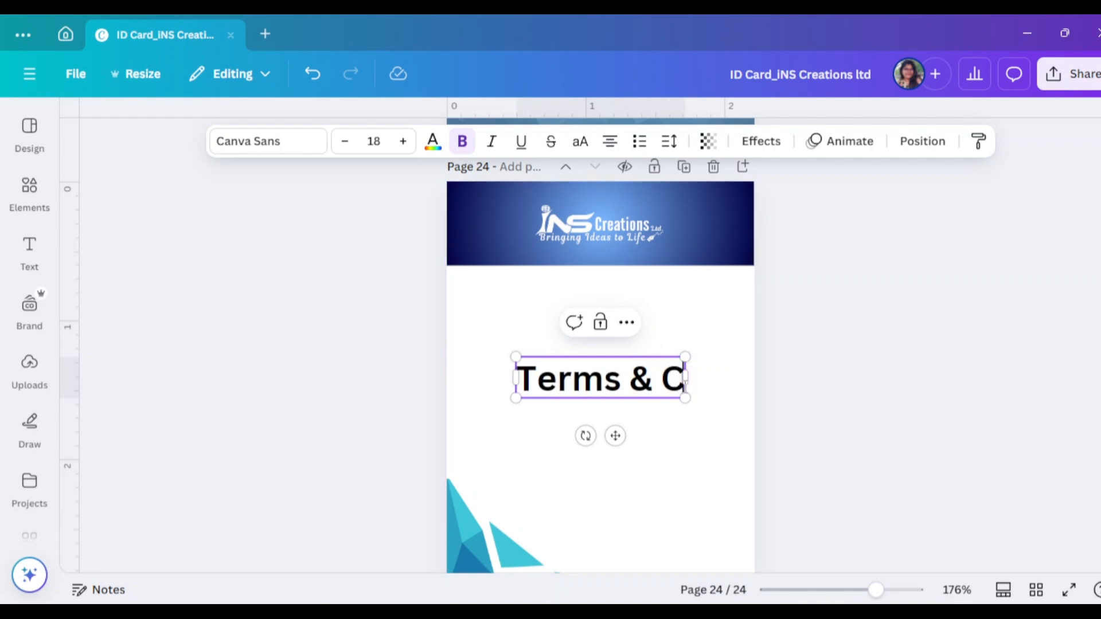
key(BackSpace)
text(Co)
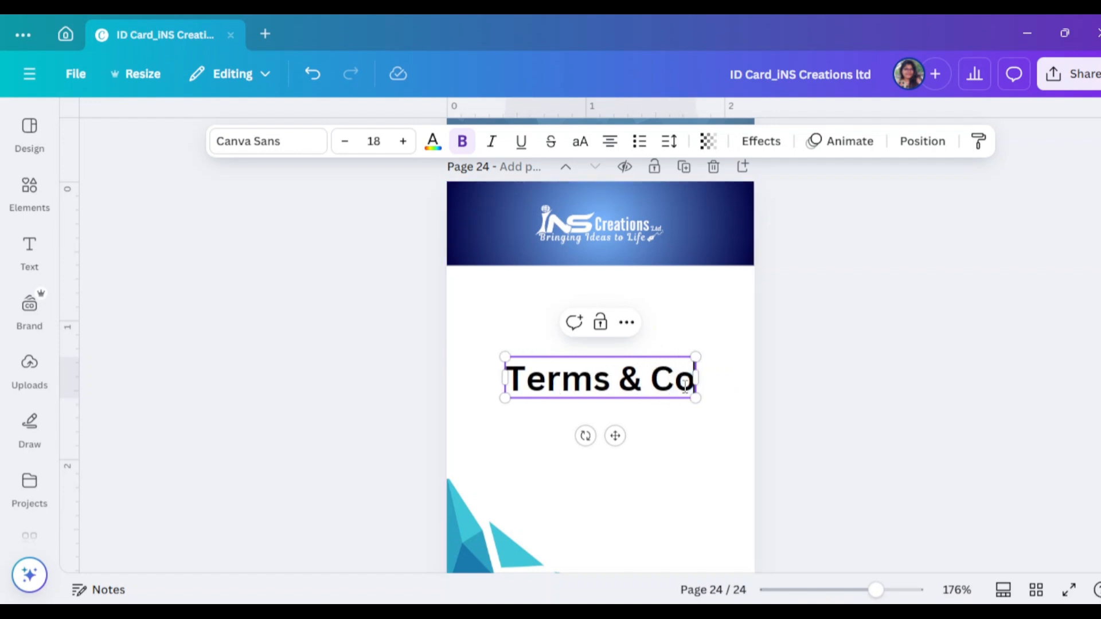
text(nditions)
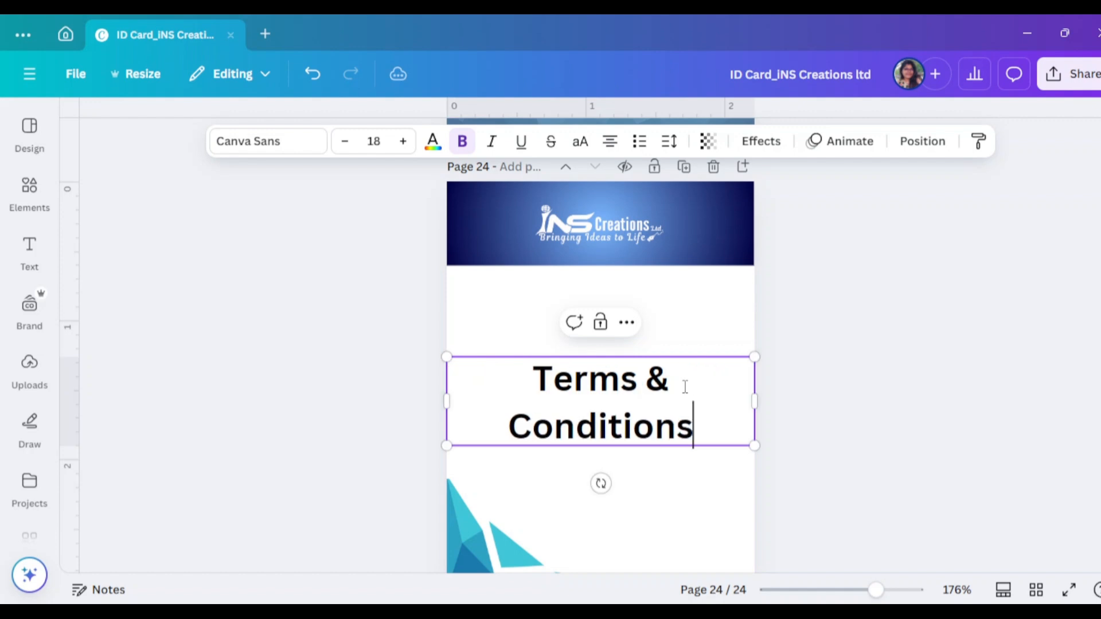
Shrink the heading to size 11, make it uppercase, and move it just below the banner
click(344, 144)
click(344, 143)
click(344, 143)
click(344, 143)
click(344, 143)
click(344, 143)
click(344, 144)
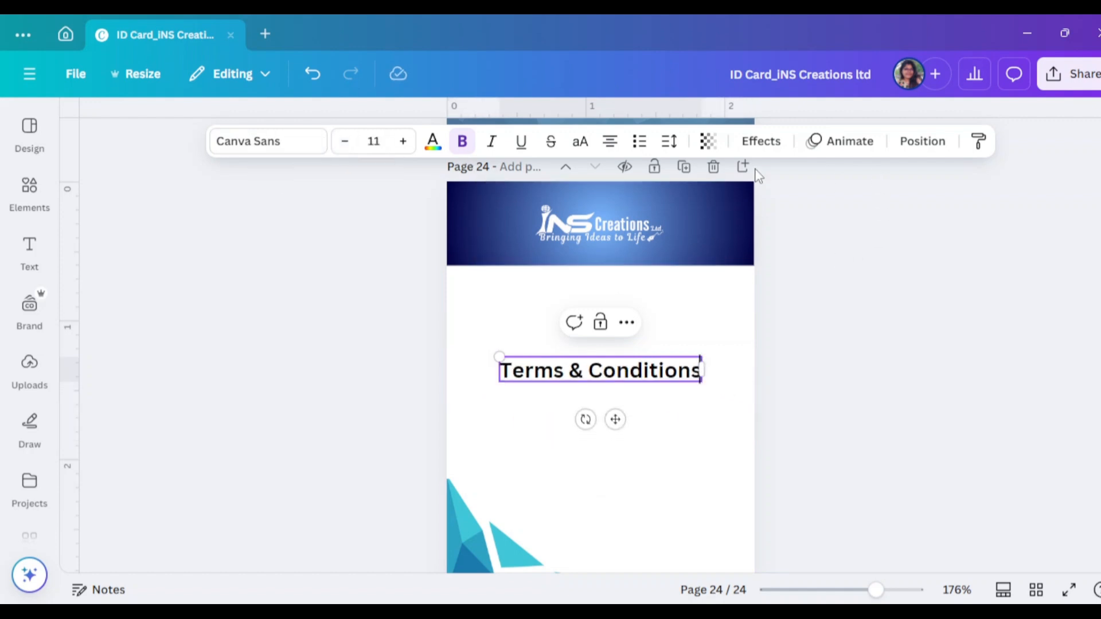
click(580, 141)
drag(685, 376, 685, 292)
click(686, 378)
scroll(685, 380, up, 1)
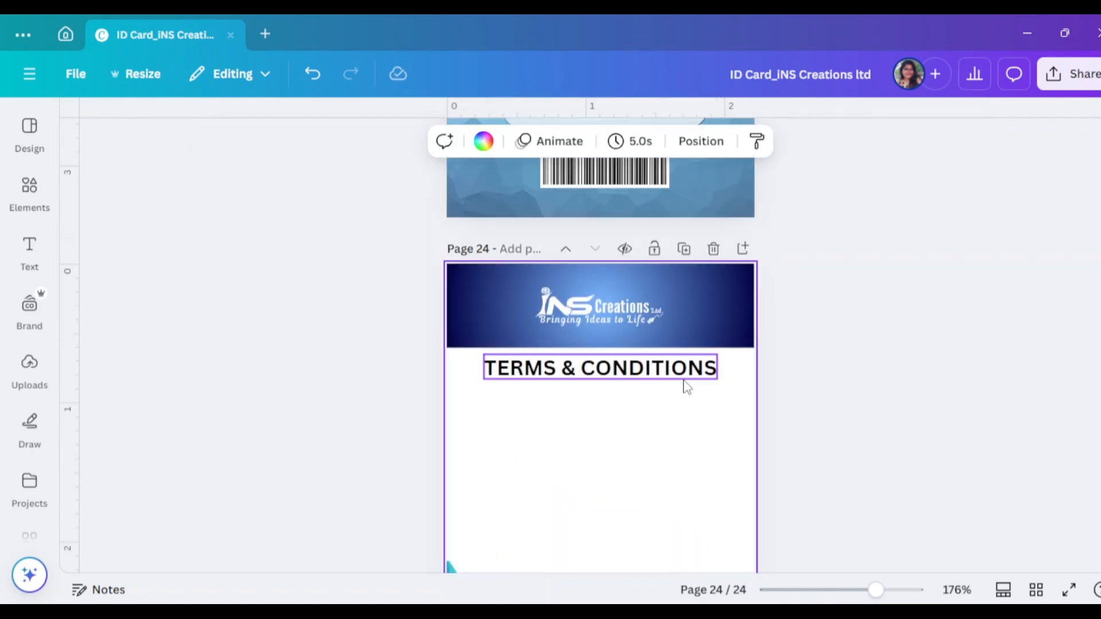
Set the heading font to Poppins and its colour to dark navy
click(682, 373)
click(269, 142)
scroll(140, 370, down, 4)
click(124, 312)
click(437, 150)
scroll(172, 401, down, 1)
click(134, 315)
click(639, 369)
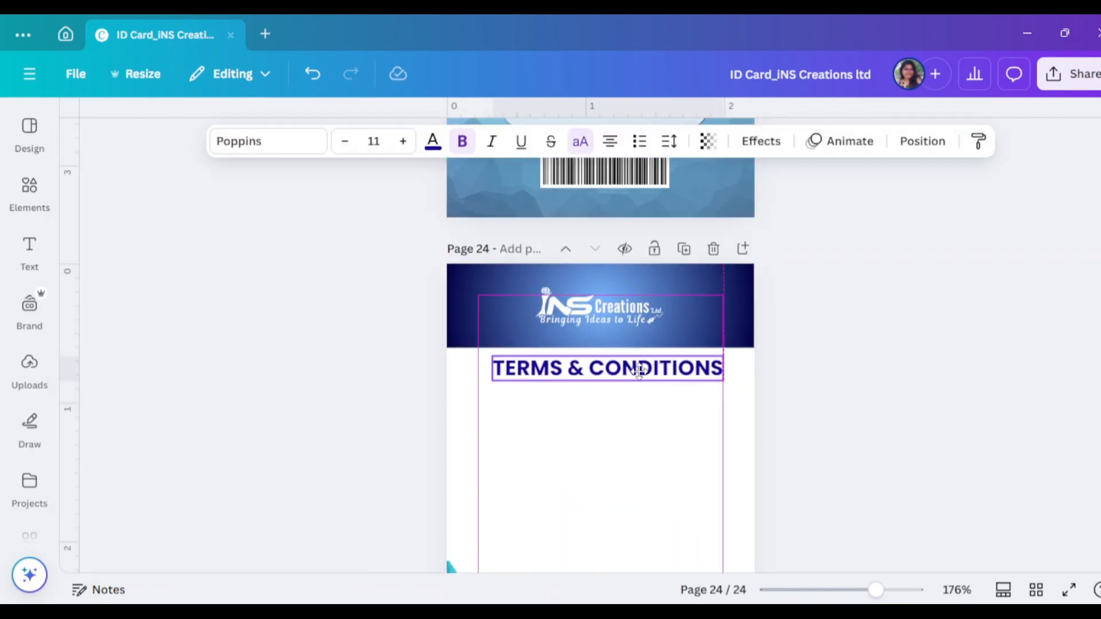
click(872, 388)
Paste a Lorem ipsum paragraph from clipboard history and centre its text
click(595, 457)
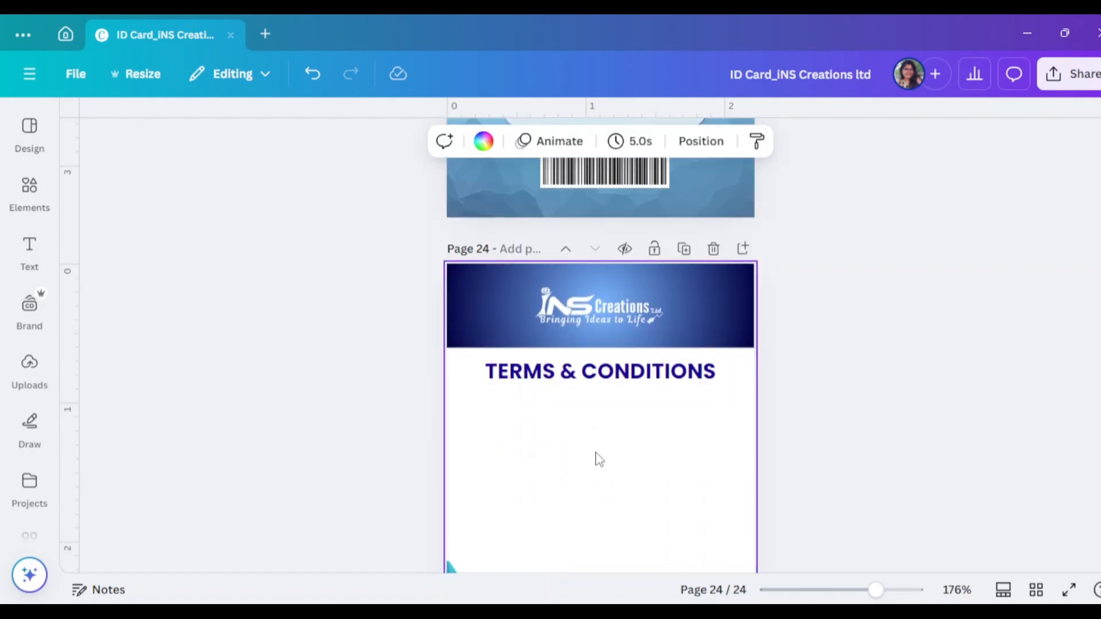
key(super+v)
click(694, 454)
click(610, 144)
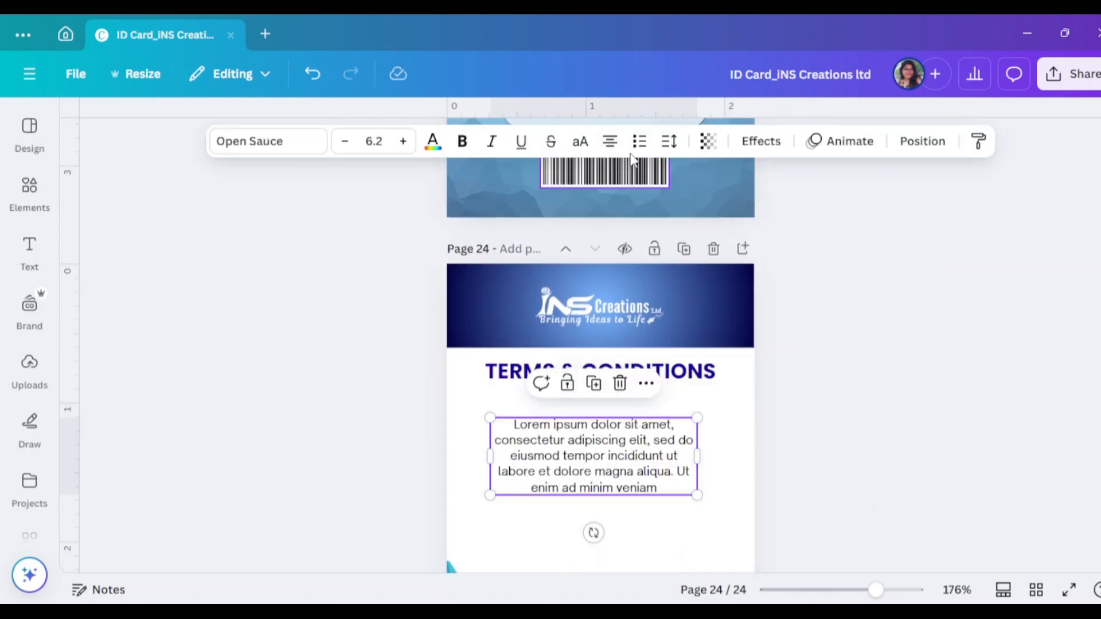
Justify the Lorem ipsum paragraph, shrink it to size 5.1, and tuck it beneath the heading
click(610, 143)
click(610, 144)
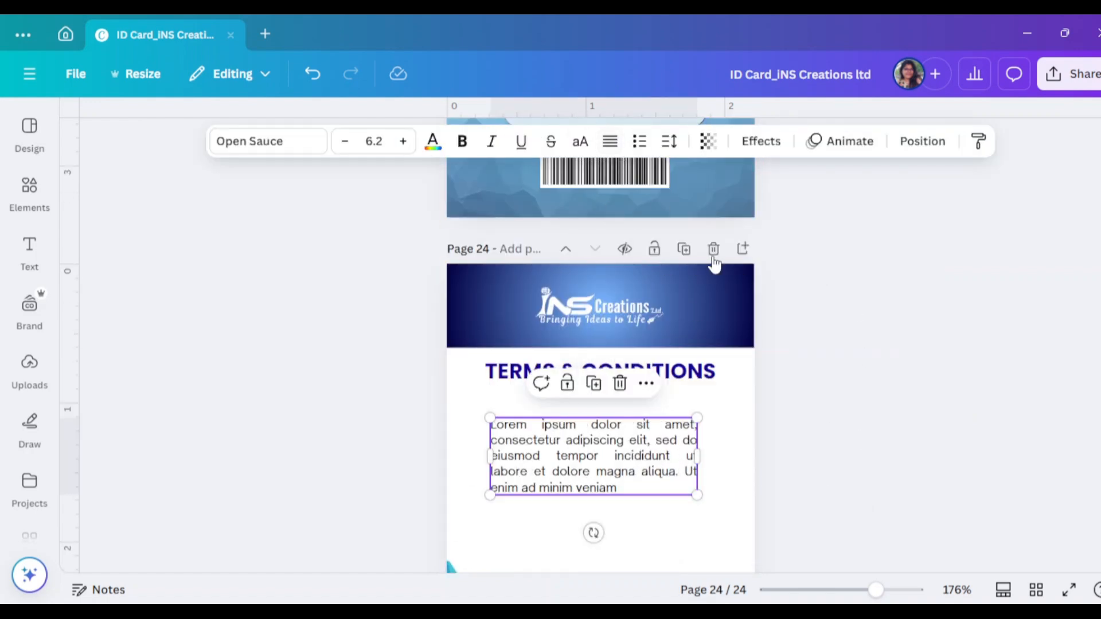
click(720, 422)
click(665, 474)
drag(695, 498, 718, 461)
click(771, 464)
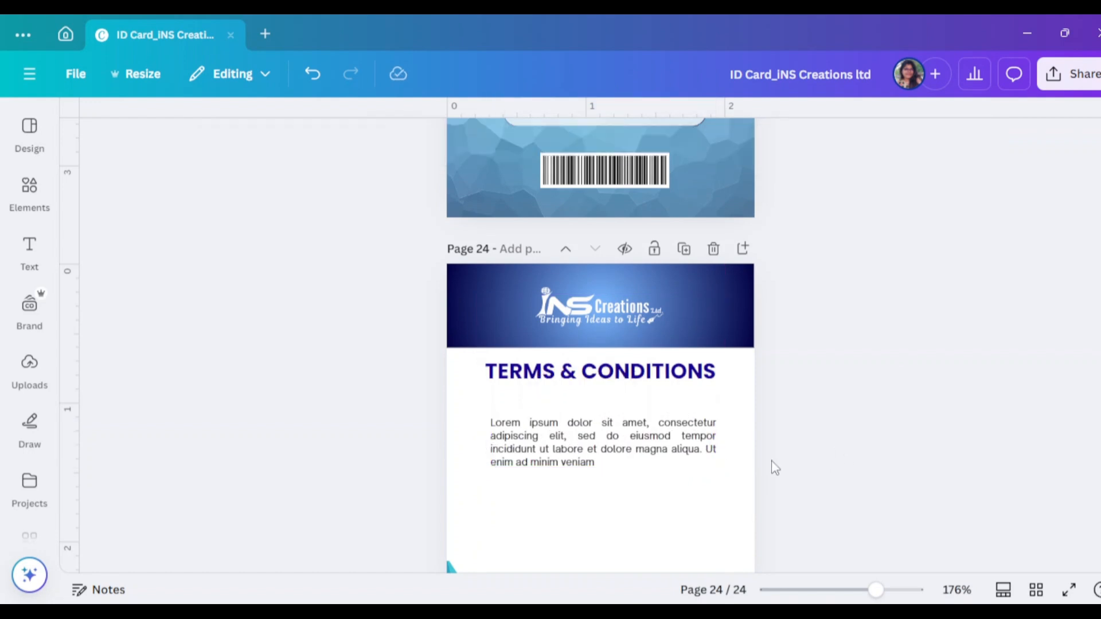
click(636, 451)
drag(636, 451, 636, 438)
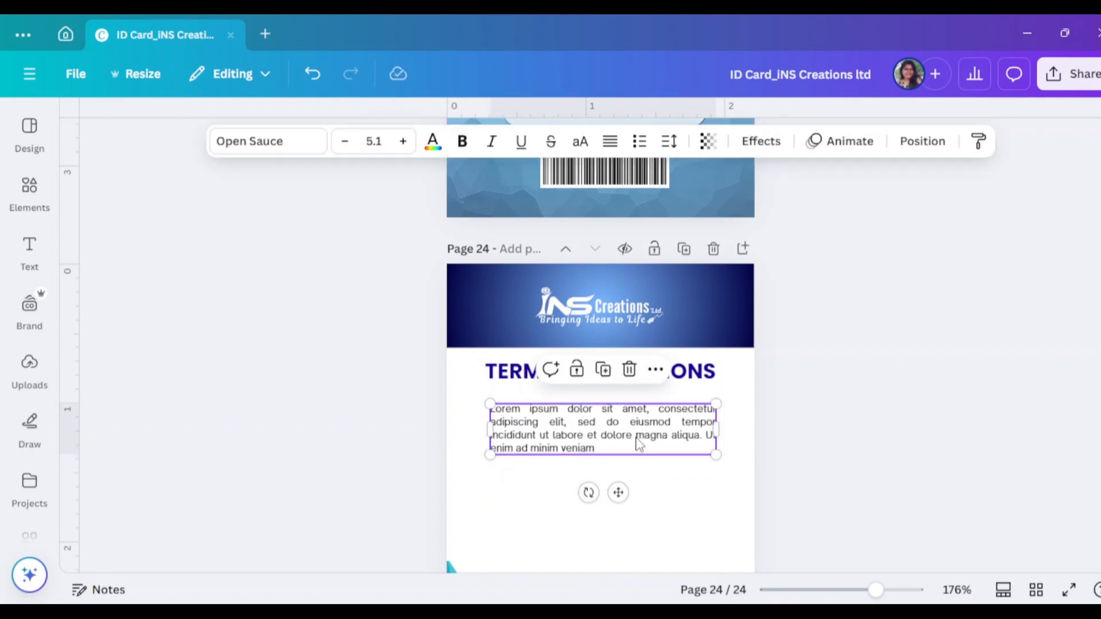
double_click(719, 439)
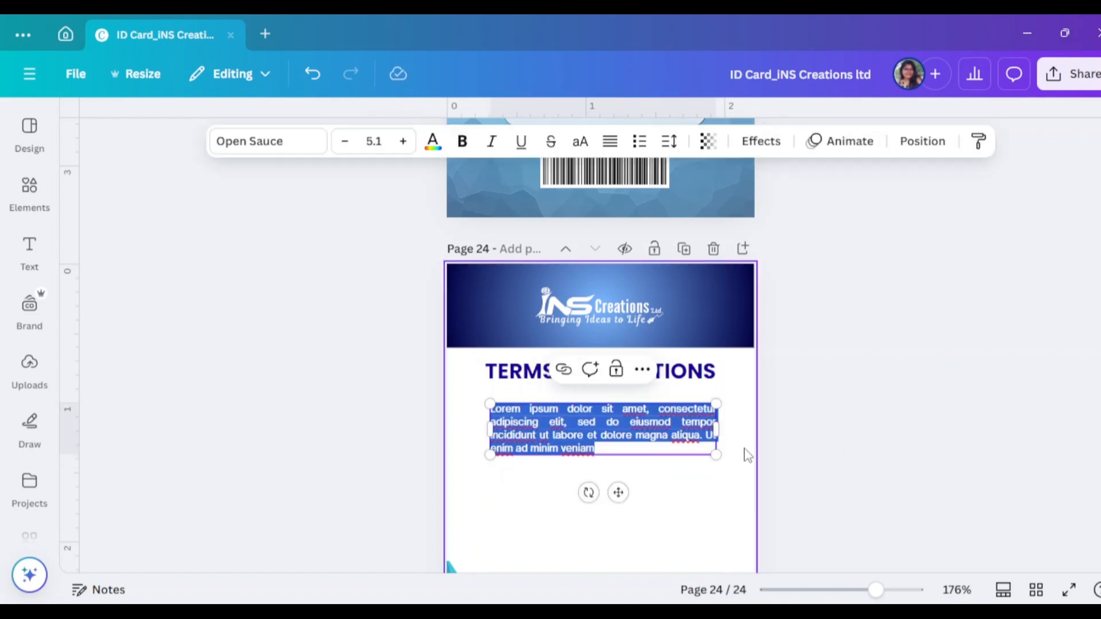
drag(721, 431, 672, 434)
Duplicate the paragraph twice, stacking the copies below the original
click(712, 436)
scroll(675, 440, down, 2)
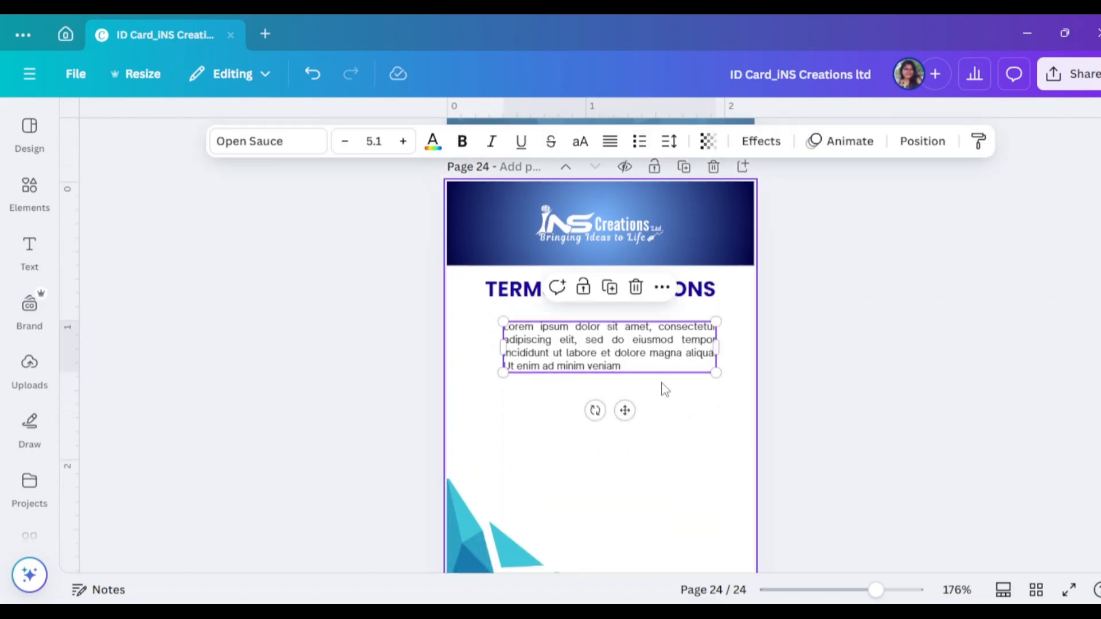
key(ctrl+d)
drag(648, 361, 638, 477)
key(ctrl+d)
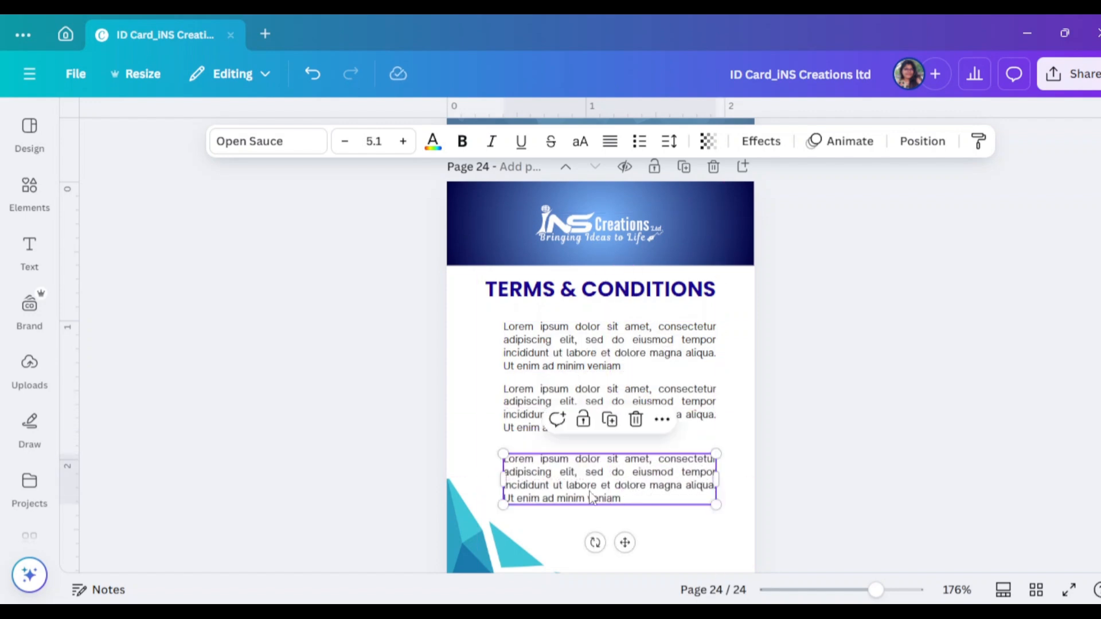
Trim the third paragraph so it ends after 'tempor', deleting from 'incididunt' onward
double_click(638, 477)
double_click(506, 487)
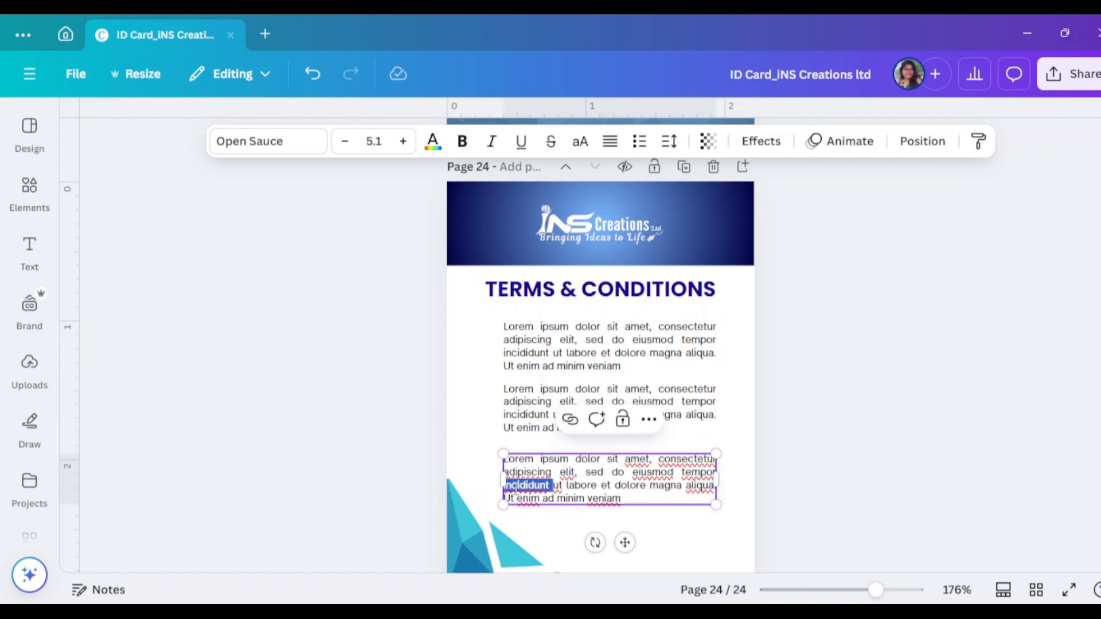
drag(504, 486, 634, 502)
key(BackSpace)
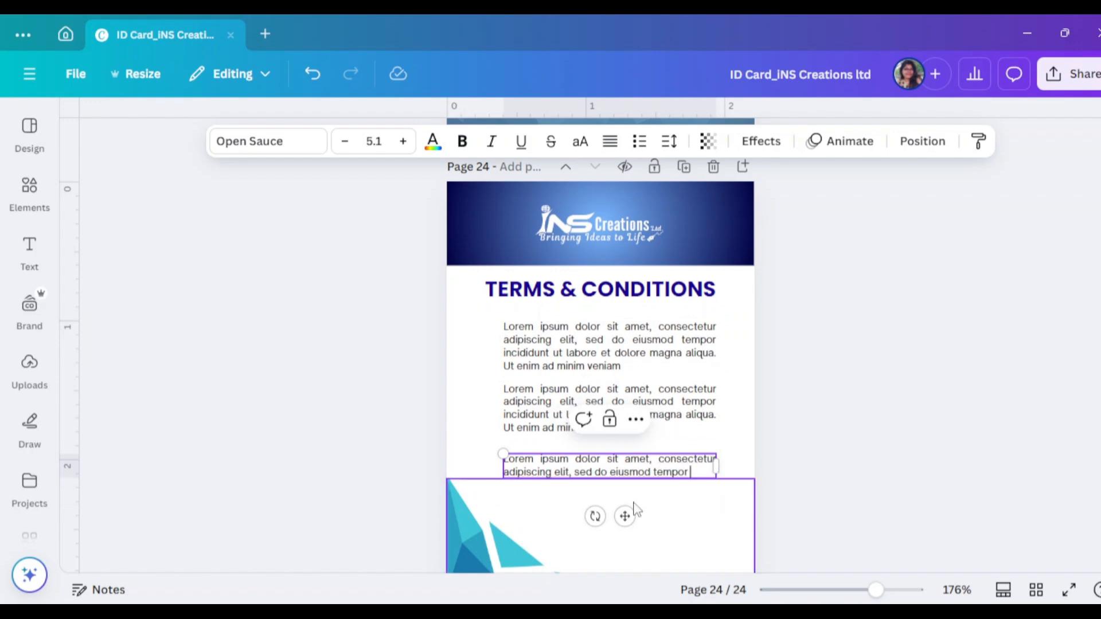
click(849, 462)
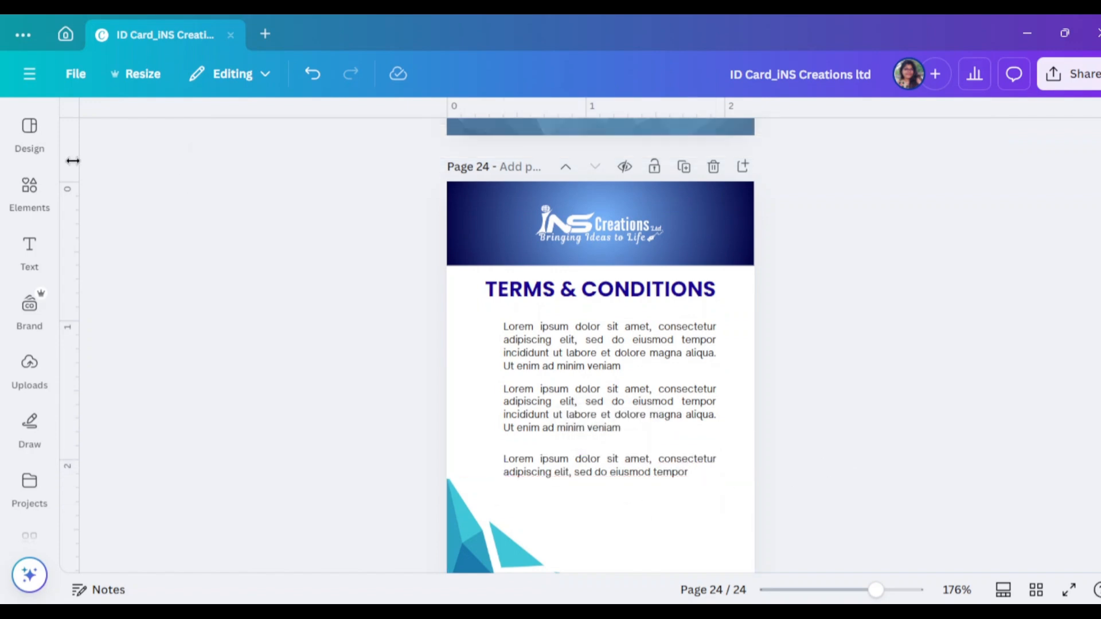
click(29, 190)
Search Elements for 'bullet point' and add the double-arrow graphic
click(148, 136)
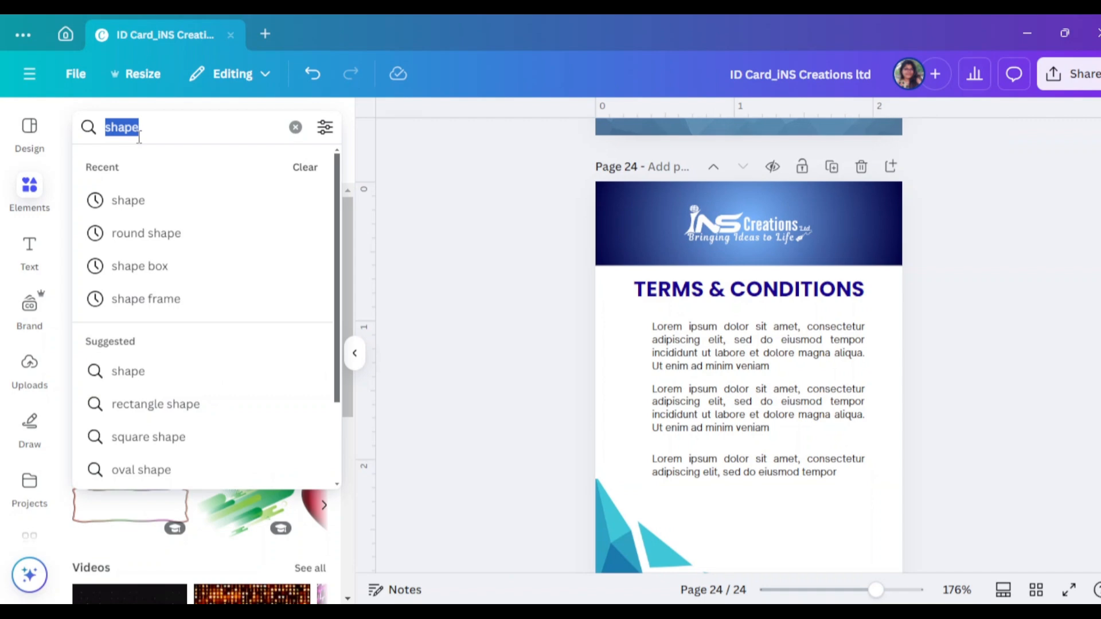
text(bullet)
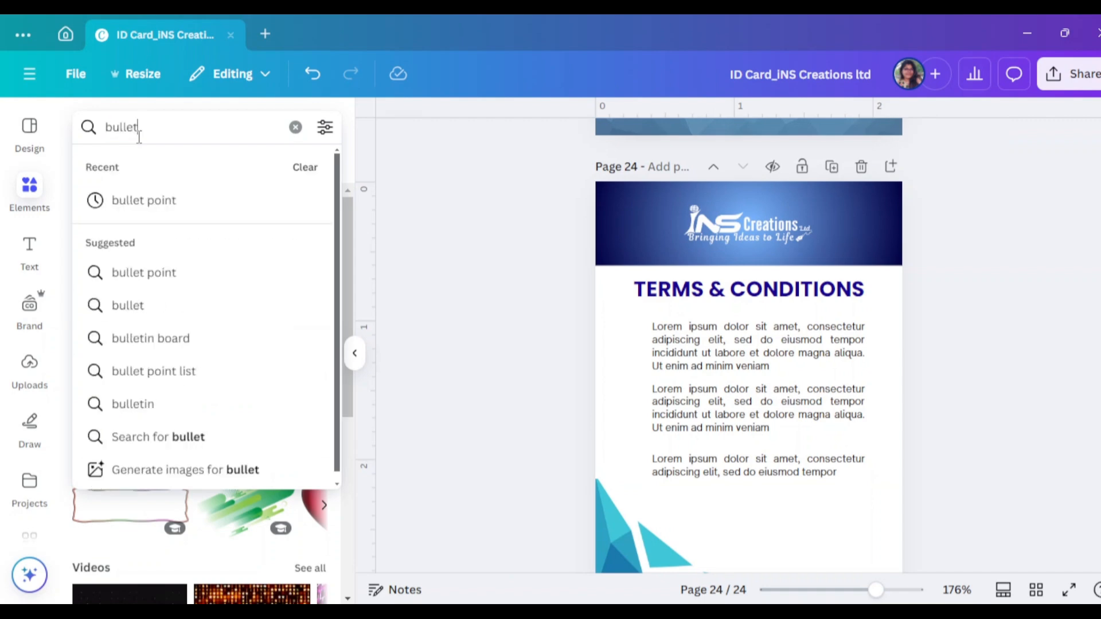
click(142, 202)
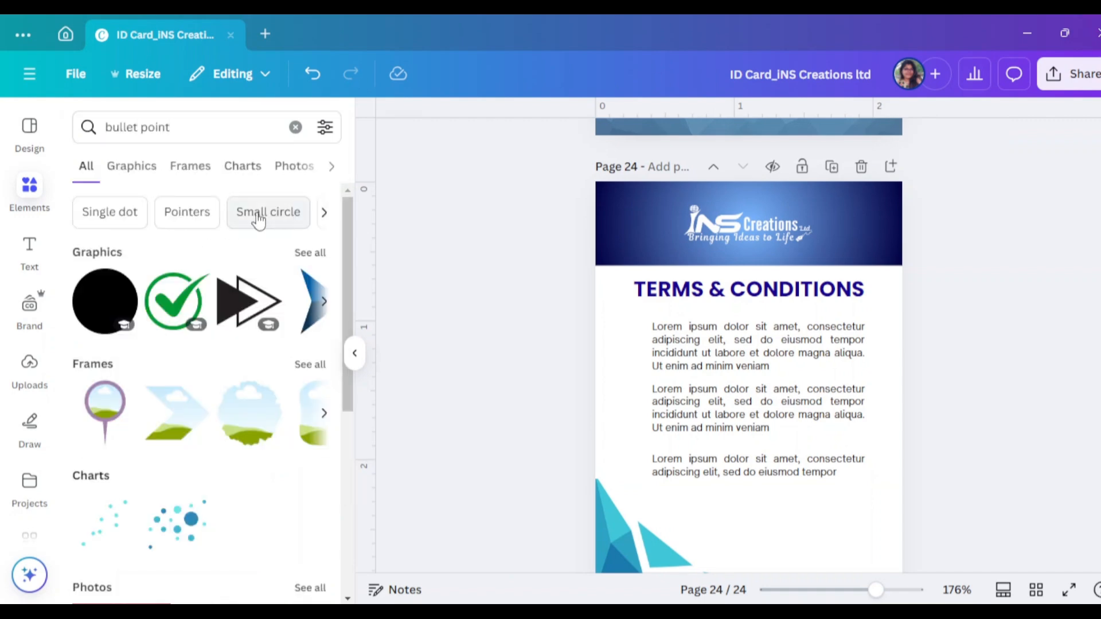
click(259, 304)
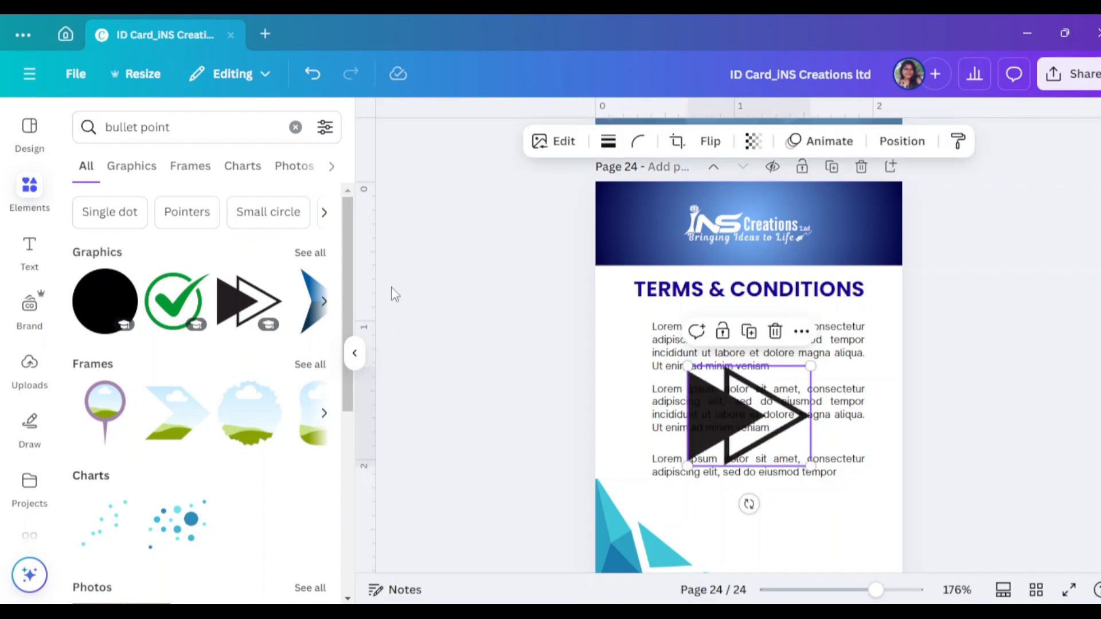
click(354, 353)
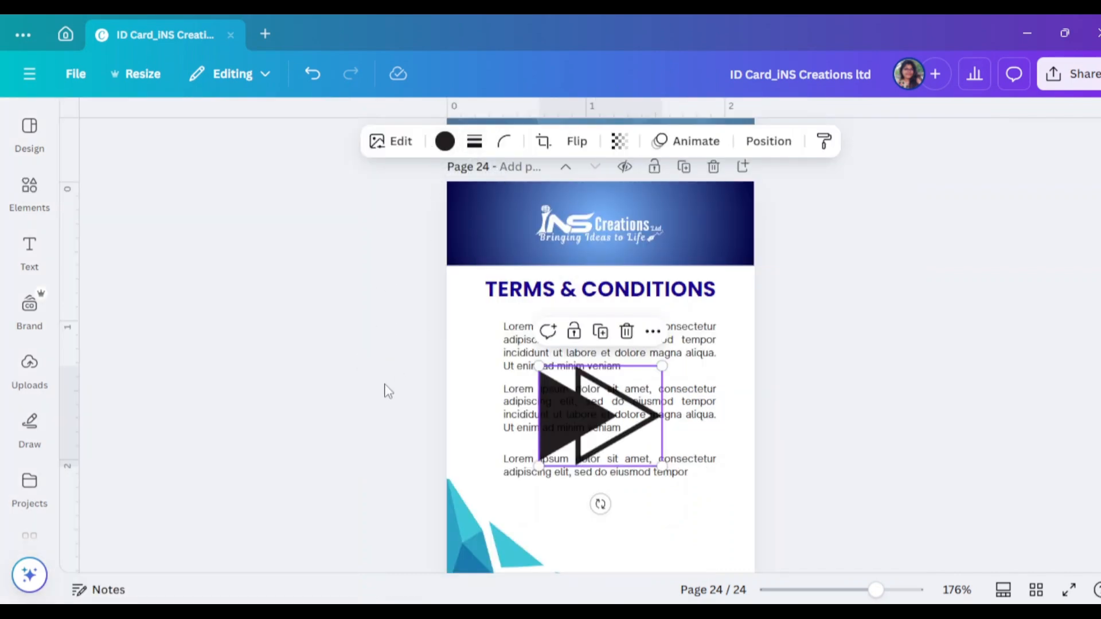
Colour the arrow #2372b5 and shrink it to bullet size beside the paragraphs
click(445, 141)
scroll(172, 419, down, 3)
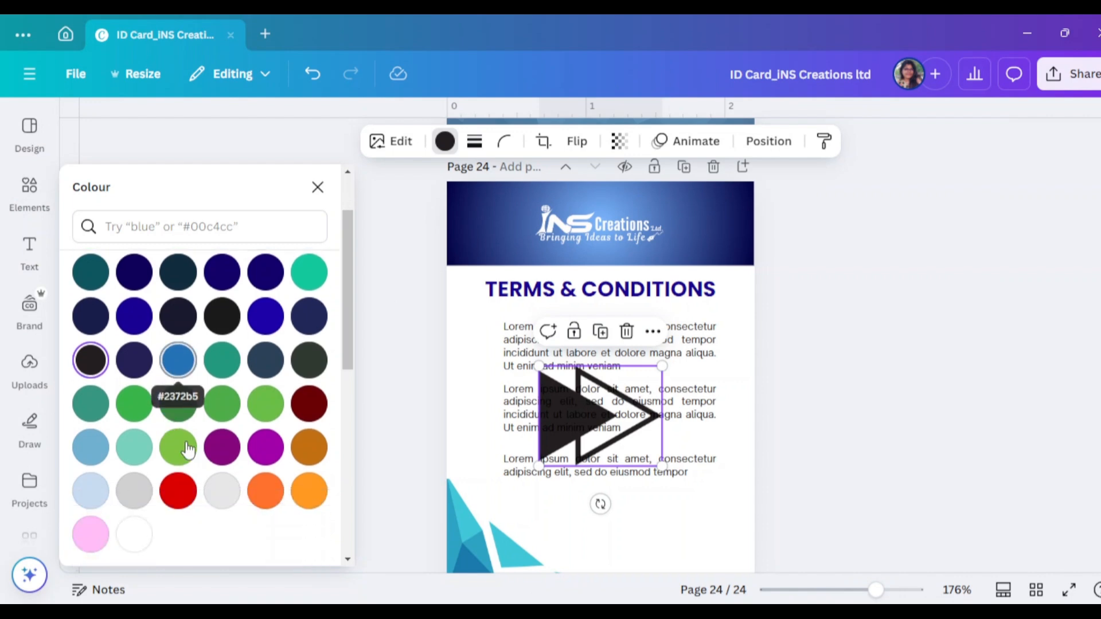
scroll(221, 395, up, 2)
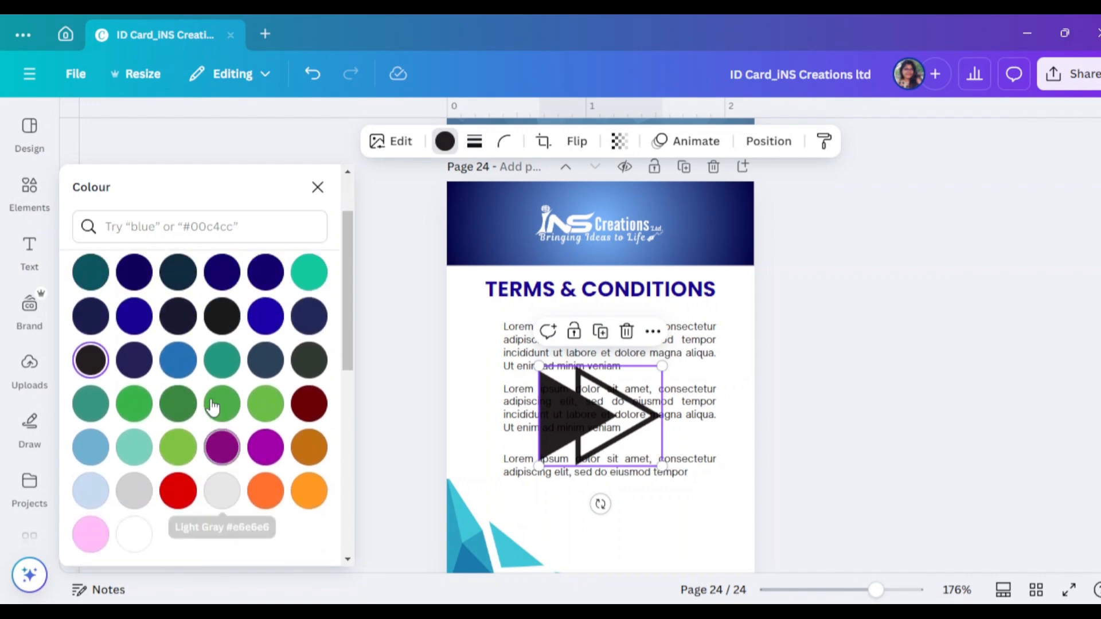
click(179, 362)
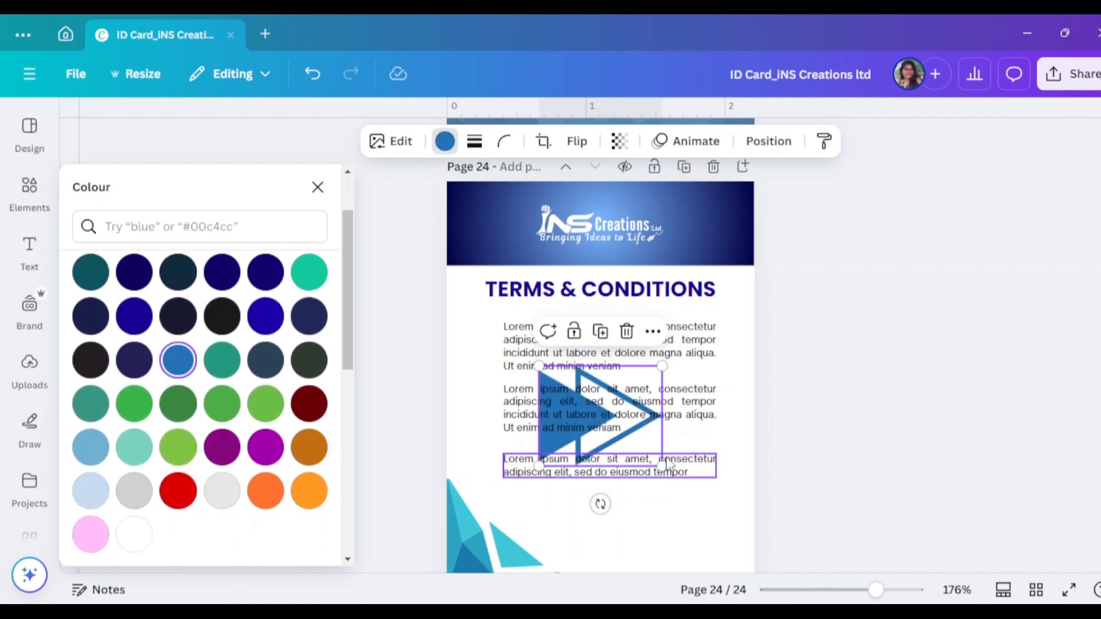
drag(661, 465, 480, 400)
drag(479, 400, 481, 468)
click(904, 442)
scroll(904, 442, down, 2)
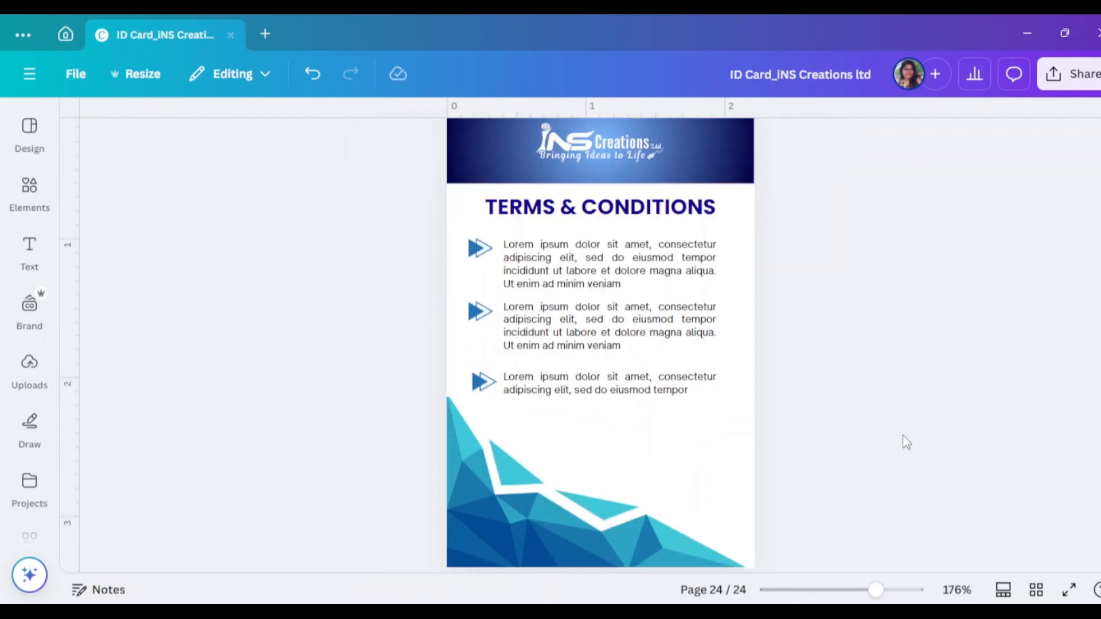
scroll(906, 439, up, 3)
click(709, 375)
click(241, 141)
scroll(224, 500, down, 5)
scroll(222, 498, up, 5)
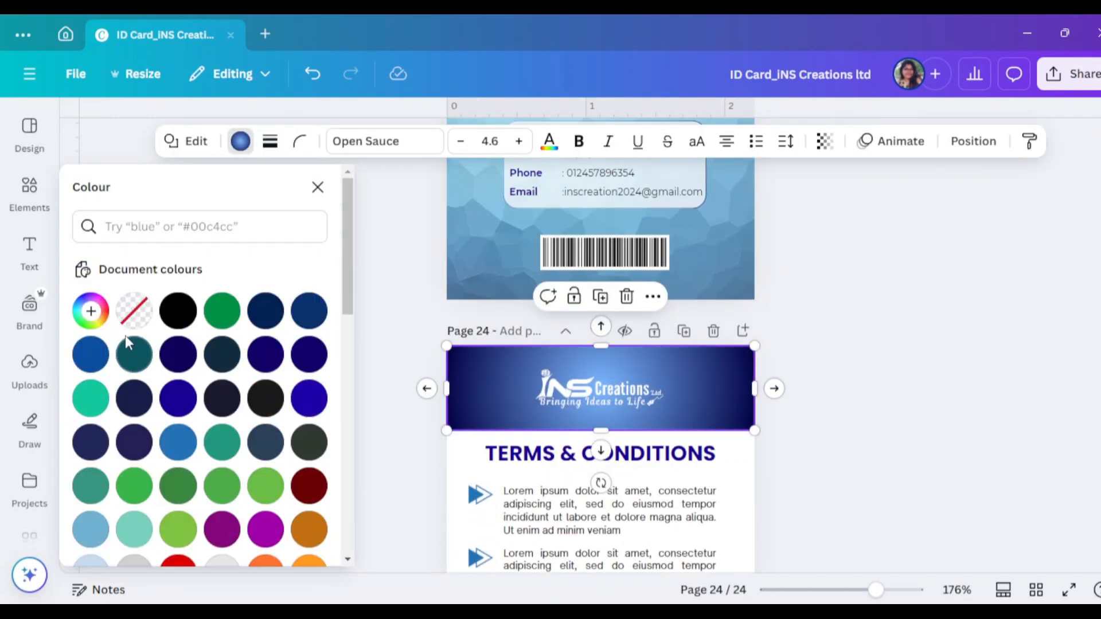
click(930, 431)
scroll(956, 430, up, 3)
scroll(914, 511, down, 10)
scroll(796, 452, up, 8)
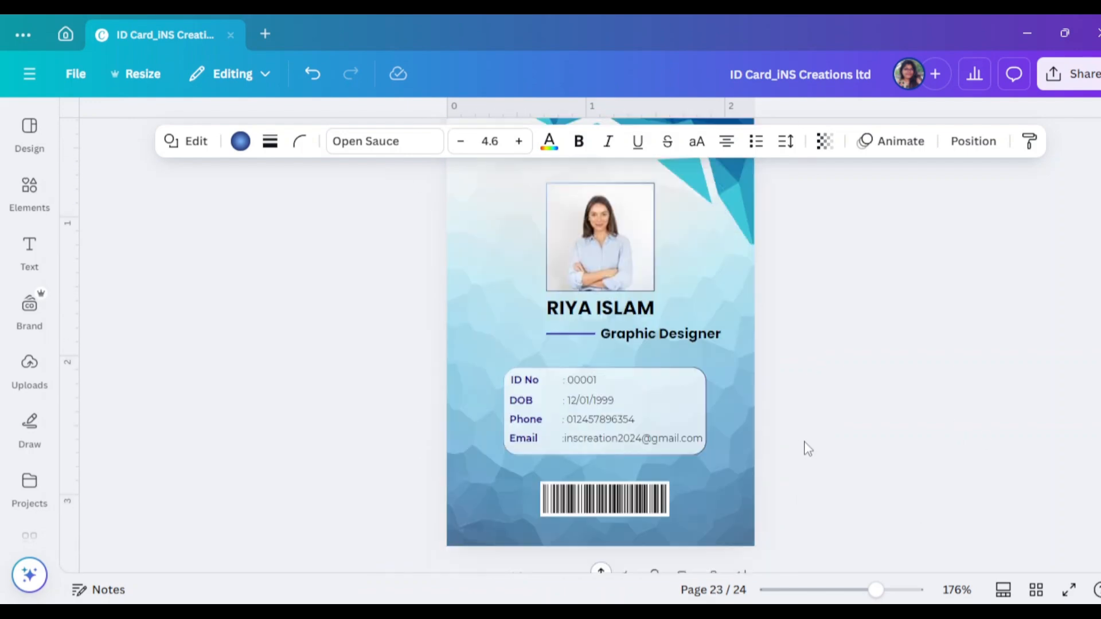
scroll(803, 448, down, 5)
click(937, 430)
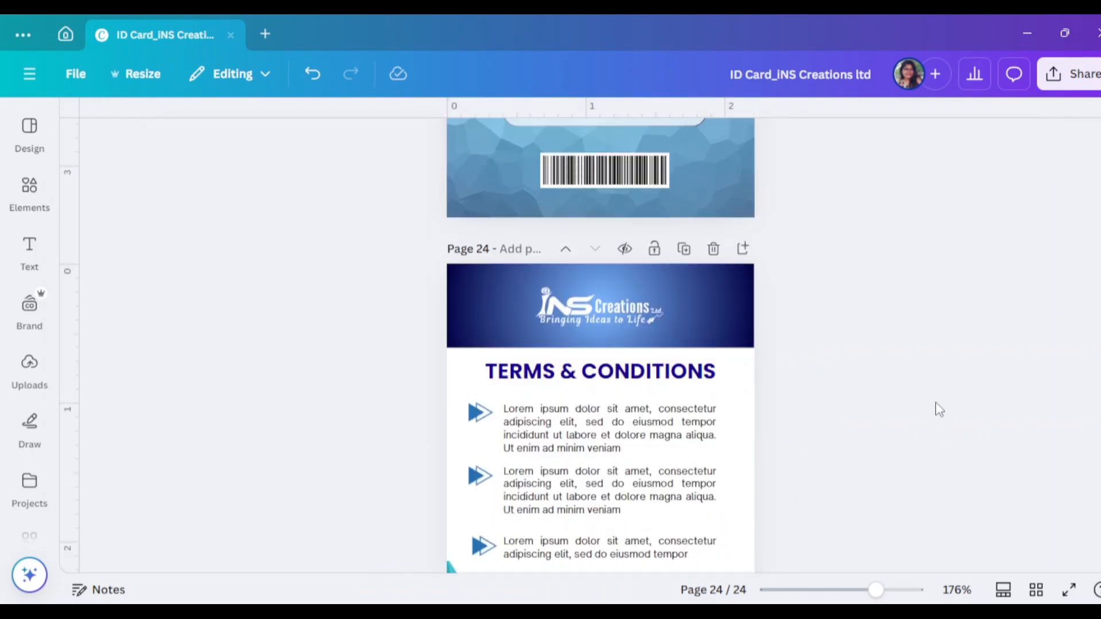
scroll(939, 410, up, 4)
scroll(939, 409, down, 8)
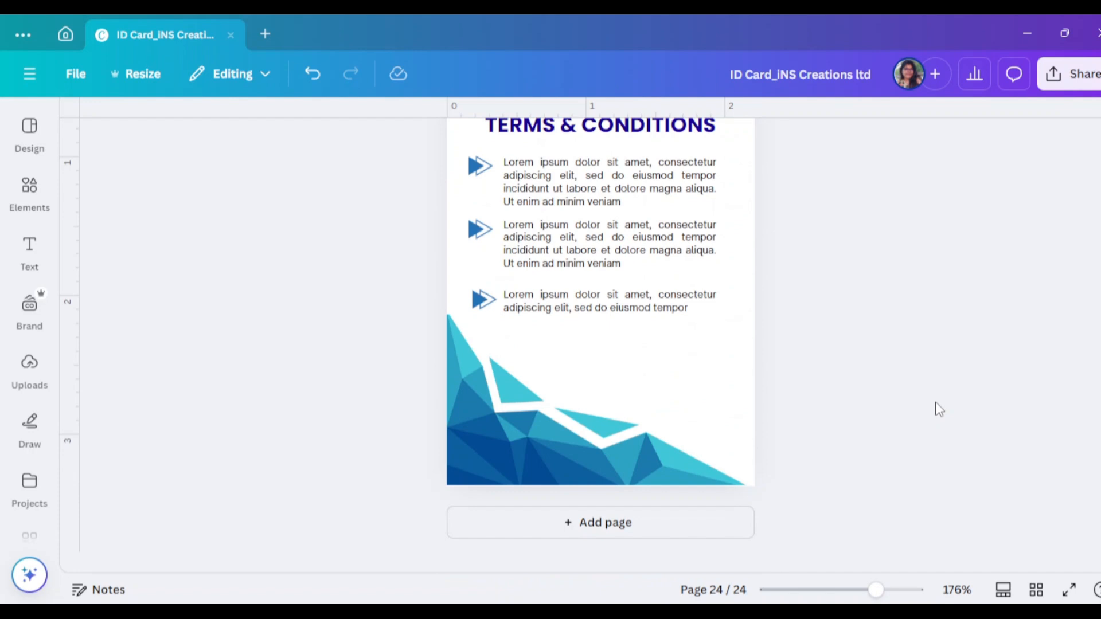
Replace the search with 'Qr code' and add a plain QR code graphic
click(30, 189)
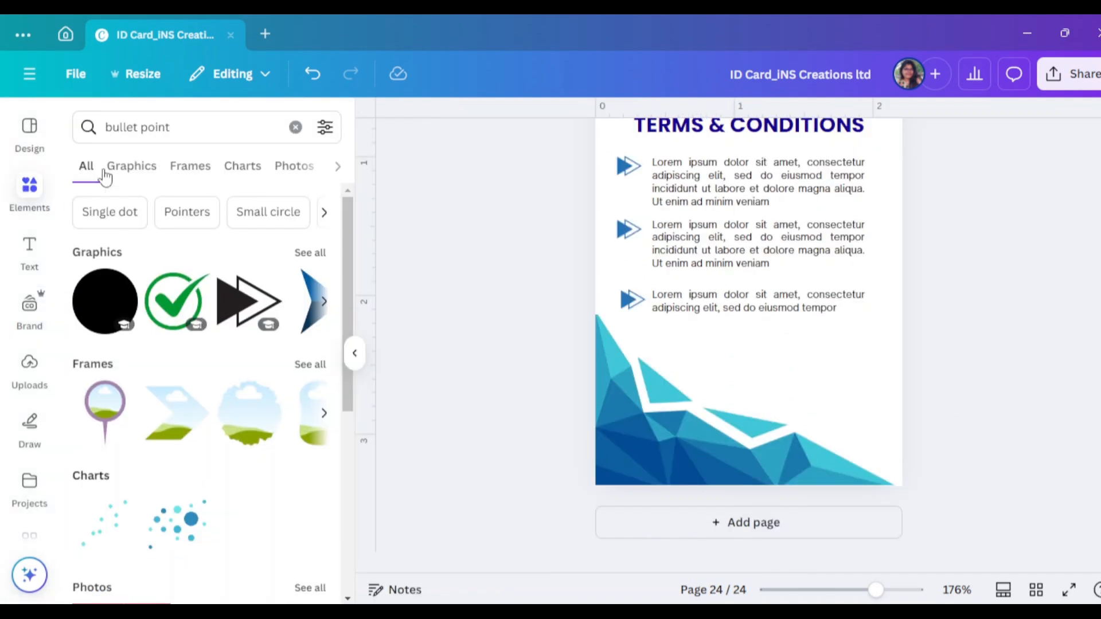
click(170, 127)
drag(170, 128, 125, 128)
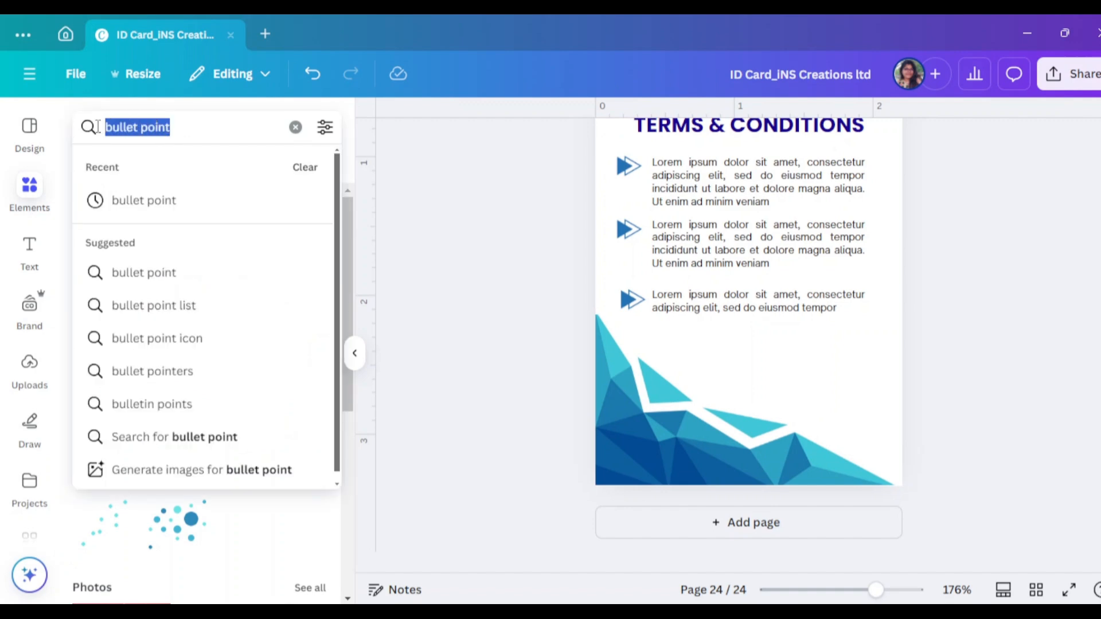
key(BackSpace)
text(Qr)
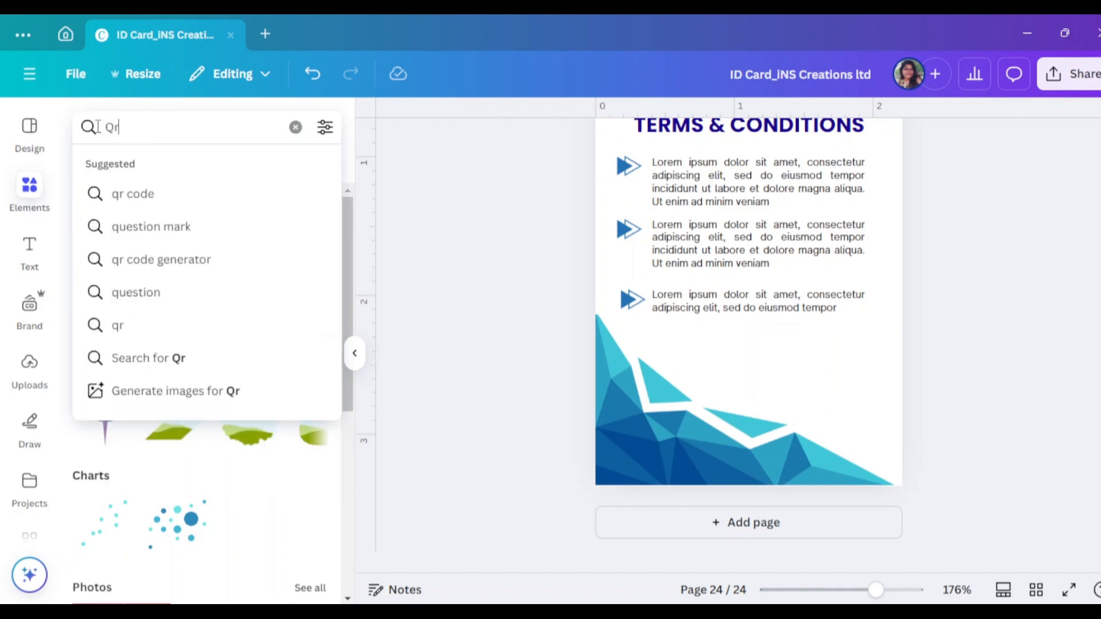
text( cod)
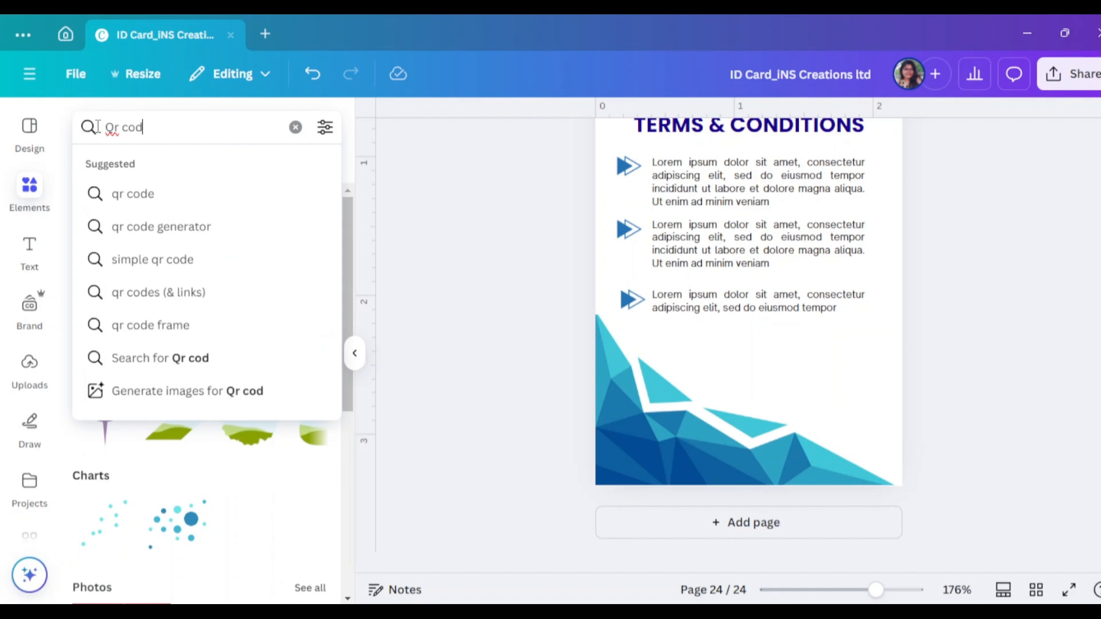
text(e)
key(Return)
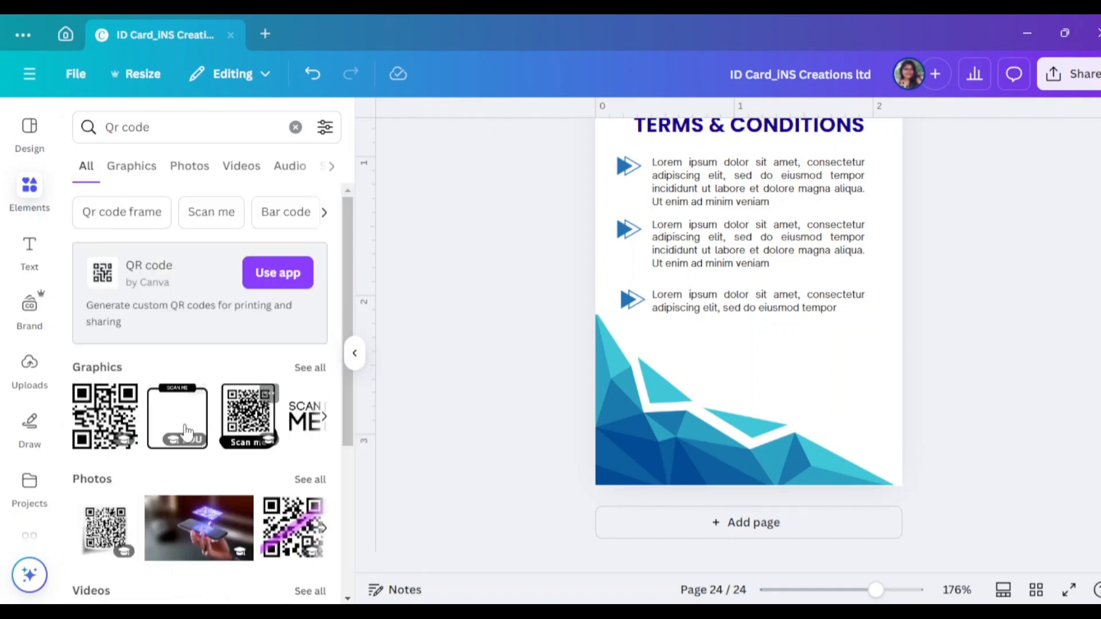
click(106, 419)
click(351, 356)
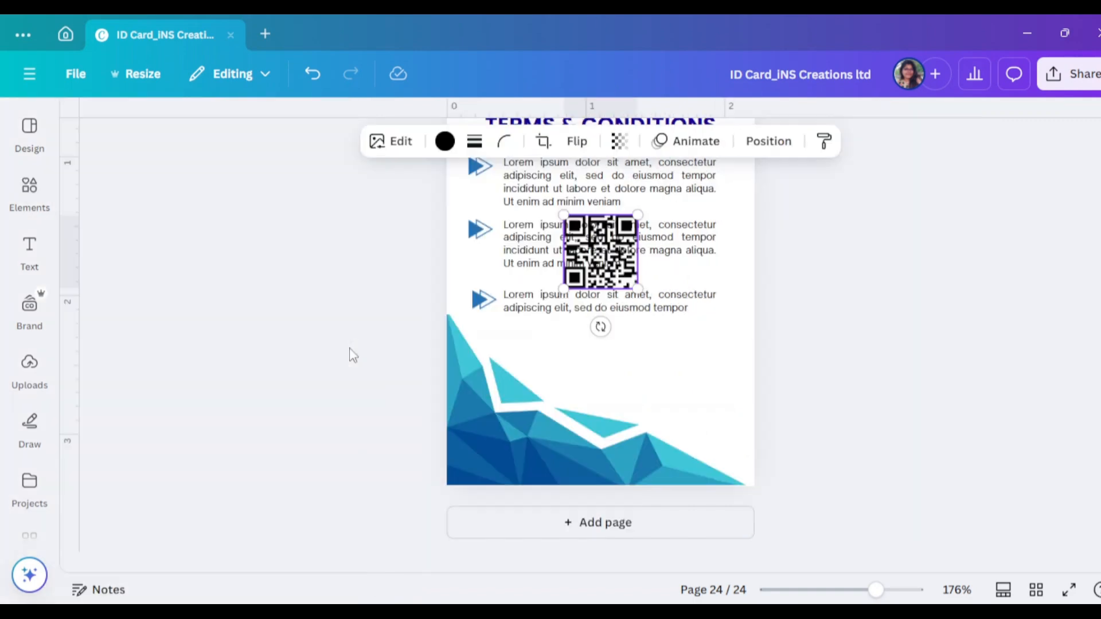
Shrink the QR code and move it to the lower right above the blue shapes
click(617, 259)
click(625, 281)
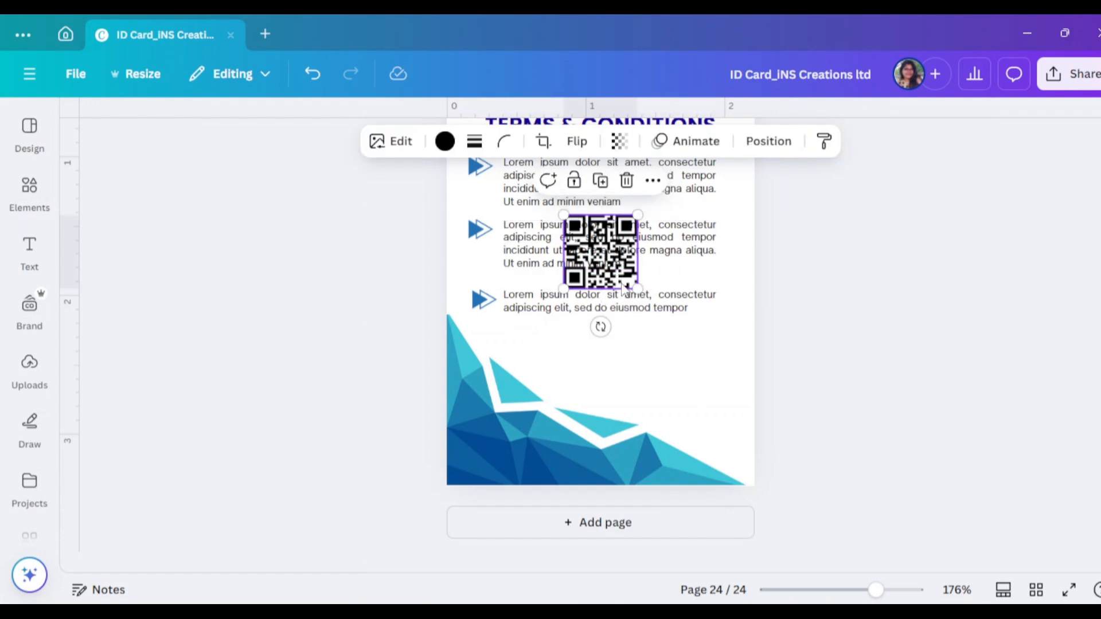
drag(625, 281, 695, 396)
click(806, 396)
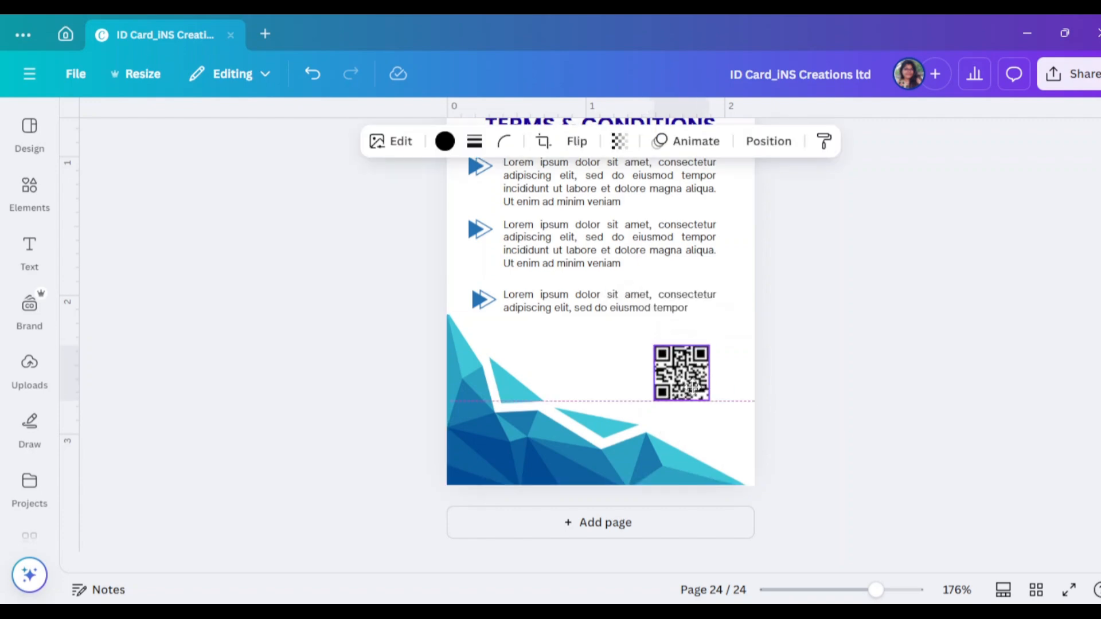
click(823, 405)
Try a SCAN ME framed QR graphic, then delete it
click(30, 189)
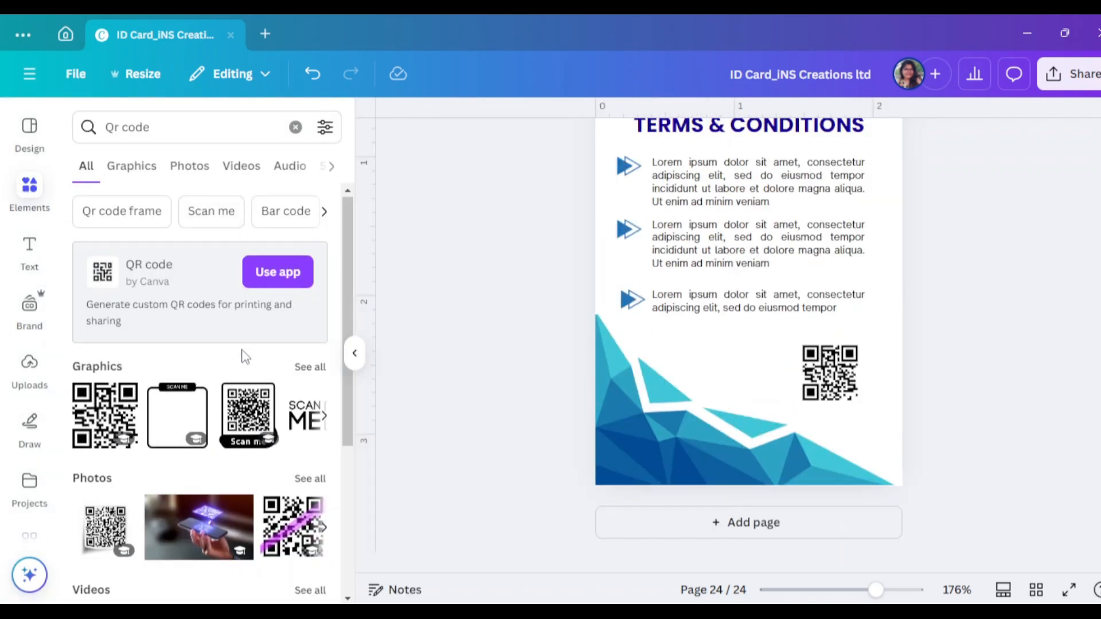
scroll(245, 356, down, 2)
click(195, 328)
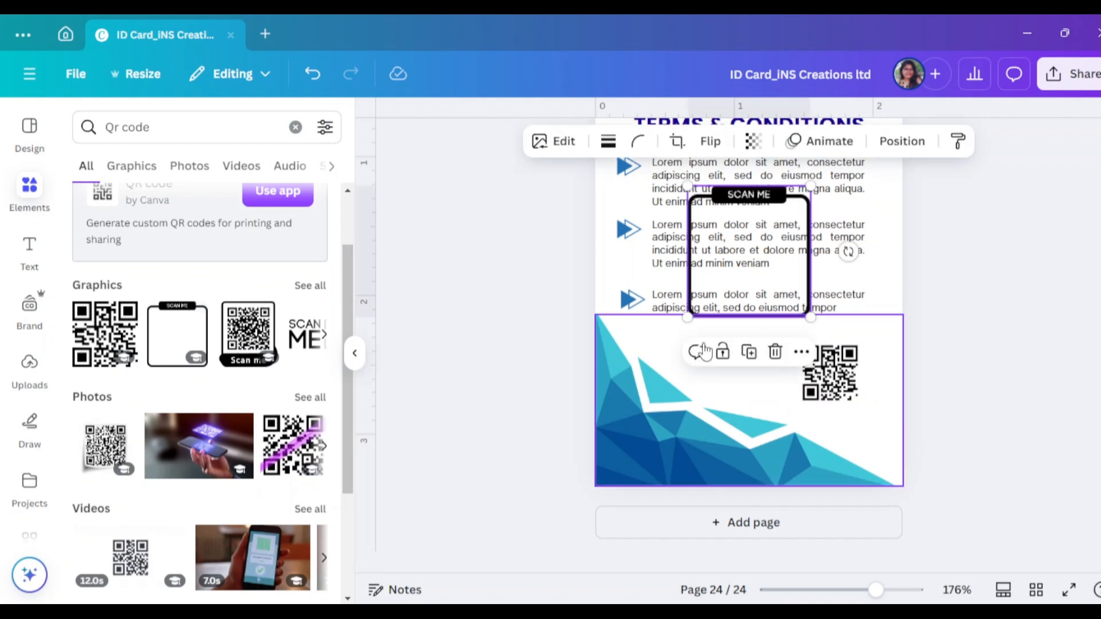
drag(798, 283, 836, 373)
click(854, 291)
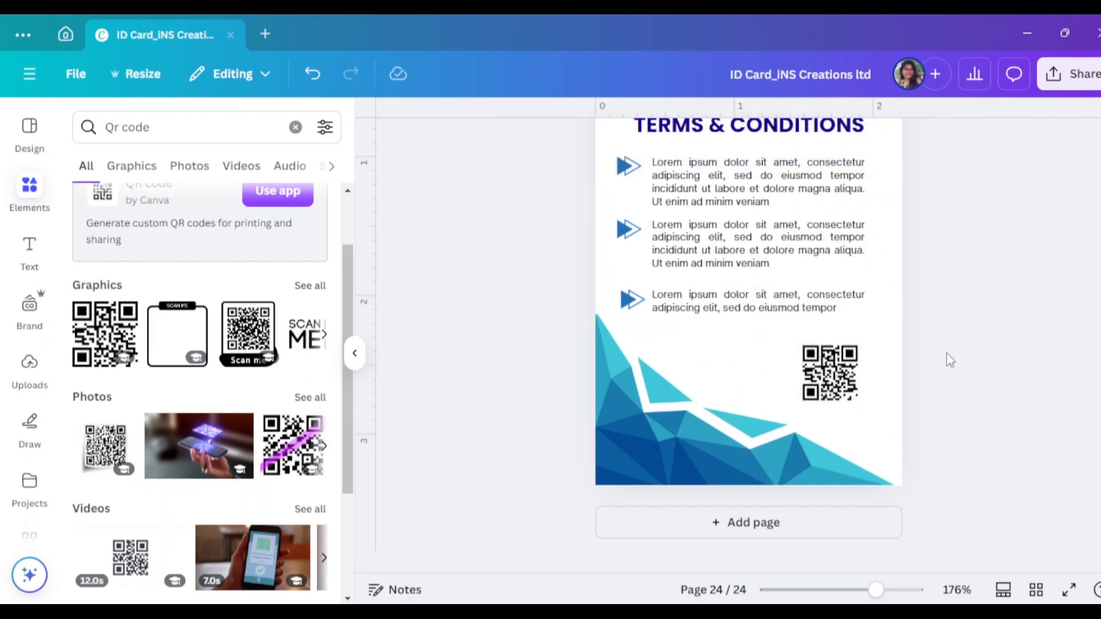
Align the plain QR code with the paragraphs' right edge
click(830, 372)
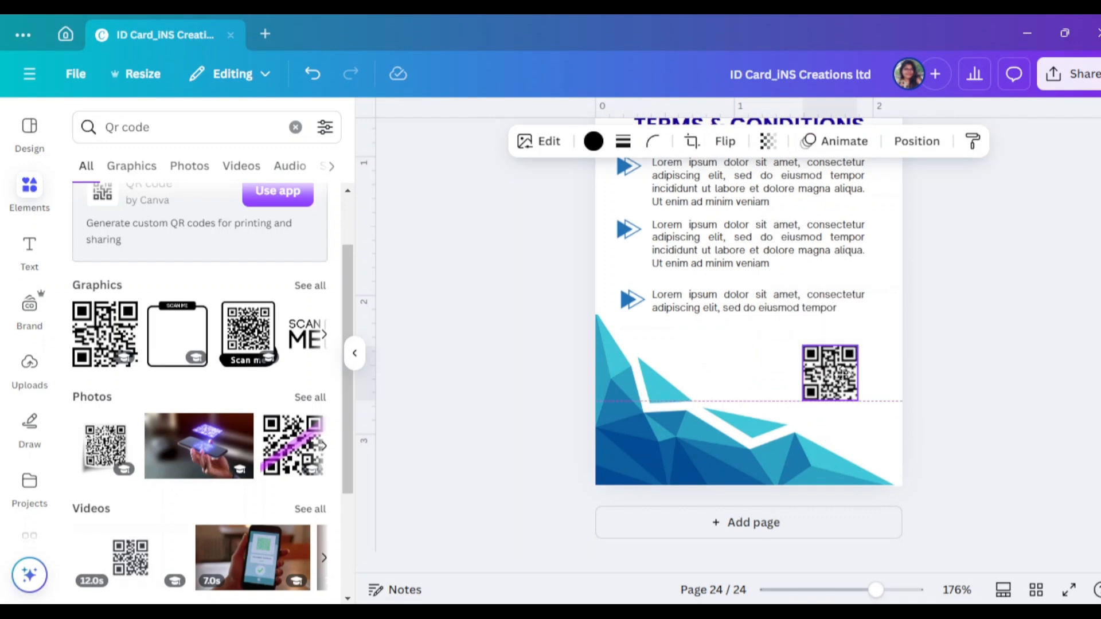
click(355, 353)
click(889, 410)
click(691, 390)
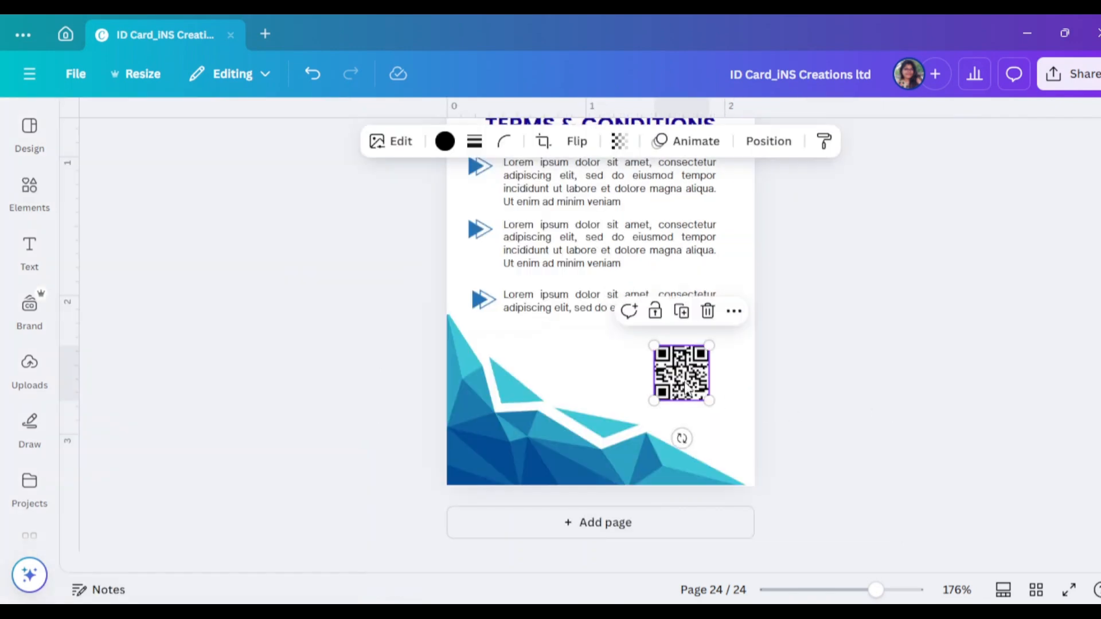
mouse_move(689, 388)
mouse_down()
mouse_move(613, 375)
mouse_move(692, 376)
mouse_move(692, 392)
mouse_move(700, 383)
mouse_up()
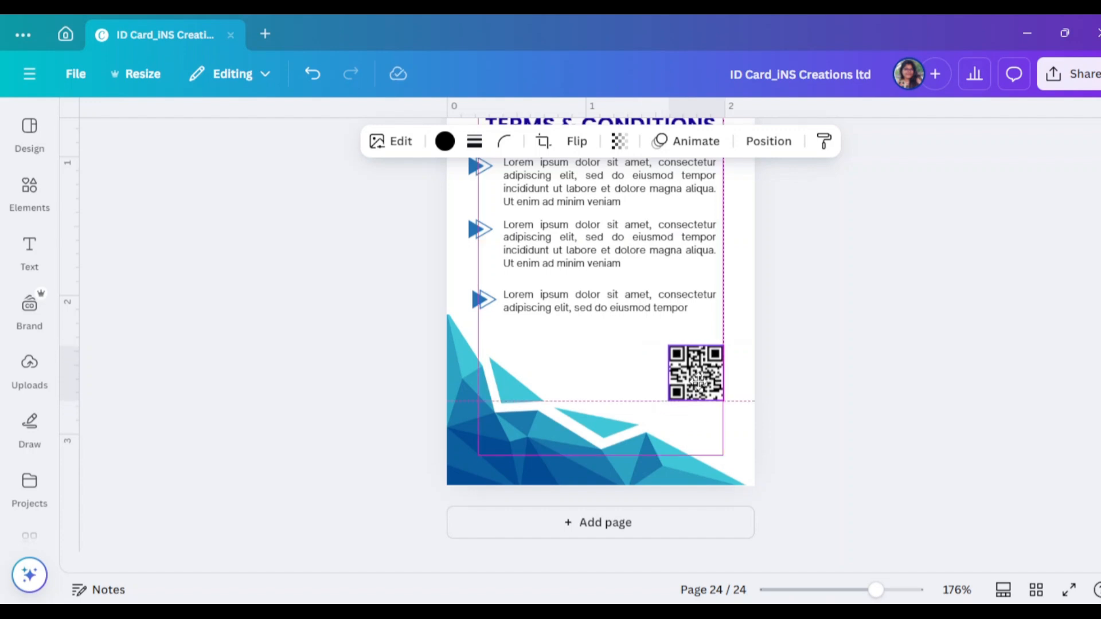
Copy the third paragraph beside the QR code, replace its text with the caption, and wrap it to two lines
click(786, 339)
drag(597, 317, 609, 373)
double_click(609, 373)
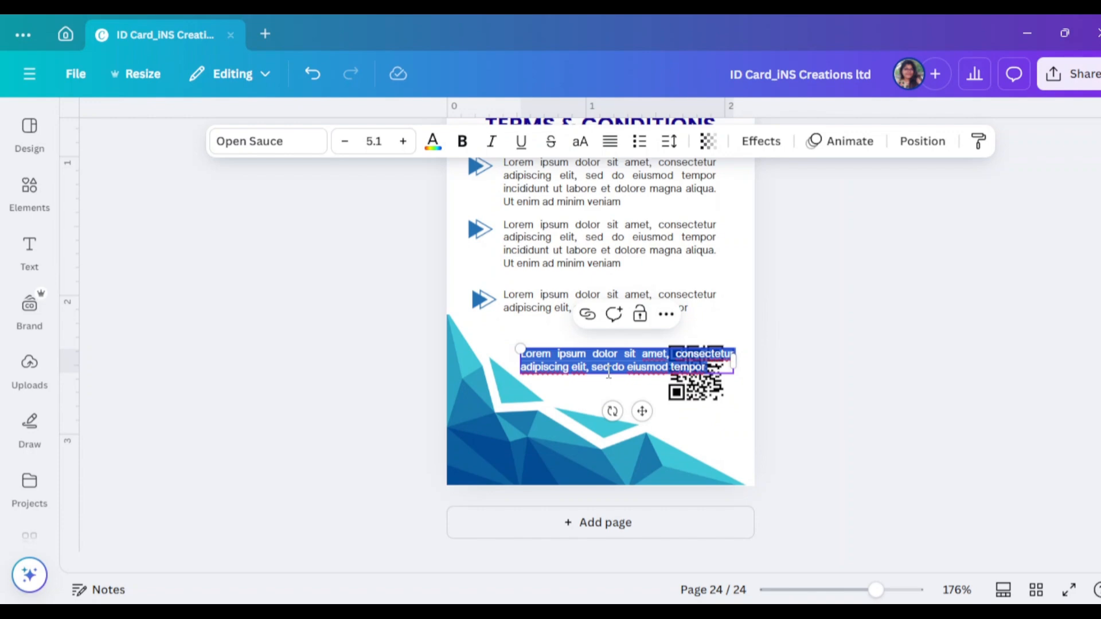
key(BackSpace)
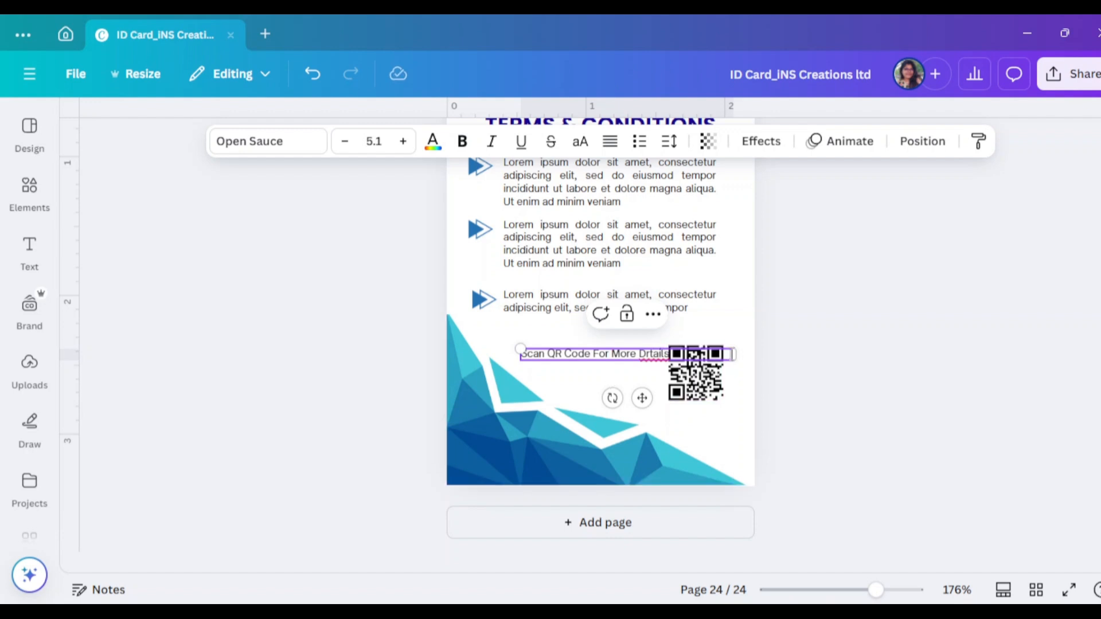
drag(736, 355, 619, 366)
click(794, 358)
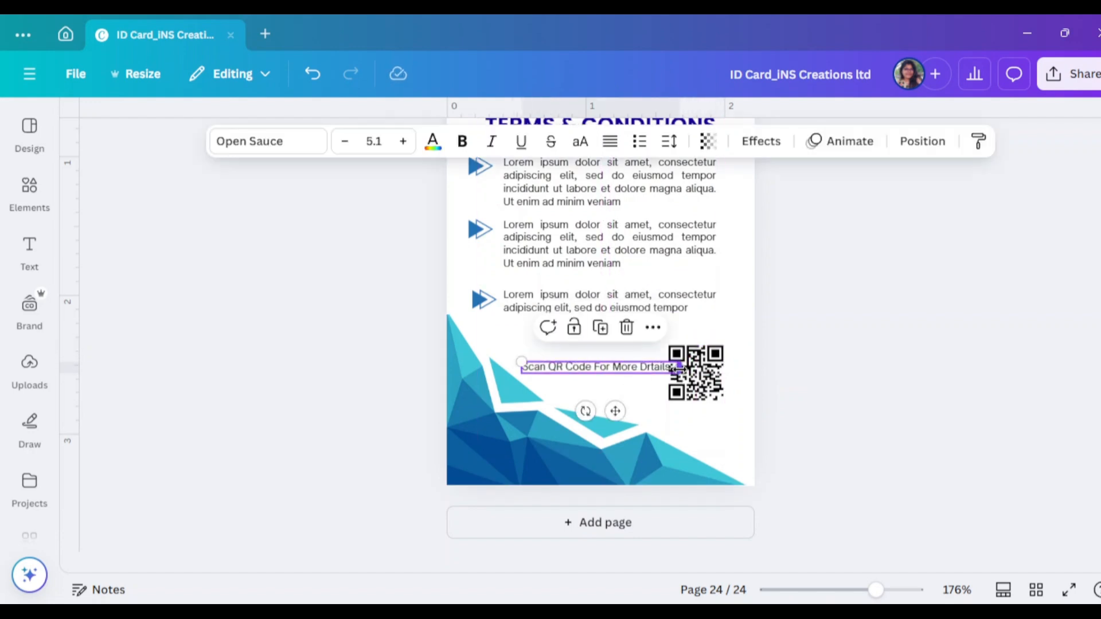
drag(688, 373, 646, 375)
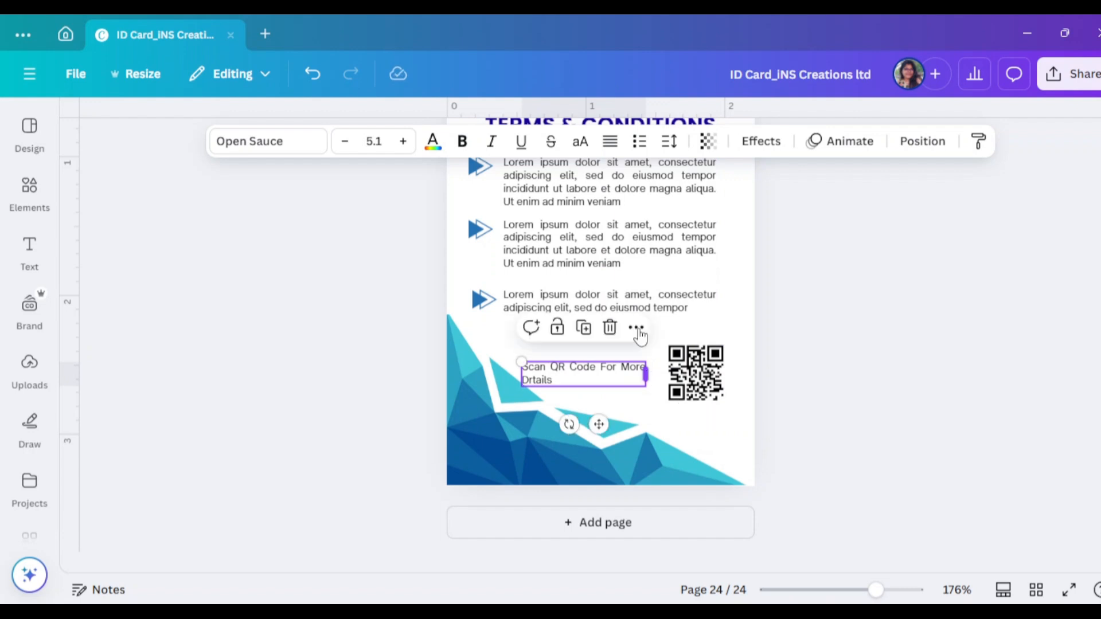
Centre-align the 'Scan QR Code For More Drtails' caption and set its font size to 5
click(612, 146)
click(612, 146)
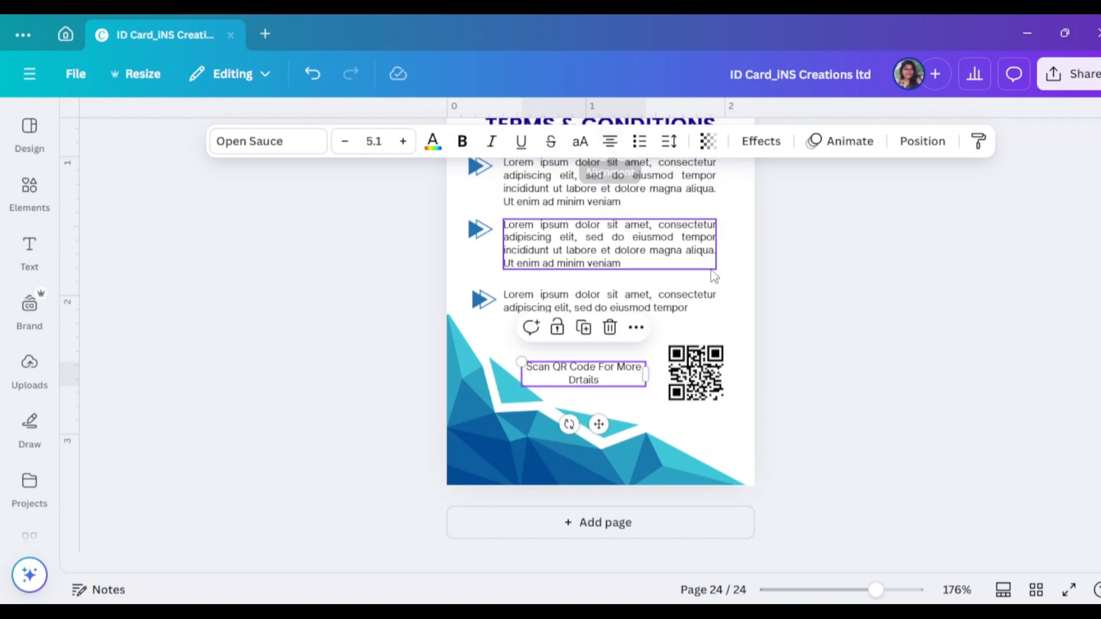
click(762, 376)
drag(618, 378, 634, 379)
click(872, 379)
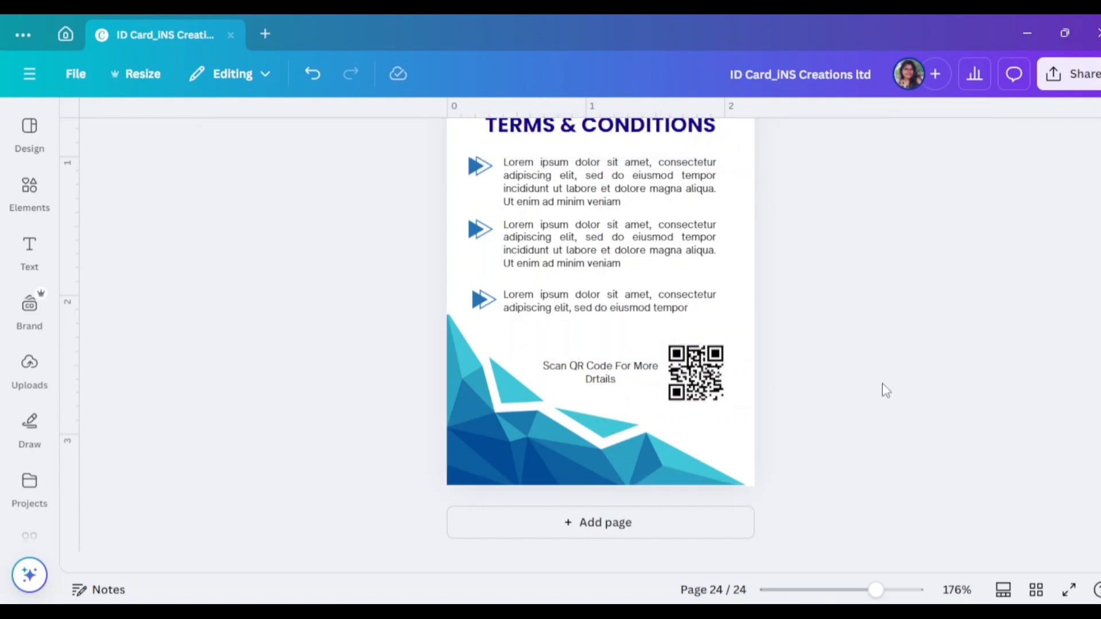
click(601, 373)
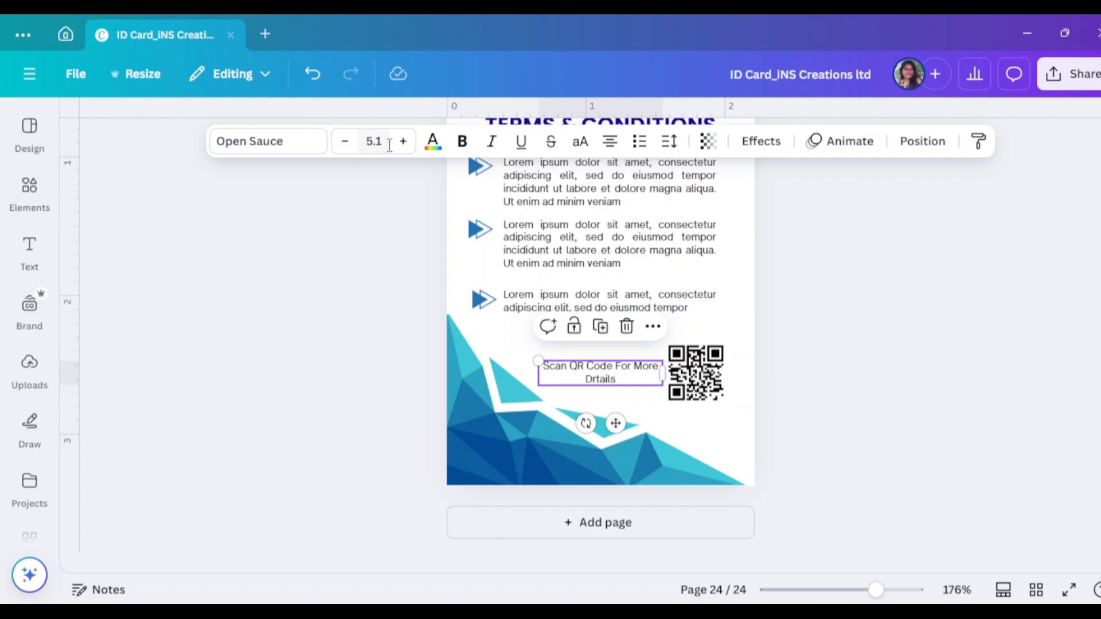
click(370, 143)
text(5)
key(Return)
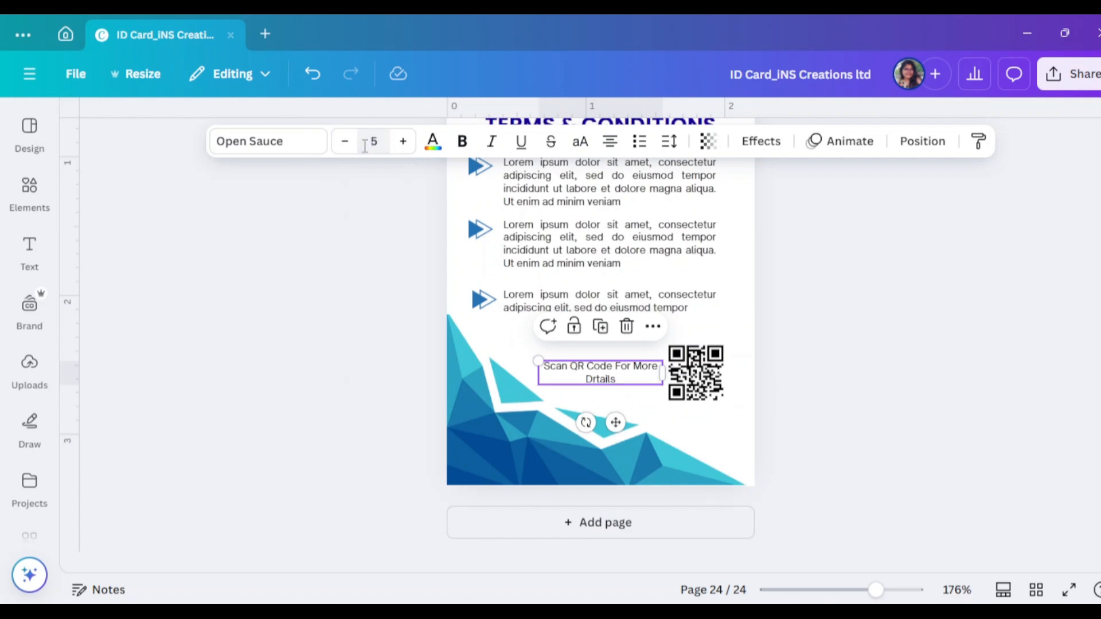